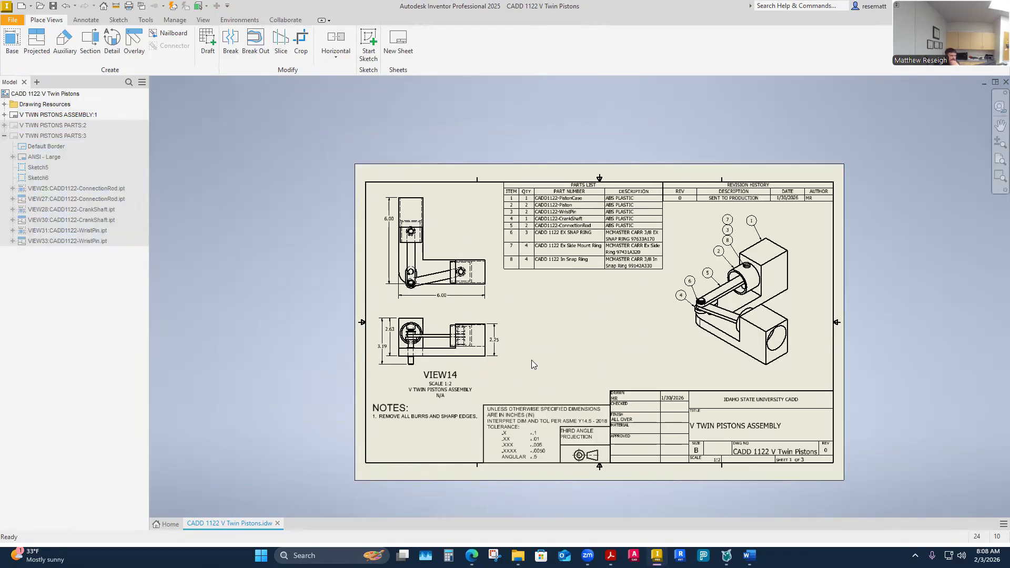
# Collapse the third sheet's contents in the browser and examine the assembly sheet's parts list and its entries.
pyautogui.click(4, 135)
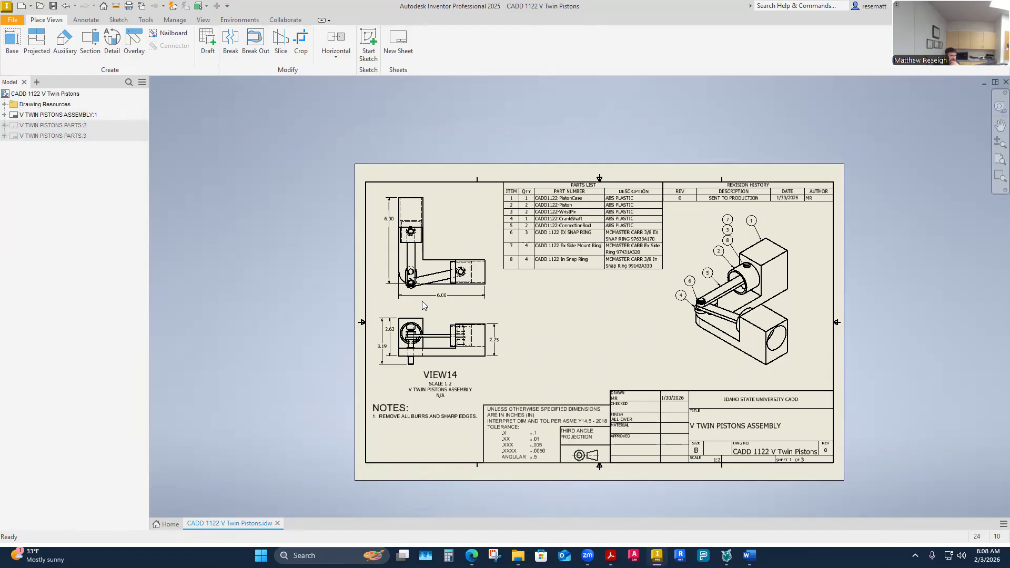
pyautogui.moveTo(625, 354); pyautogui.dragTo(552, 323, button='middle')
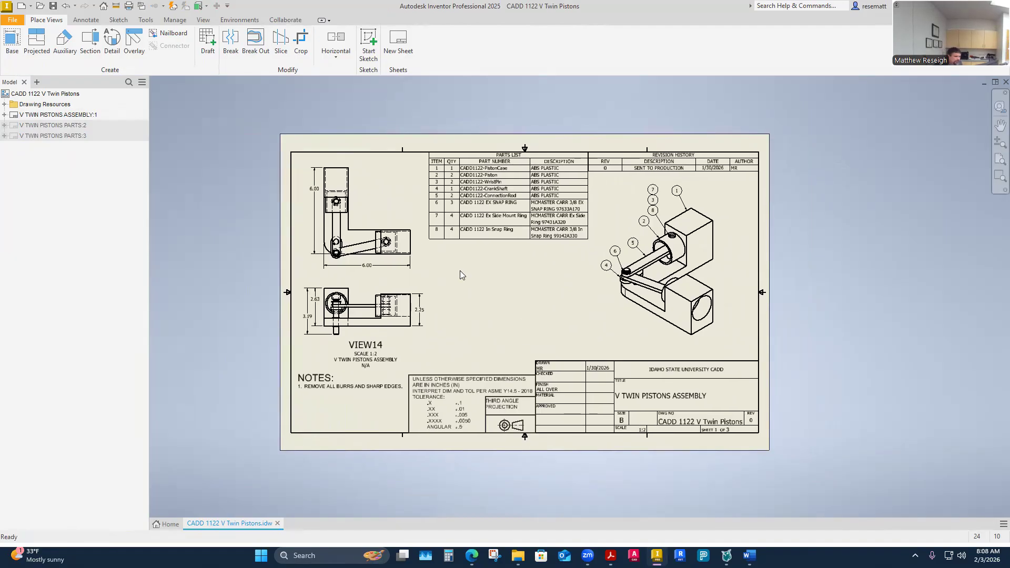
pyautogui.click(86, 20)
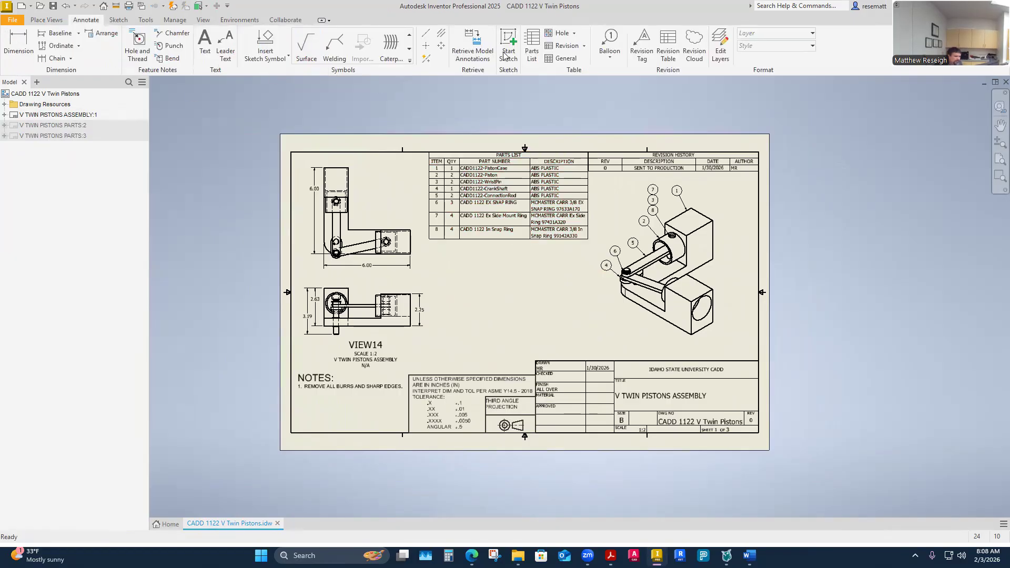
pyautogui.scroll(3, 536, 180)
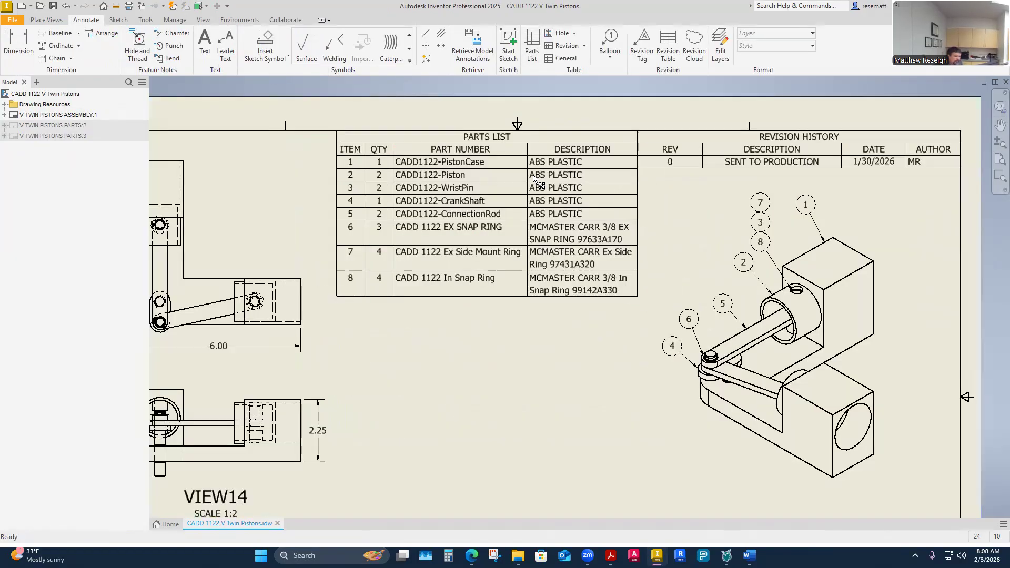
pyautogui.scroll(-3, 527, 203)
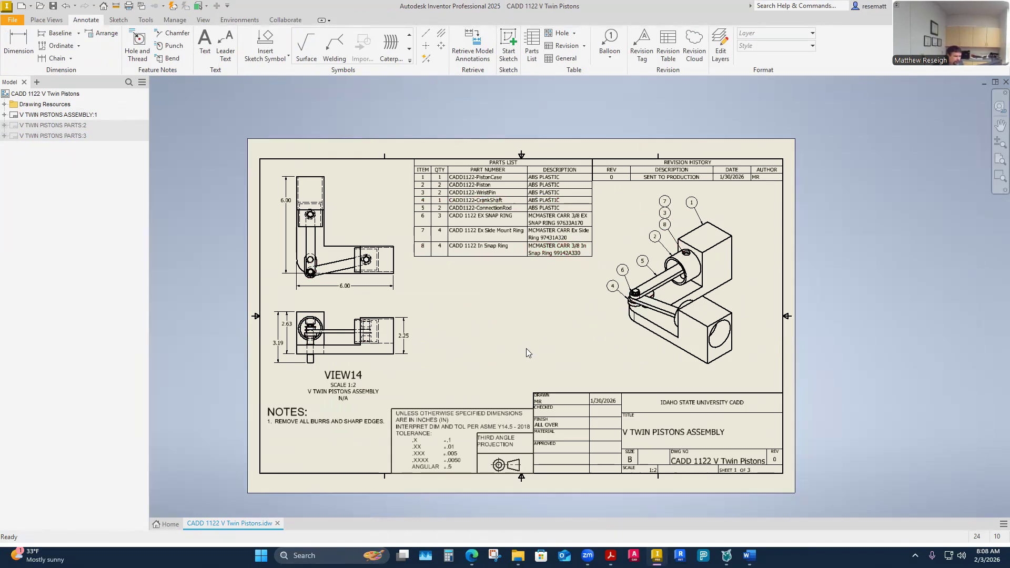
pyautogui.click(555, 172)
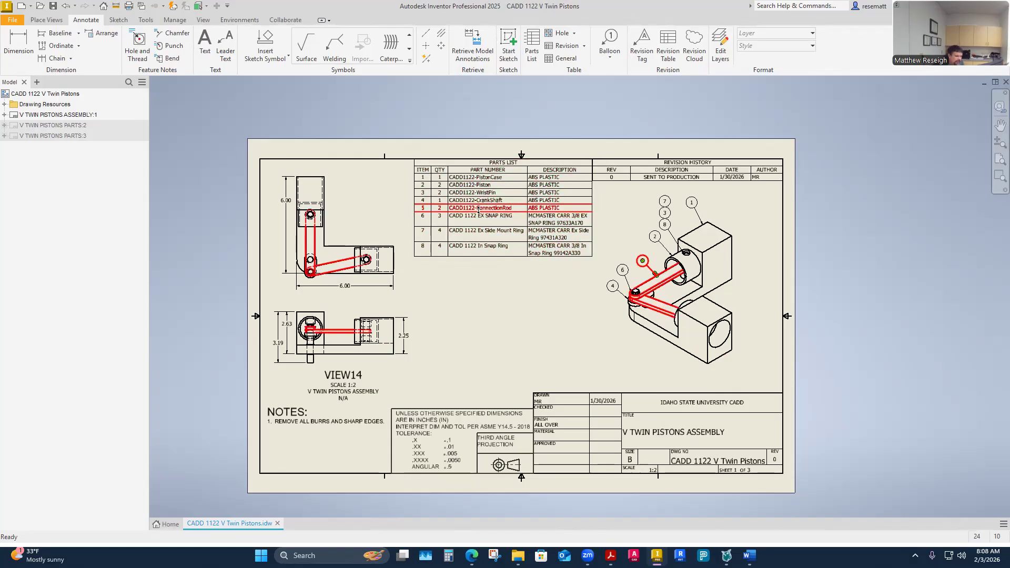
pyautogui.click(477, 226)
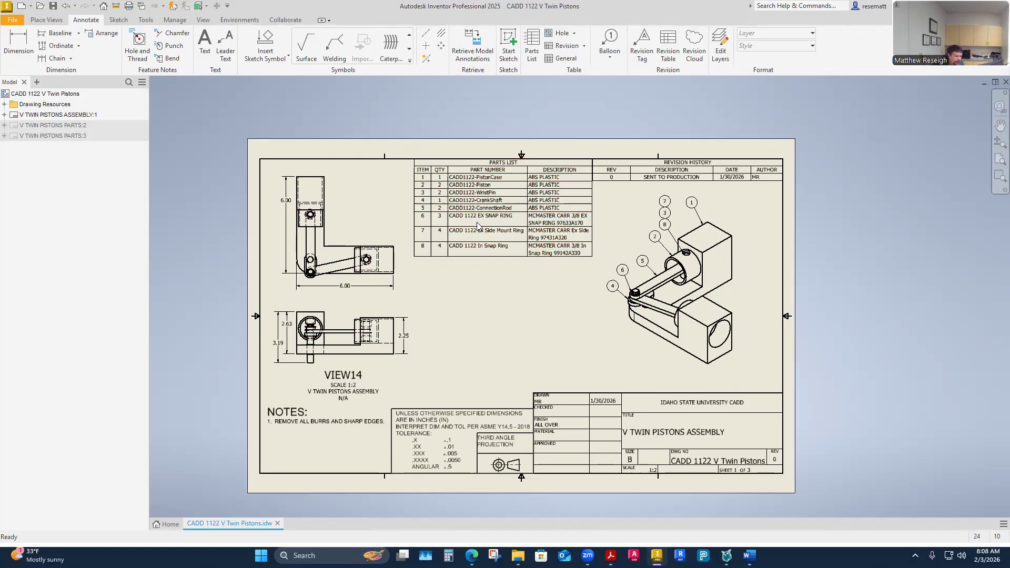
pyautogui.click(489, 227)
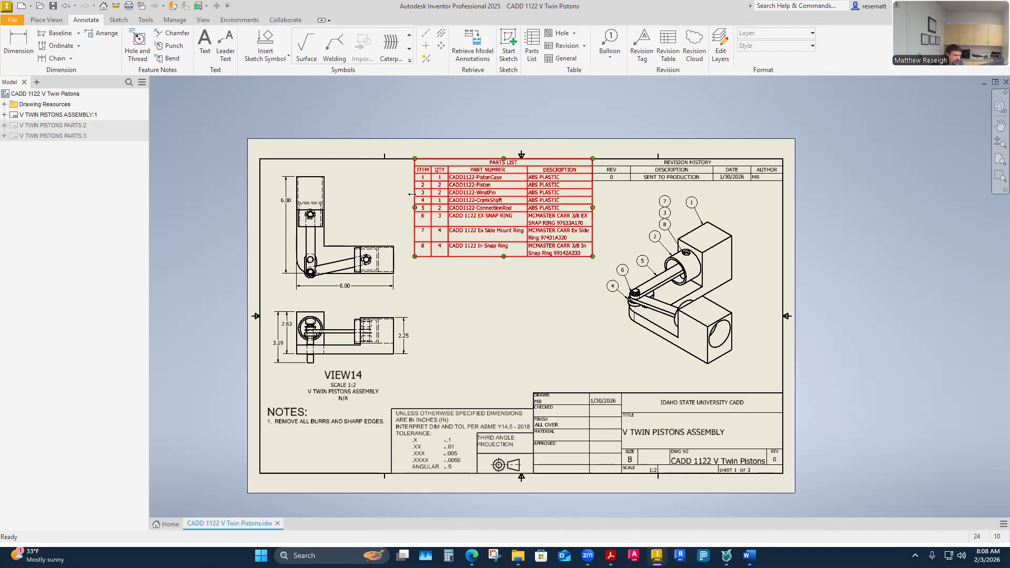
pyautogui.scroll(-3, 443, 189)
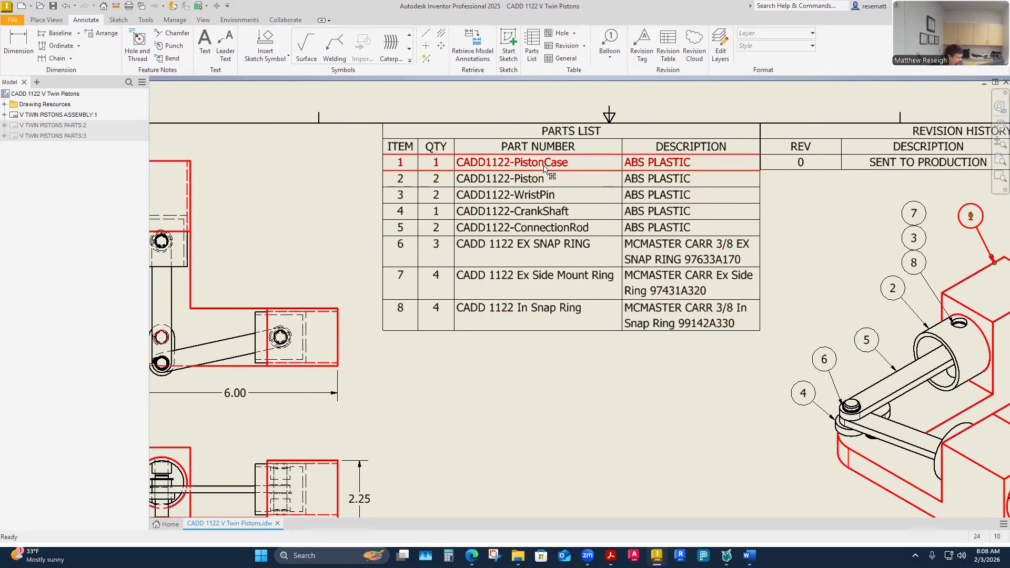
pyautogui.click(484, 171)
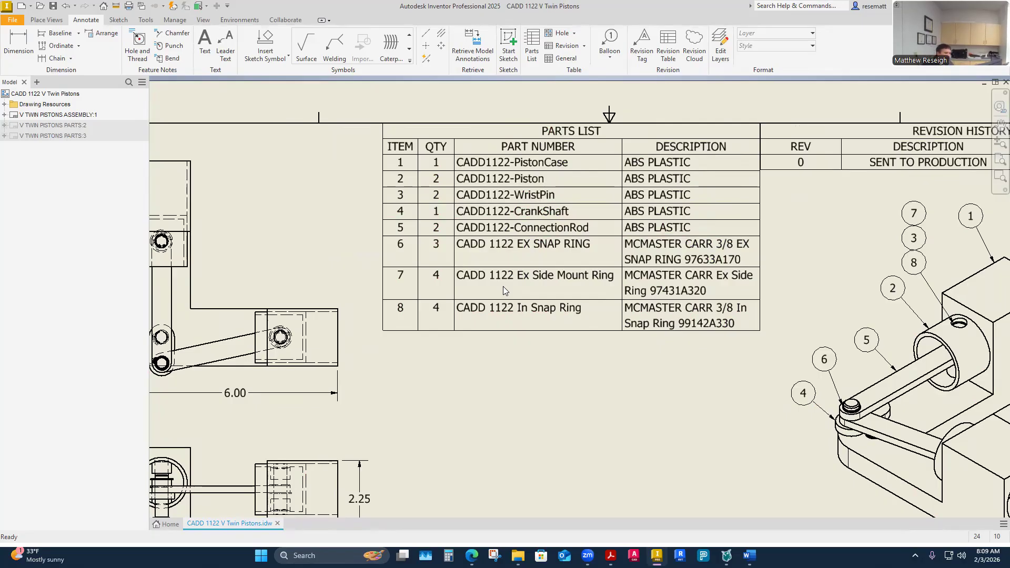
# Widen the Description column of the parts list on the assembly sheet slightly.
pyautogui.click(620, 179)
pyautogui.moveTo(619, 180); pyautogui.dragTo(605, 237)
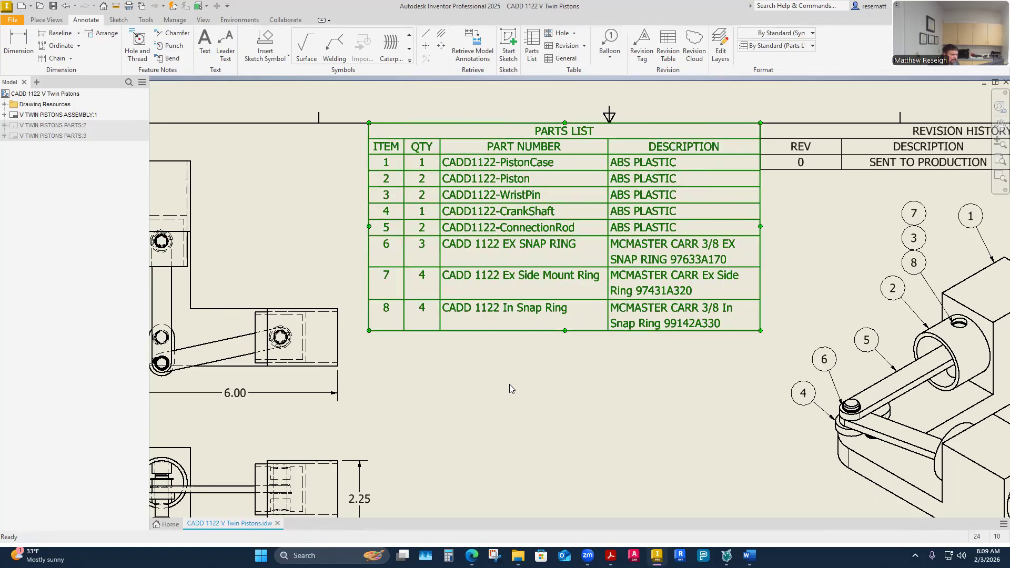
pyautogui.scroll(-5, 510, 378)
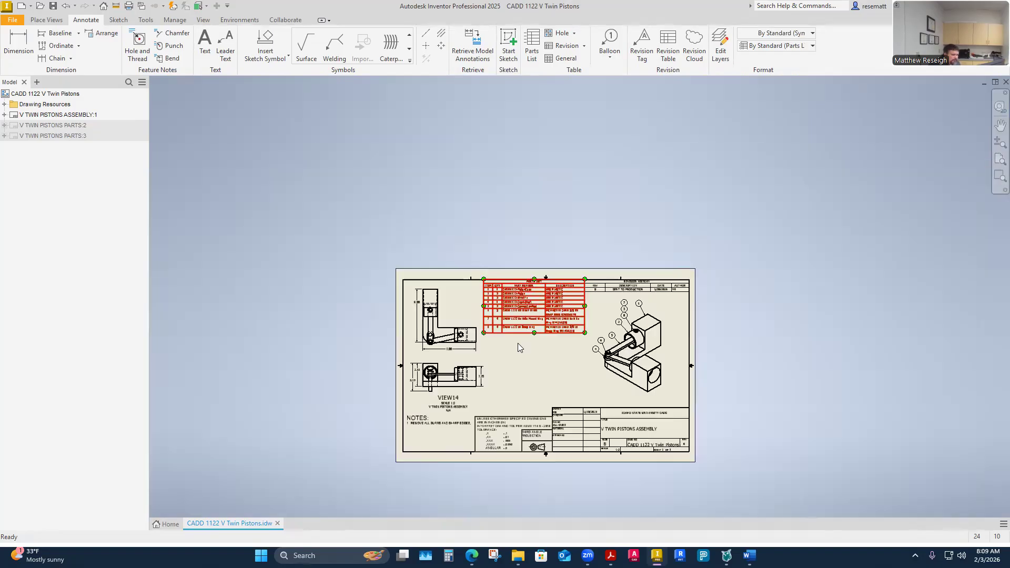
pyautogui.scroll(2, 517, 343)
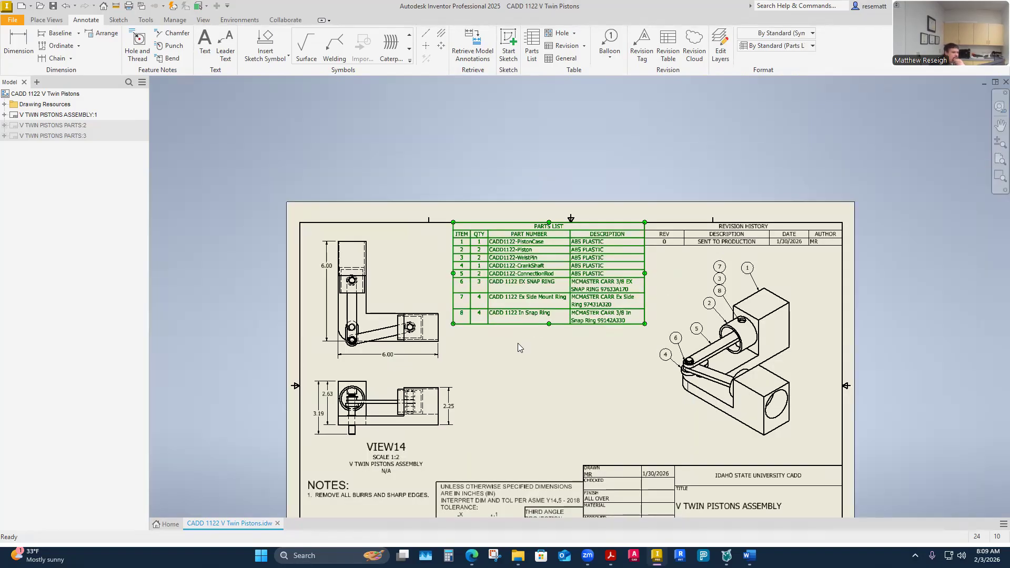
# Update all sheets of the drawing.
pyautogui.click(173, 6)
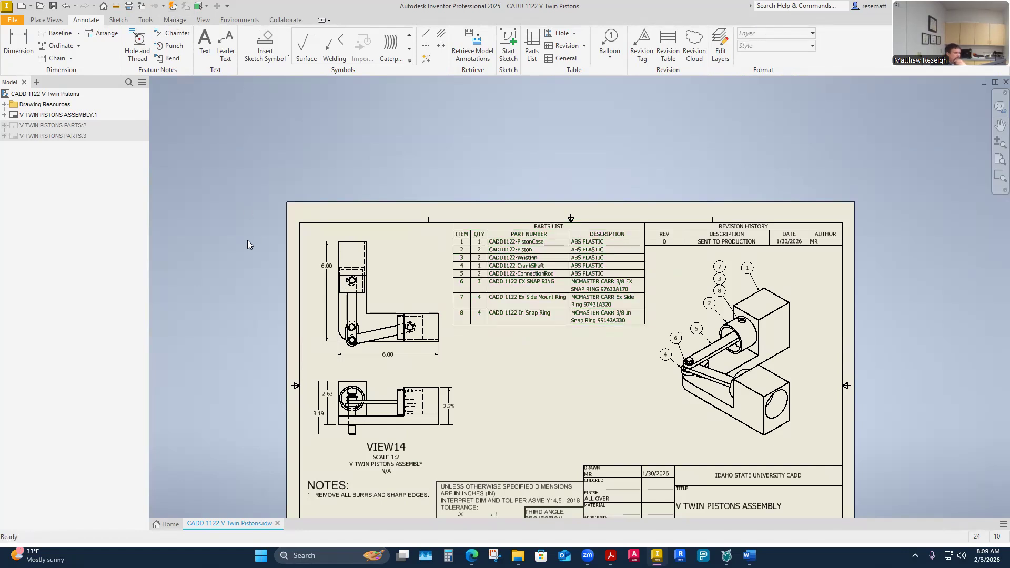
pyautogui.rightClick(173, 7)
pyautogui.click(212, 112)
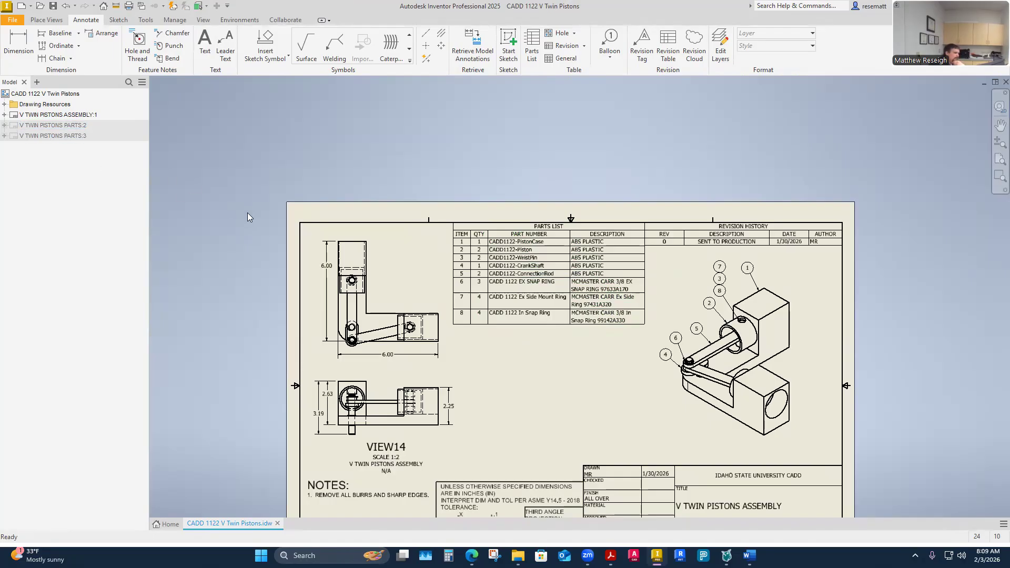
# Duplicate the sheet V TWIN PISTONS PARTS:3 within the drawing and activate the copy.
pyautogui.rightClick(41, 136)
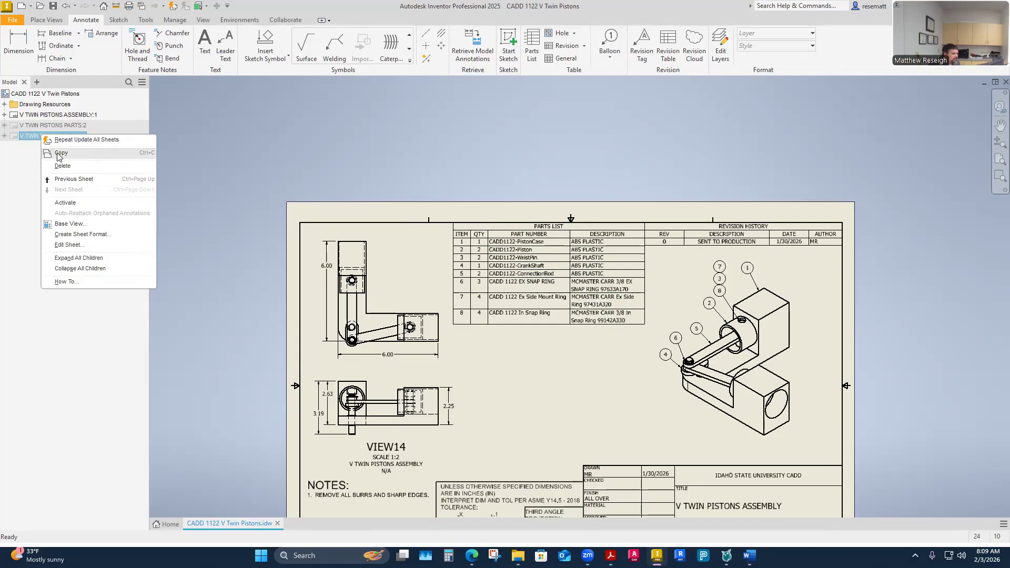
pyautogui.click(59, 153)
pyautogui.rightClick(45, 240)
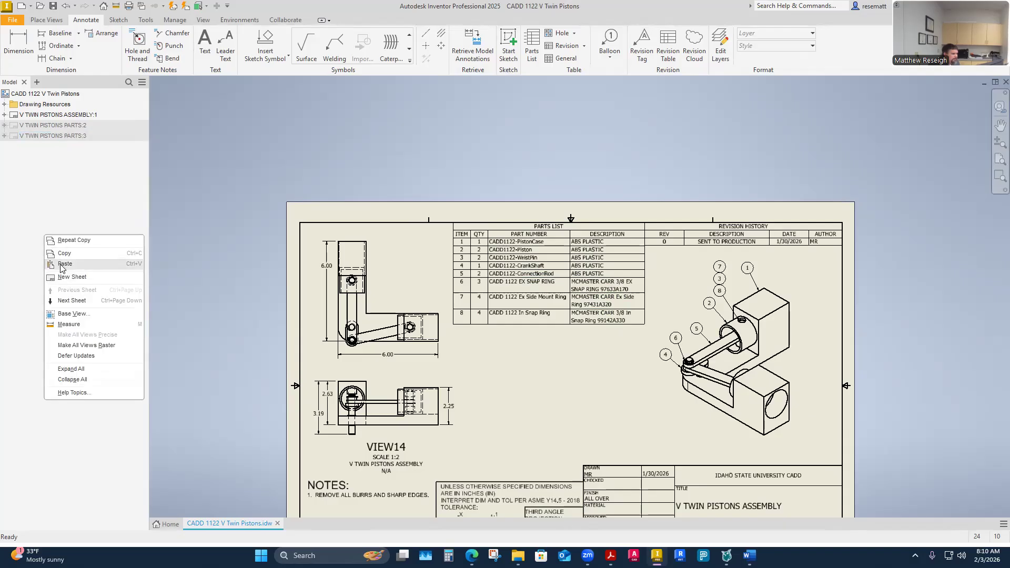
pyautogui.click(62, 270)
pyautogui.click(4, 146)
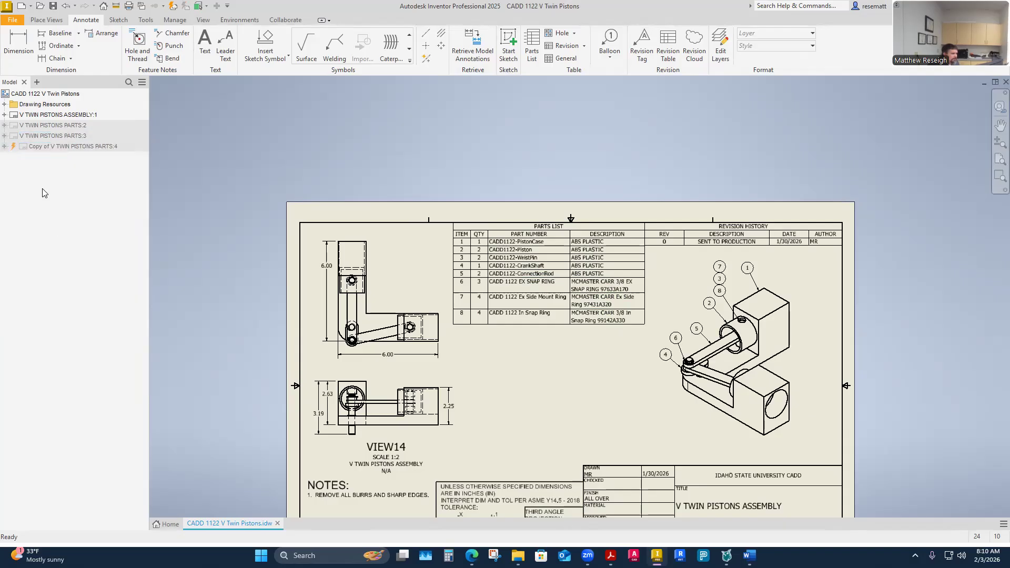
pyautogui.click(47, 148)
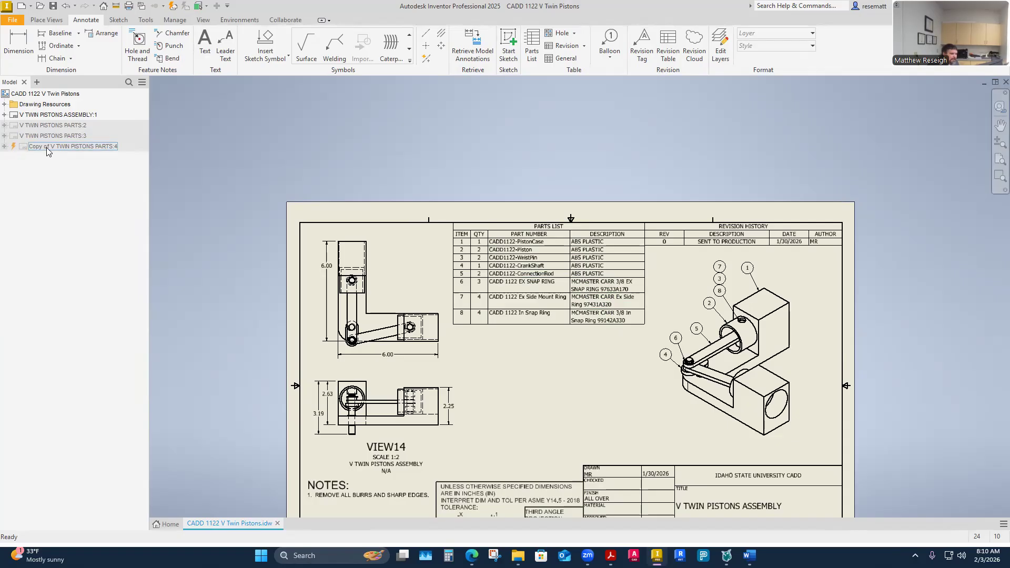
pyautogui.doubleClick(47, 148)
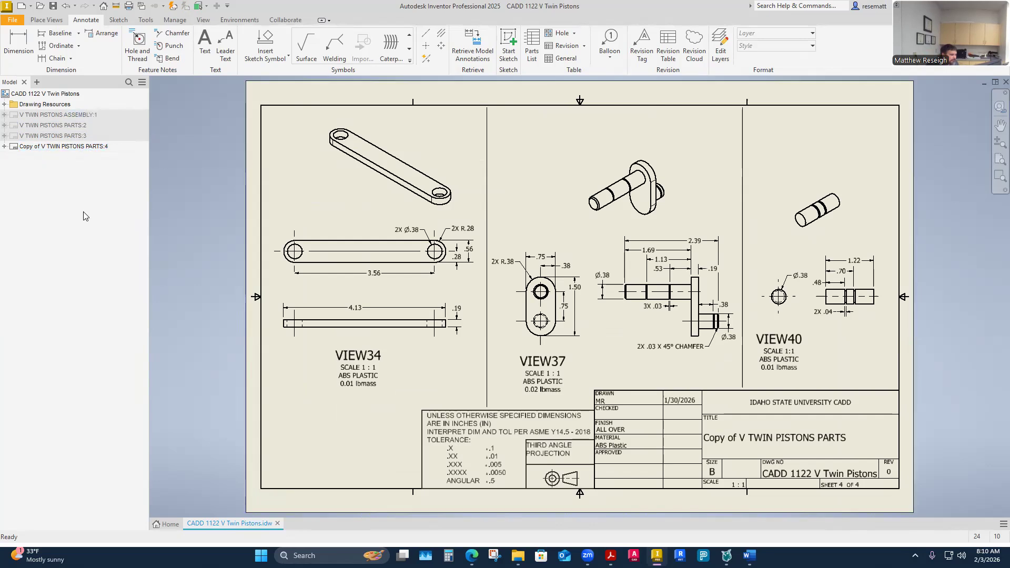
# Review the copied sheet's name, size and revision settings and accept them as they are.
pyautogui.click(54, 148)
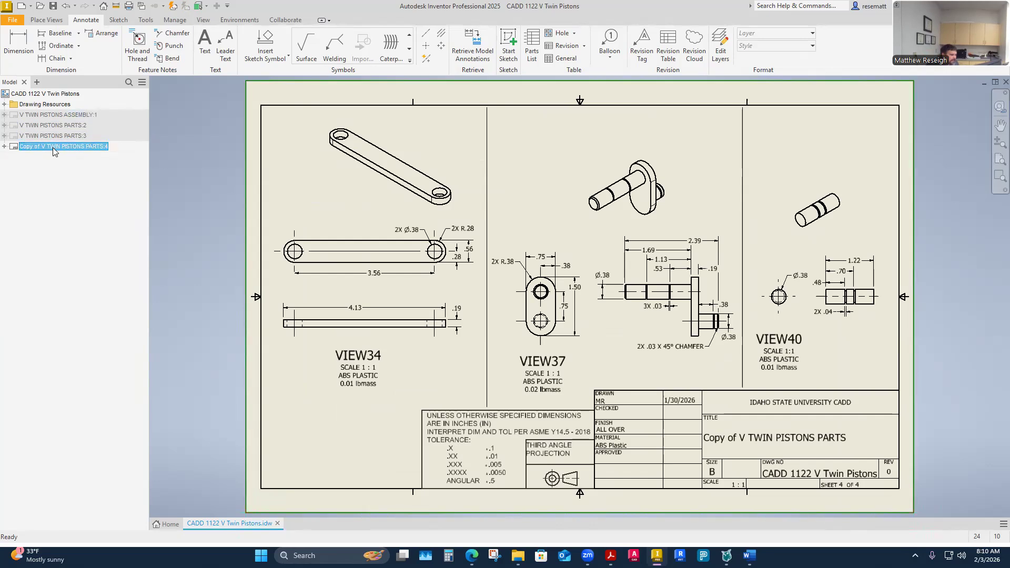
pyautogui.rightClick(53, 151)
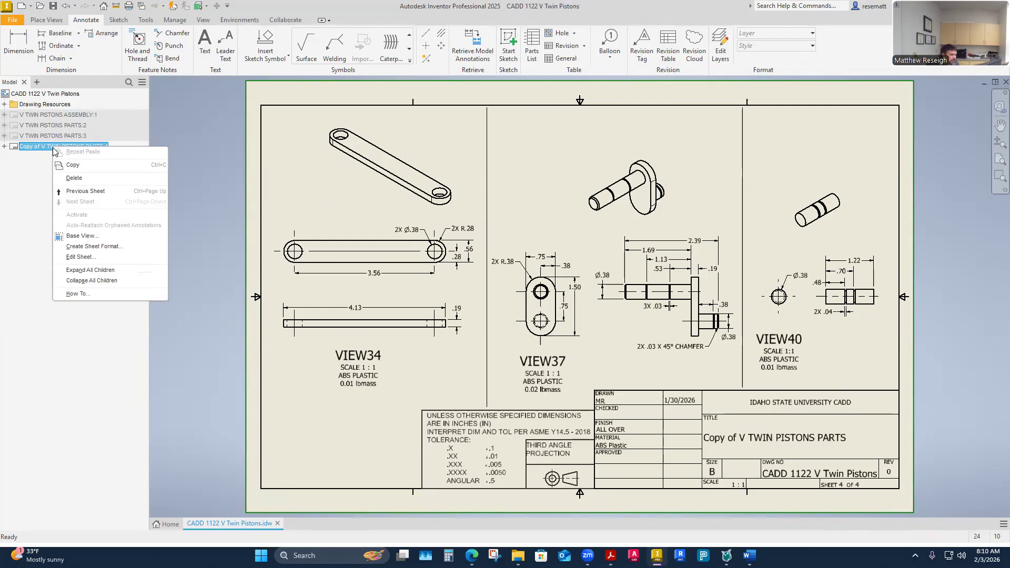
pyautogui.click(80, 257)
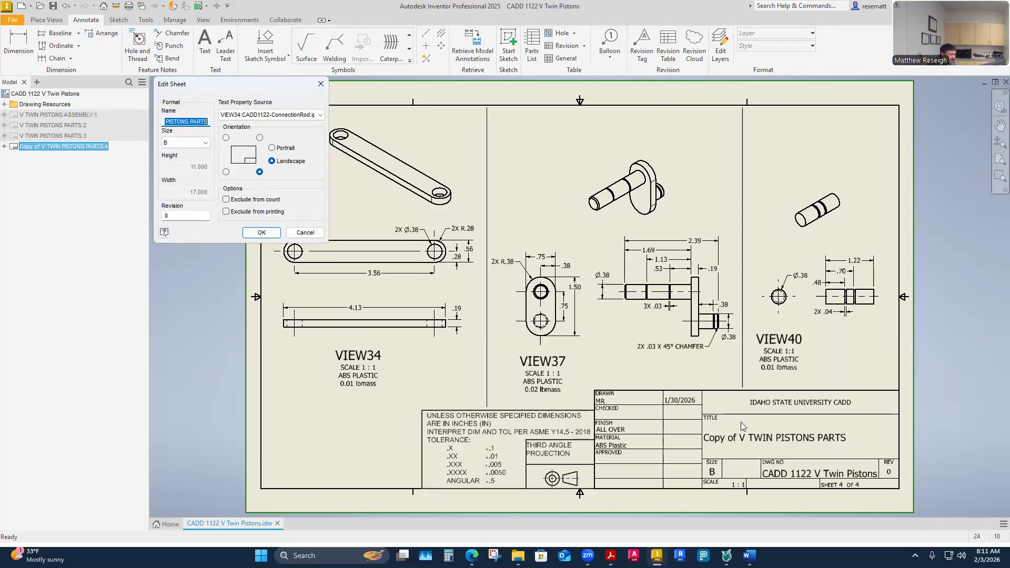
pyautogui.click(261, 233)
# Return to the original sheet V TWIN PISTONS PARTS:3 and delete the copied sheet.
pyautogui.click(40, 136)
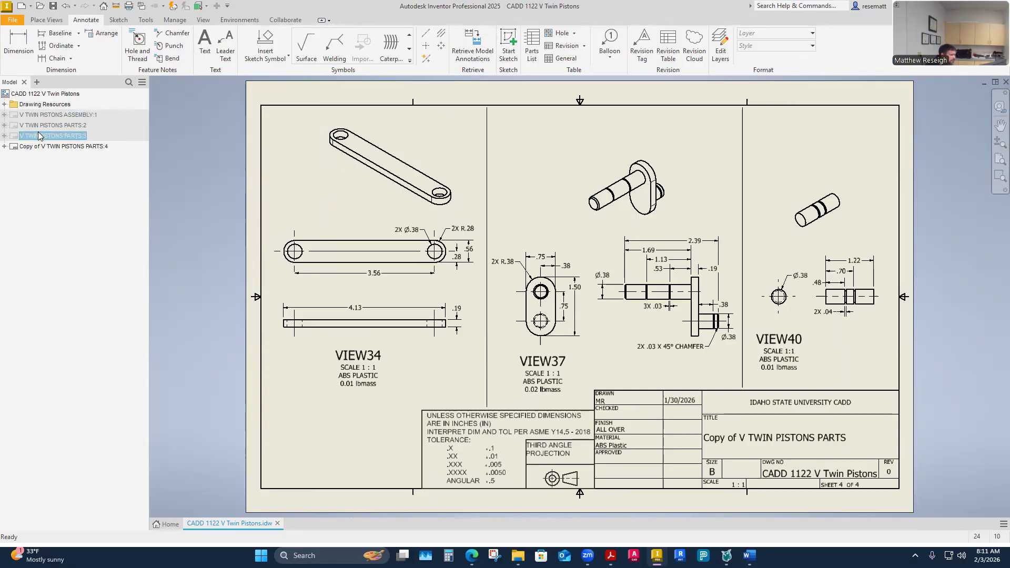
pyautogui.rightClick(43, 147)
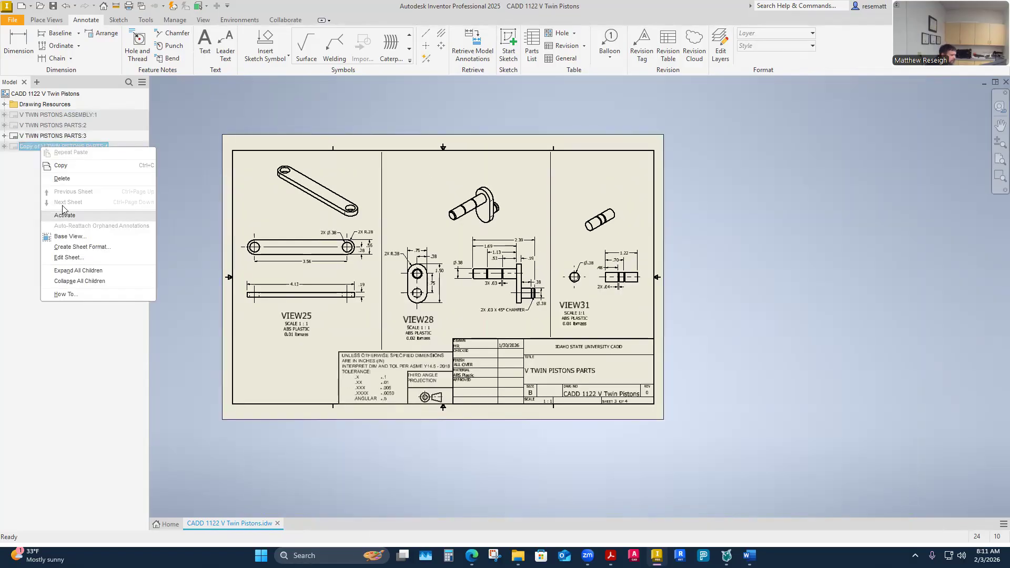
pyautogui.click(62, 179)
pyautogui.click(535, 293)
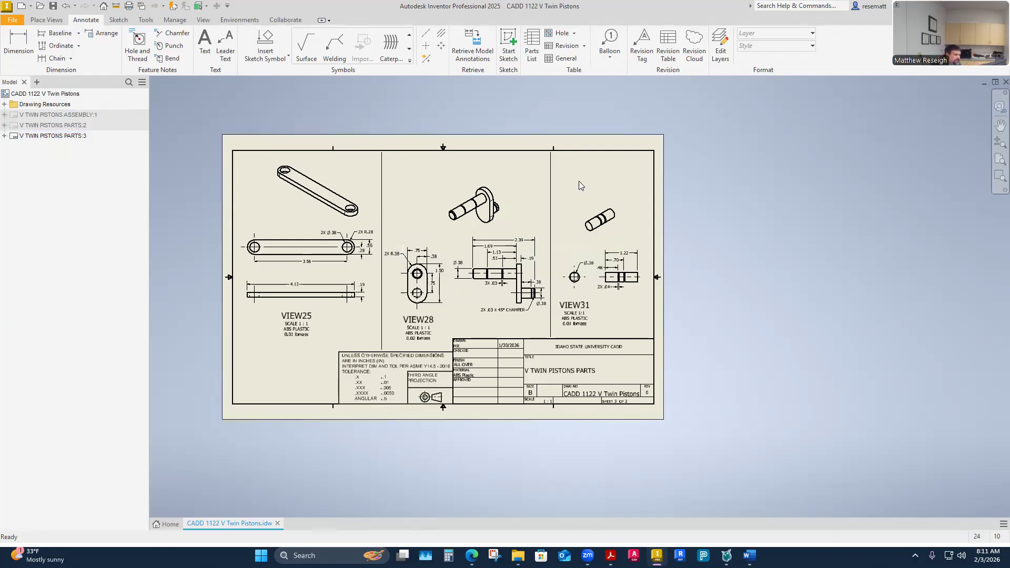
# Look over the third sheet's part views, and reopen V TWIN PISTONS ASSEMBLY:1 to view its whole layout.
pyautogui.scroll(-3, 722, 268)
pyautogui.scroll(5, 710, 284)
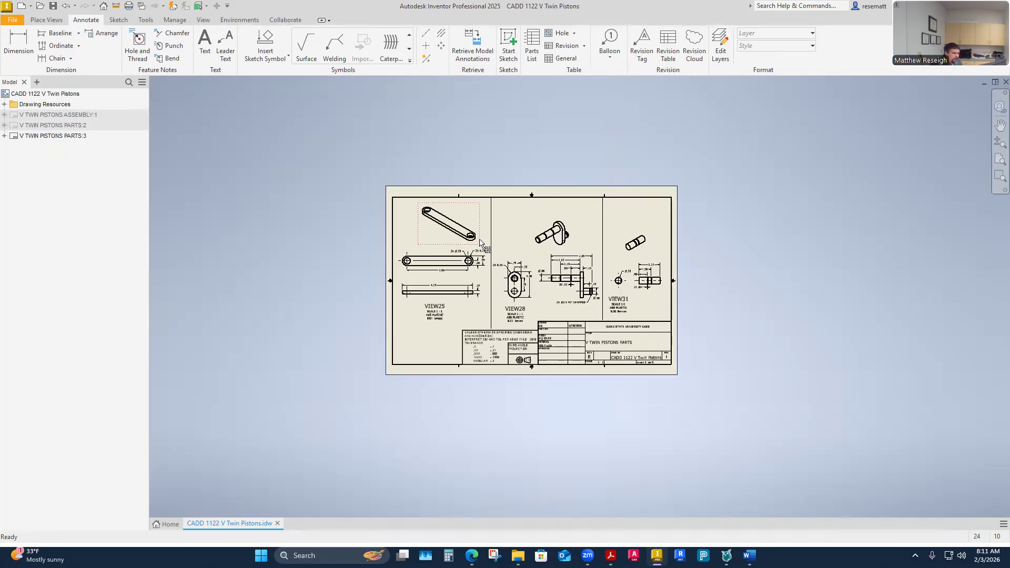
pyautogui.scroll(-3, 513, 240)
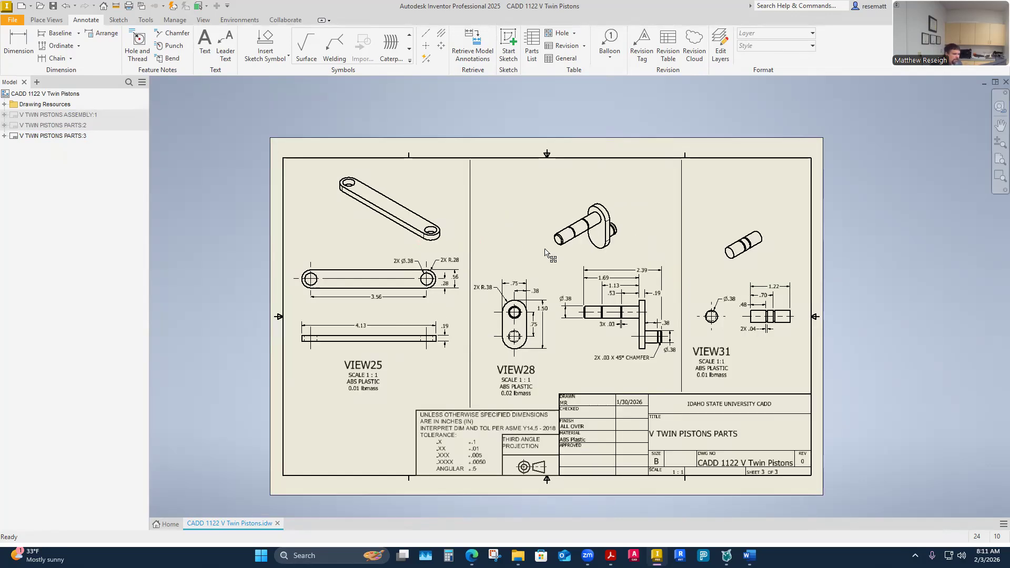
pyautogui.doubleClick(50, 114)
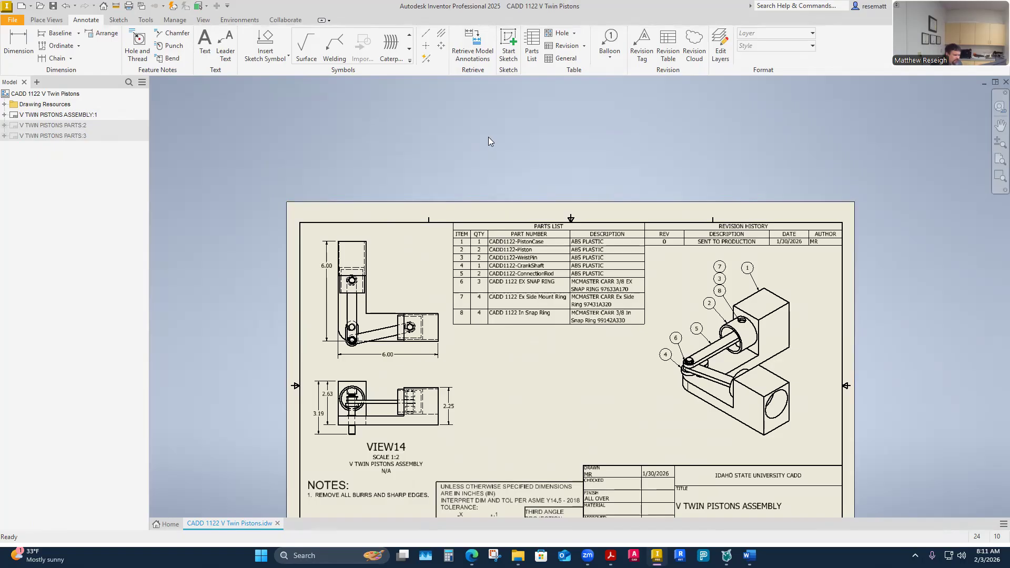
pyautogui.scroll(-3, 487, 136)
pyautogui.scroll(5, 487, 136)
pyautogui.scroll(-3, 577, 308)
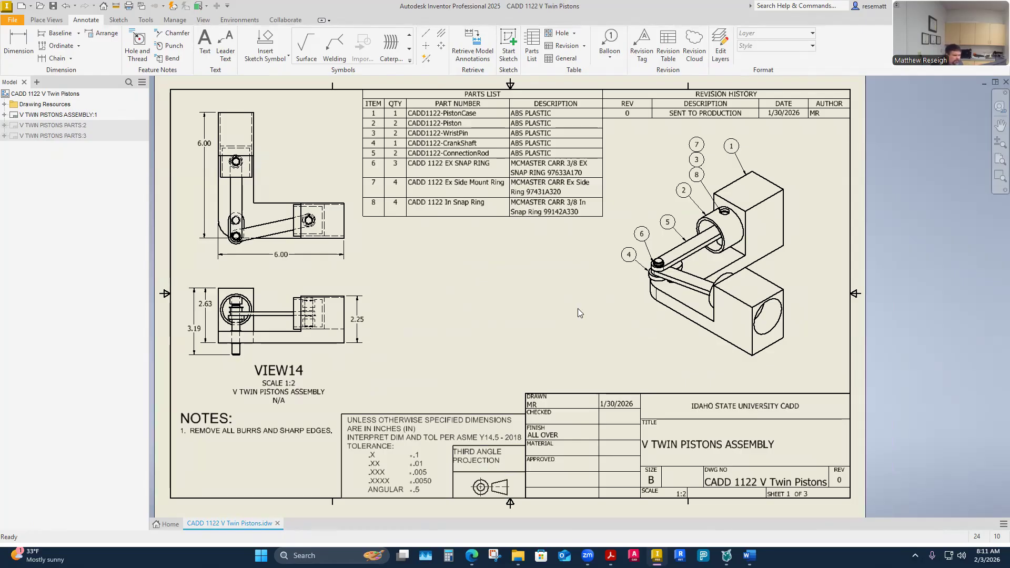
# Activate the sheet V TWIN PISTONS PARTS:2 and examine the bore's diameter dimension in the piston case's second lower view.
pyautogui.doubleClick(53, 126)
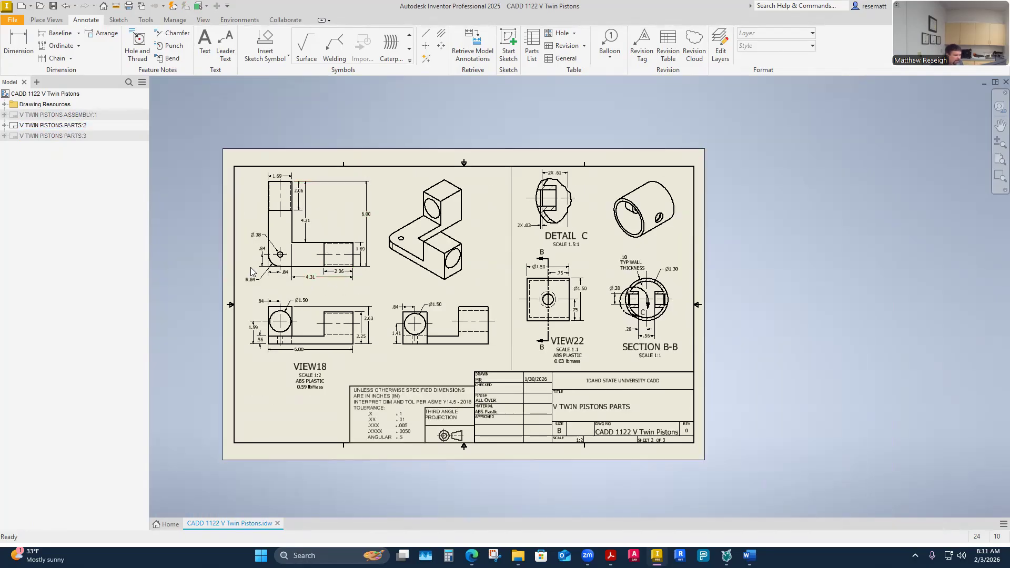
pyautogui.scroll(3, 251, 267)
pyautogui.scroll(-4, 239, 267)
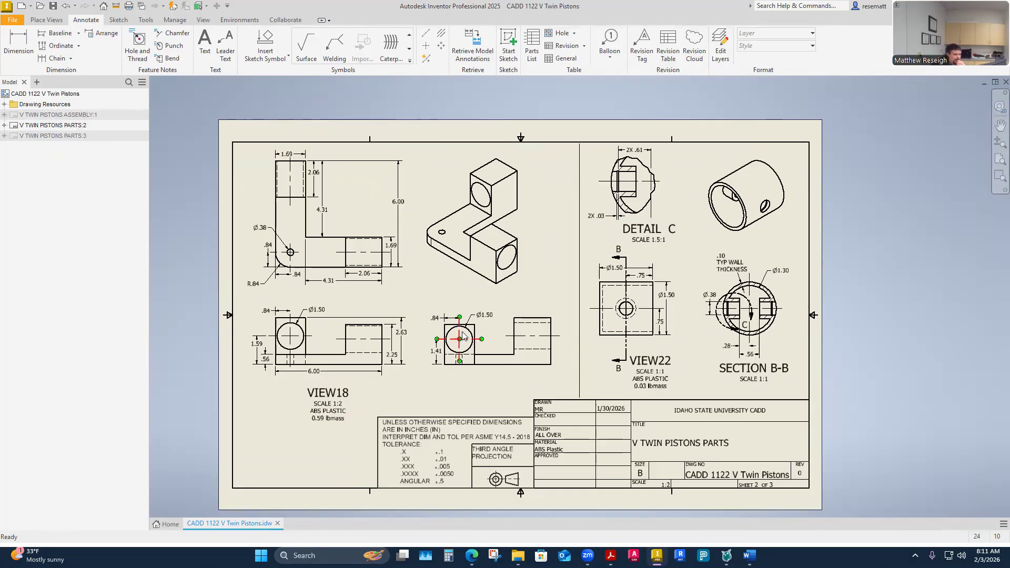
pyautogui.scroll(3, 460, 338)
pyautogui.scroll(-4, 462, 336)
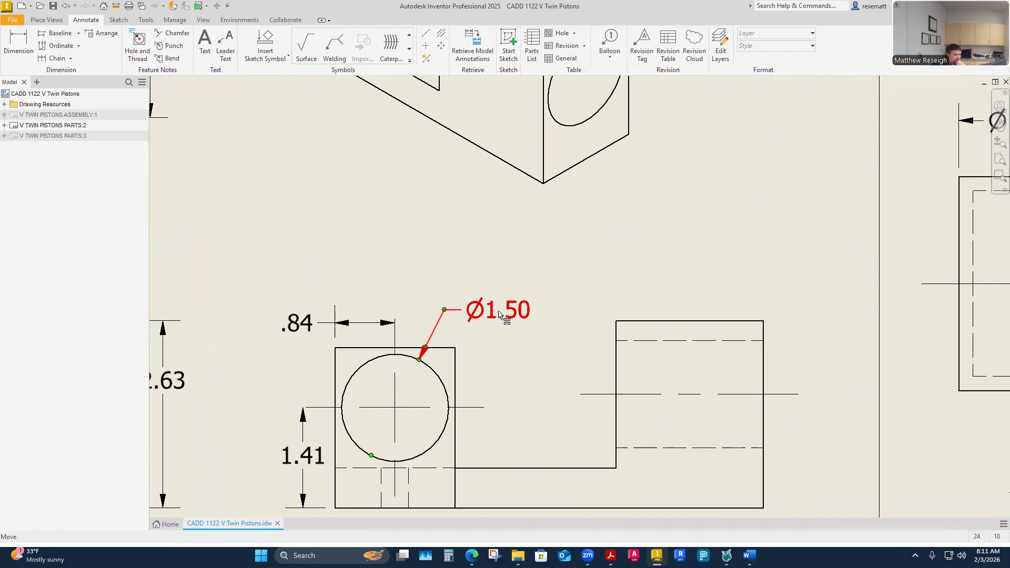
pyautogui.click(504, 320)
pyautogui.press('Escape')
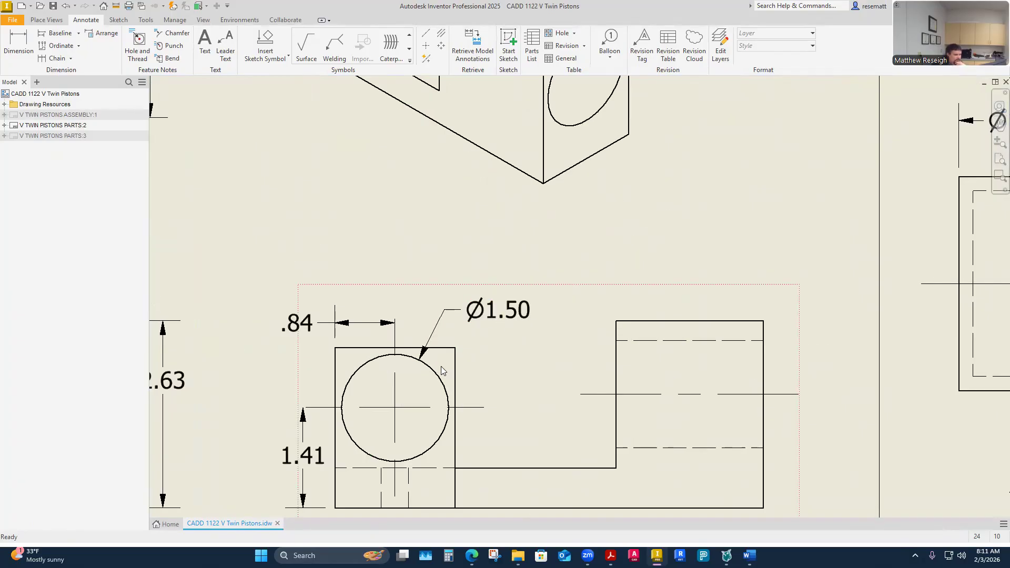
pyautogui.scroll(5, 468, 323)
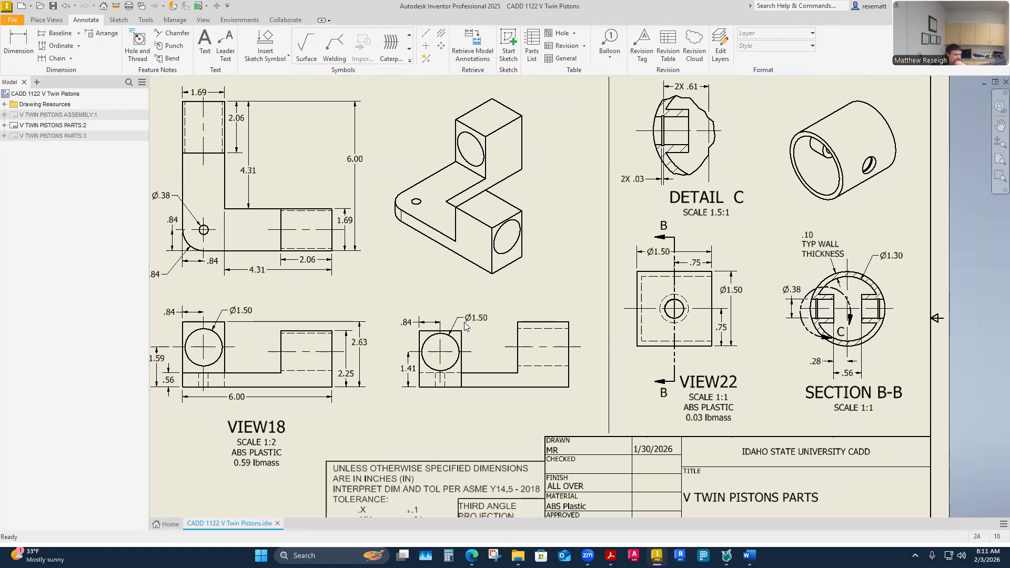
# Open the piston case's part file from its second lower view and orbit the model to face both bores.
pyautogui.scroll(-5, 469, 322)
pyautogui.click(479, 322)
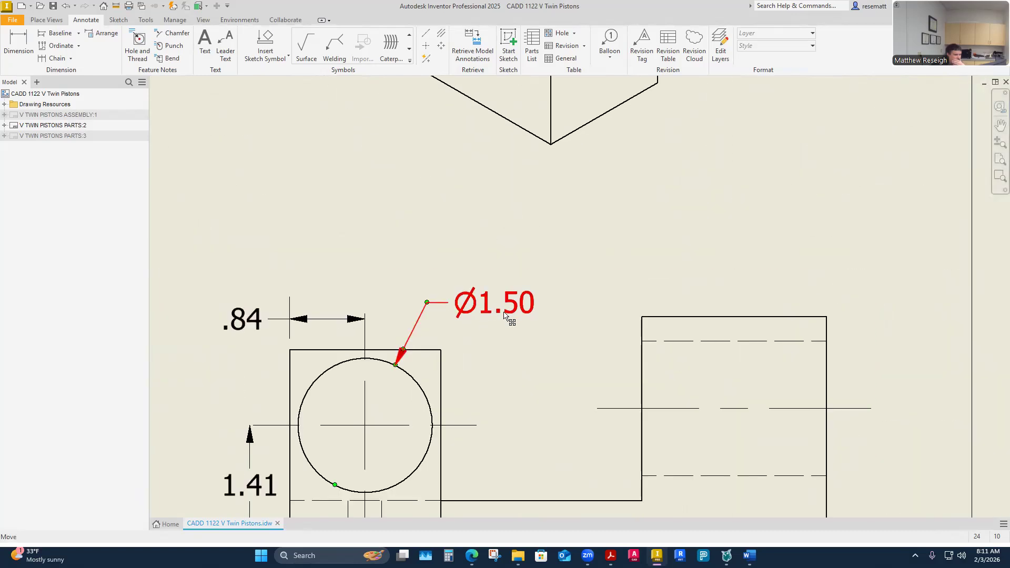
pyautogui.press('Escape')
pyautogui.rightClick(517, 400)
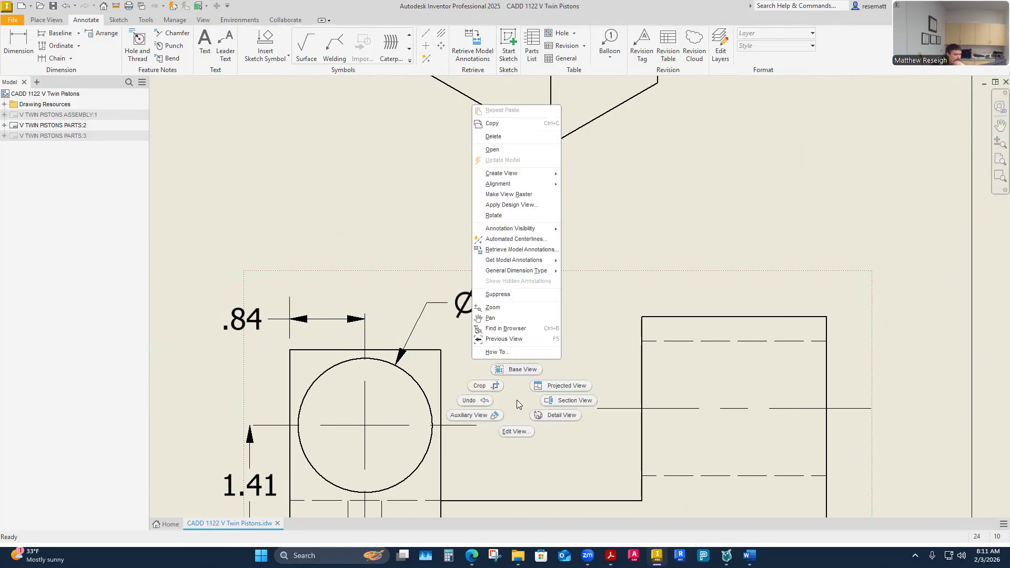
pyautogui.click(493, 149)
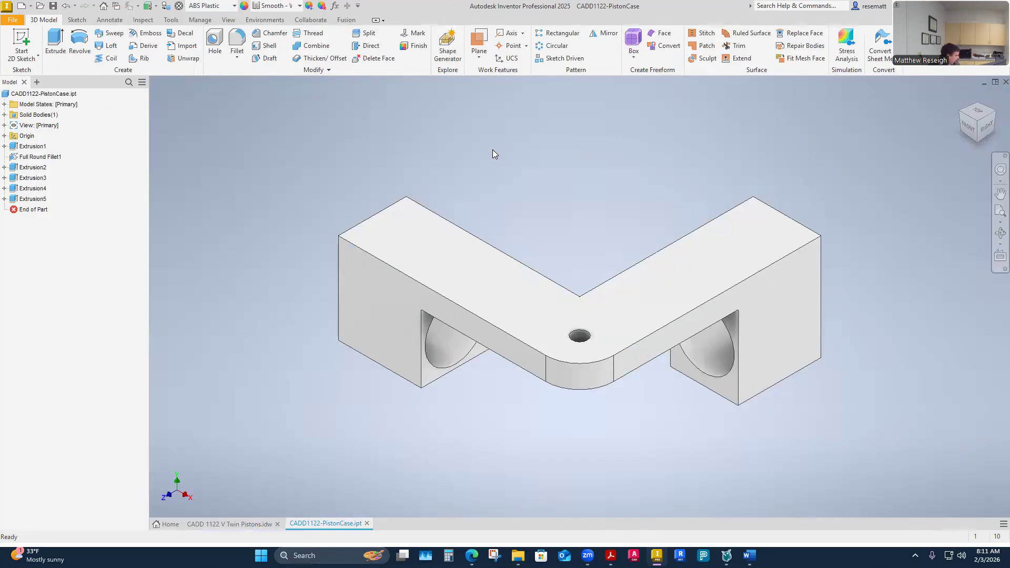
pyautogui.keyDown('shift'); pyautogui.moveTo(401, 197); pyautogui.dragTo(526, 258, button='middle'); pyautogui.keyUp('shift')
# Return to the drawing to view the whole parts sheet, and bring up the piston case model to compare orientations.
pyautogui.click(215, 524)
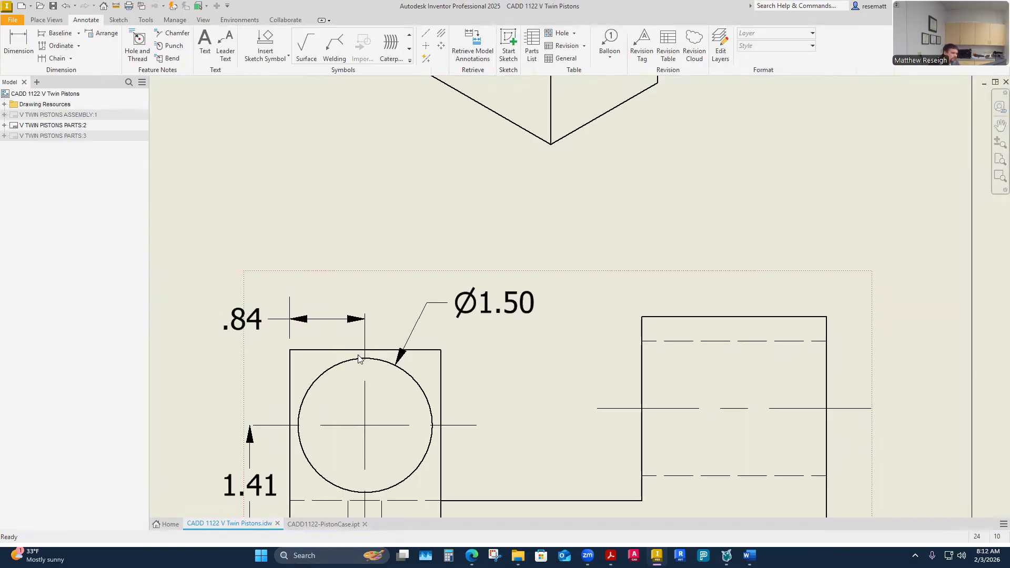
pyautogui.scroll(2, 430, 260)
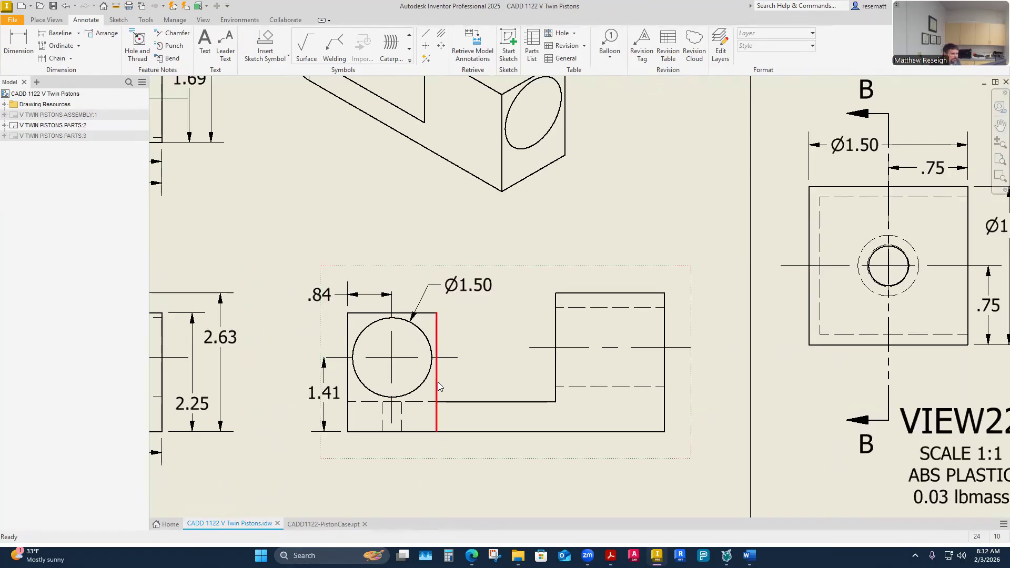
pyautogui.scroll(2, 465, 377)
pyautogui.scroll(2, 465, 377)
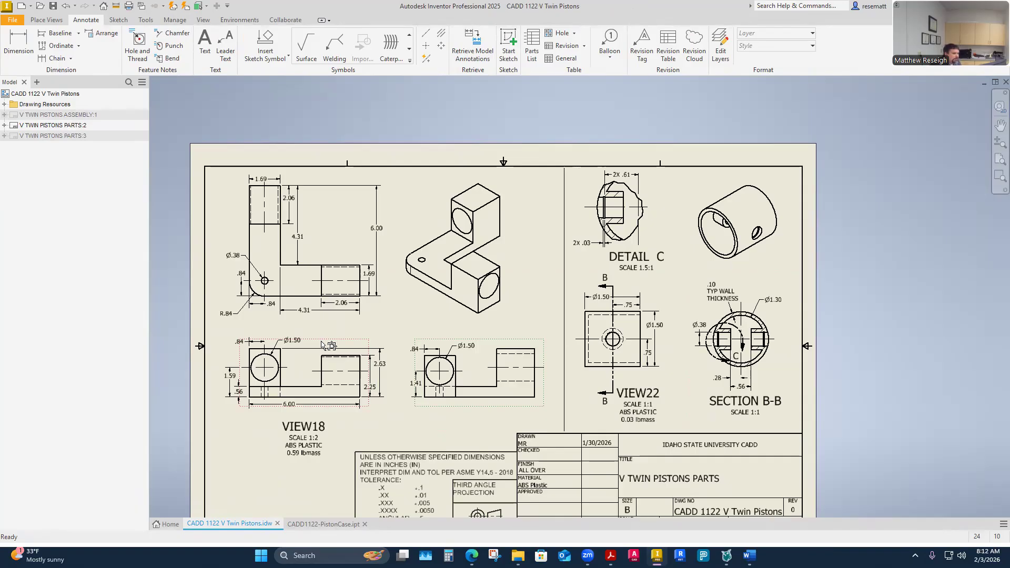
pyautogui.scroll(3, 345, 294)
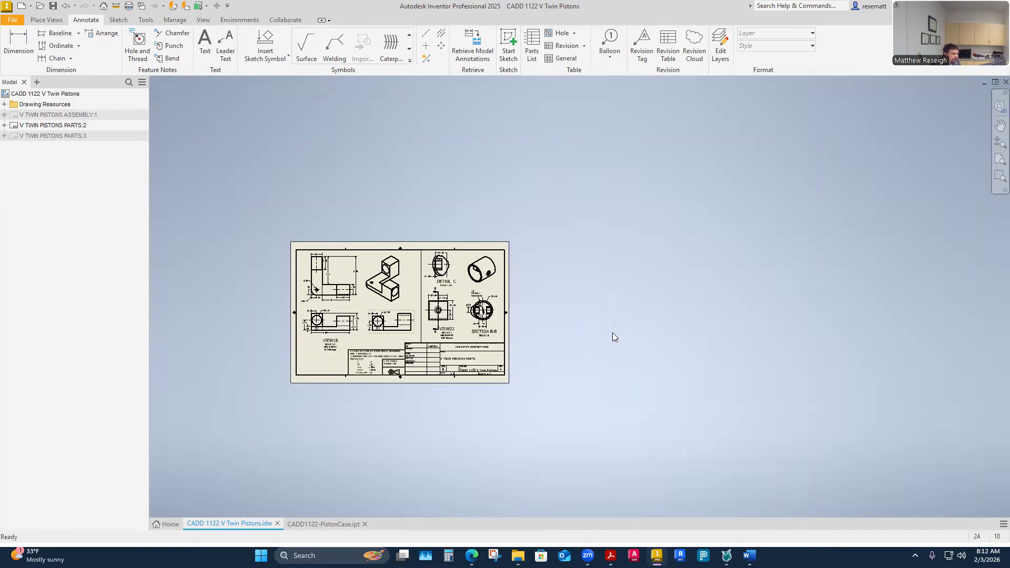
pyautogui.click(329, 523)
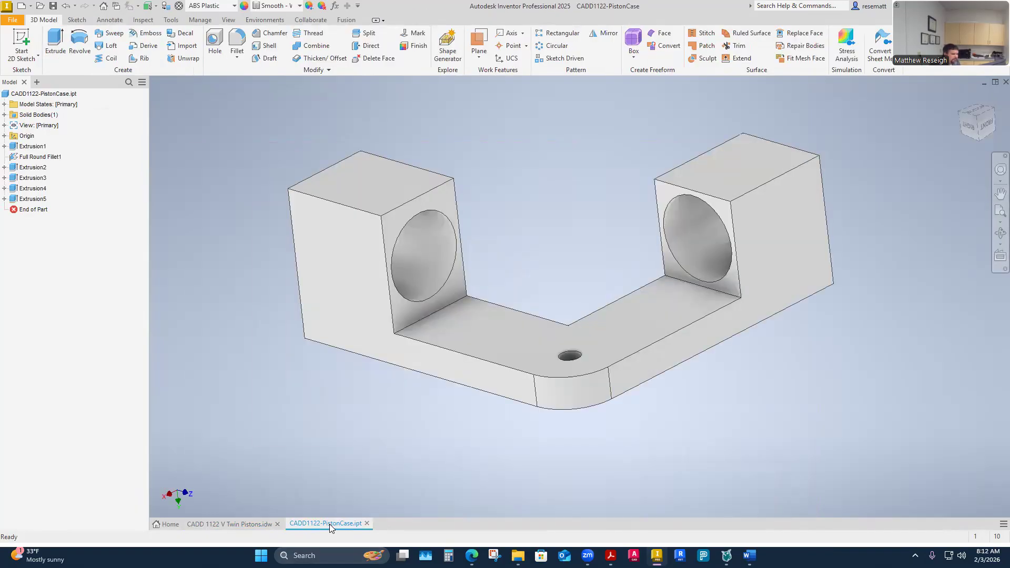
# Try a new base view of the piston case beside the drawing sheet, with its front orientation rotated 180 degrees.
pyautogui.click(226, 524)
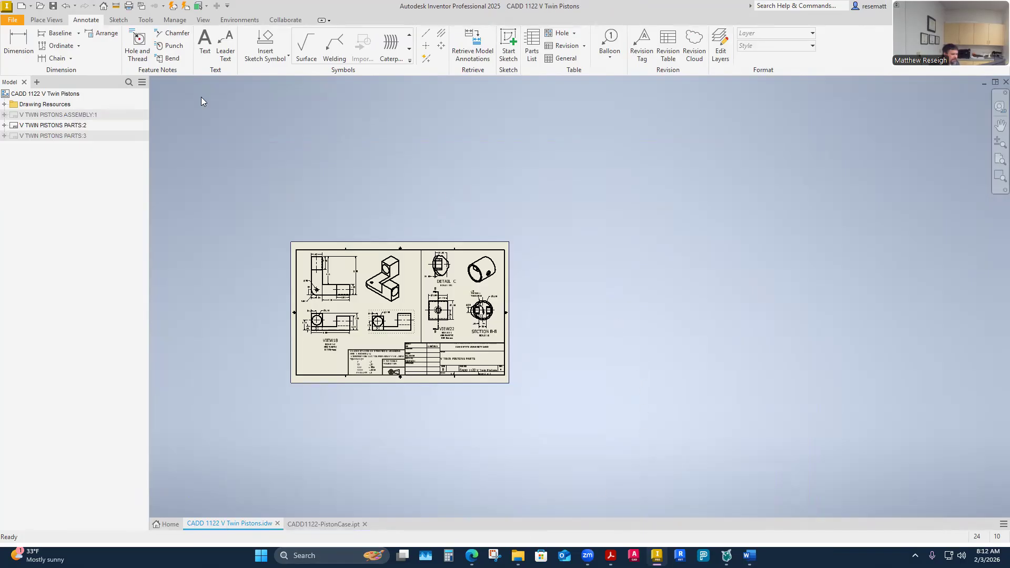
pyautogui.click(47, 20)
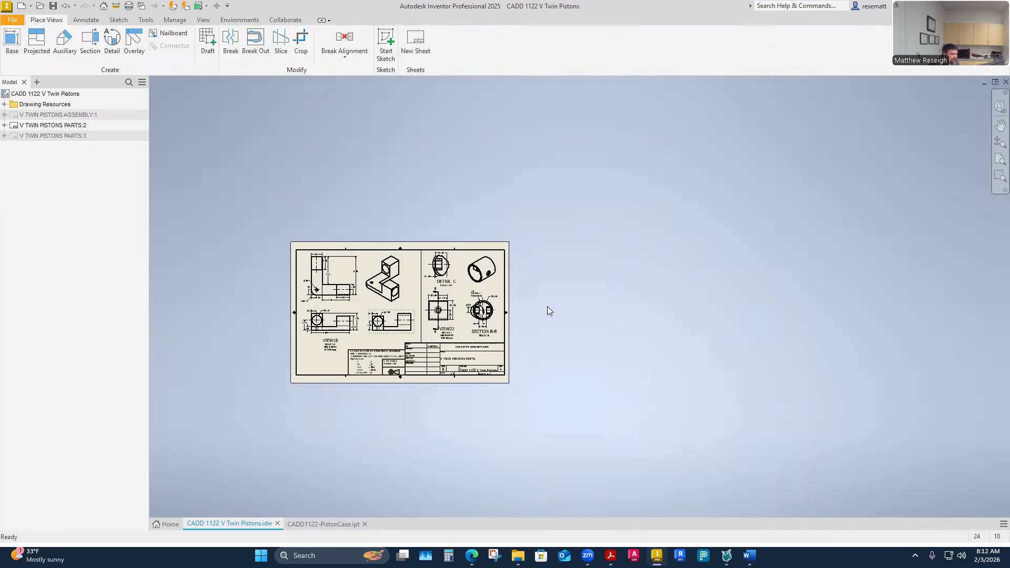
pyautogui.rightClick(609, 307)
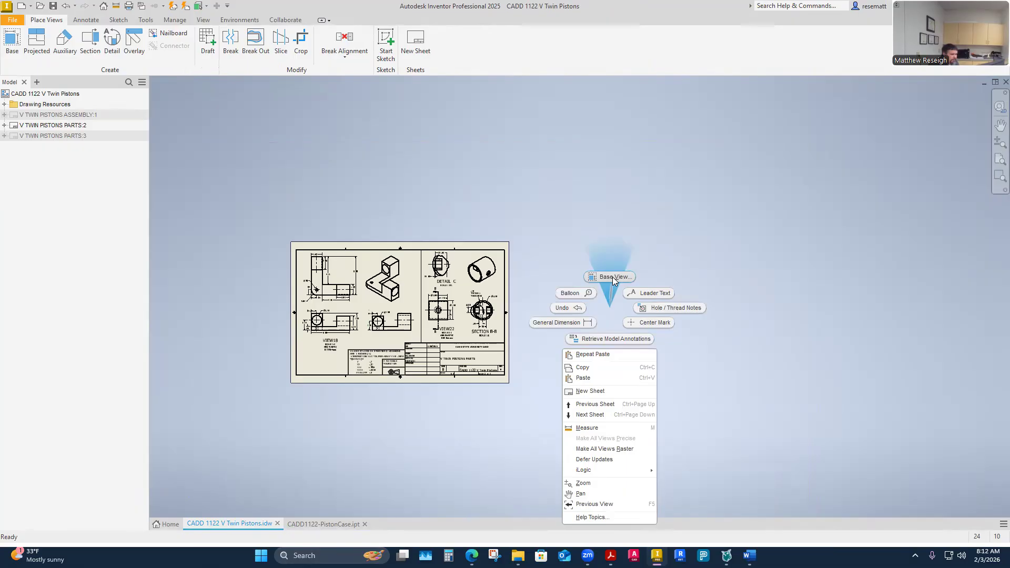
pyautogui.click(612, 277)
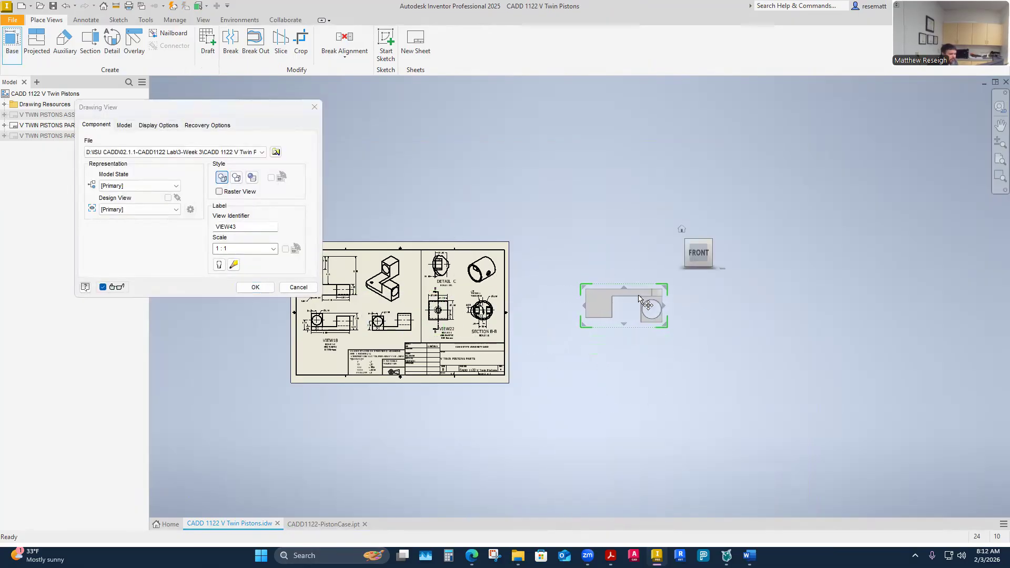
pyautogui.moveTo(679, 302); pyautogui.dragTo(654, 296, button='middle')
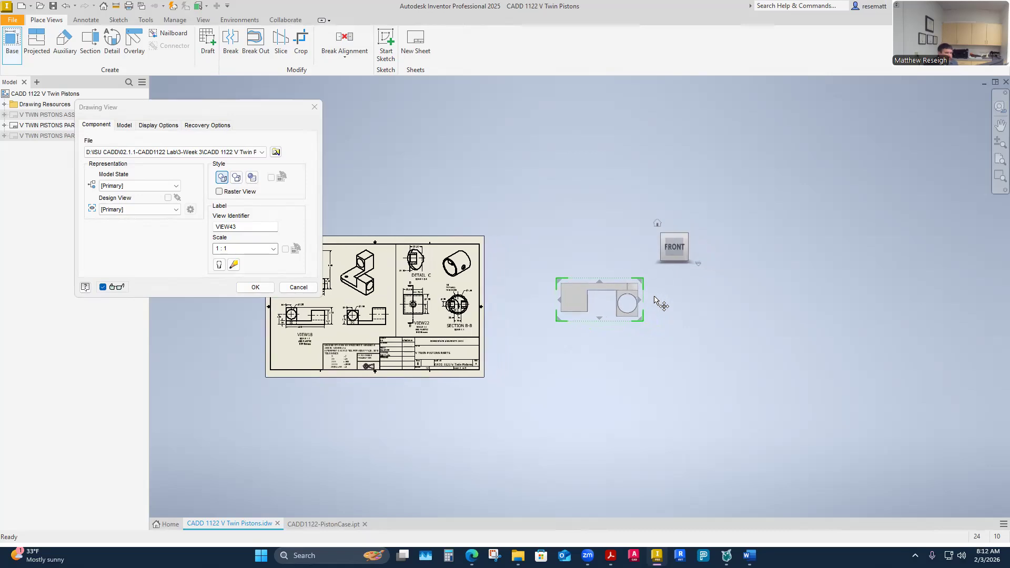
pyautogui.scroll(3, 655, 300)
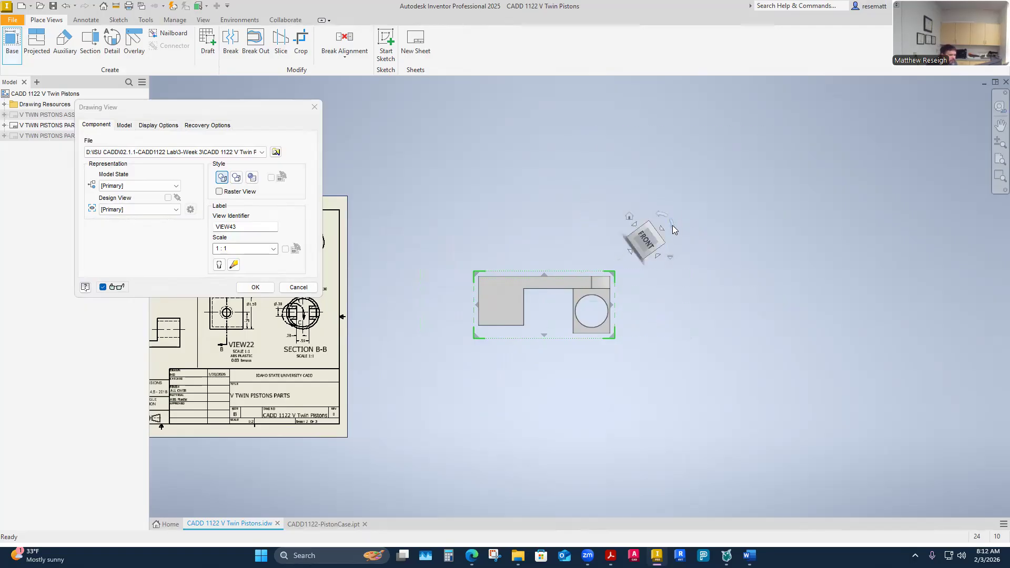
pyautogui.click(672, 225)
pyautogui.click(672, 226)
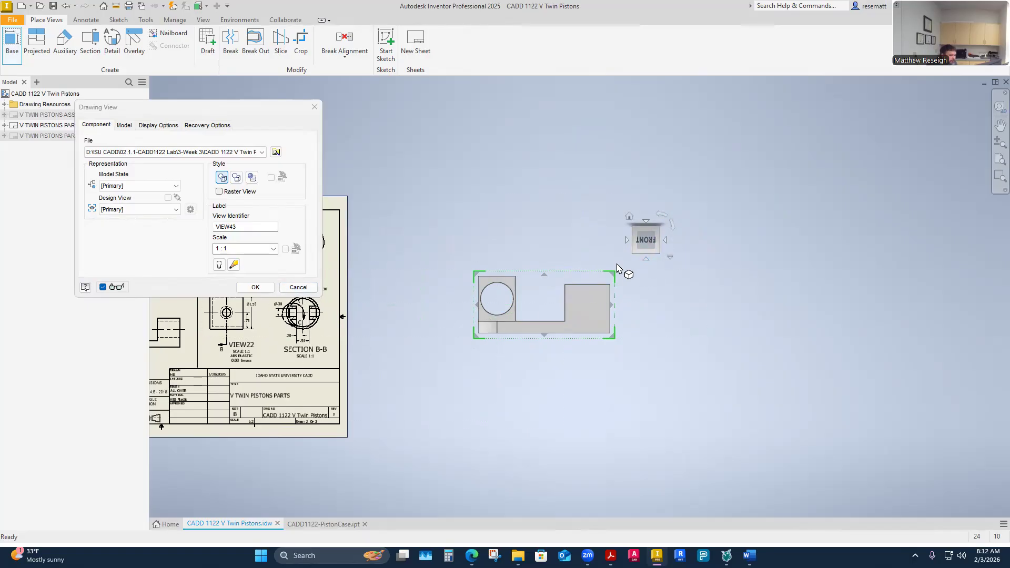
pyautogui.click(295, 288)
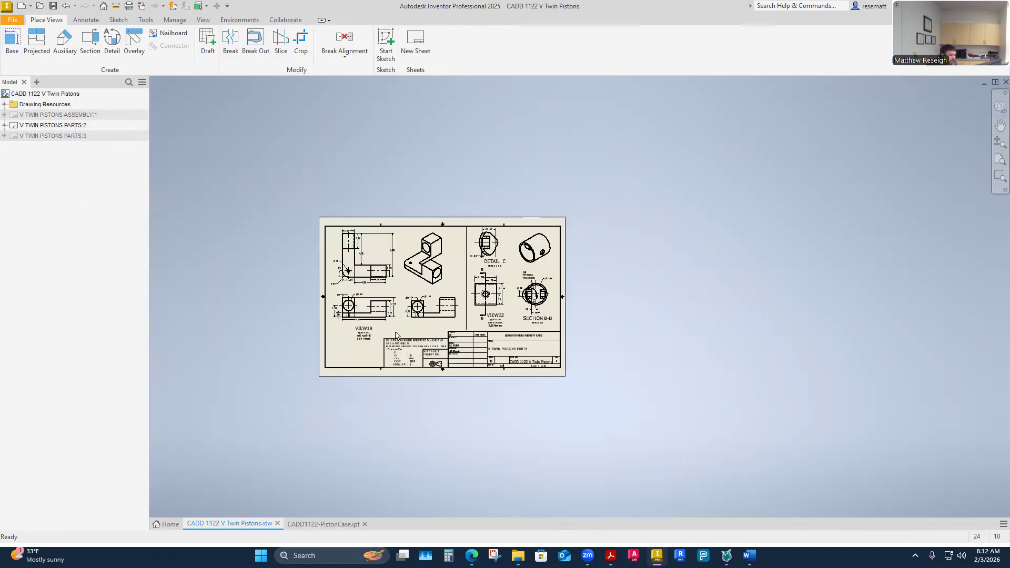
# Try rotating VIEW18's front orientation by 180 degrees and updating its dependent views.
pyautogui.scroll(4, 396, 335)
pyautogui.scroll(5, 330, 277)
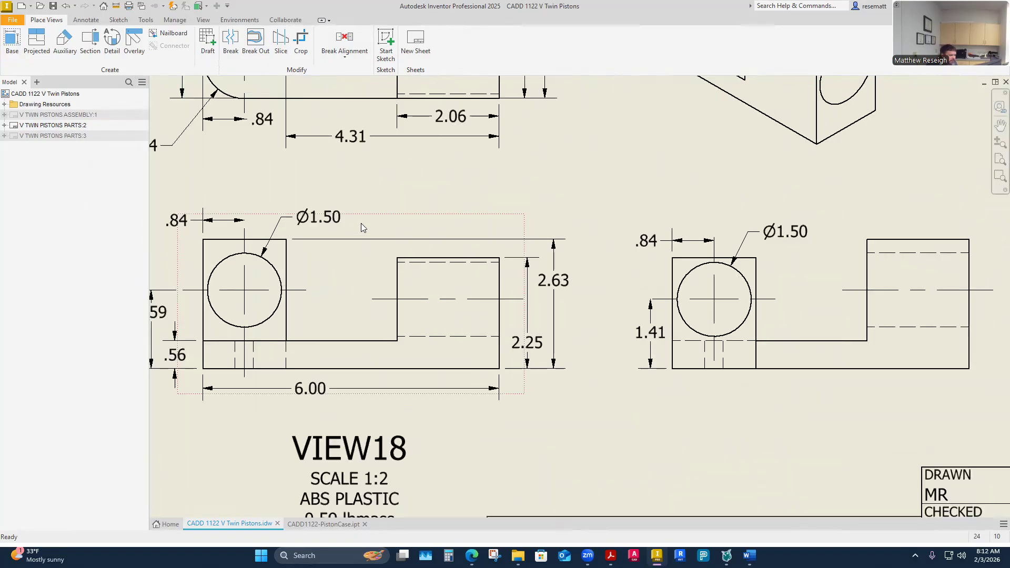
pyautogui.rightClick(360, 227)
pyautogui.click(366, 257)
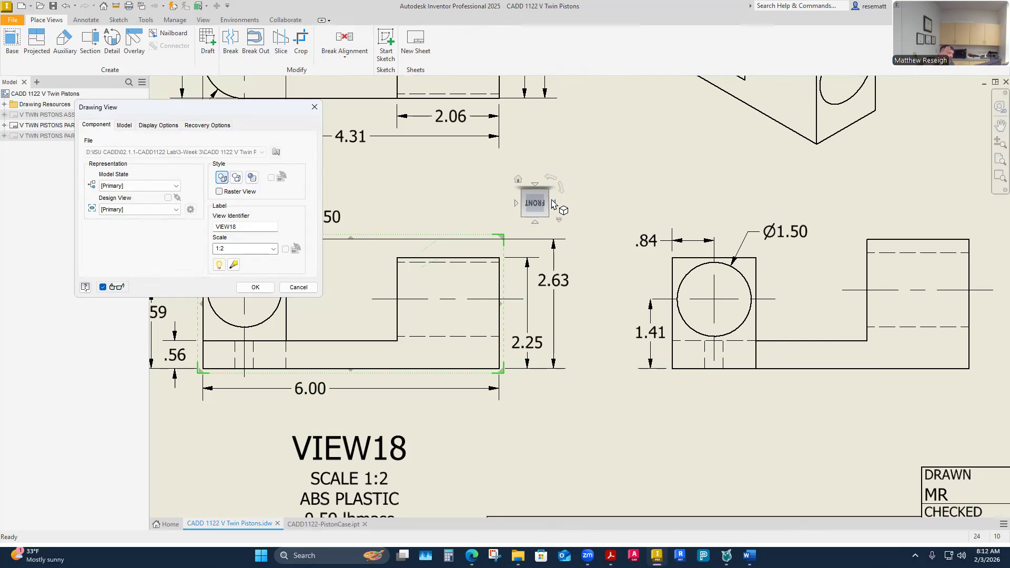
pyautogui.click(552, 204)
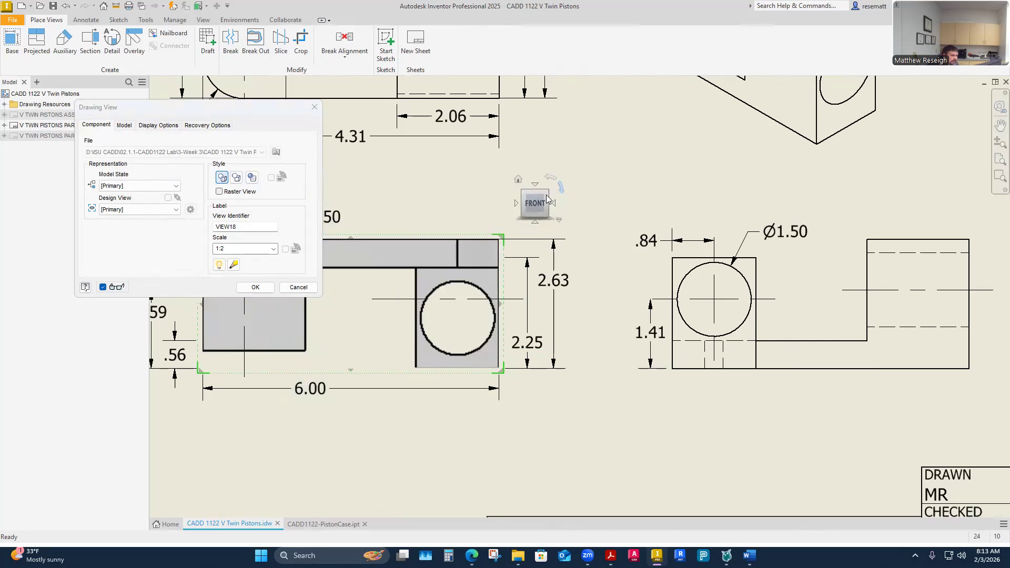
pyautogui.click(255, 288)
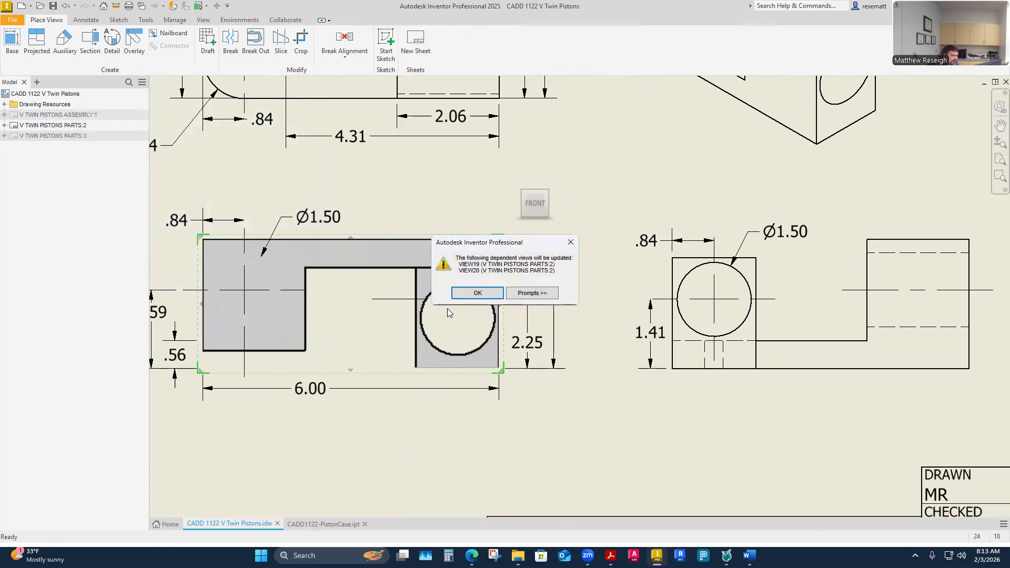
pyautogui.click(472, 294)
# Inspect the dimensions of the reoriented piston case views and undo the orientation change.
pyautogui.scroll(-6, 476, 326)
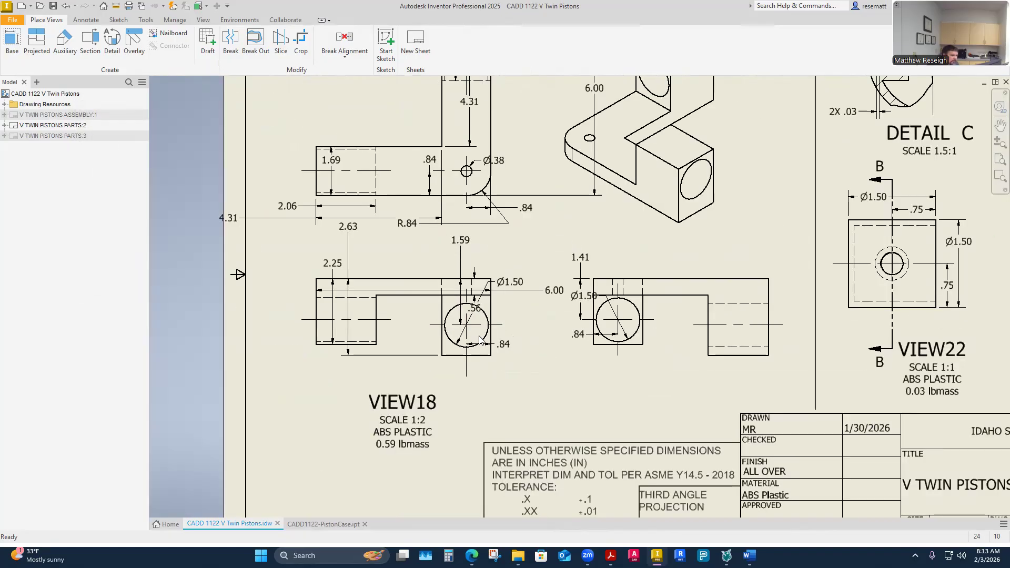
pyautogui.scroll(4, 479, 339)
pyautogui.scroll(-3, 479, 340)
pyautogui.scroll(2, 484, 341)
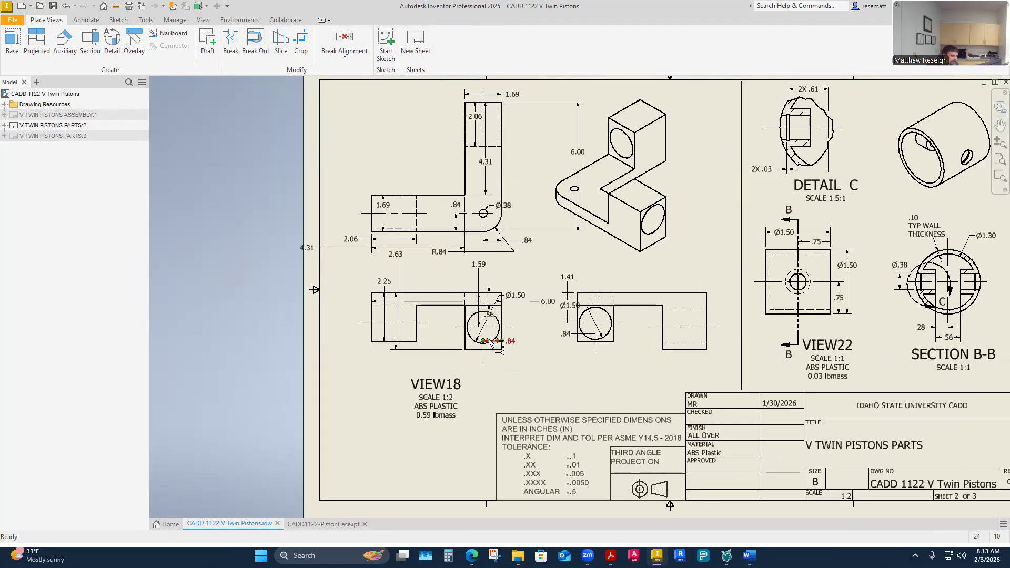
pyautogui.moveTo(490, 343)
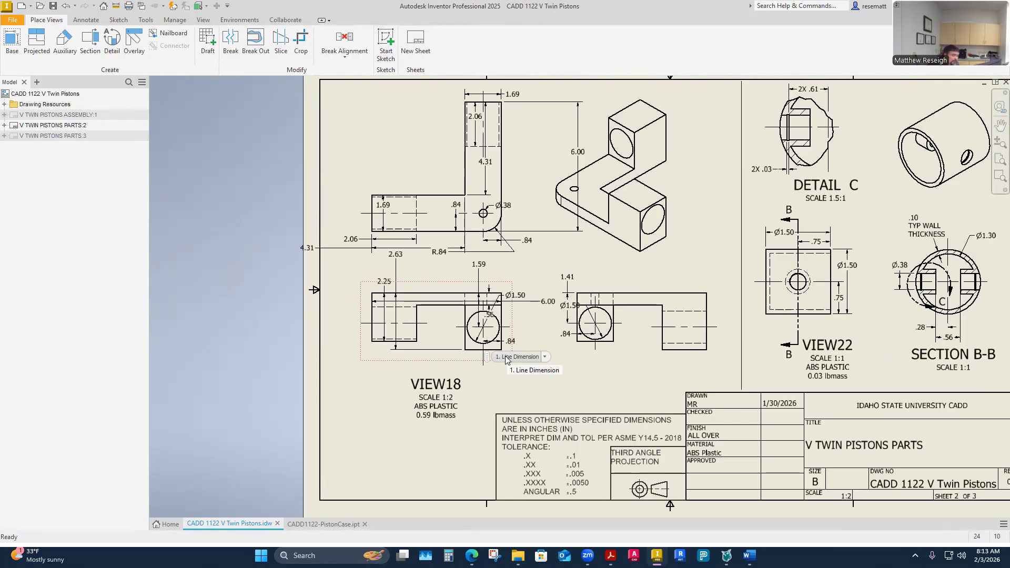
pyautogui.click(67, 7)
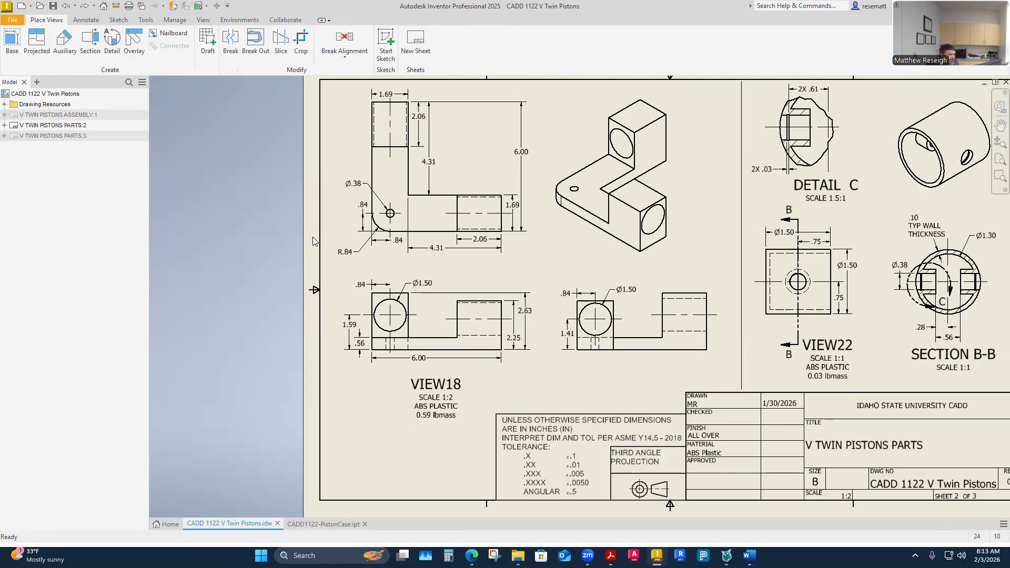
# Look over the parts sheet and the bore diameter dimension in the piston case's second lower view.
pyautogui.scroll(-3, 336, 281)
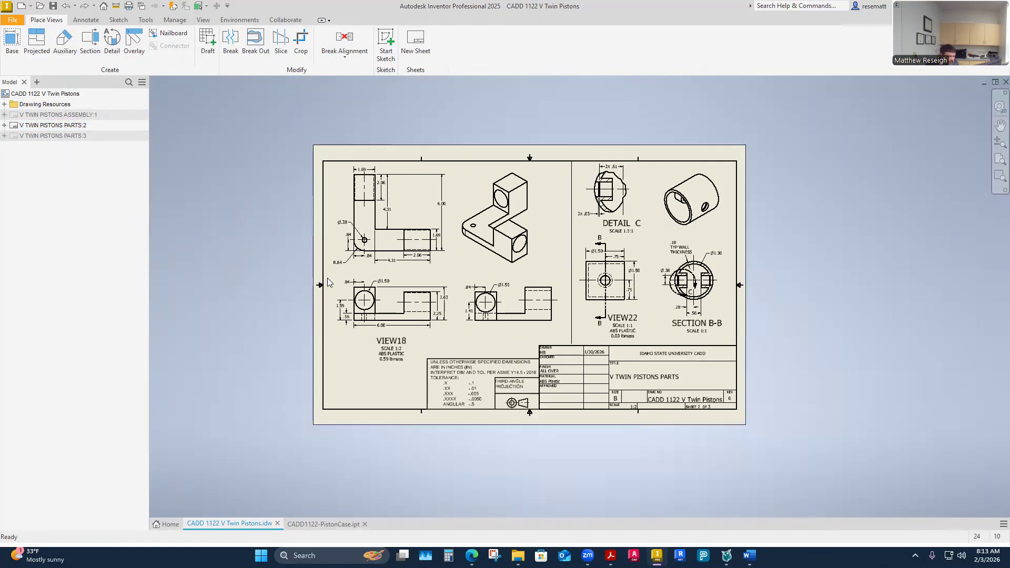
pyautogui.scroll(5, 425, 267)
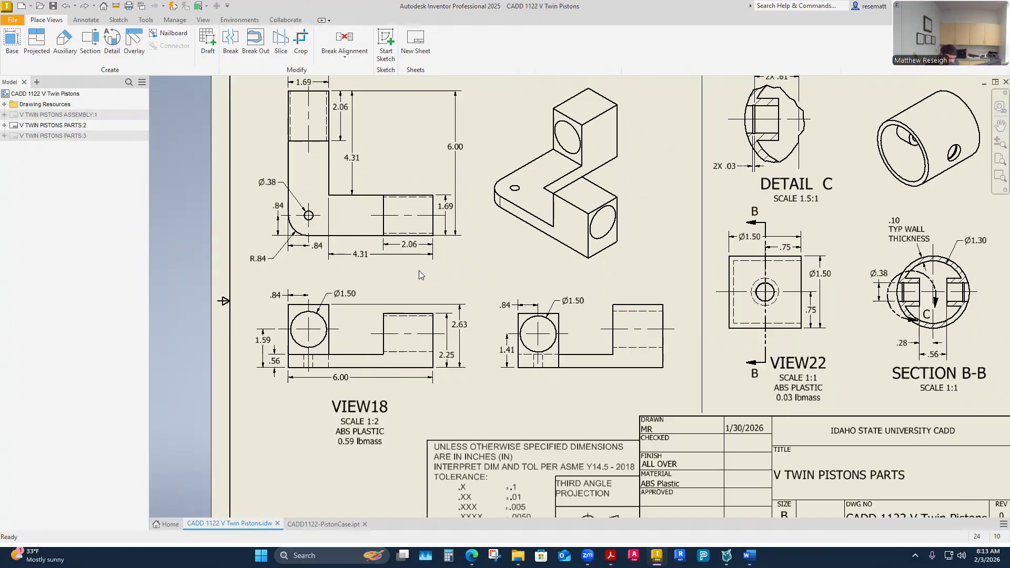
pyautogui.moveTo(461, 277); pyautogui.dragTo(432, 278, button='middle')
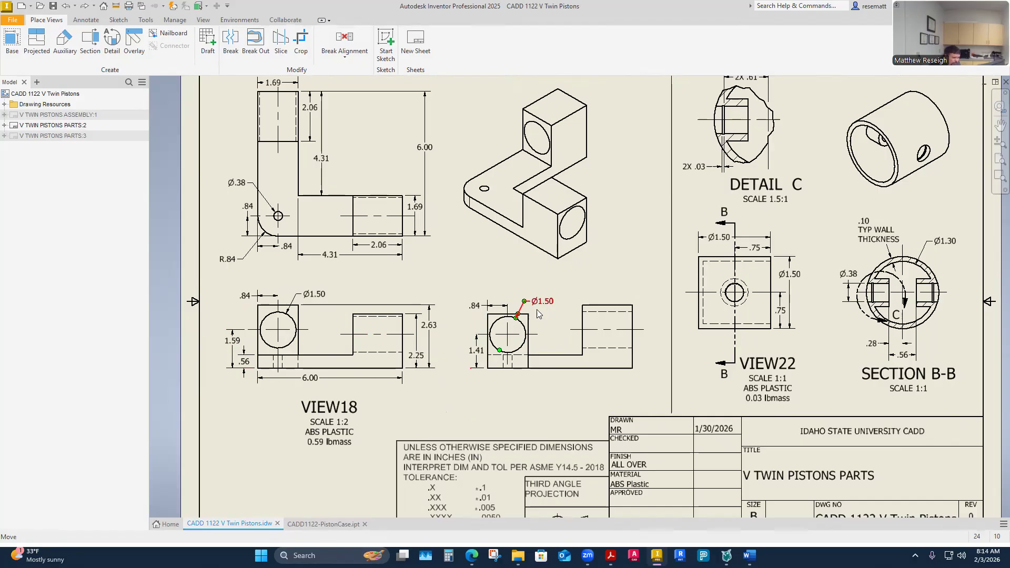
# Switch to the CADD1122-PistonCase part and open Sketch2 of Extrusion2, the bore profile.
pyautogui.click(322, 524)
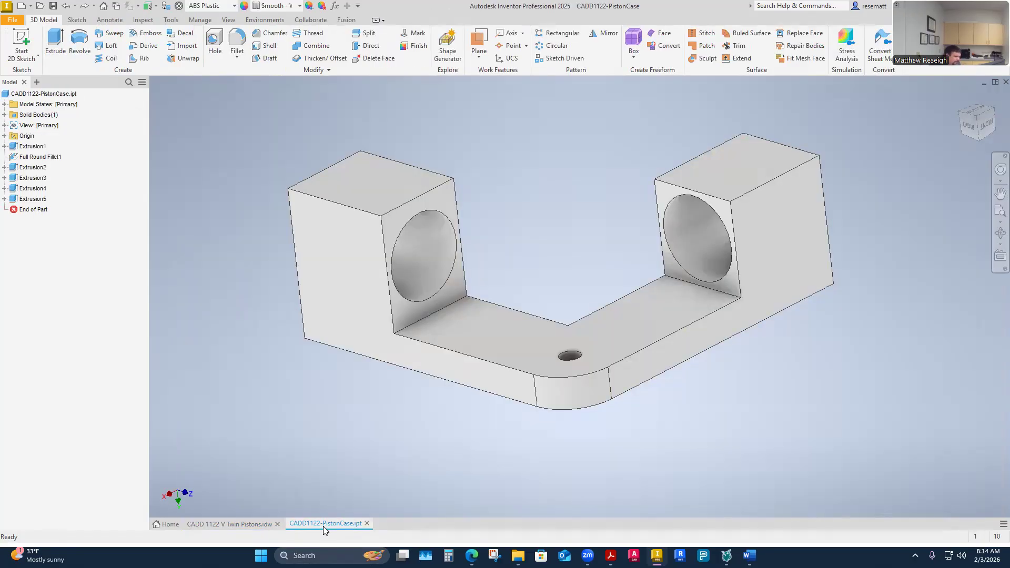
pyautogui.rightClick(516, 199)
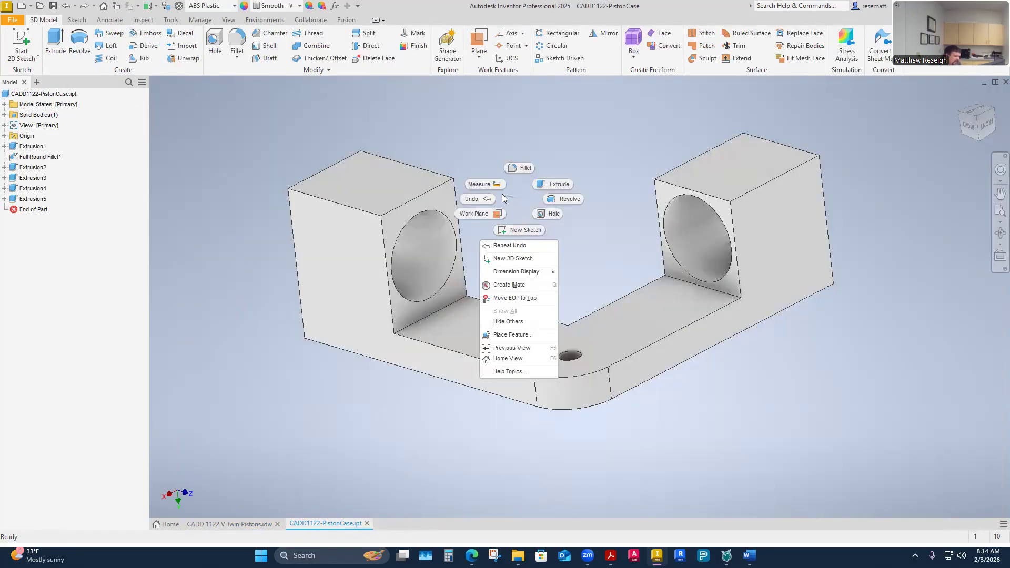
pyautogui.click(593, 244)
pyautogui.click(5, 146)
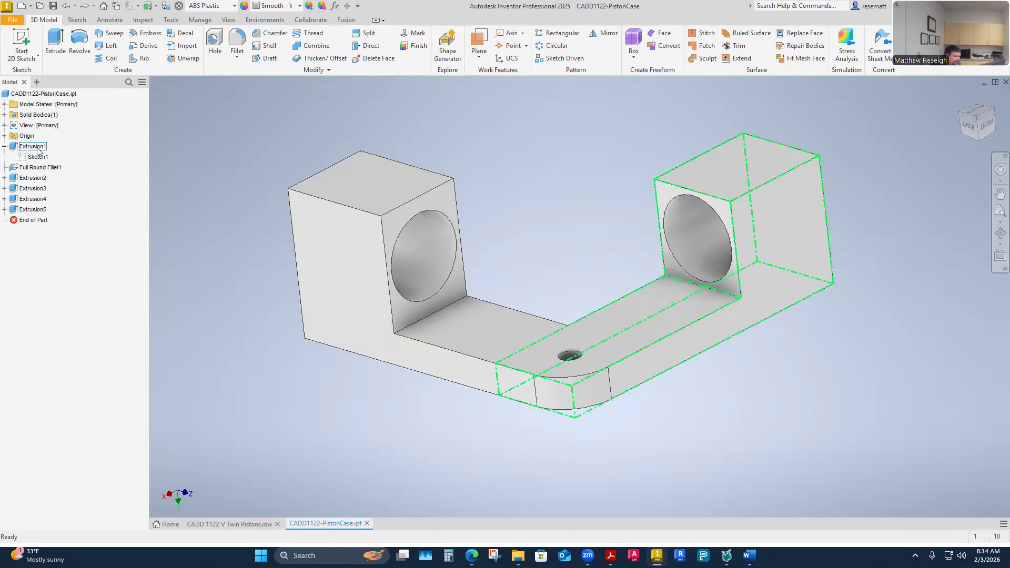
pyautogui.click(5, 178)
pyautogui.click(37, 189)
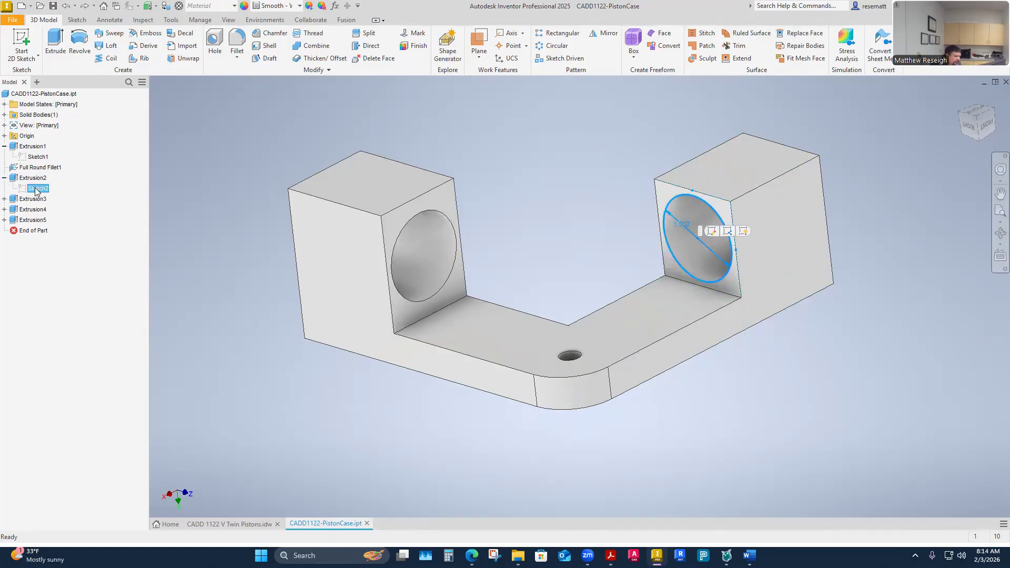
pyautogui.rightClick(36, 188)
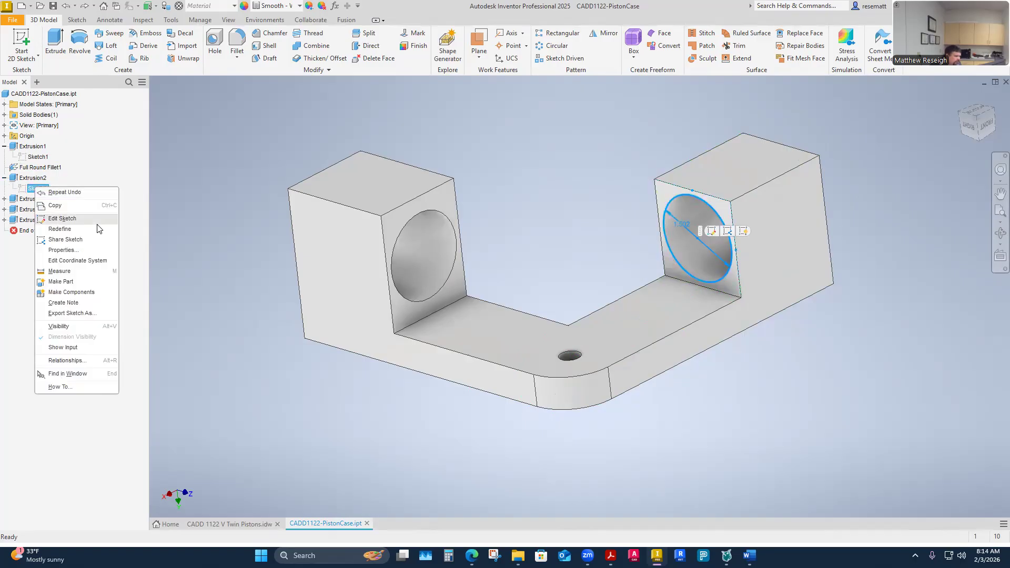
pyautogui.click(61, 218)
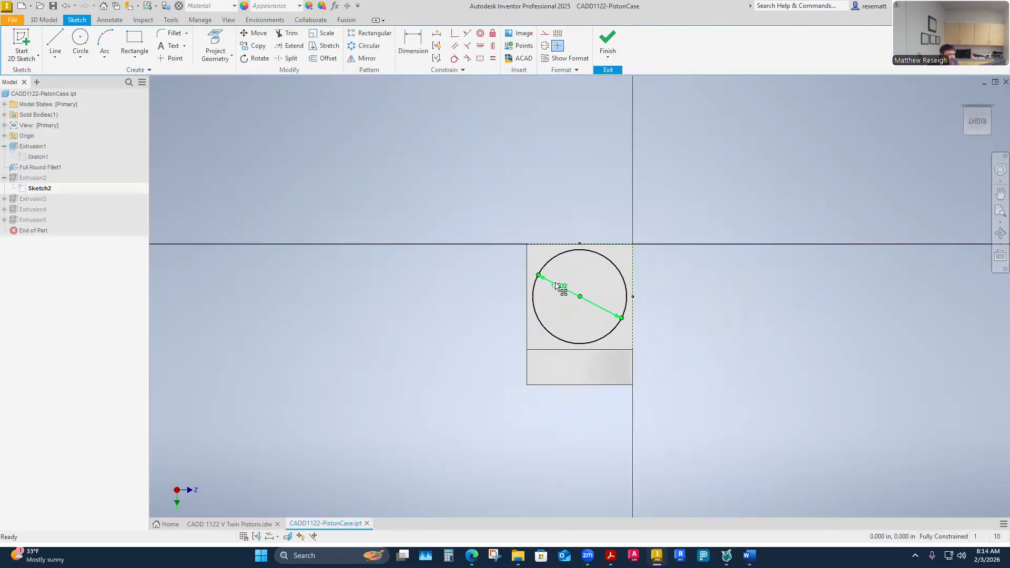
# Read through the full expression of the bore's diameter dimension and exit the sketch.
pyautogui.doubleClick(560, 285)
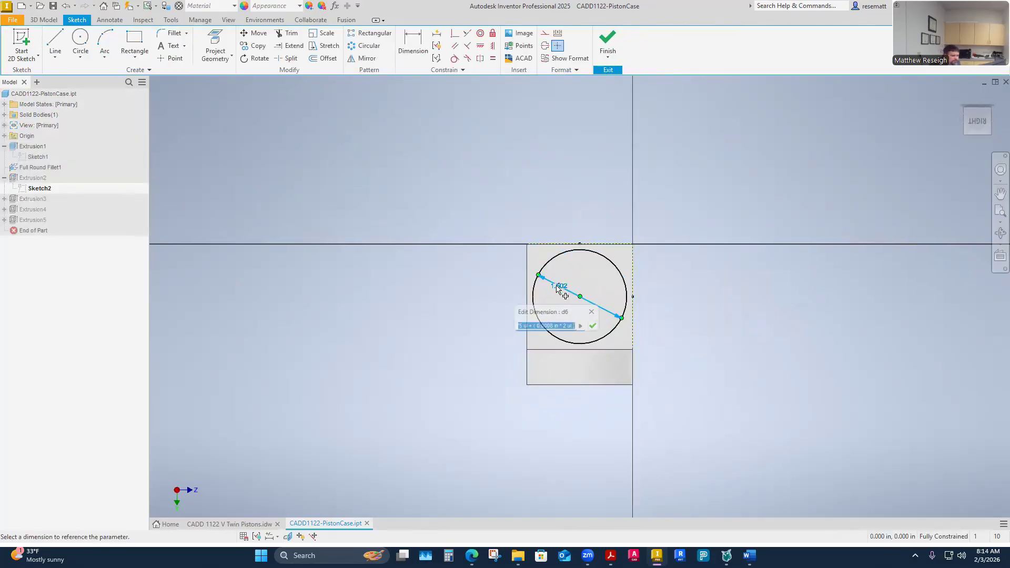
pyautogui.click(534, 327)
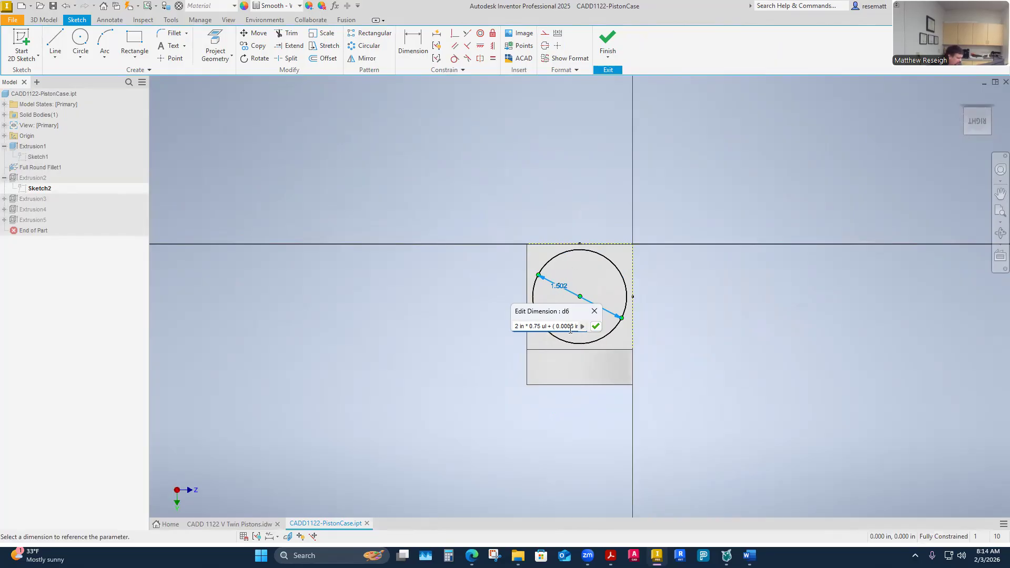
pyautogui.press('End')
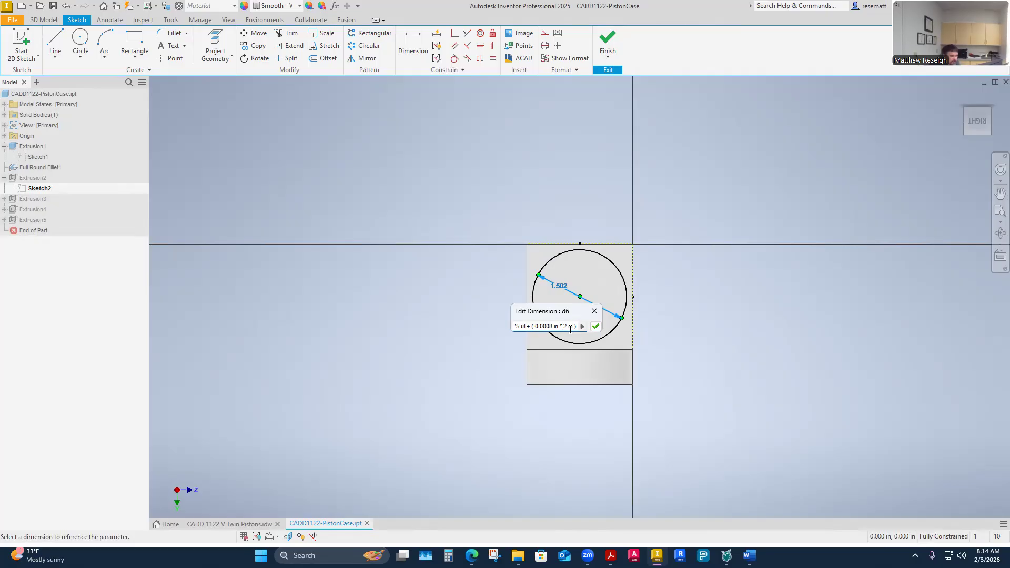
pyautogui.press('Left')
pyautogui.press('Left')
pyautogui.press('Left')
pyautogui.press('Left')
pyautogui.press('Left')
pyautogui.press('Left')
pyautogui.press('Left')
pyautogui.press('Left')
pyautogui.press('Left')
pyautogui.press('Left')
pyautogui.press('Left')
pyautogui.press('Left')
pyautogui.press('Left')
pyautogui.press('Left')
pyautogui.press('Left')
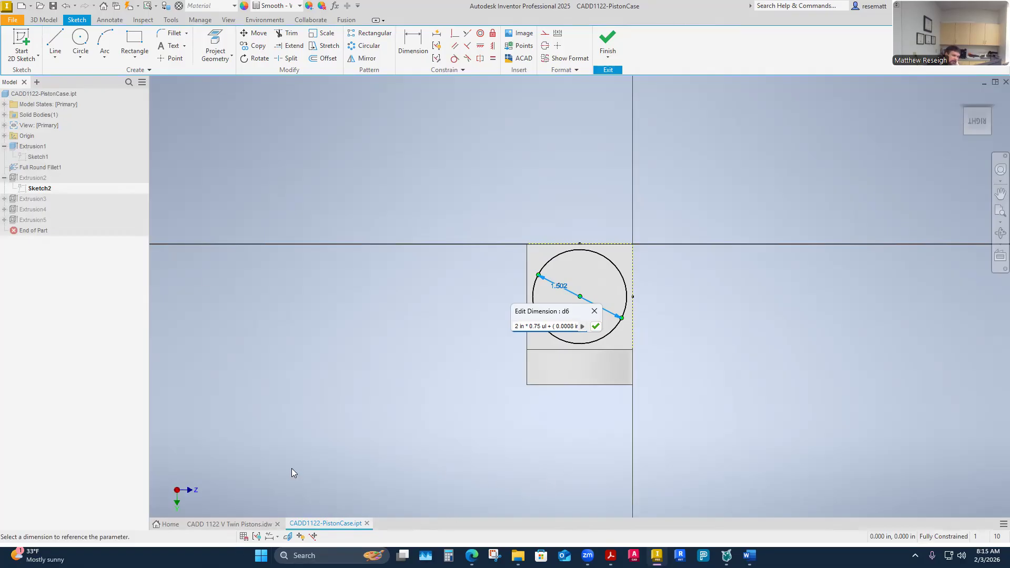
pyautogui.click(608, 39)
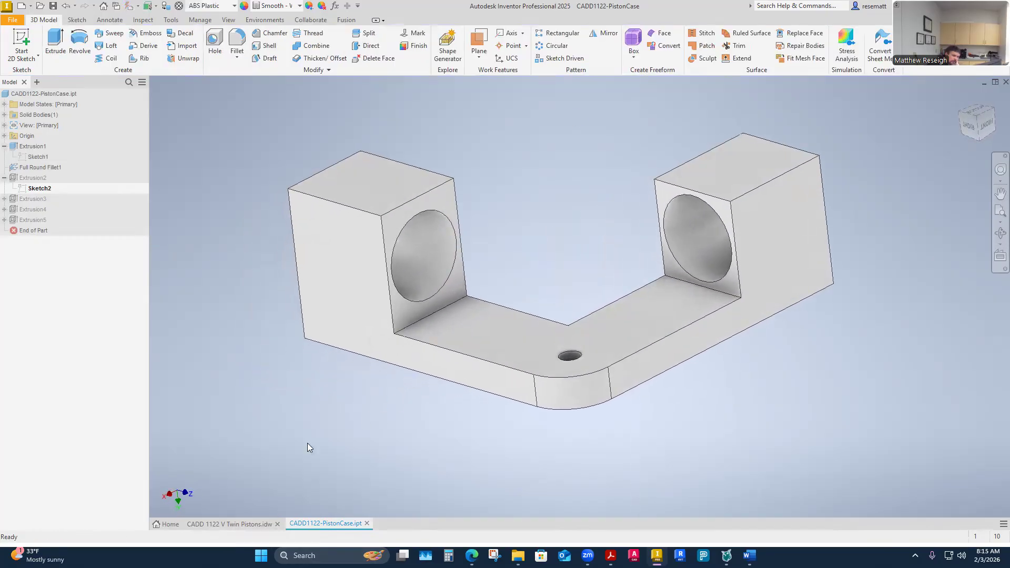
# Open the CADD1122-VTwin assembly from the CADD 1122 V Twin Pistons folder.
pyautogui.click(176, 523)
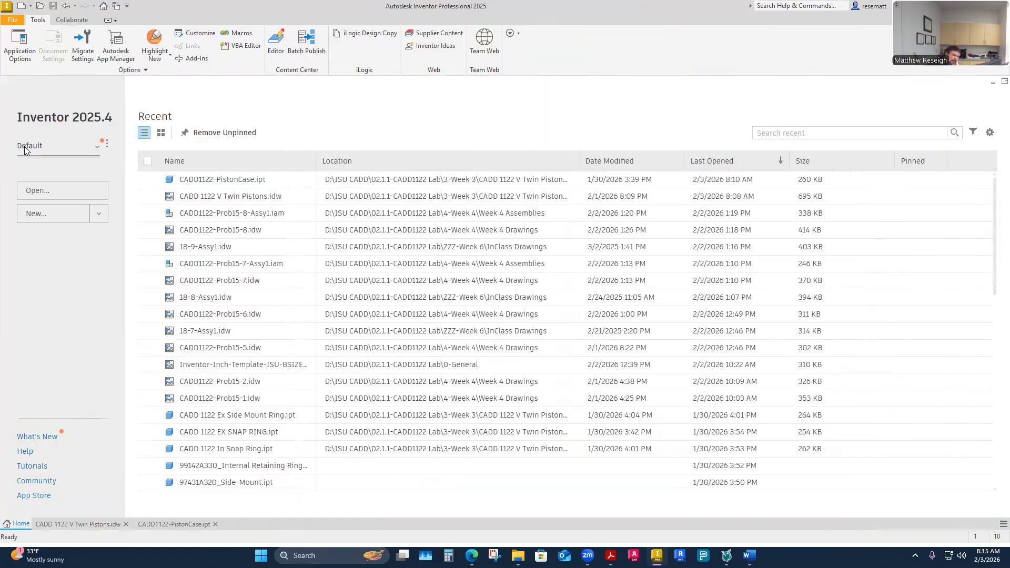
pyautogui.click(58, 190)
pyautogui.click(608, 190)
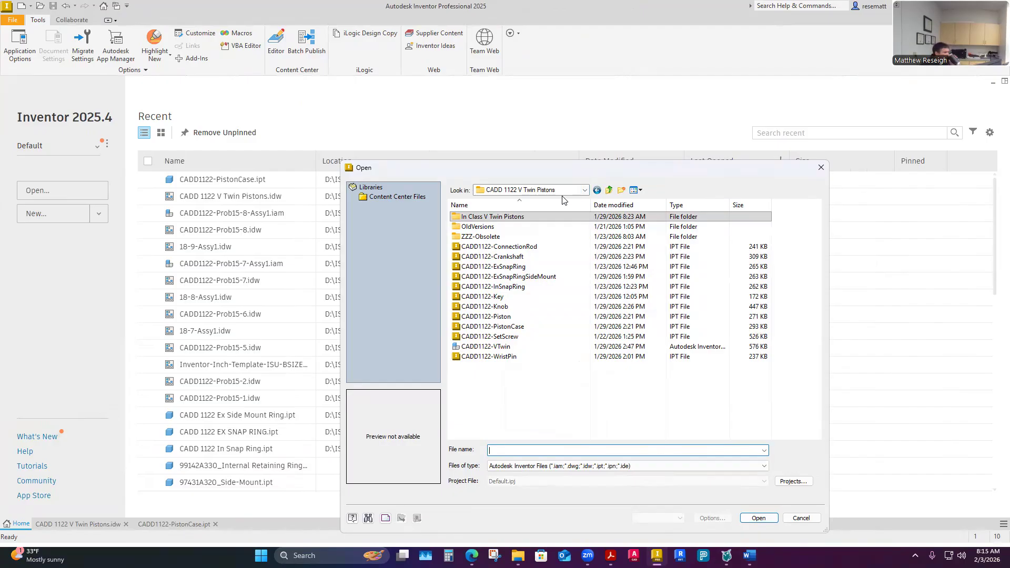
pyautogui.doubleClick(497, 347)
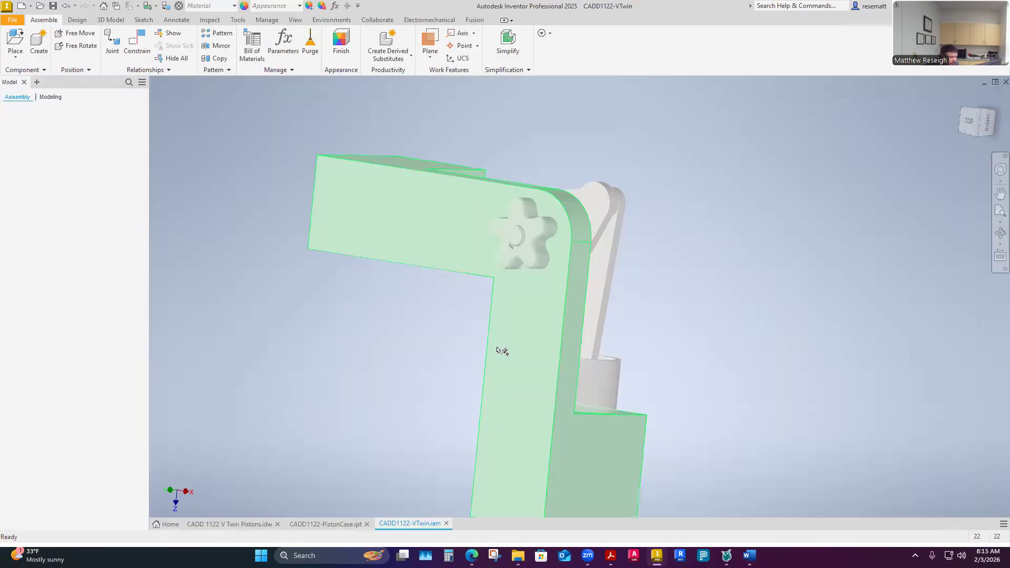
# Display the V twin assembly in the Shaded with Edges visual style.
pyautogui.scroll(-2, 468, 277)
pyautogui.keyDown('shift'); pyautogui.moveTo(468, 284); pyautogui.dragTo(463, 421, button='middle'); pyautogui.keyUp('shift')
pyautogui.click(295, 19)
pyautogui.click(217, 48)
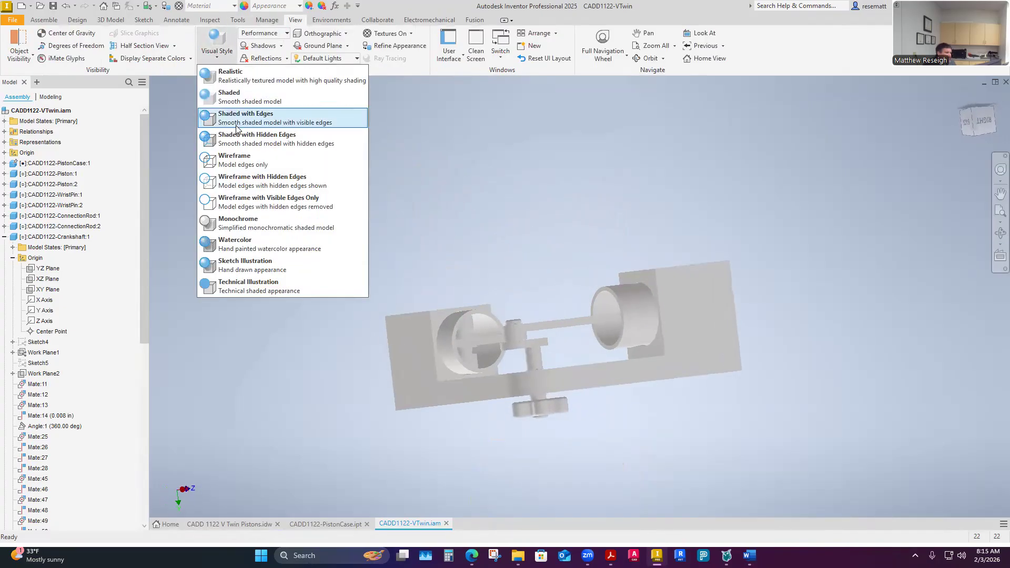
pyautogui.click(249, 125)
pyautogui.keyDown('shift'); pyautogui.moveTo(426, 313); pyautogui.dragTo(736, 282, button='middle'); pyautogui.keyUp('shift')
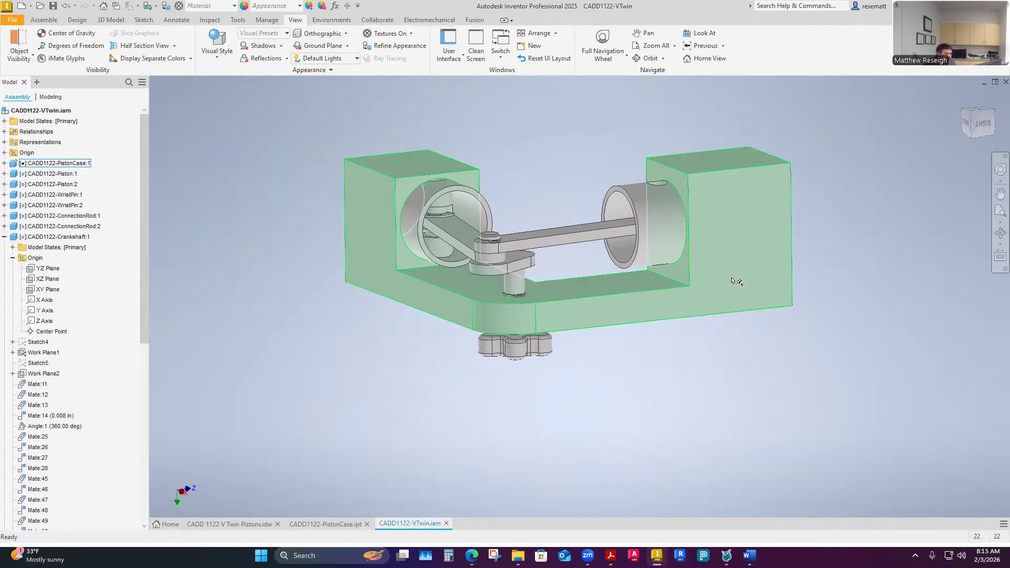
# Open the piston case from the assembly and inspect the diameter expression in Extrusion2's bore sketch.
pyautogui.rightClick(732, 184)
pyautogui.click(734, 152)
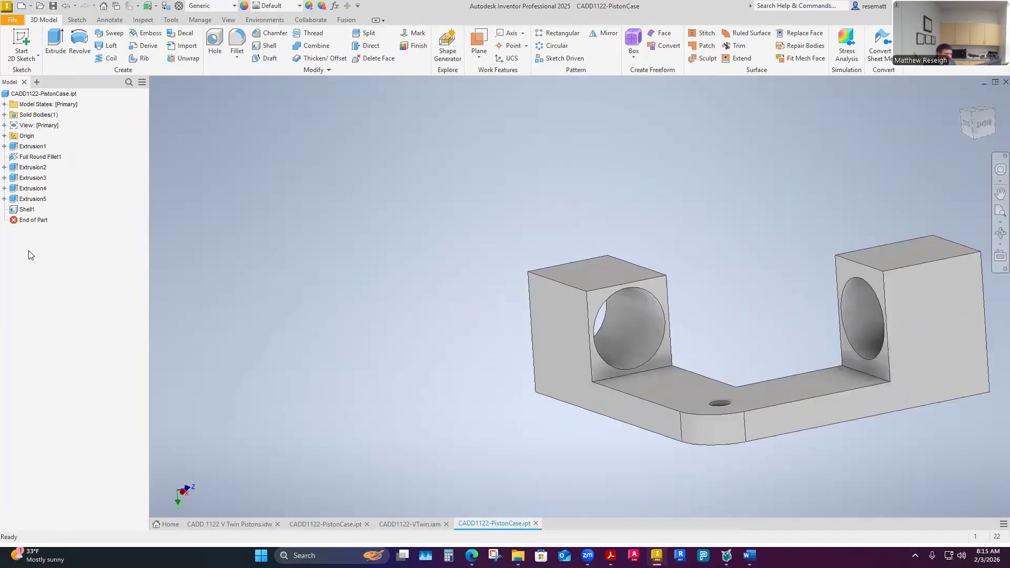
pyautogui.click(4, 167)
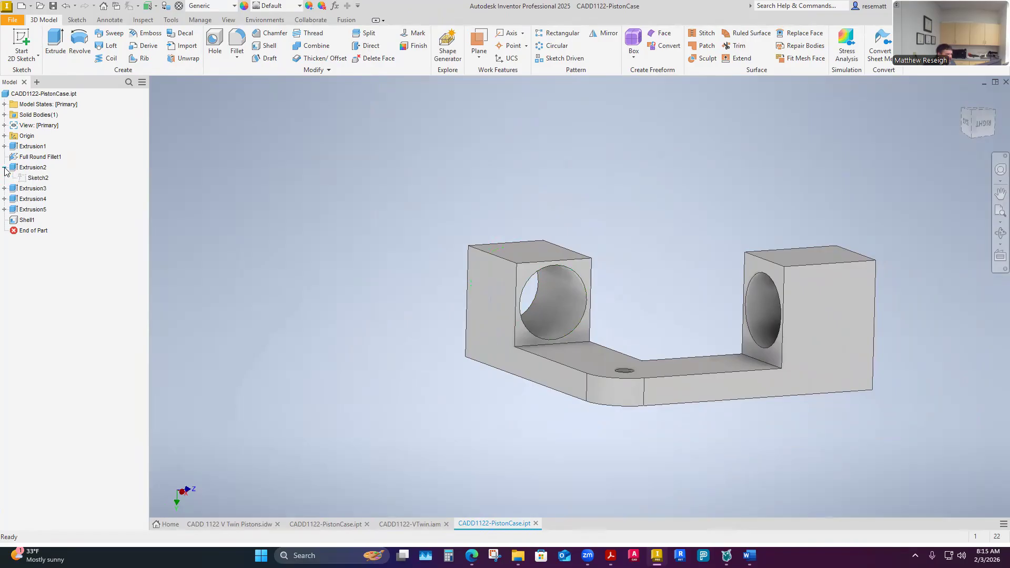
pyautogui.rightClick(33, 182)
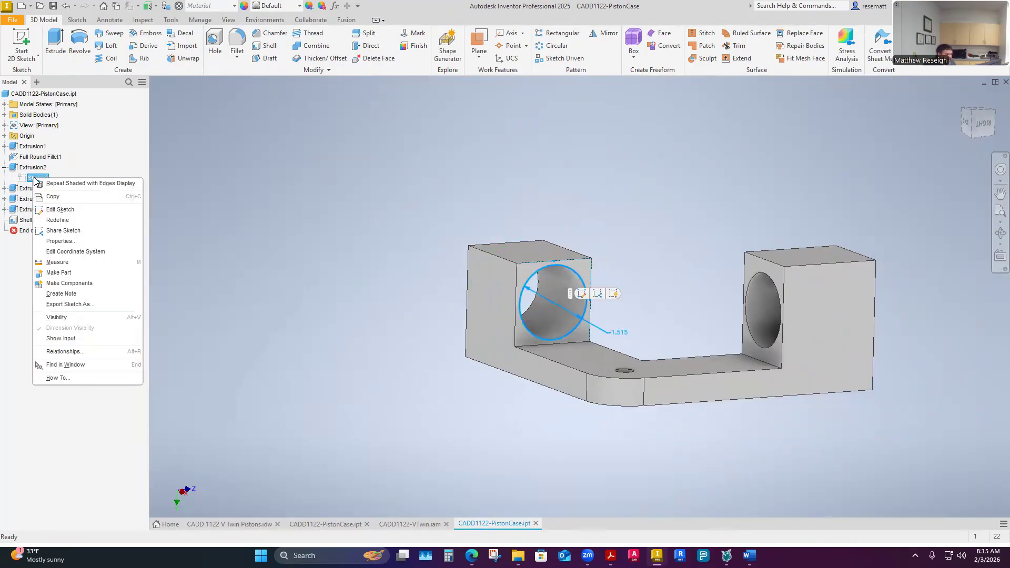
pyautogui.click(54, 209)
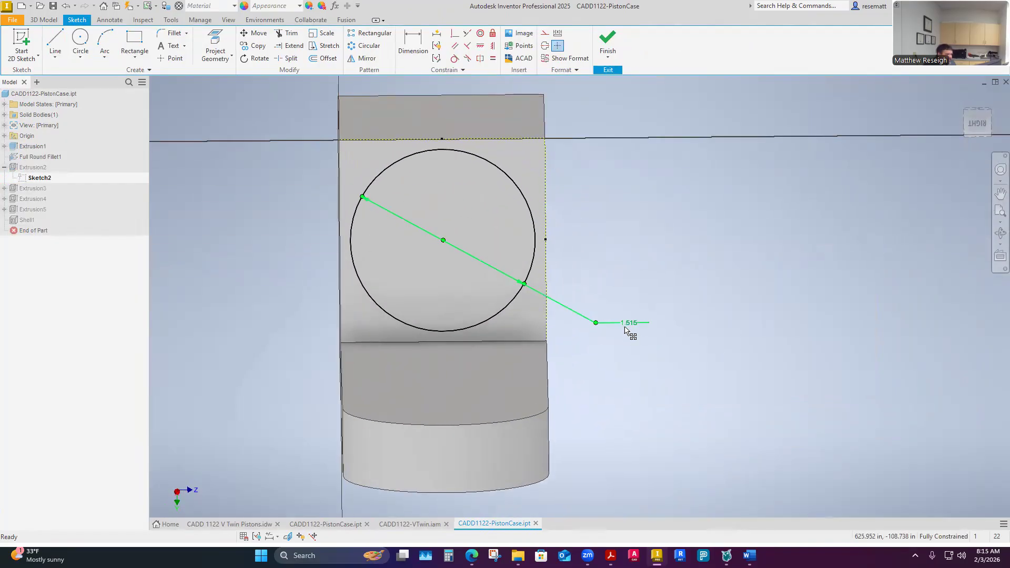
pyautogui.doubleClick(626, 323)
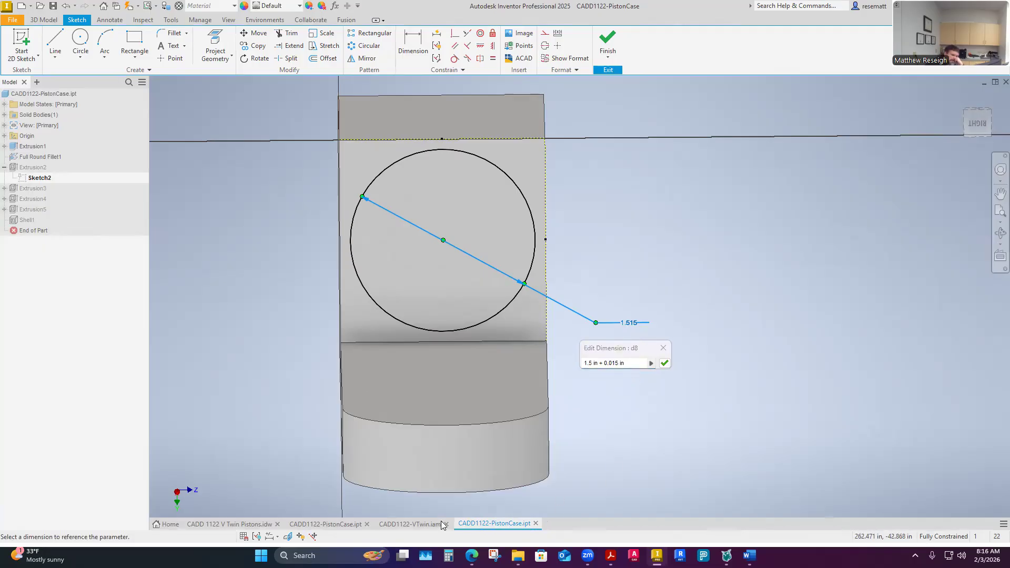
# Return to the drawing's own CADD1122-PistonCase part, acknowledging the drawing's notice about components needing an update.
pyautogui.click(413, 524)
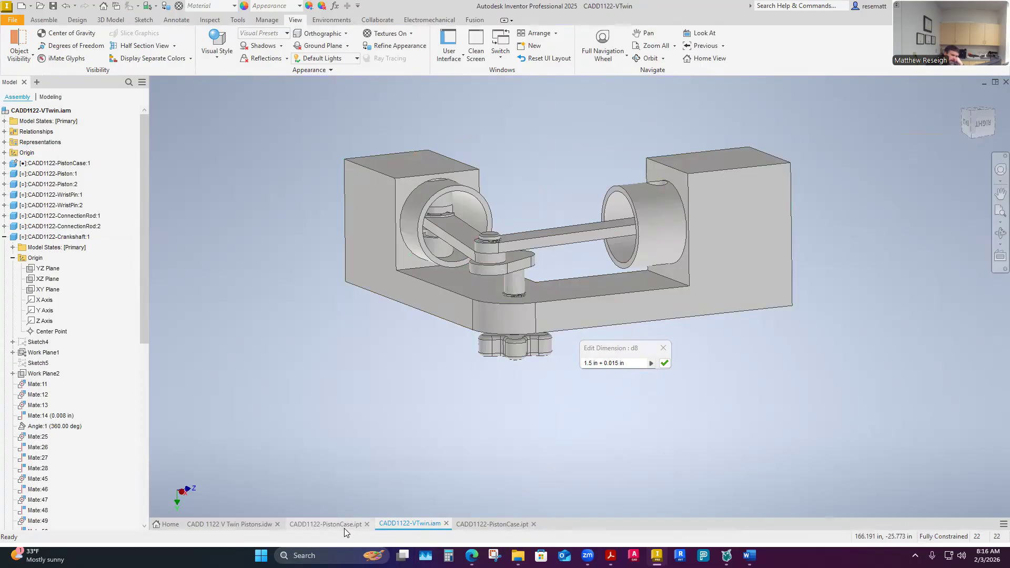
pyautogui.click(255, 525)
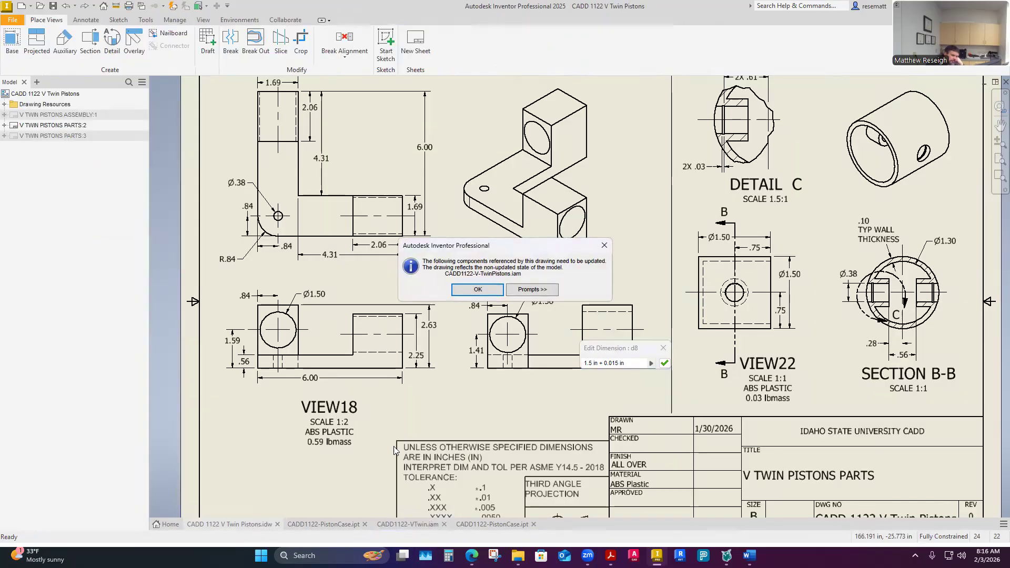
pyautogui.click(478, 289)
pyautogui.click(324, 524)
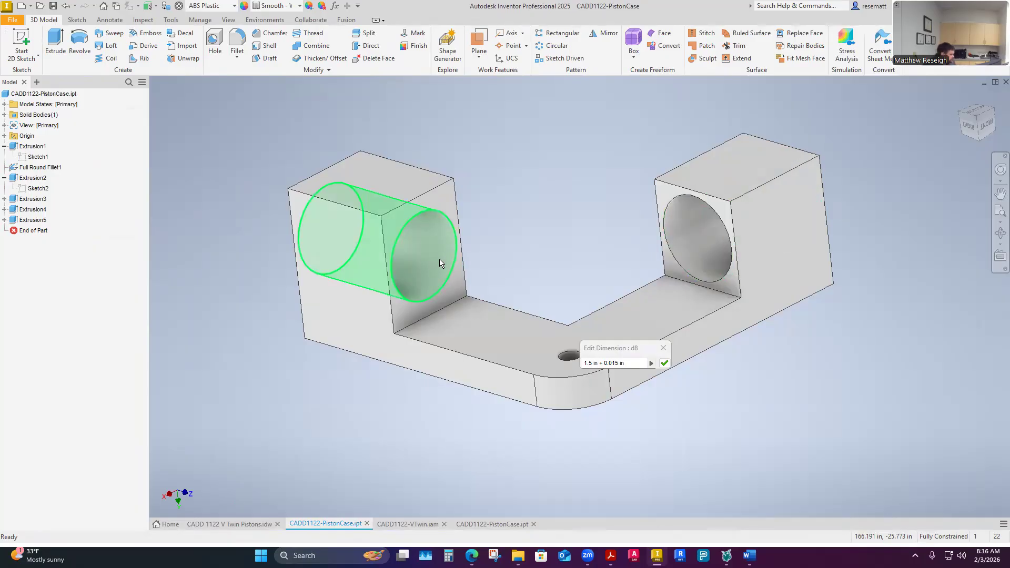
pyautogui.keyDown('shift'); pyautogui.moveTo(491, 232); pyautogui.dragTo(577, 235, button='middle'); pyautogui.keyUp('shift')
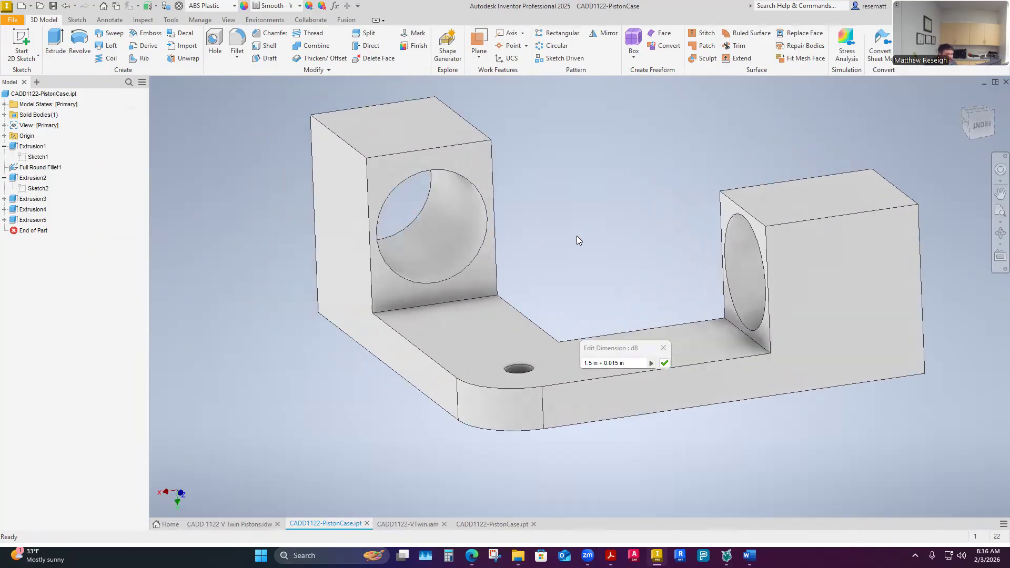
# Edit Extrusion2's Sketch2 and set the bore diameter to the expression 1.5 + .015.
pyautogui.rightClick(40, 189)
pyautogui.click(67, 218)
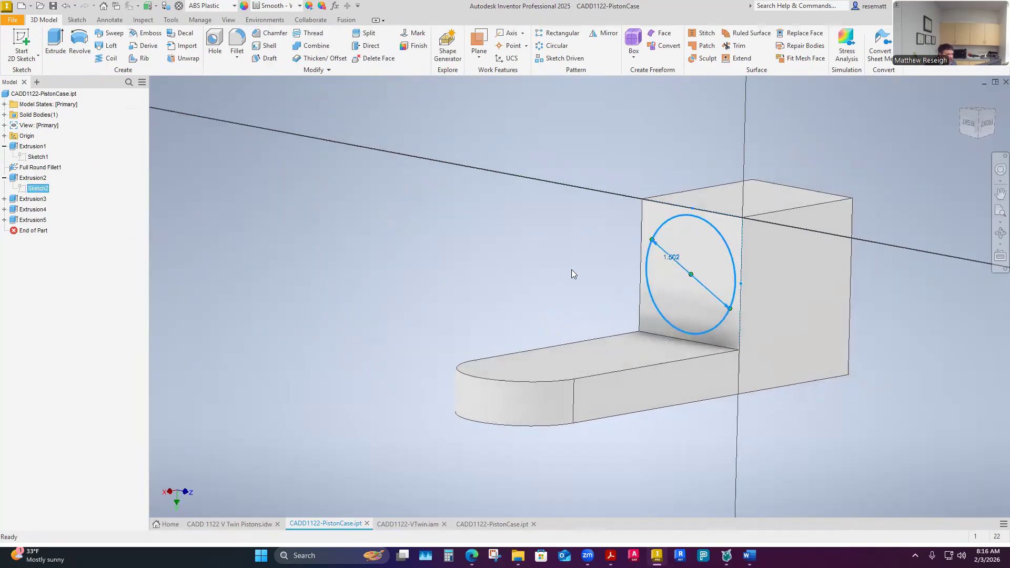
pyautogui.doubleClick(559, 237)
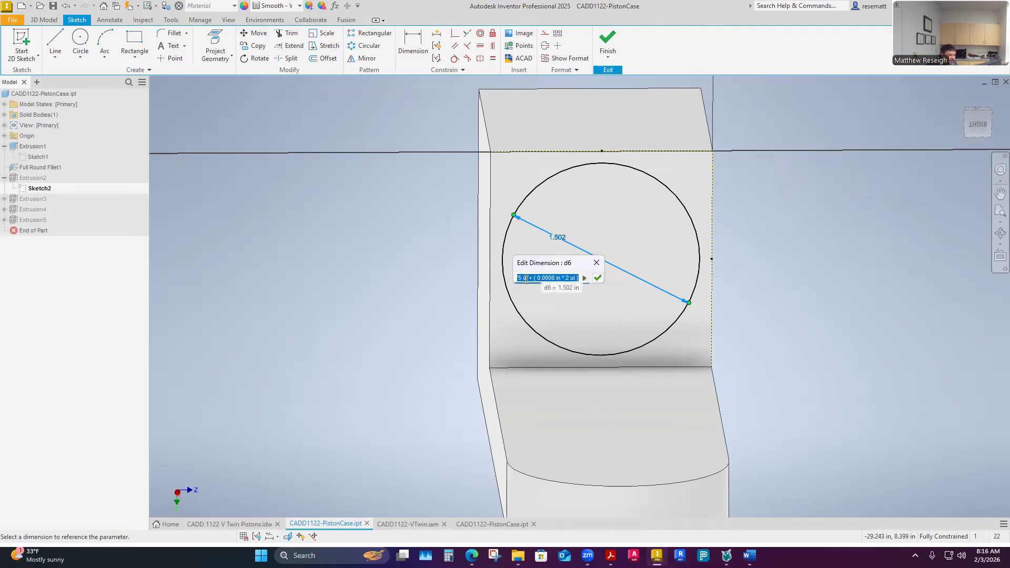
pyautogui.moveTo(527, 280); pyautogui.dragTo(496, 279)
pyautogui.write('1.5')
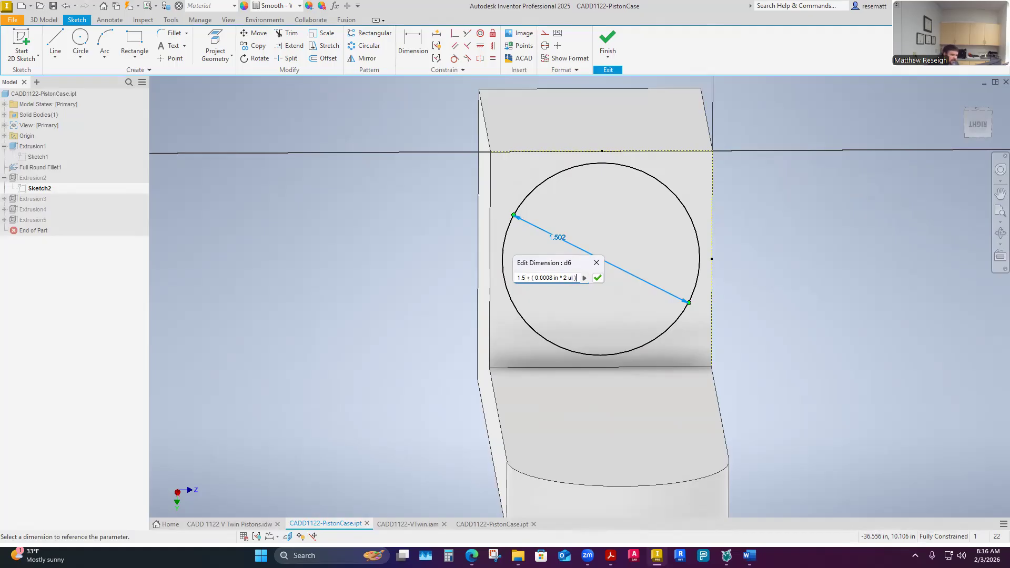
pyautogui.press('BackSpace')
pyautogui.press('BackSpace')
pyautogui.press('BackSpace')
pyautogui.press('BackSpace')
pyautogui.press('BackSpace')
pyautogui.press('BackSpace')
pyautogui.press('BackSpace')
pyautogui.press('BackSpace')
pyautogui.press('BackSpace')
pyautogui.press('BackSpace')
pyautogui.press('BackSpace')
pyautogui.press('BackSpace')
pyautogui.press('BackSpace')
pyautogui.press('BackSpace')
pyautogui.press('BackSpace')
pyautogui.press('BackSpace')
pyautogui.press('BackSpace')
pyautogui.press('BackSpace')
pyautogui.press('BackSpace')
pyautogui.press('BackSpace')
pyautogui.write('.015')
pyautogui.click(597, 278)
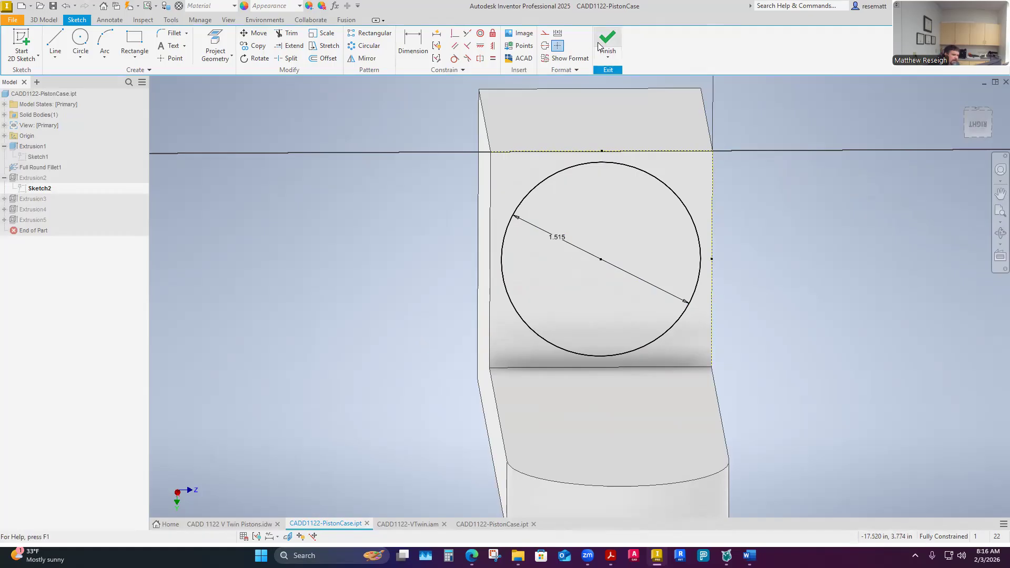
# Review the two terms of the bore diameter's expression in Sketch2 and close the dimension.
pyautogui.doubleClick(559, 236)
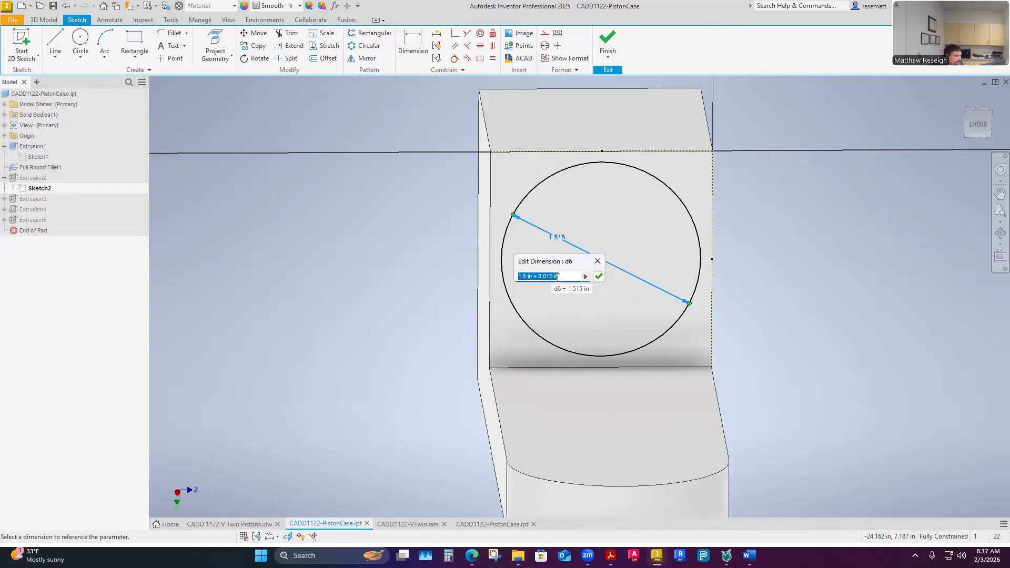
pyautogui.click(560, 276)
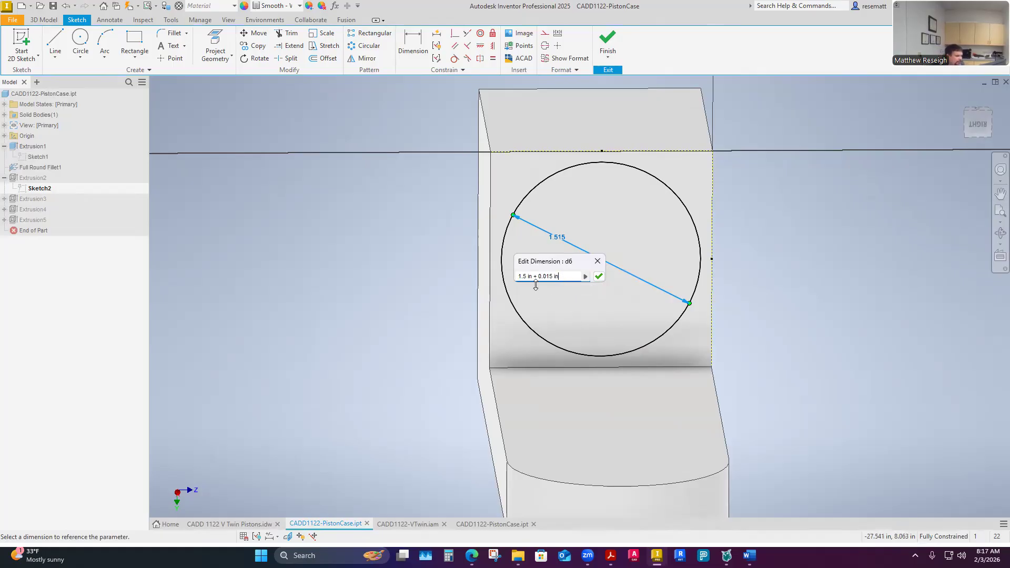
pyautogui.moveTo(519, 277); pyautogui.dragTo(536, 279)
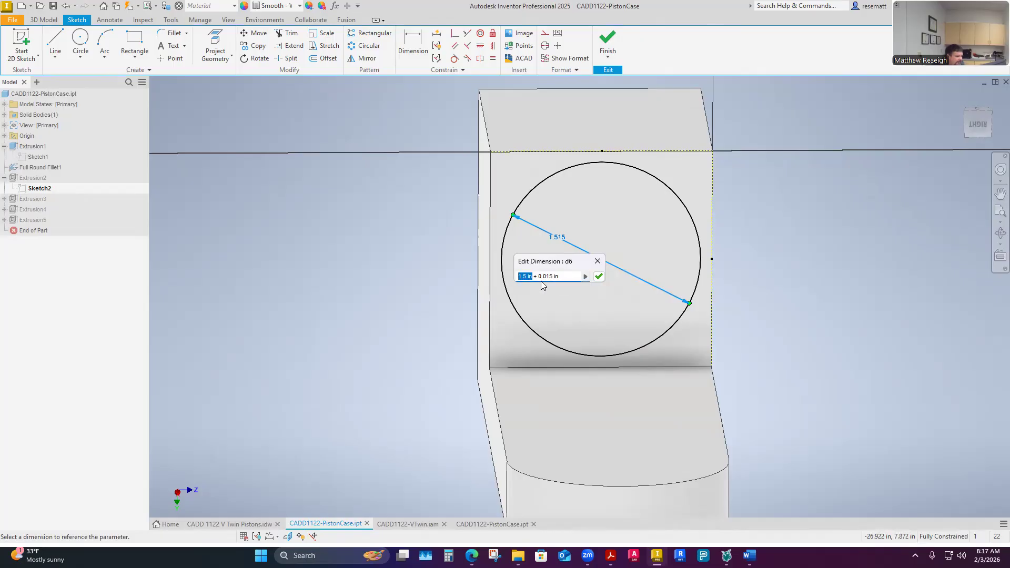
pyautogui.click(598, 276)
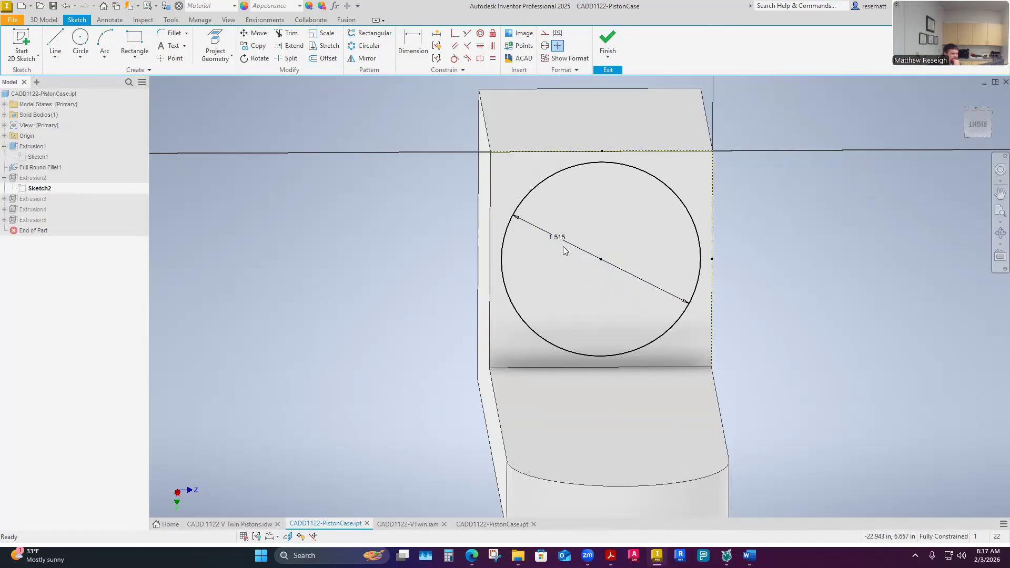
# Finish the bore sketch and look over the piston case with both of its bores.
pyautogui.click(610, 44)
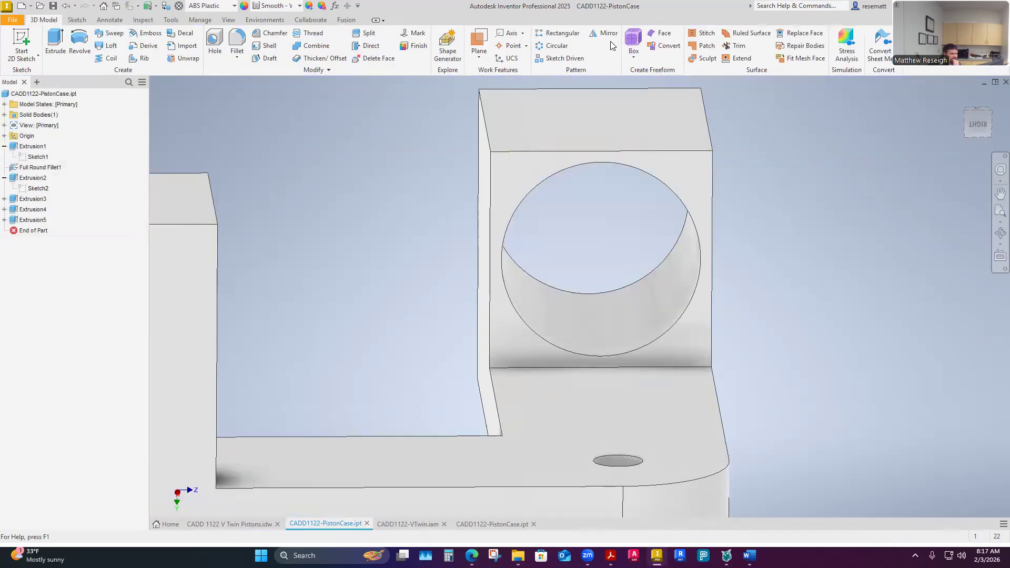
pyautogui.scroll(-2, 383, 185)
pyautogui.keyDown('shift'); pyautogui.moveTo(382, 185); pyautogui.dragTo(494, 132, button='middle'); pyautogui.keyUp('shift')
pyautogui.scroll(-1, 487, 207)
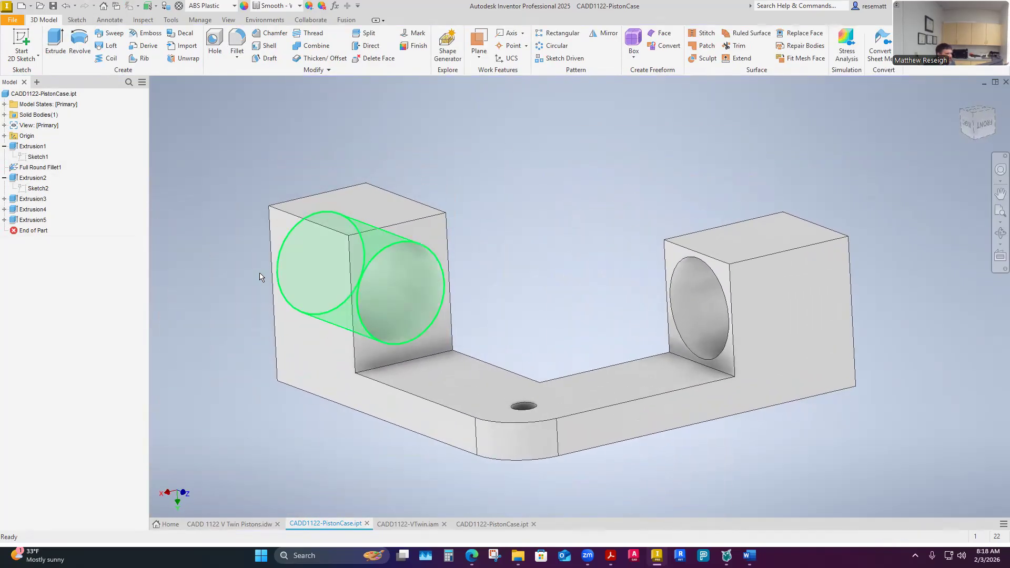
# Edit Extrusion5's Sketch5 and inspect the expression driving its bore diameter, leaving the dimension as it is.
pyautogui.click(4, 220)
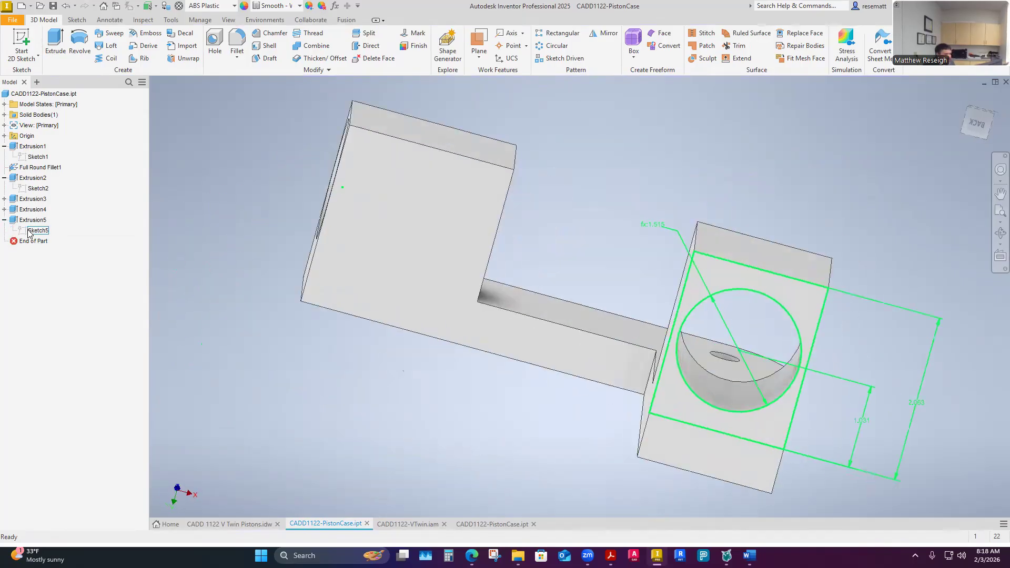
pyautogui.rightClick(36, 233)
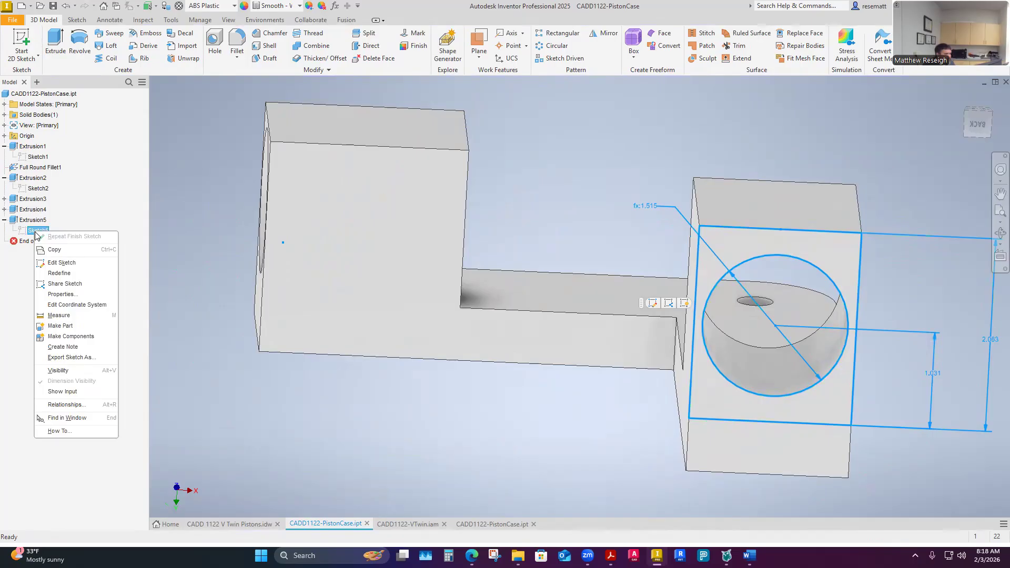
pyautogui.click(57, 263)
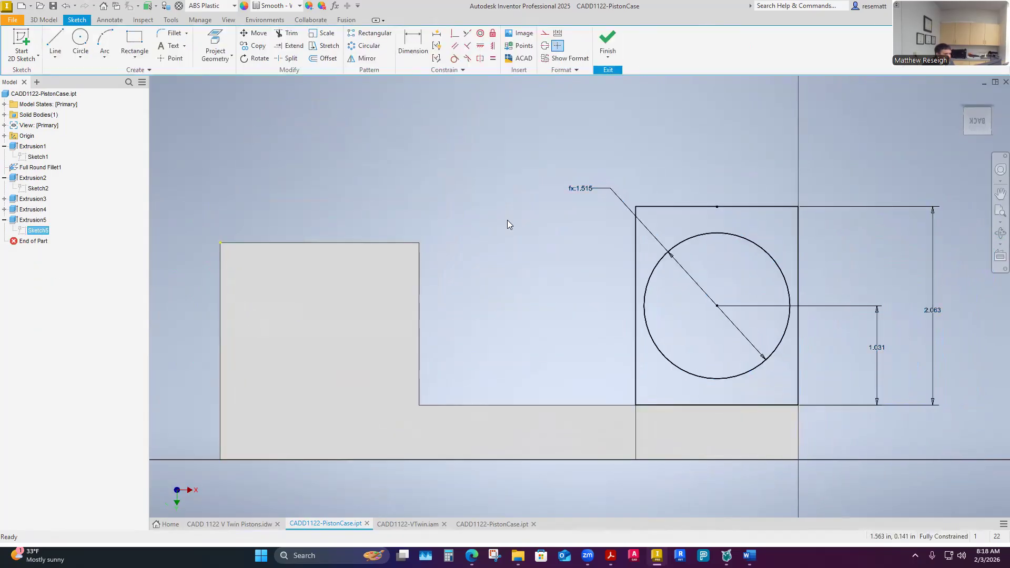
pyautogui.doubleClick(587, 190)
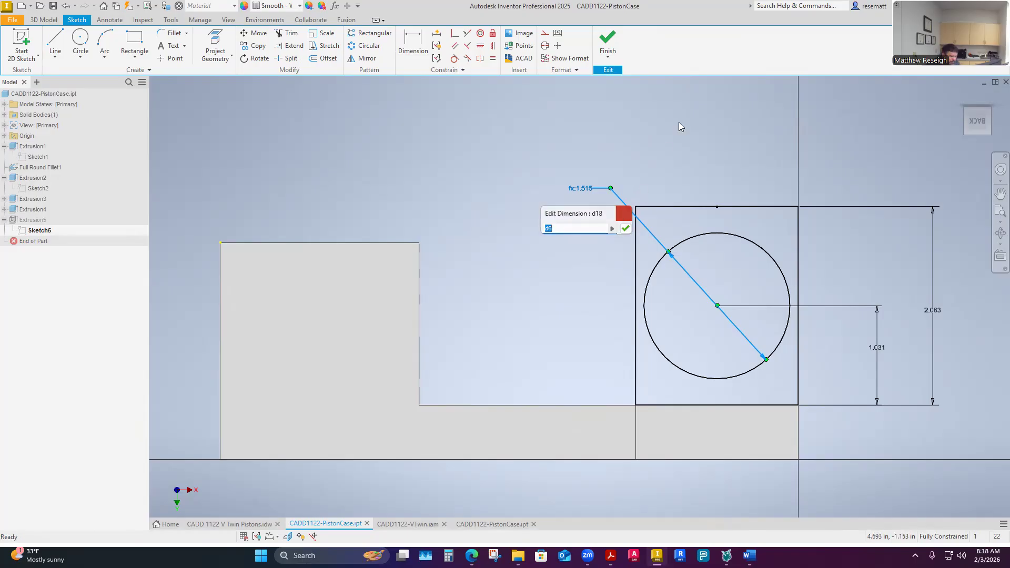
pyautogui.press('Escape')
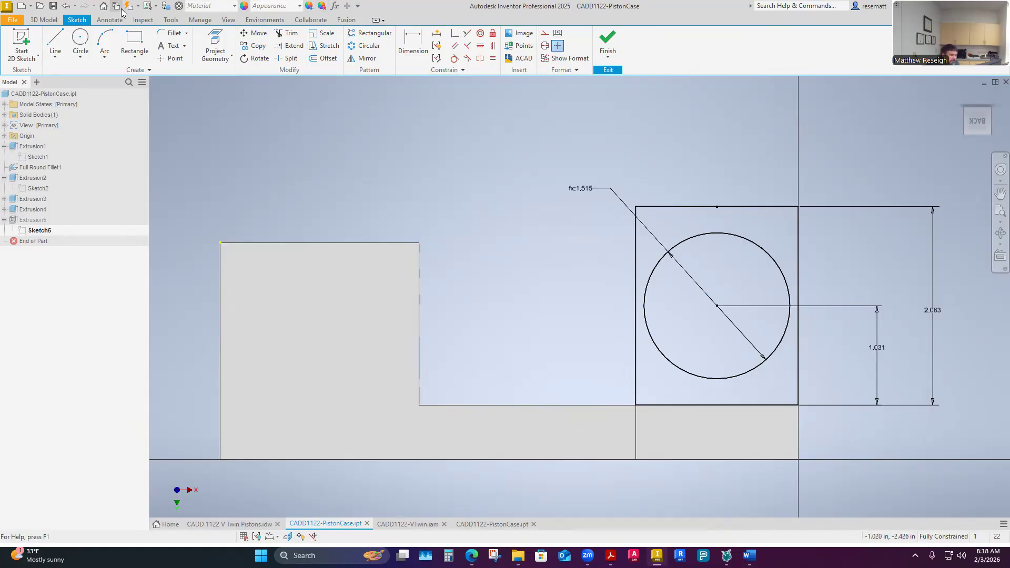
# Review the part's parameter table, locating d6 and the equation that drives both bore diameters, and close it.
pyautogui.click(335, 7)
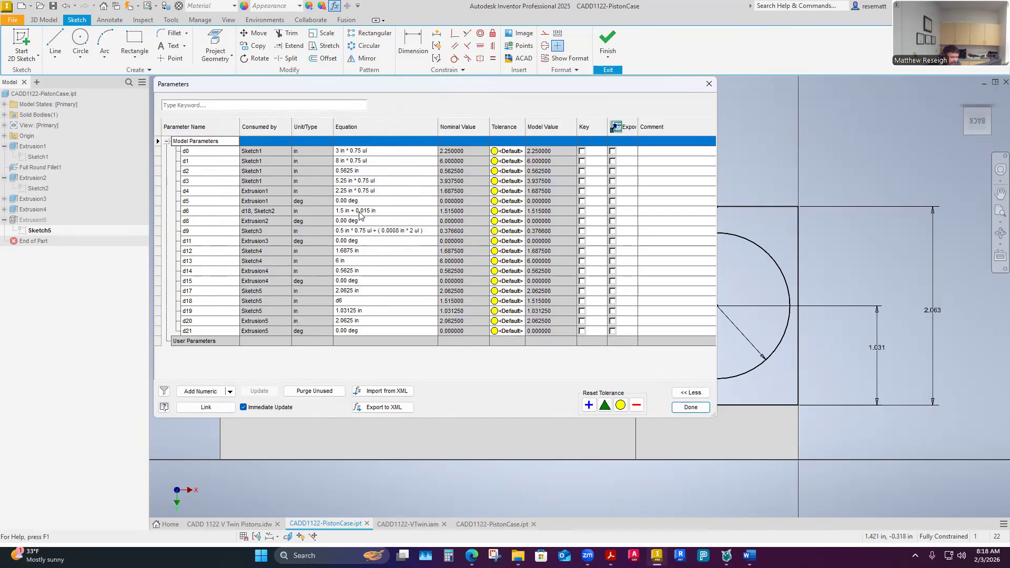
pyautogui.click(195, 212)
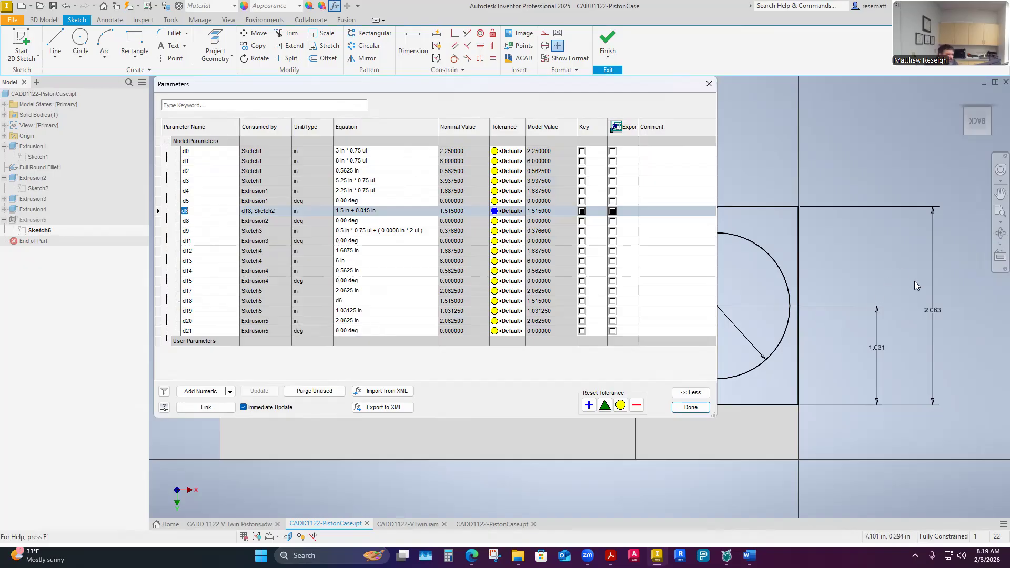
pyautogui.click(691, 407)
# Inspect the vertical dimension locating the bore's centre in Sketch5 and finish the sketch.
pyautogui.scroll(-4, 511, 309)
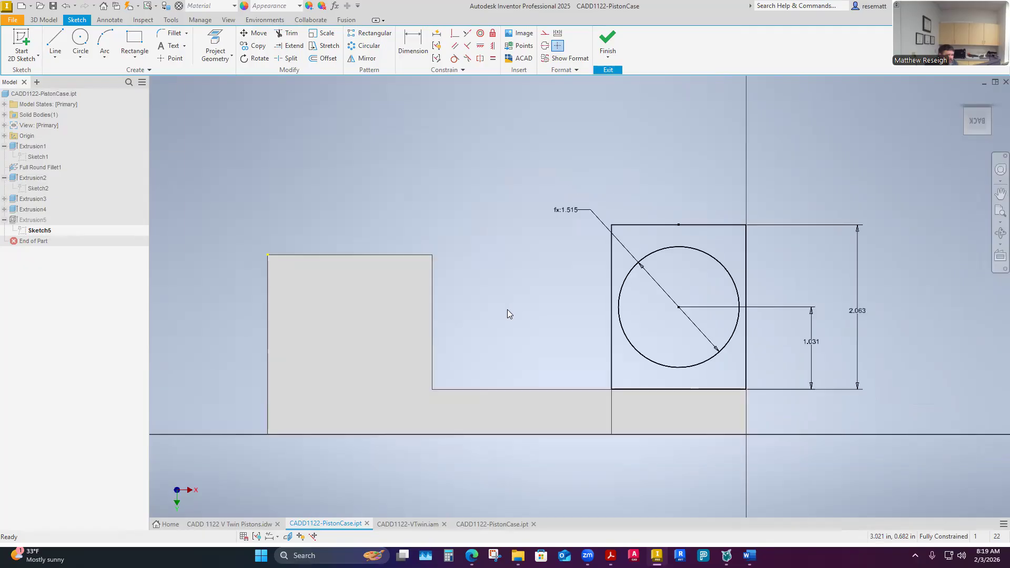
pyautogui.scroll(8, 580, 331)
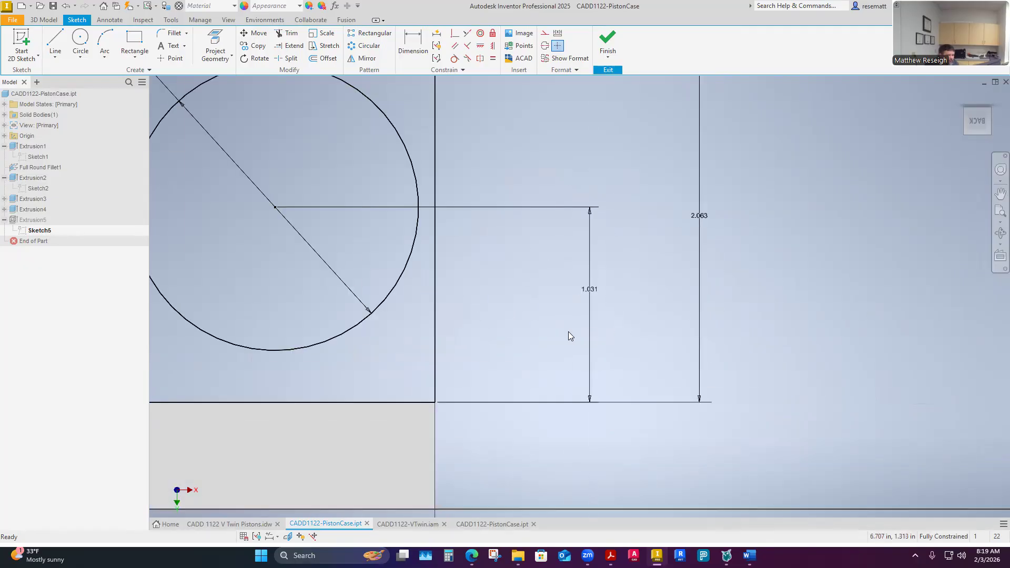
pyautogui.scroll(-3, 544, 330)
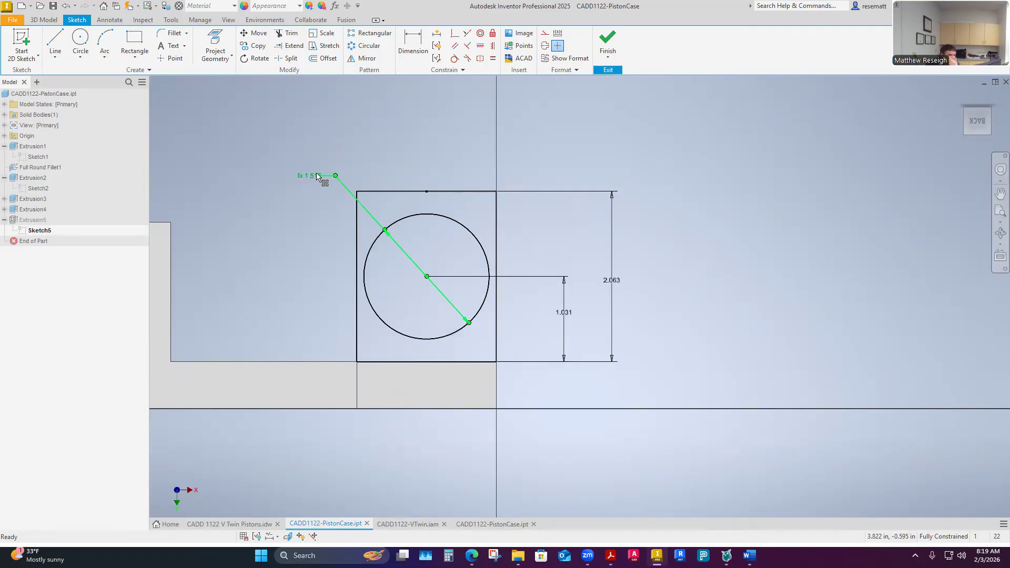
pyautogui.doubleClick(567, 316)
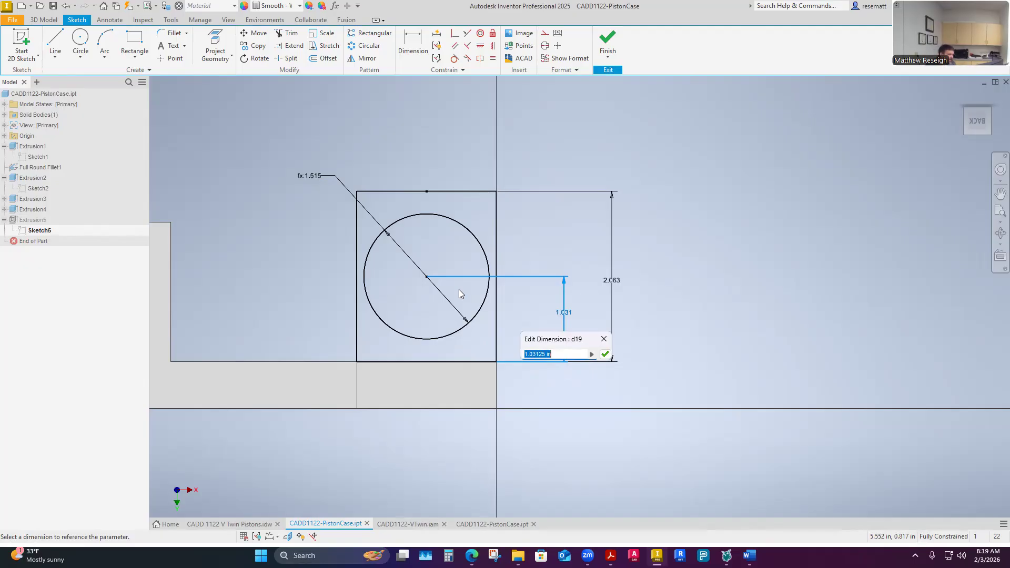
pyautogui.click(607, 43)
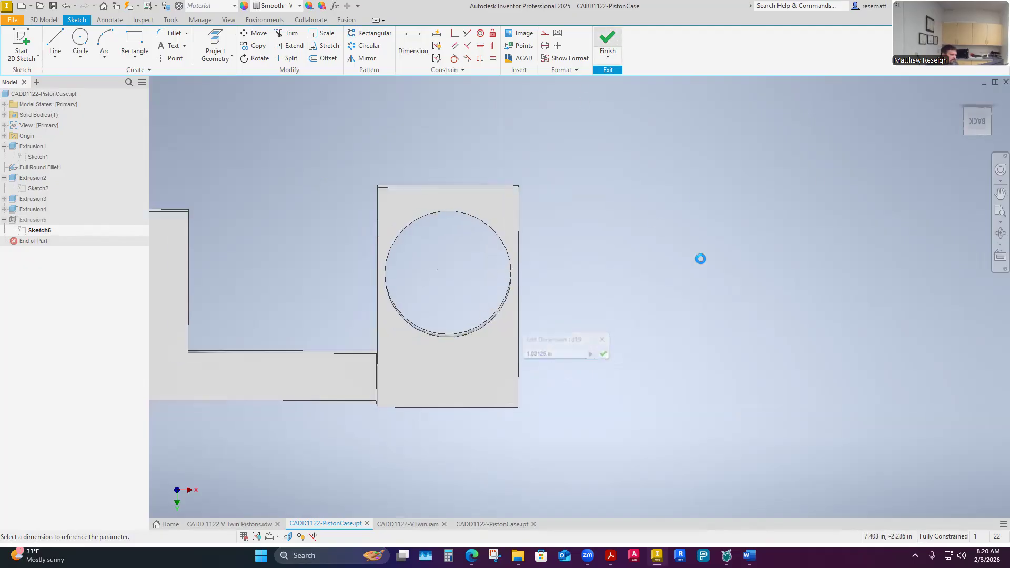
# Look over the piston case from several sides and identify where Sketch1 and Sketch2 lie on the model.
pyautogui.moveTo(583, 221)
pyautogui.keyDown('shift'); pyautogui.mouseDown(button='middle')
pyautogui.moveTo(564, 202)
pyautogui.moveTo(604, 252)
pyautogui.moveTo(509, 358)
pyautogui.moveTo(476, 352)
pyautogui.mouseUp(button='middle'); pyautogui.keyUp('shift')
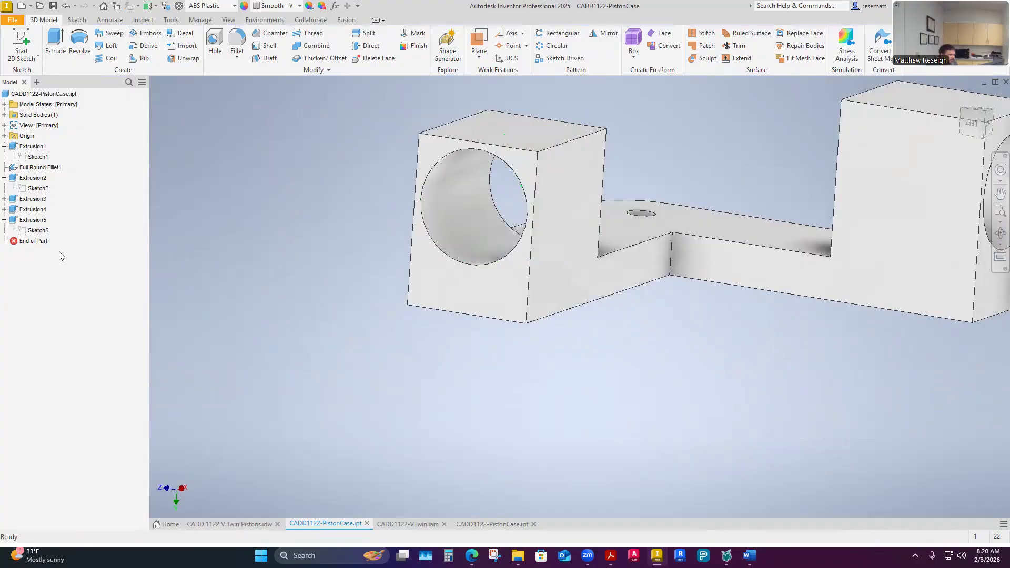
pyautogui.doubleClick(38, 157)
pyautogui.click(39, 189)
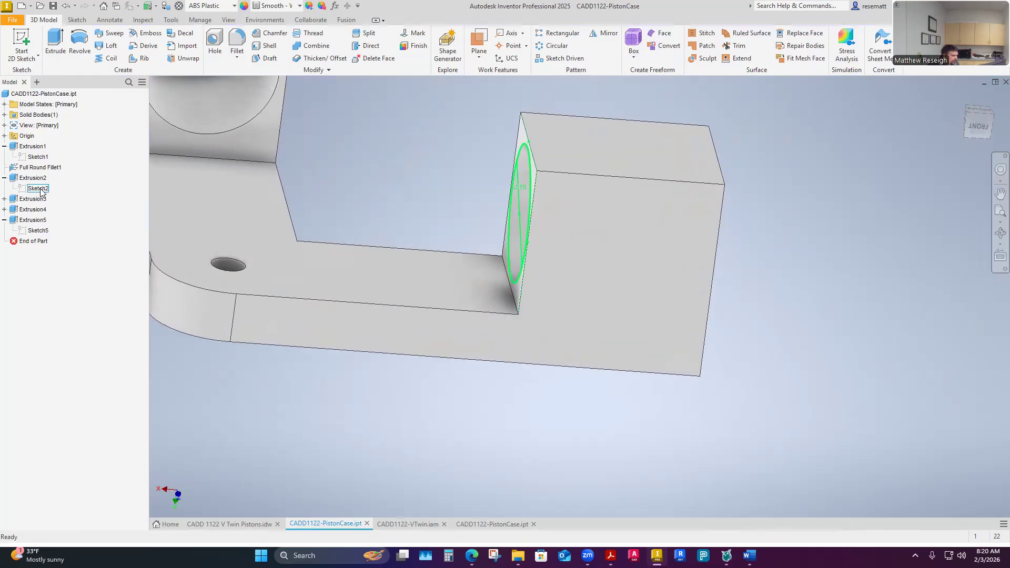
pyautogui.click(38, 157)
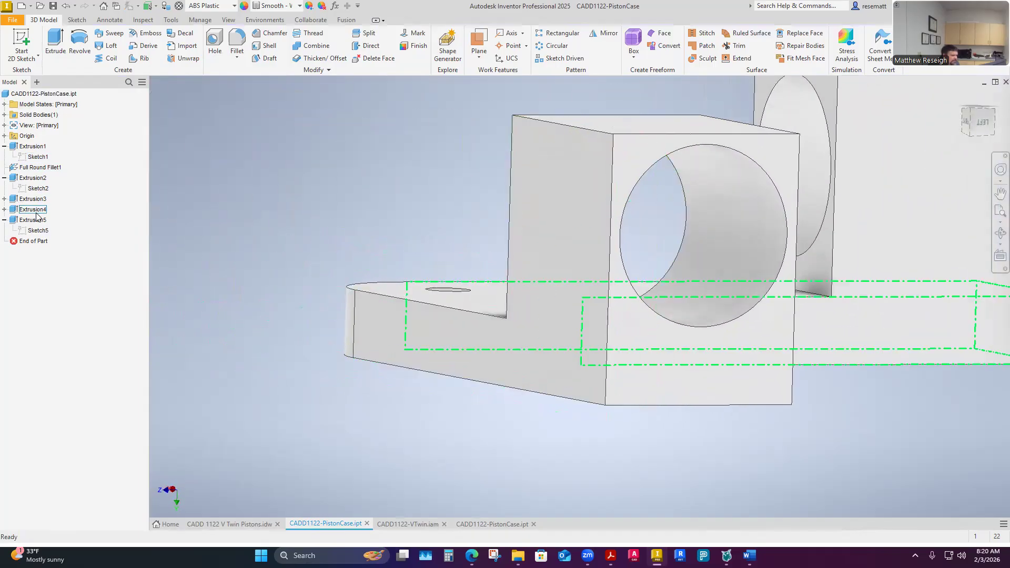
# Measure the bore edge's diameter and the distance from its centre to the case's bottom face.
pyautogui.rightClick(223, 181)
pyautogui.click(198, 167)
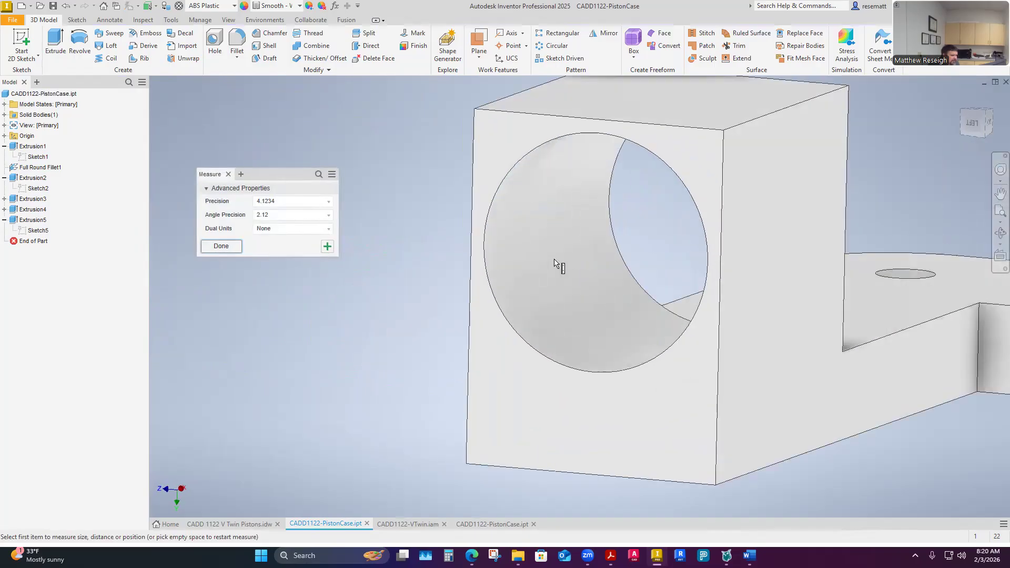
pyautogui.click(479, 246)
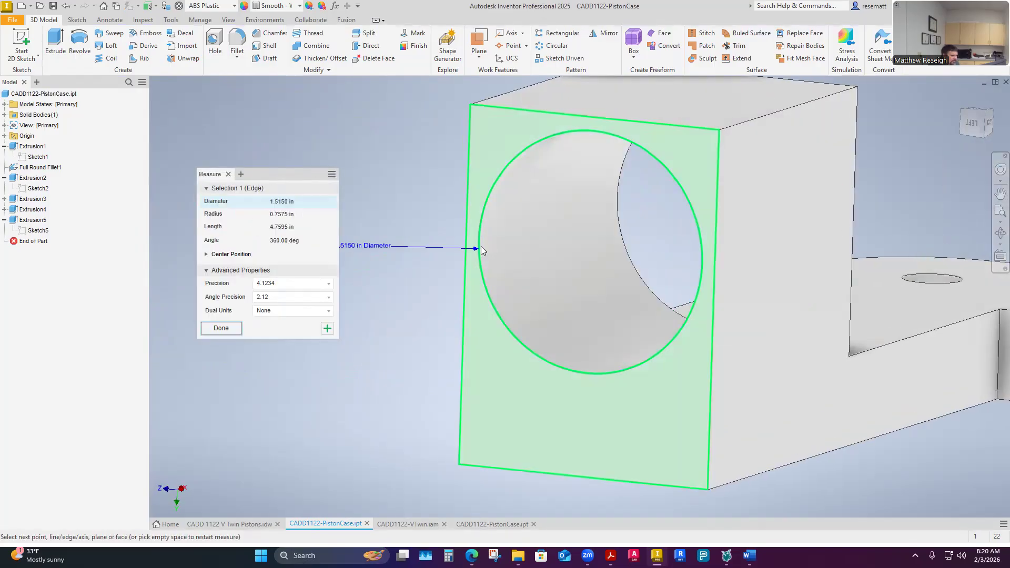
pyautogui.click(562, 345)
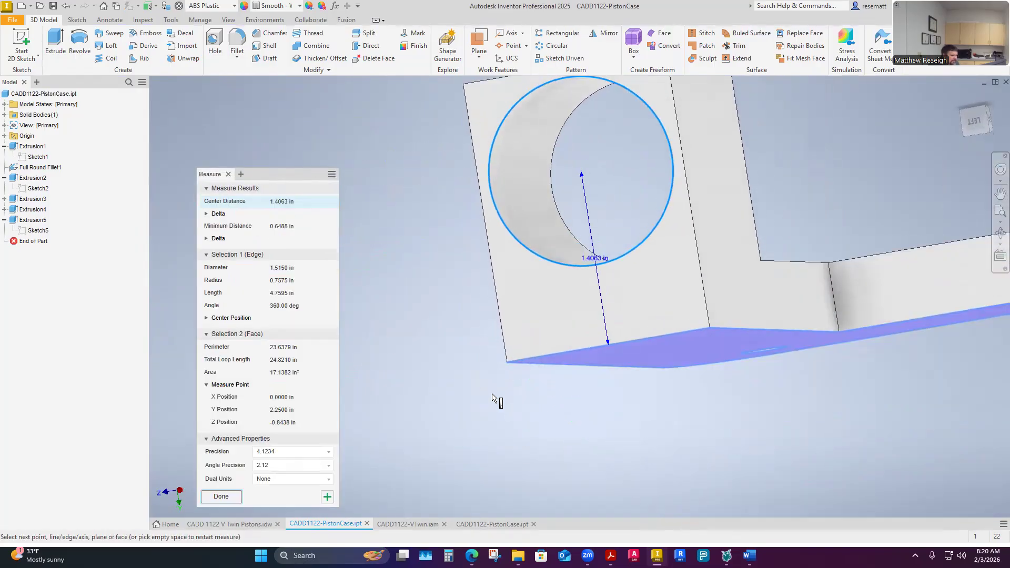
# Collapse all sections of the measurement results and expand them again to review the distances, both selections and the advanced properties.
pyautogui.click(208, 440)
pyautogui.click(207, 334)
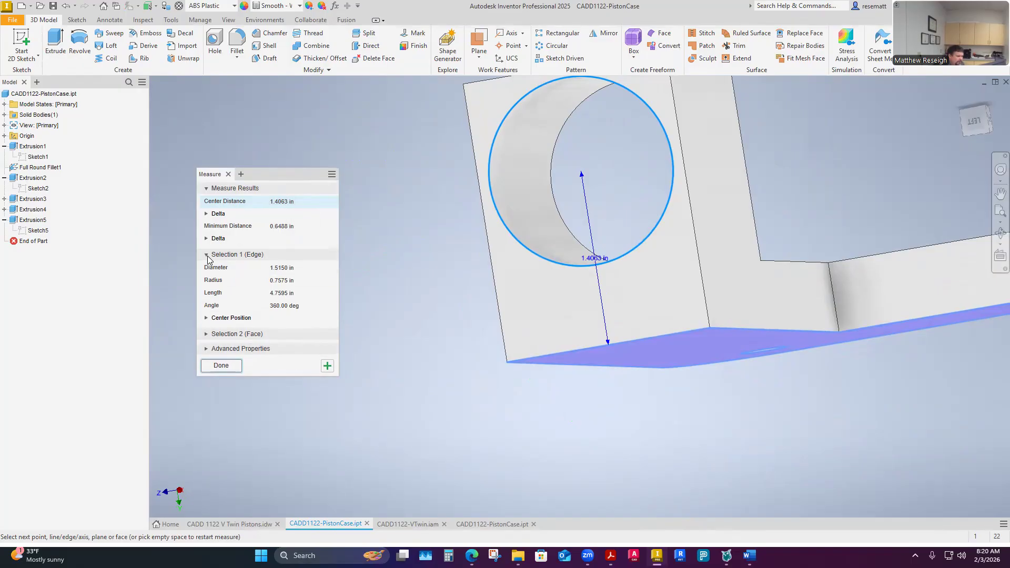
pyautogui.click(207, 255)
pyautogui.click(206, 188)
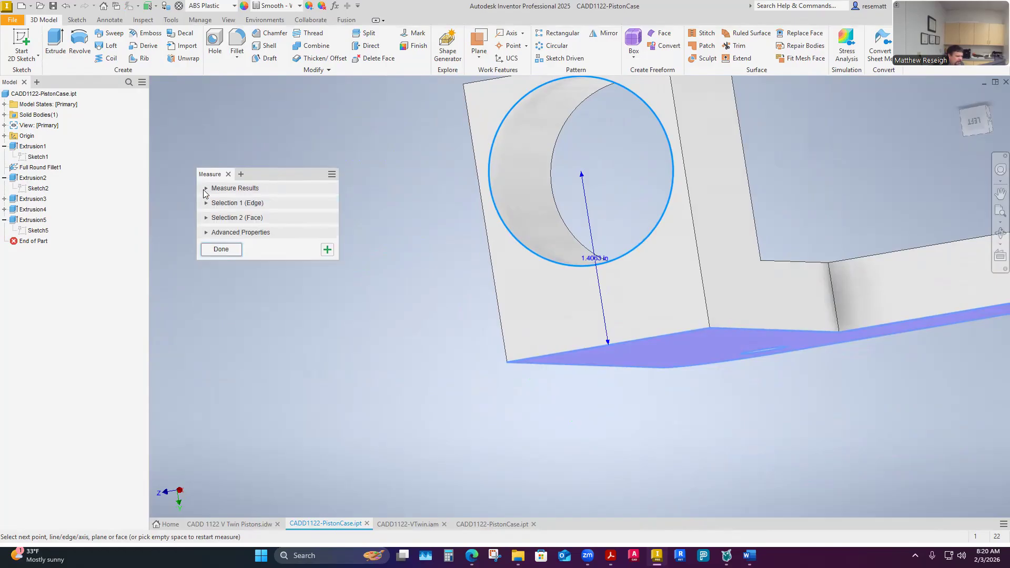
pyautogui.click(206, 189)
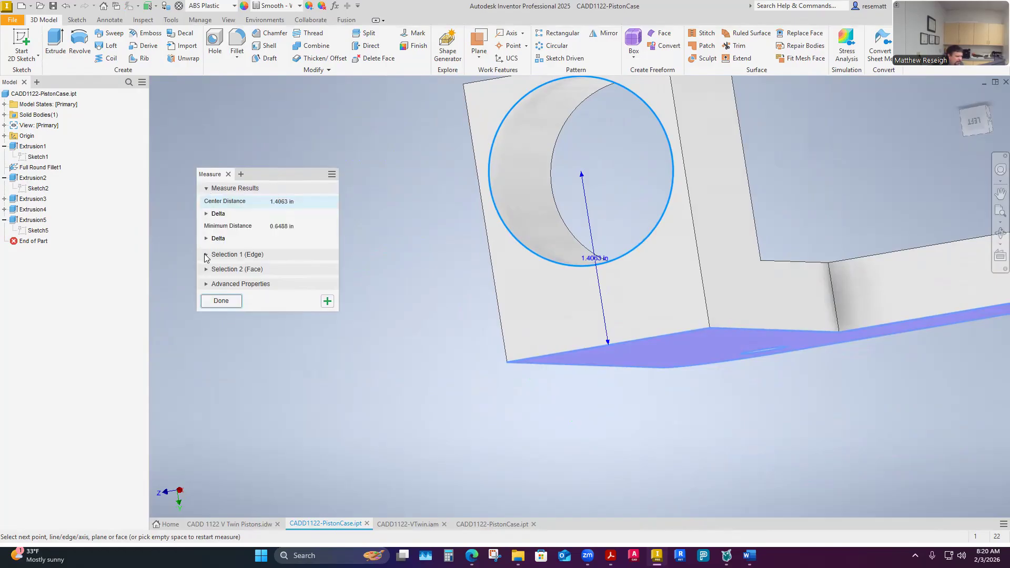
pyautogui.click(206, 254)
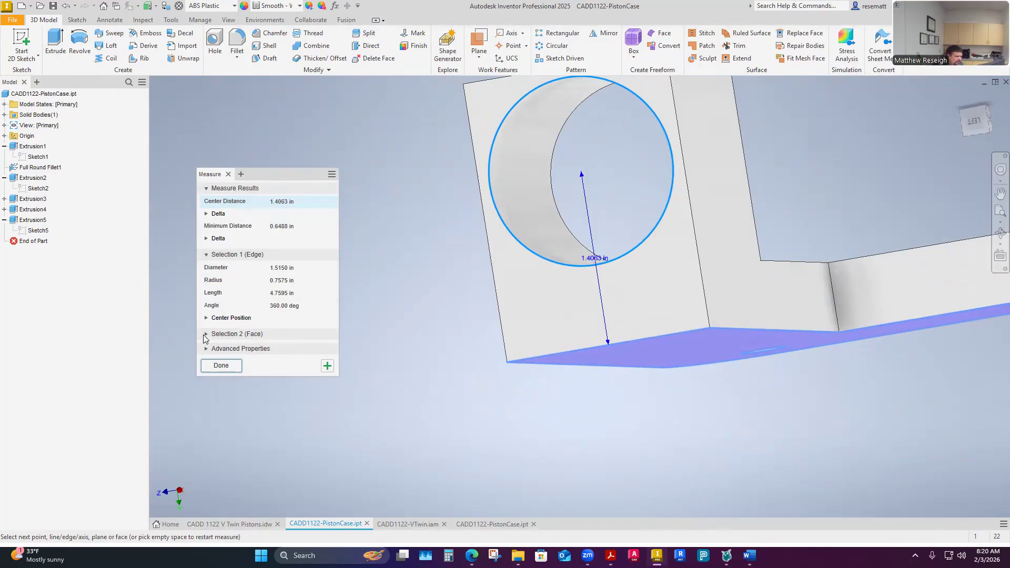
pyautogui.click(206, 335)
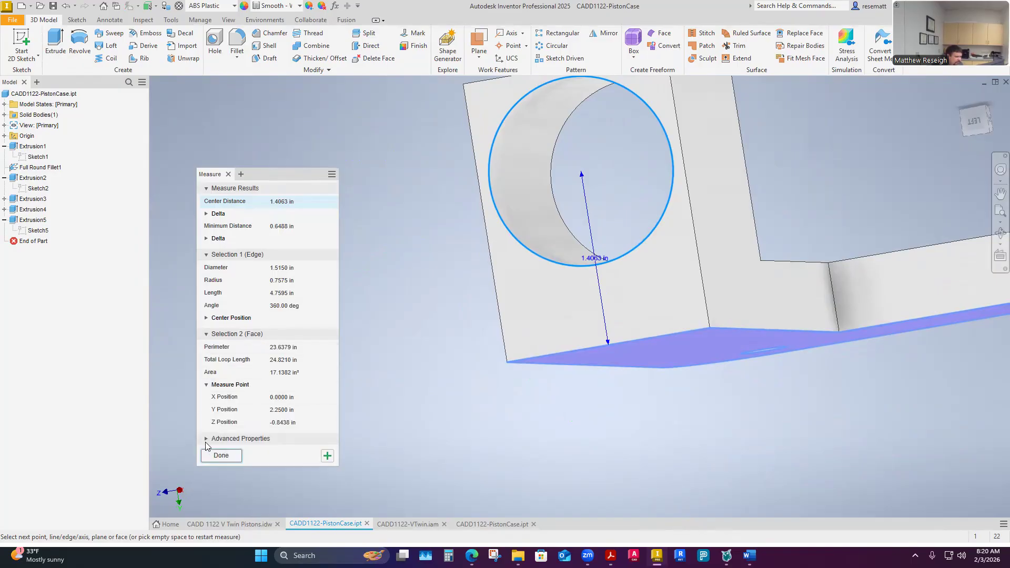
pyautogui.click(206, 438)
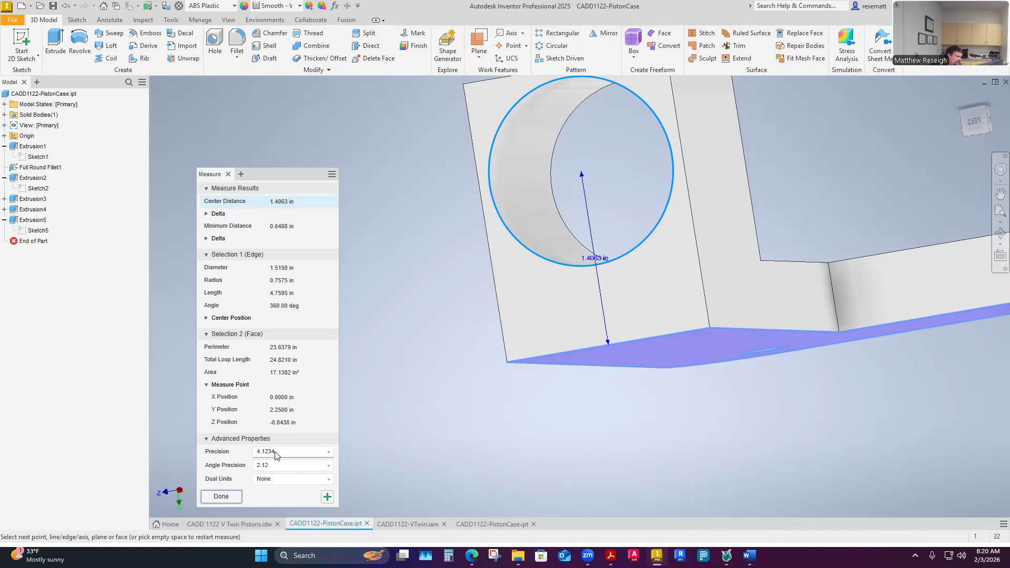
# Compare the measurement results at precisions 5.12345 and 6.123456, and return the precision to 4.1234.
pyautogui.click(329, 453)
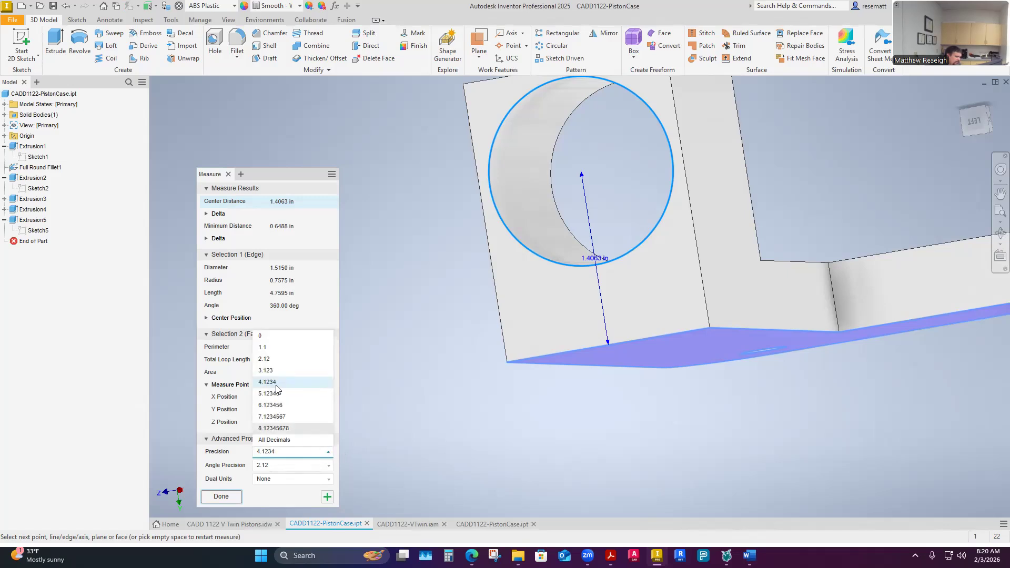
pyautogui.click(275, 395)
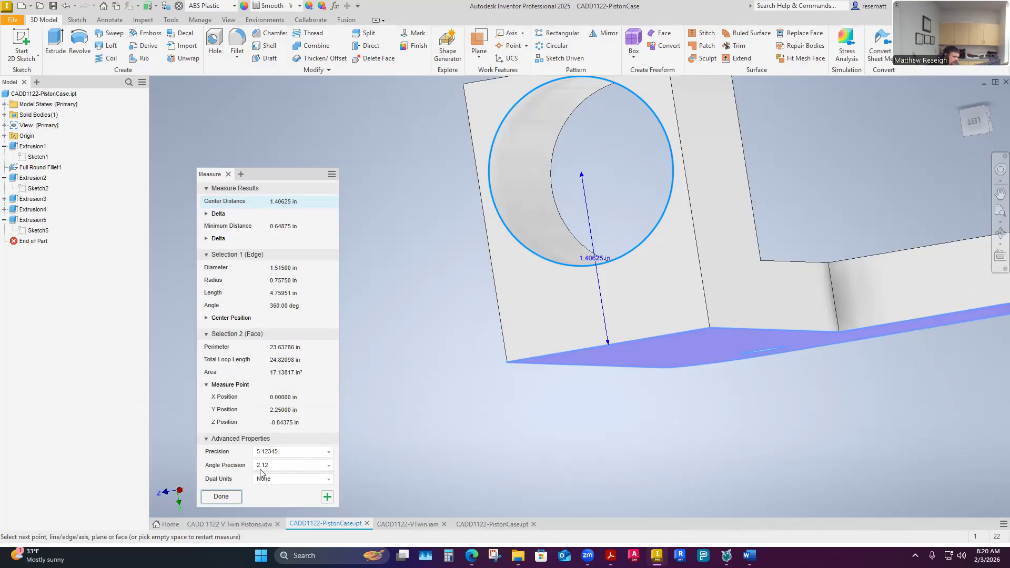
pyautogui.click(327, 452)
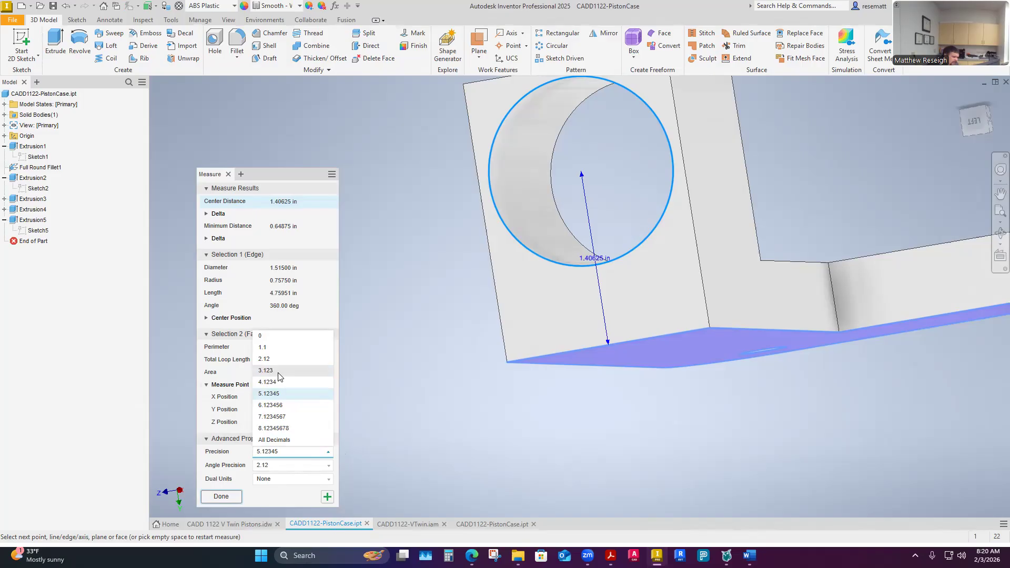
pyautogui.click(282, 406)
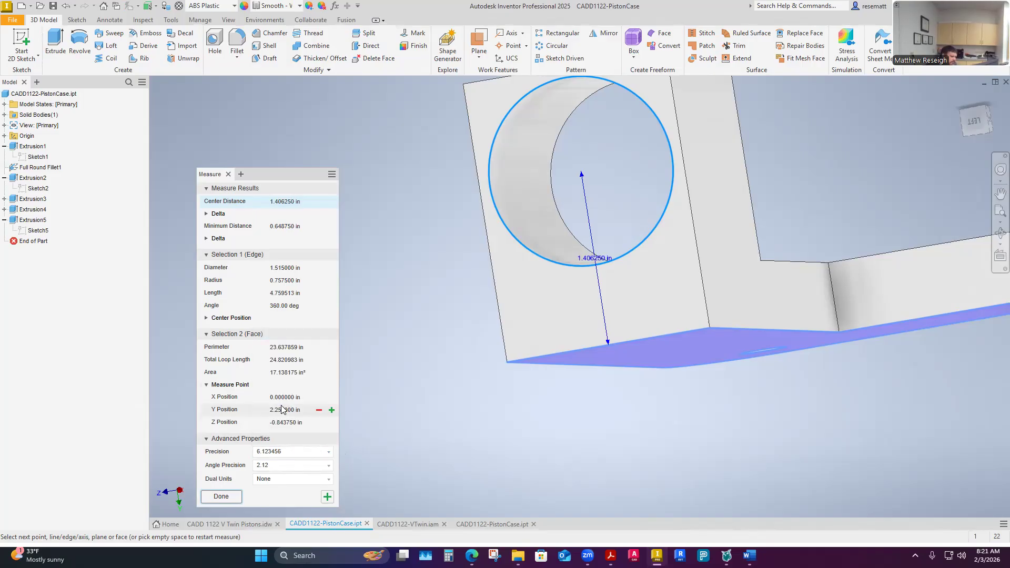
pyautogui.click(325, 453)
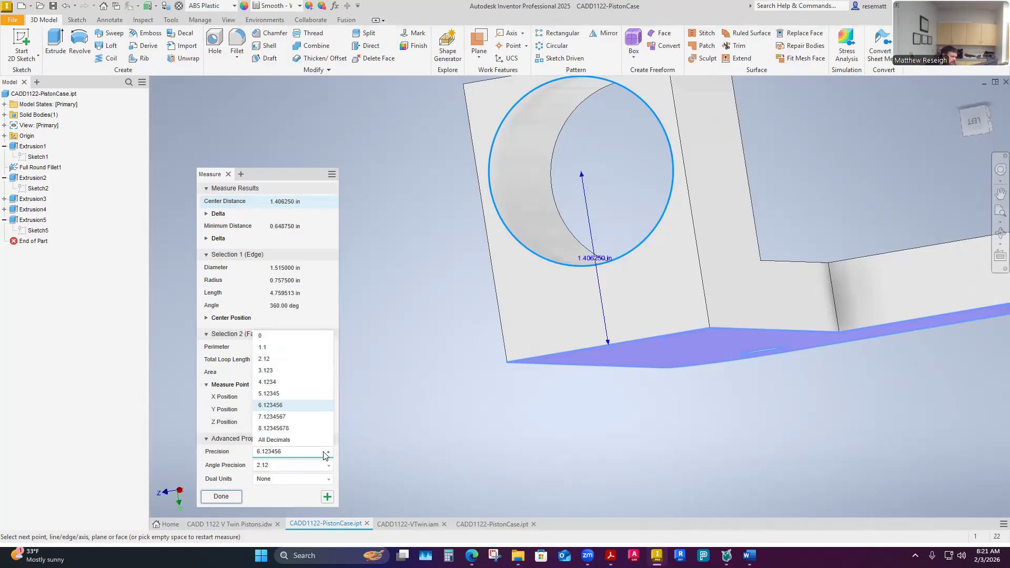
pyautogui.click(318, 394)
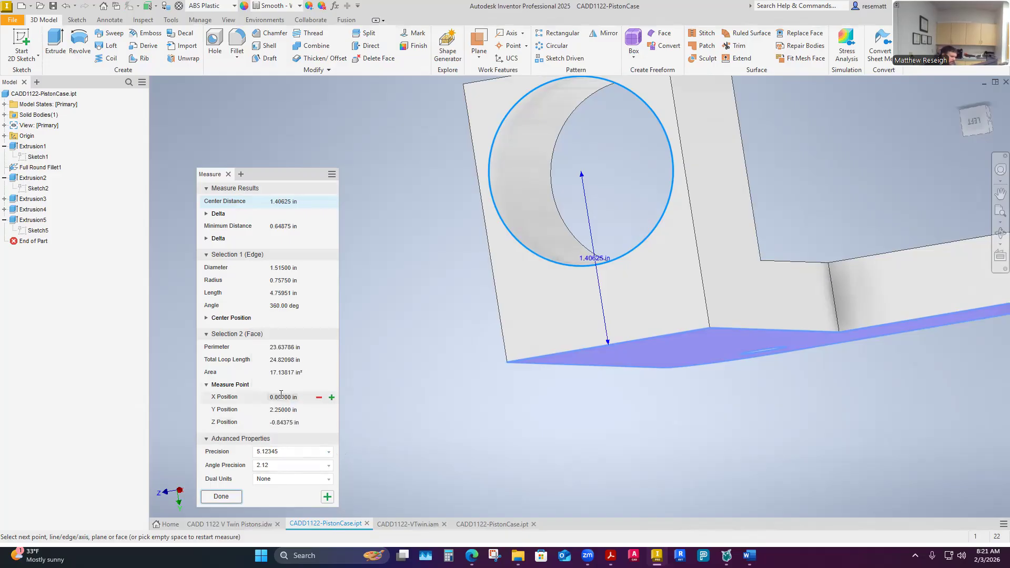
pyautogui.click(326, 453)
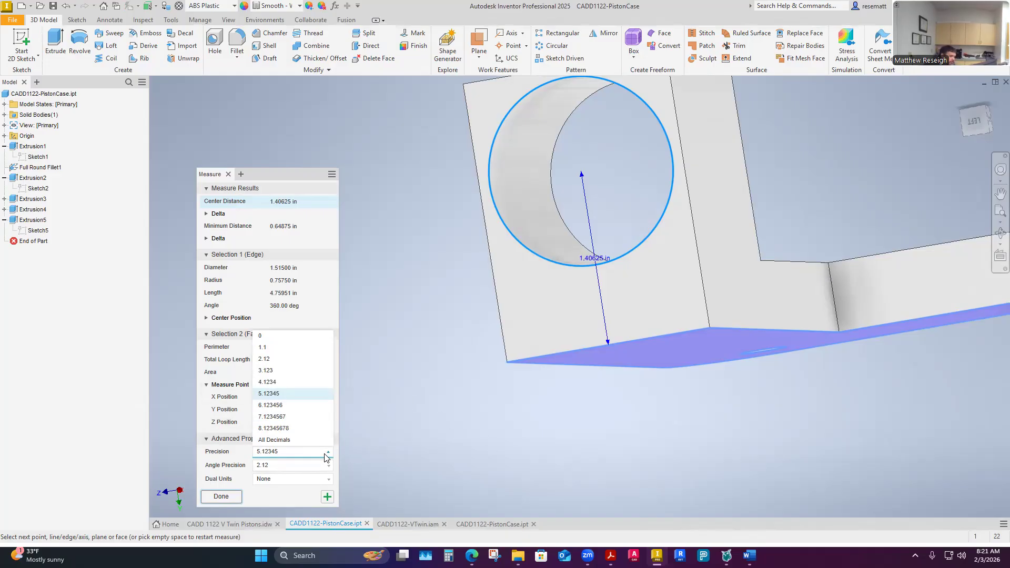
pyautogui.click(277, 382)
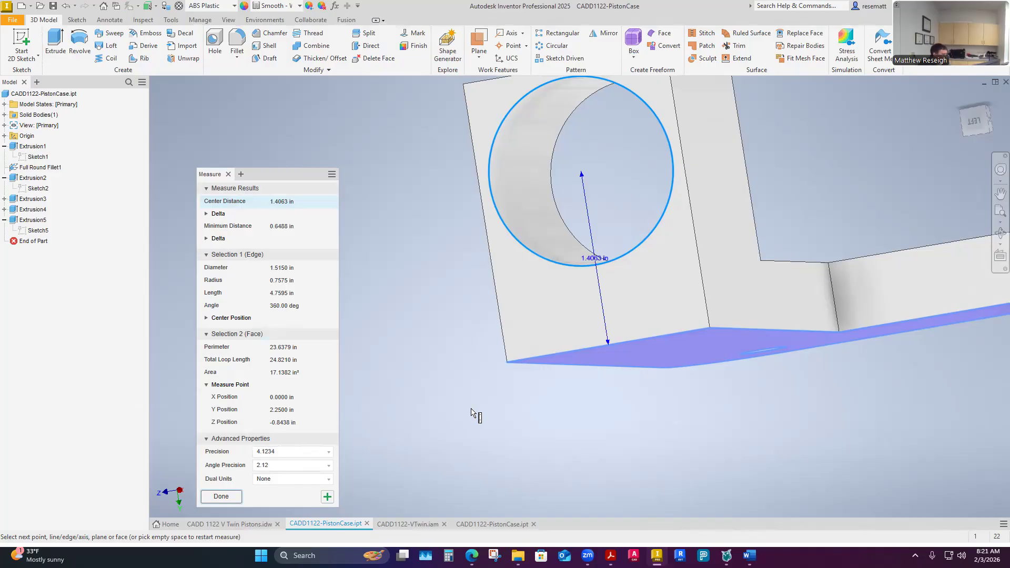
# Clear and close the measurement, and return the piston case to its home view.
pyautogui.click(495, 424)
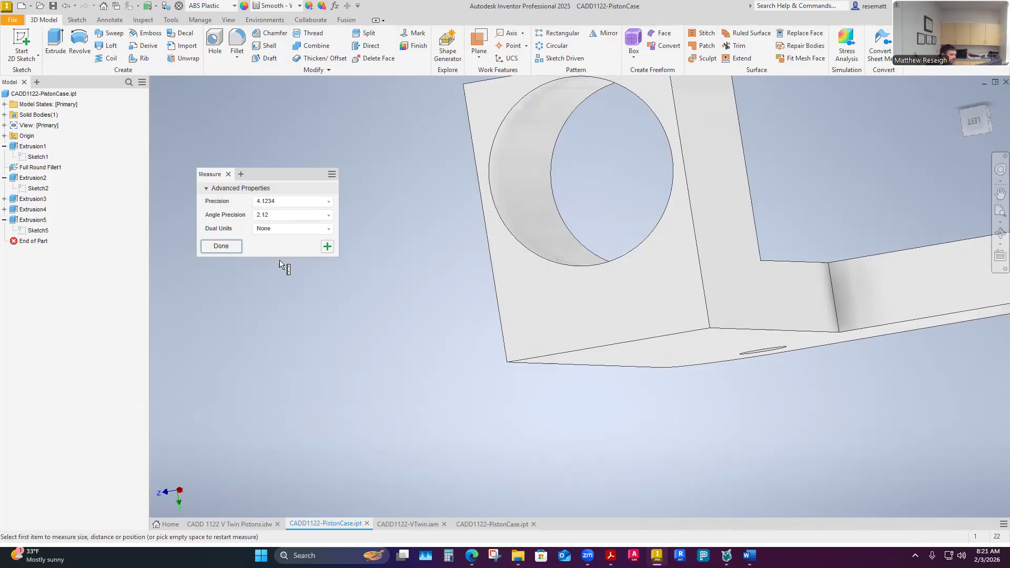
pyautogui.scroll(-5, 377, 358)
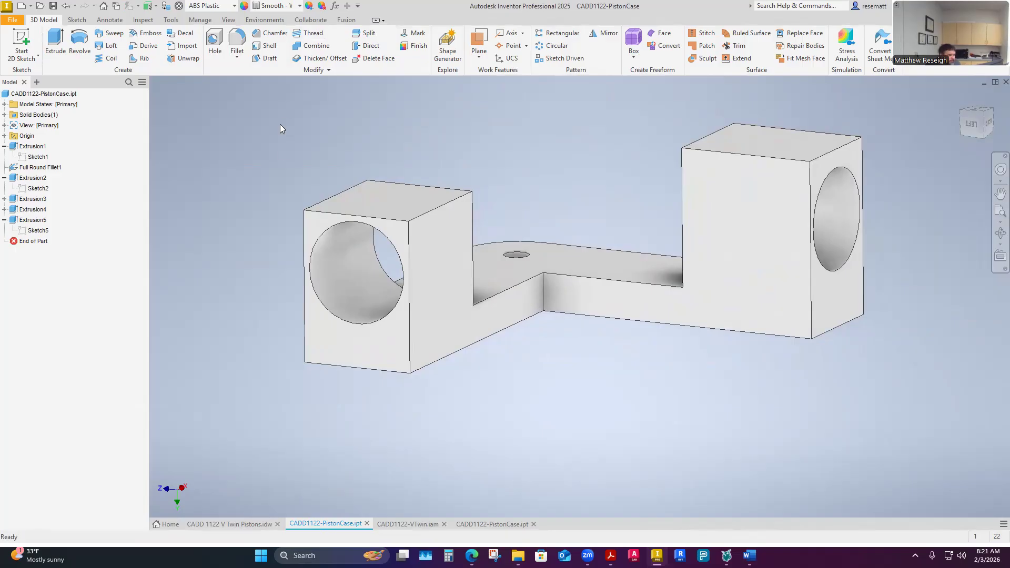
pyautogui.press('F6')
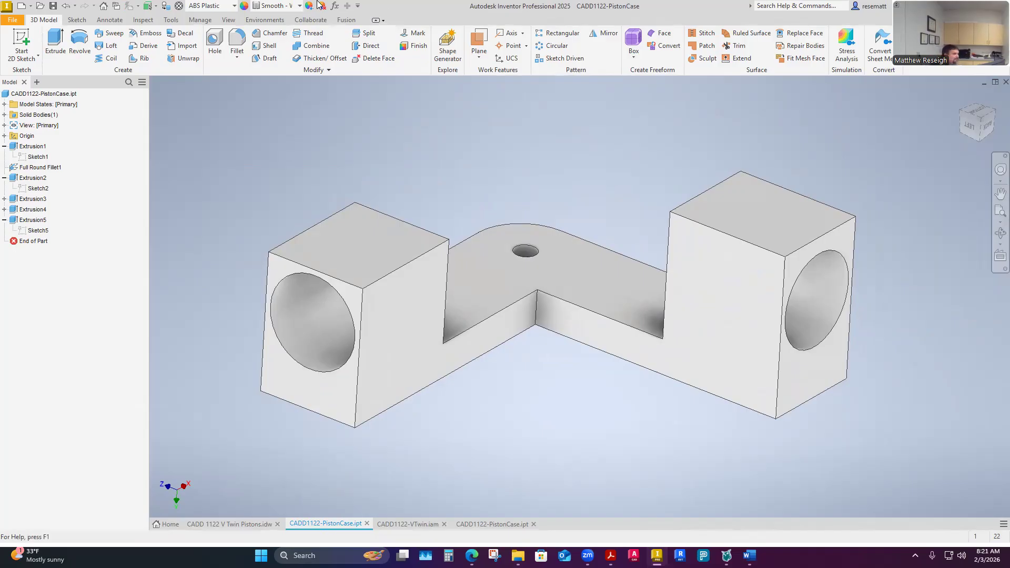
# Choose ABS Plastic as the piston case's material and check the description in its project iProperties.
pyautogui.click(234, 6)
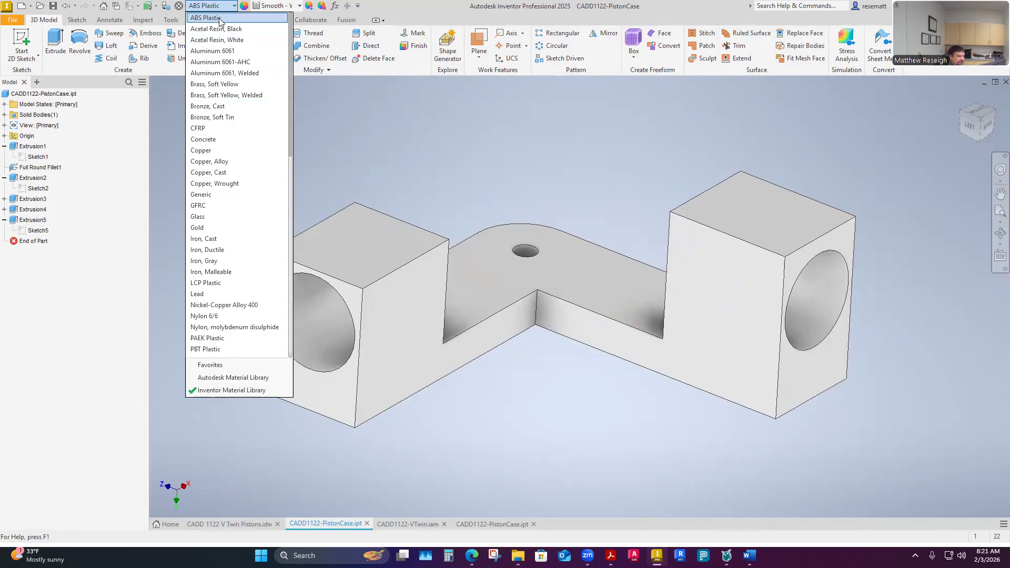
pyautogui.click(220, 18)
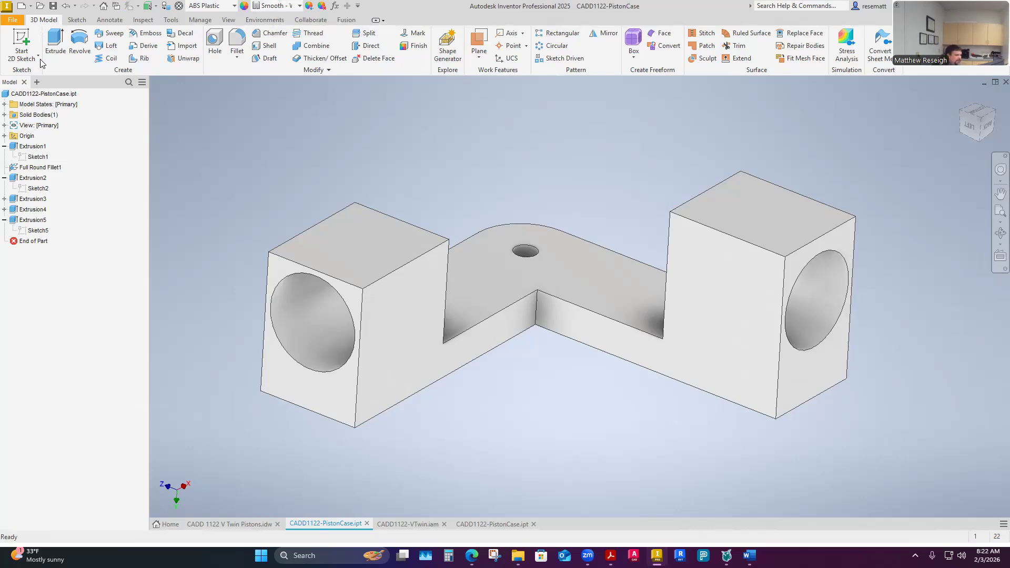
pyautogui.click(12, 20)
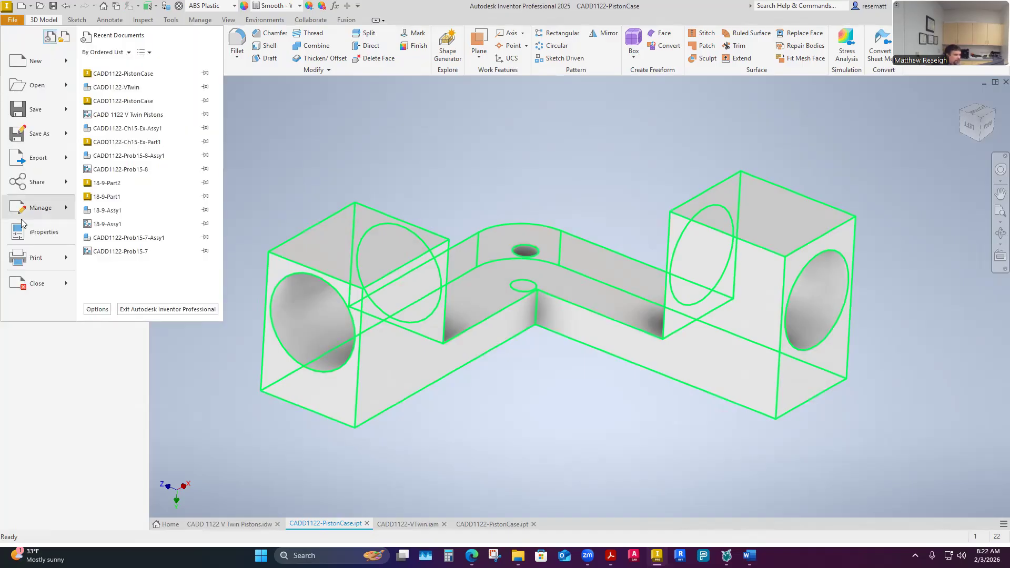
pyautogui.click(42, 233)
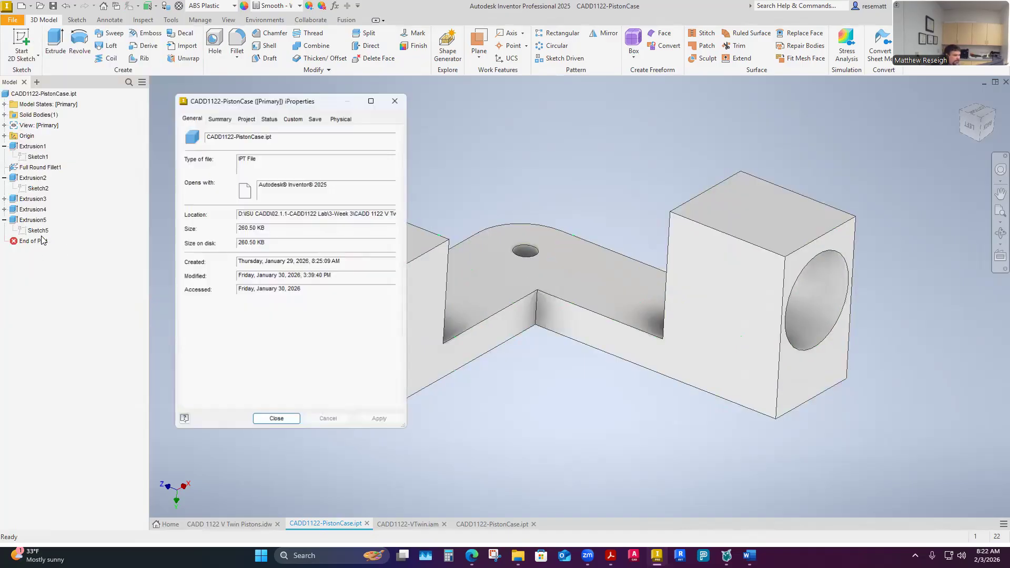
pyautogui.click(220, 116)
pyautogui.click(248, 118)
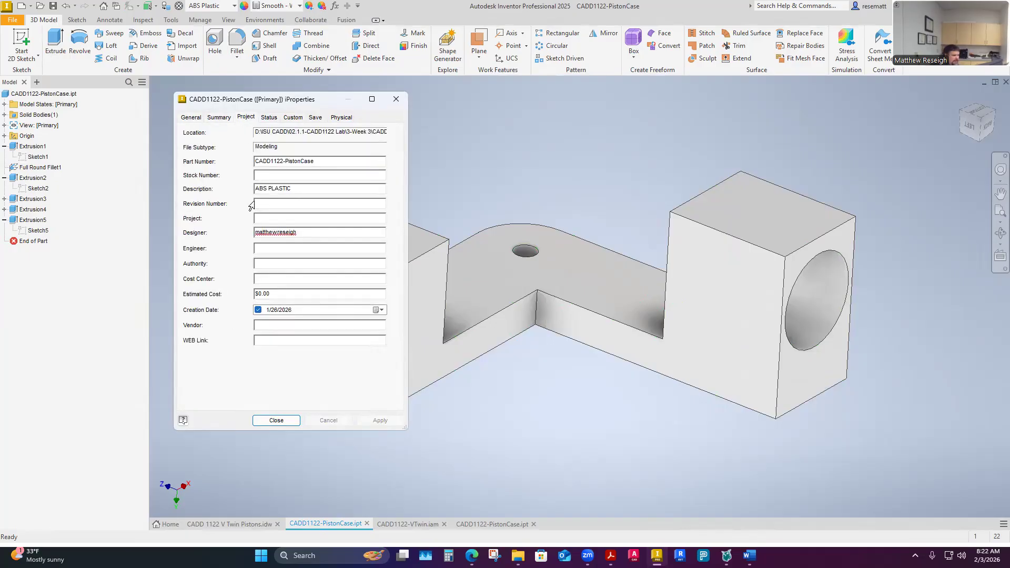
pyautogui.tripleClick(303, 190)
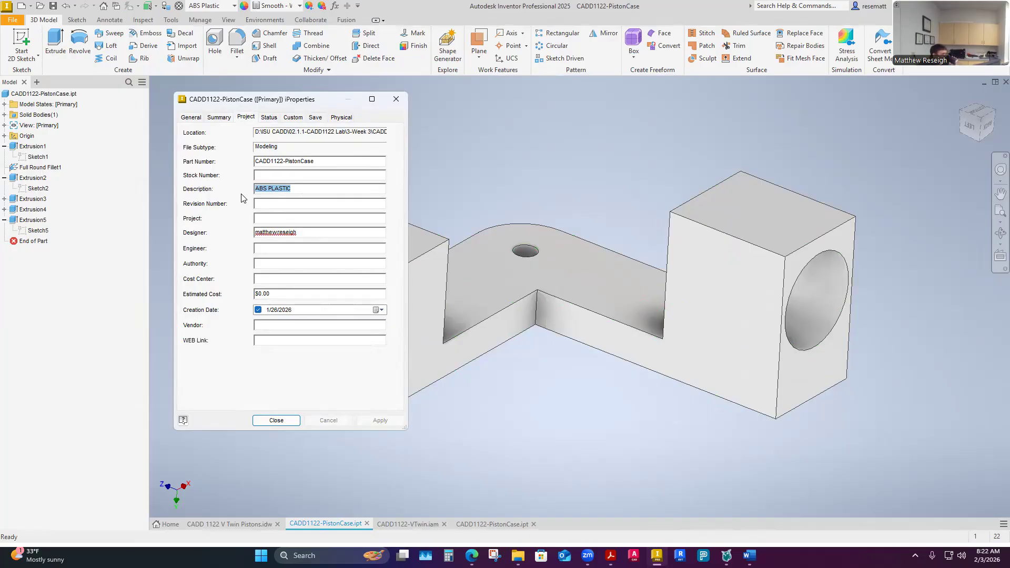
# Review the remaining iProperties, keep ABS Plastic as the physical material, and update the part's mass properties before closing them.
pyautogui.click(272, 119)
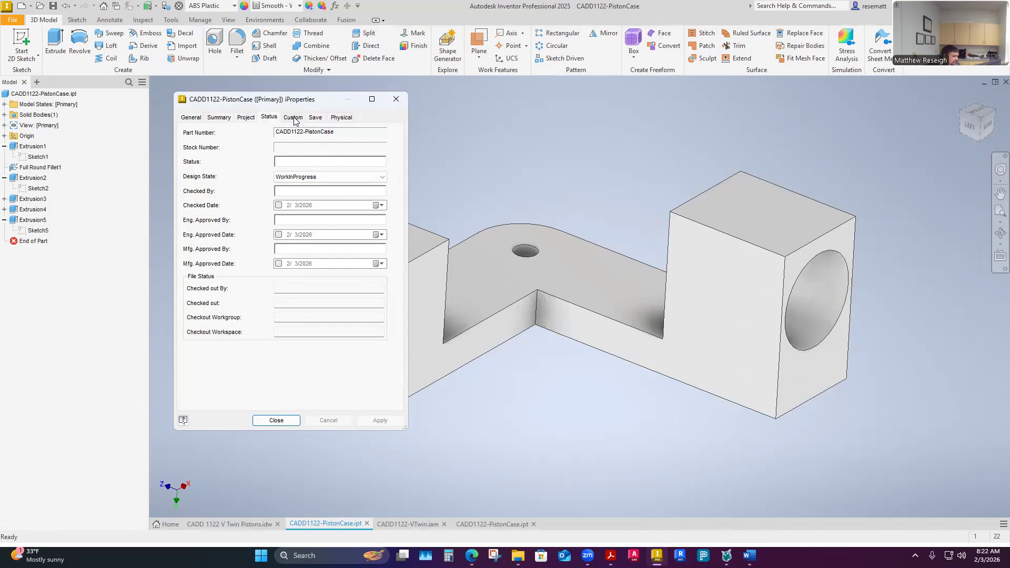
pyautogui.click(293, 119)
pyautogui.click(314, 118)
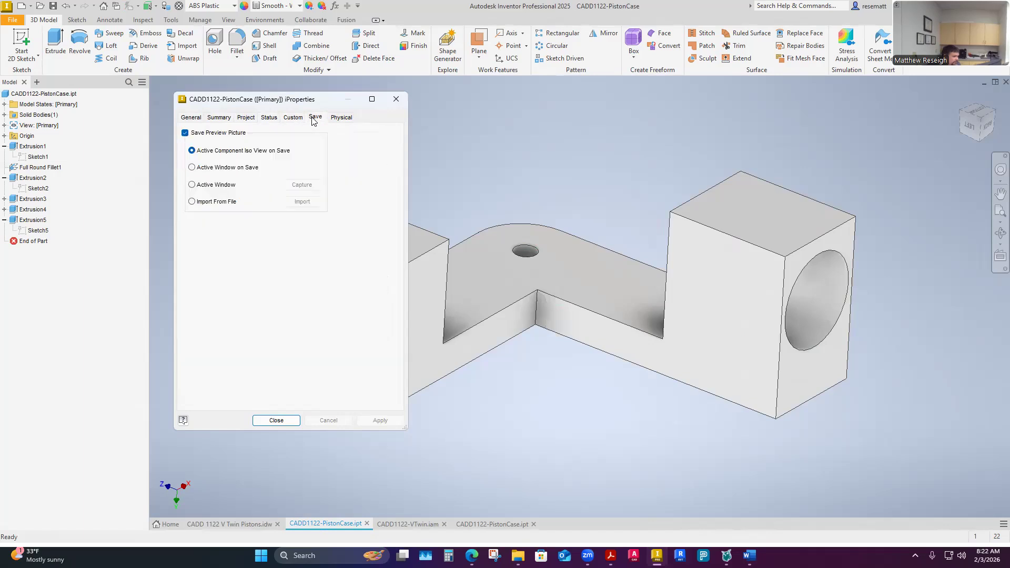
pyautogui.click(340, 116)
pyautogui.click(337, 168)
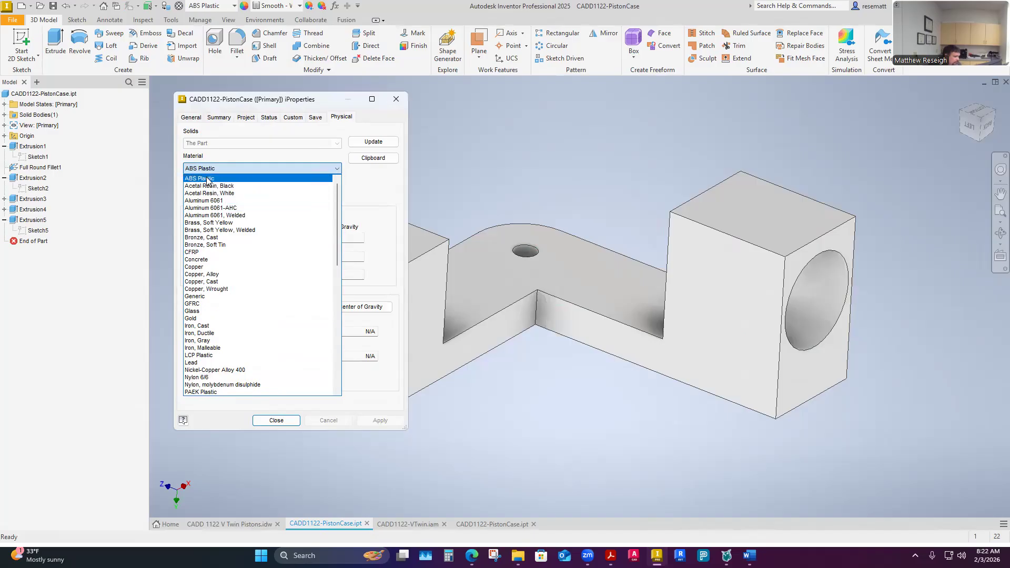
pyautogui.click(372, 190)
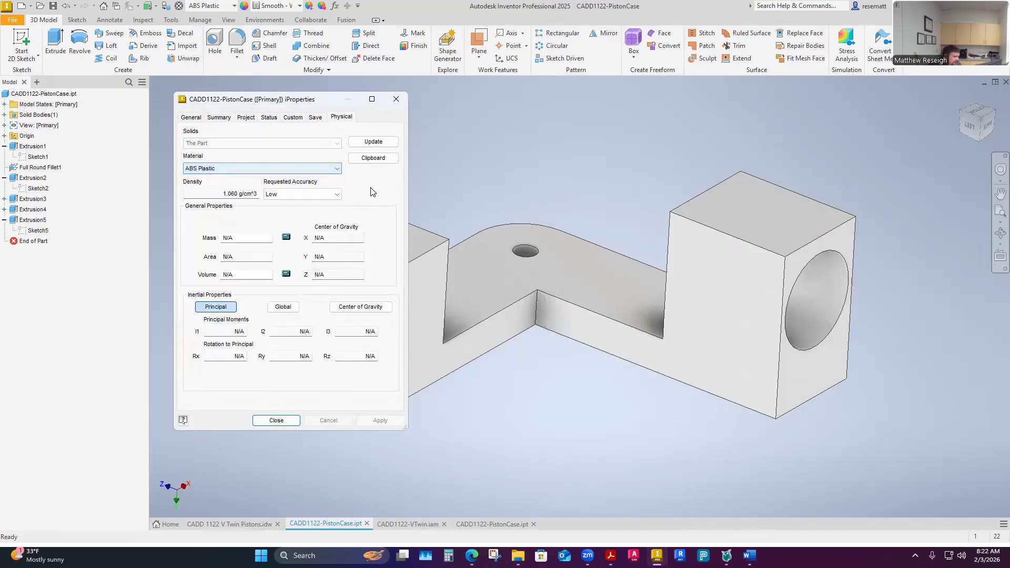
pyautogui.click(374, 143)
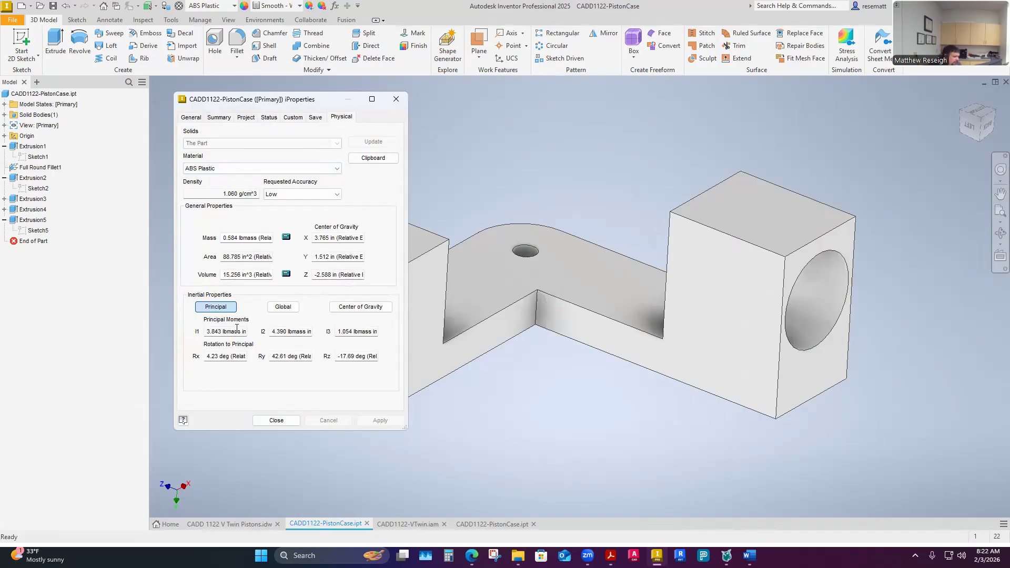
pyautogui.click(277, 424)
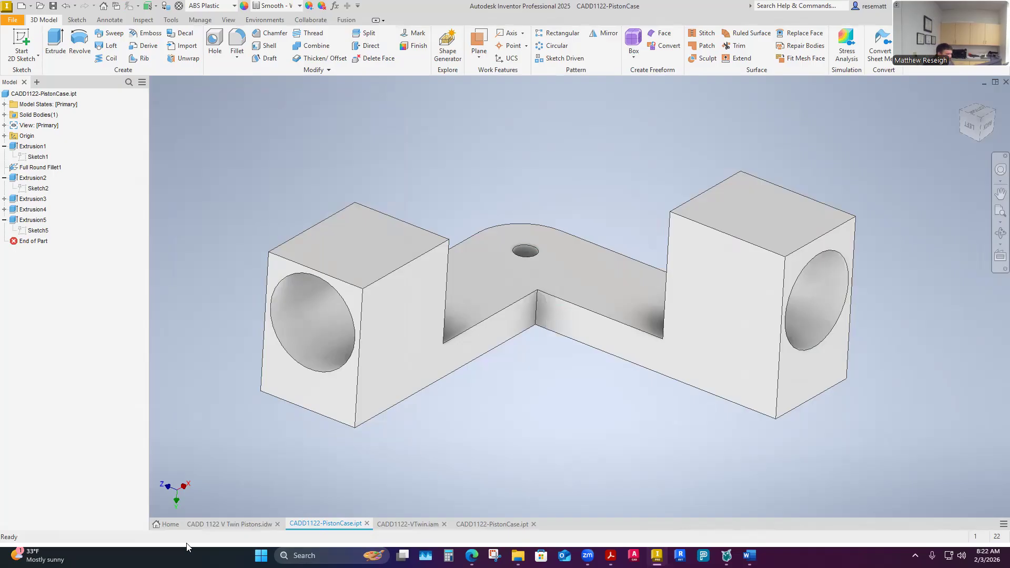
# Return to the V Twin Pistons drawing, accept the update notice, and set the second front view's bore diameter to precision 5.12345.
pyautogui.click(215, 520)
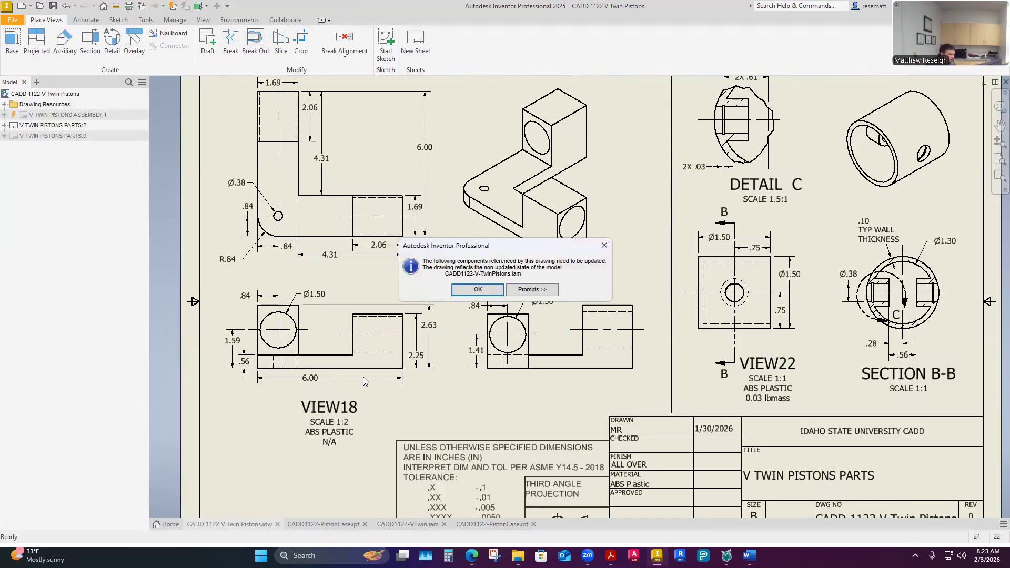
pyautogui.click(484, 289)
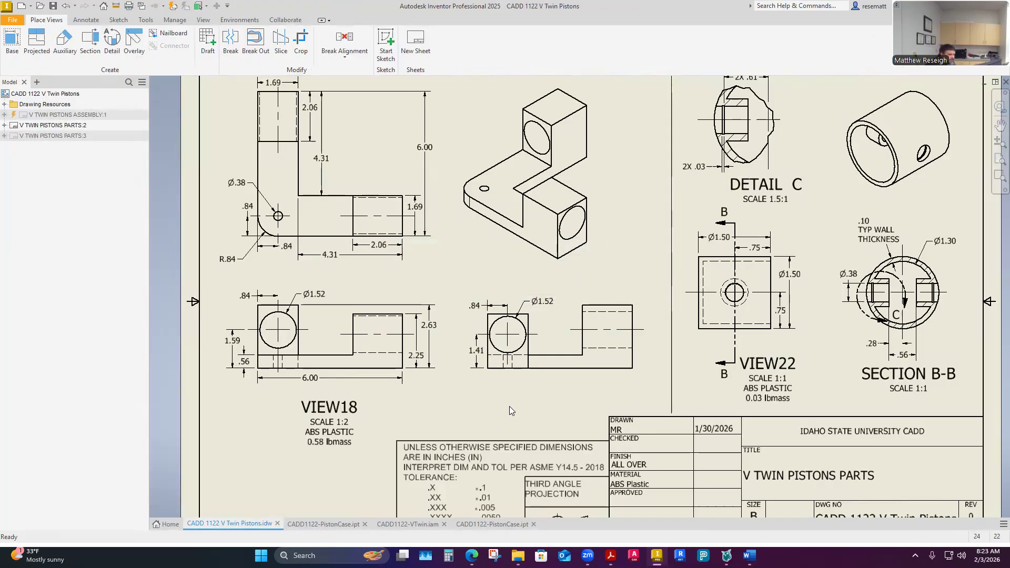
pyautogui.click(549, 307)
pyautogui.rightClick(547, 306)
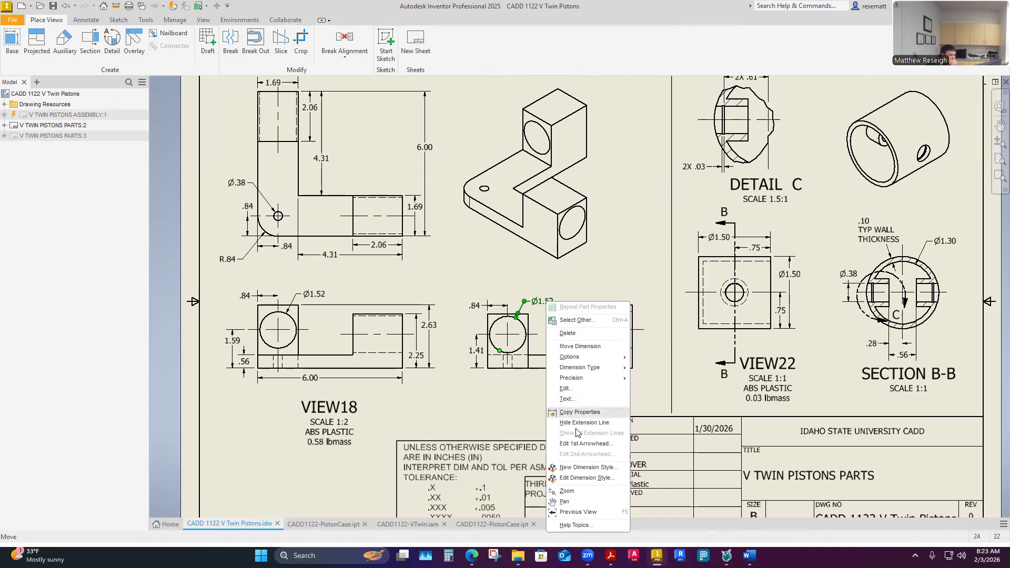
pyautogui.moveTo(568, 379)
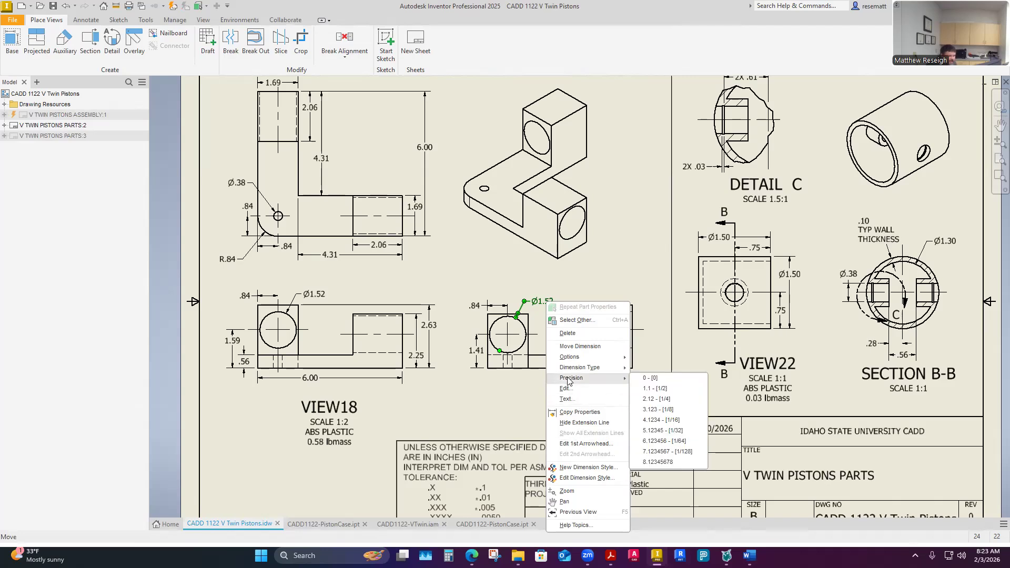
pyautogui.click(661, 430)
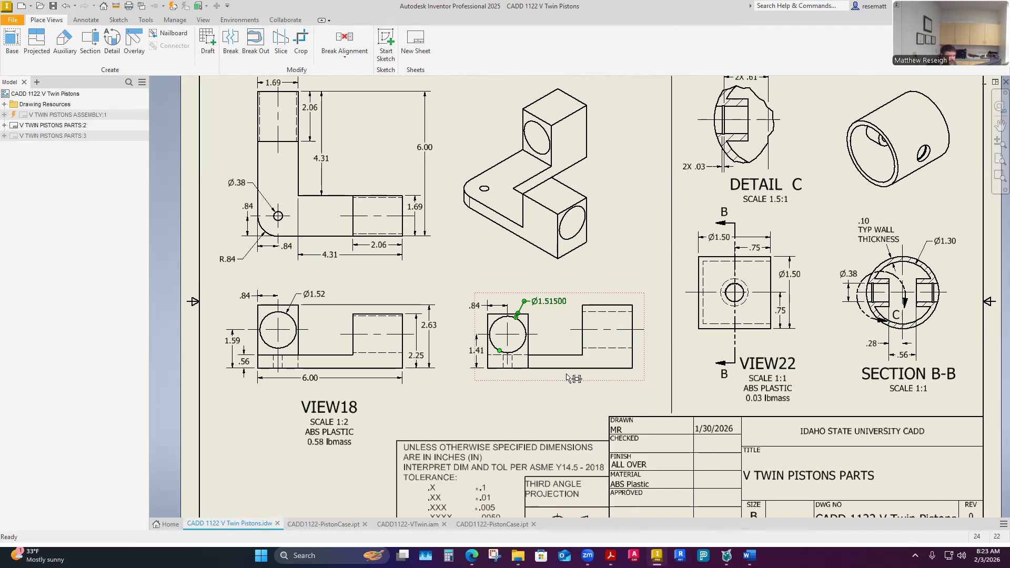
# Set the precision of the second front view's bore diameter dimension to 3.123.
pyautogui.rightClick(549, 304)
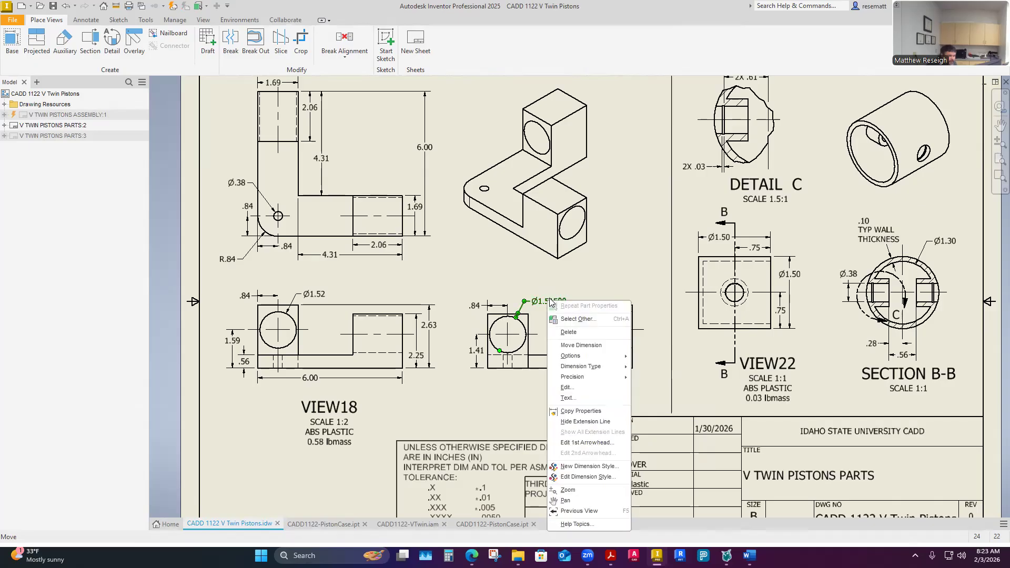
pyautogui.moveTo(584, 379)
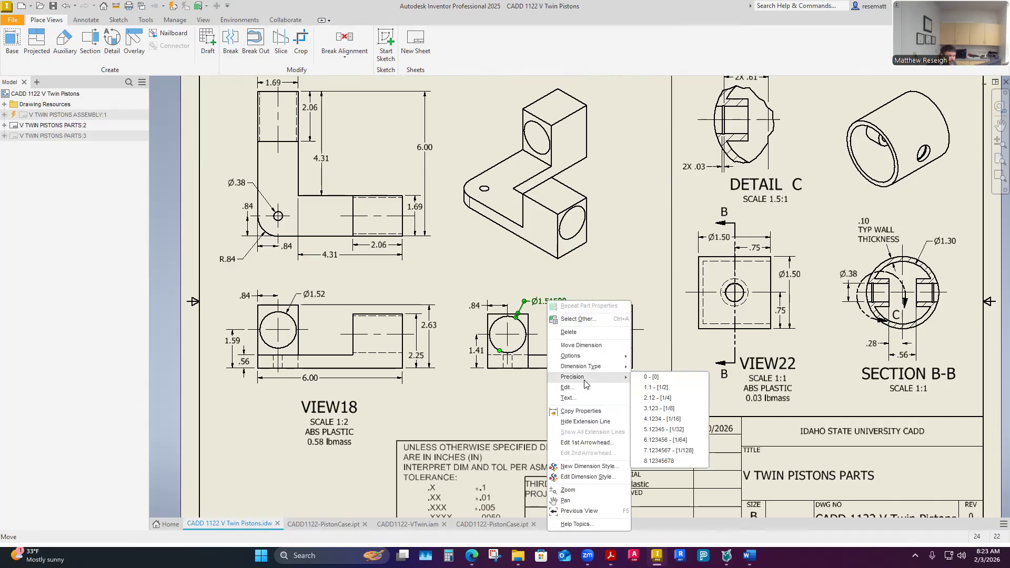
pyautogui.click(653, 408)
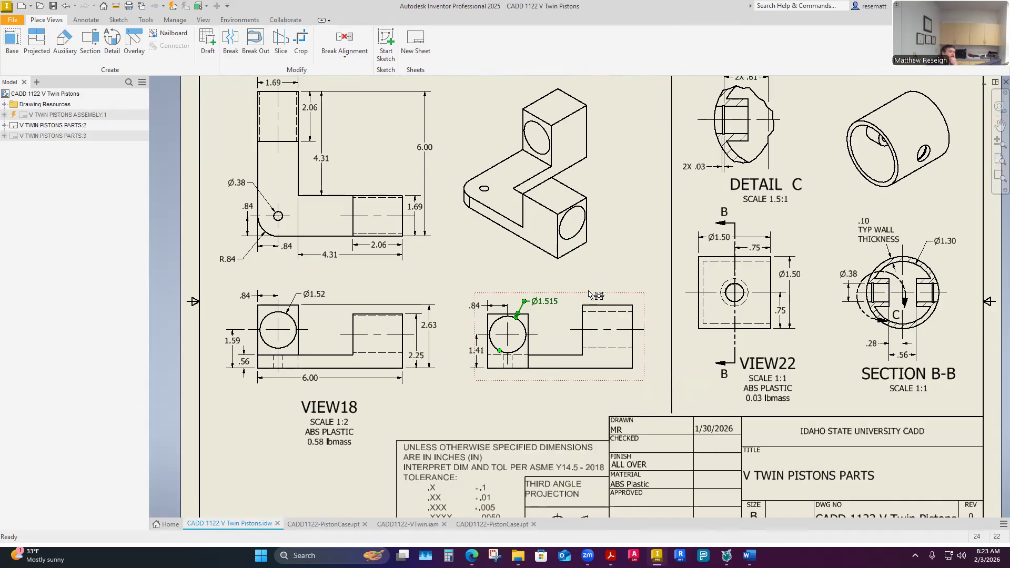
# Set the second front view's bore-centre height dimension to precision 5.12345 and move it farther from the part outline.
pyautogui.scroll(5, 554, 304)
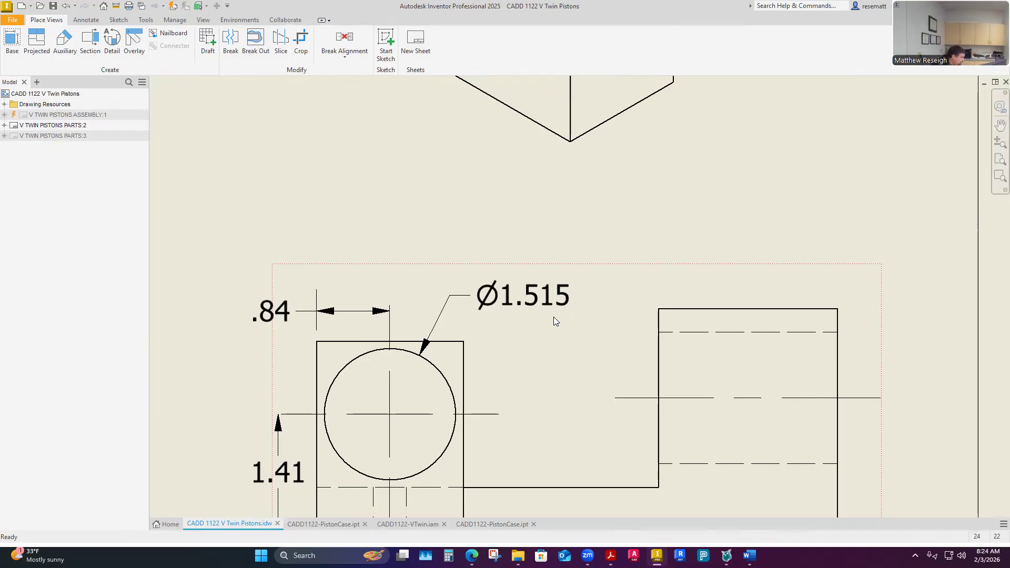
pyautogui.scroll(5, 506, 236)
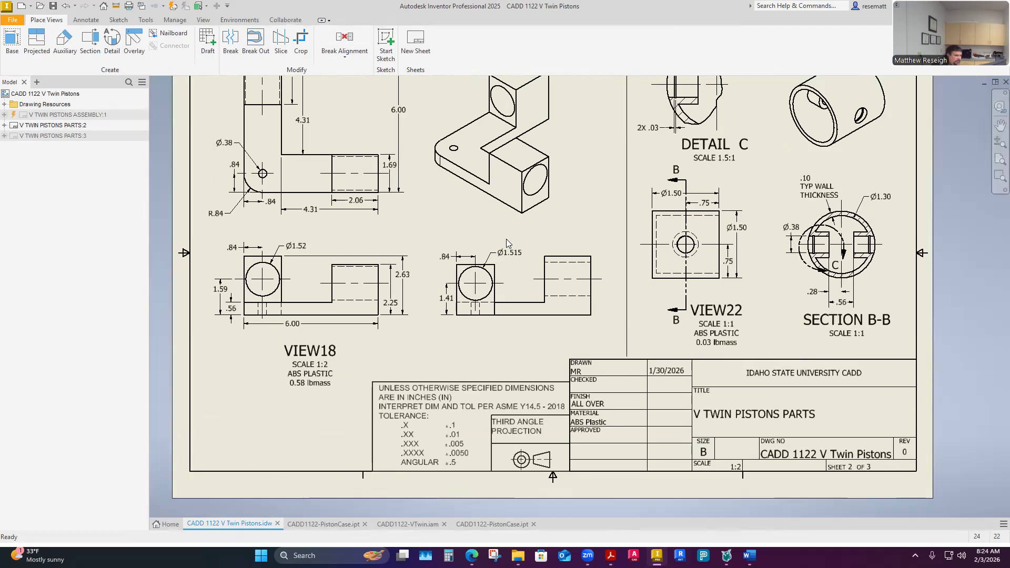
pyautogui.scroll(-6, 506, 236)
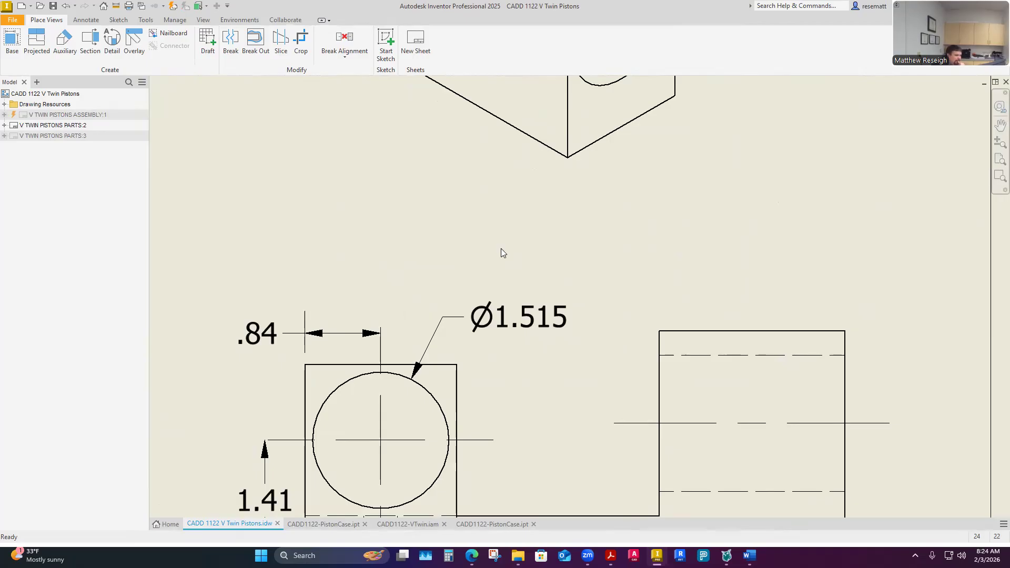
pyautogui.scroll(-3, 505, 261)
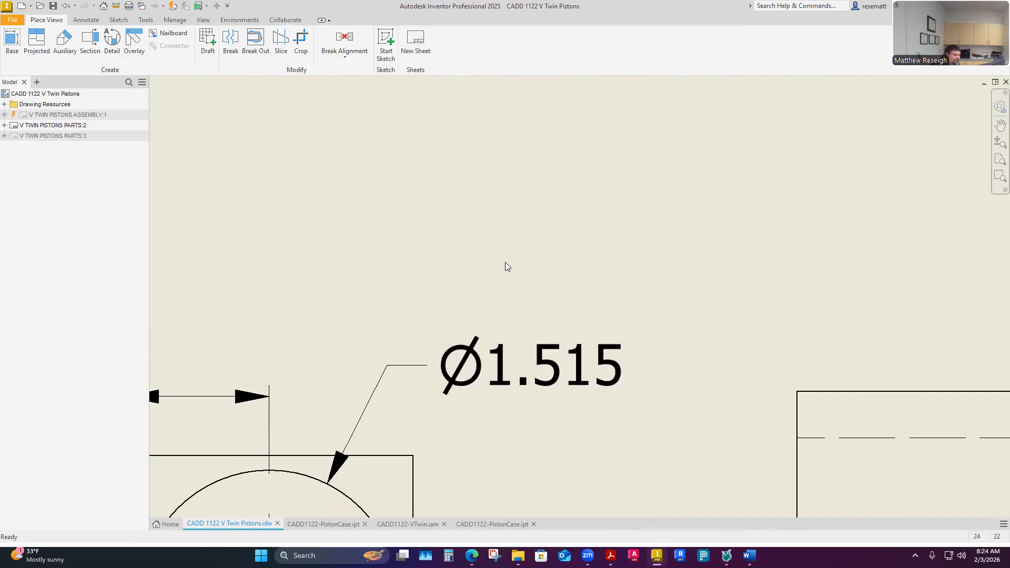
pyautogui.scroll(3, 505, 266)
pyautogui.rightClick(394, 369)
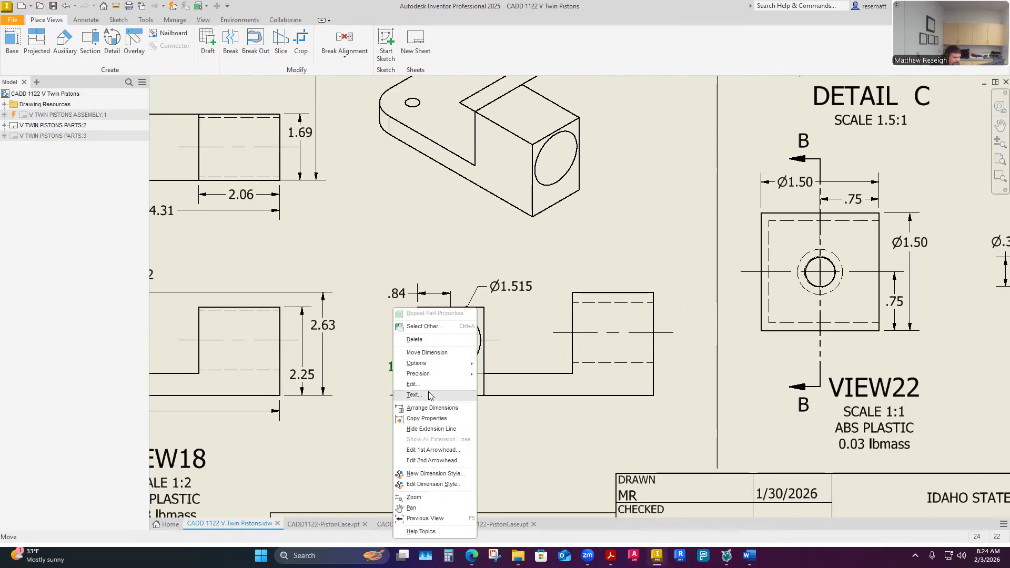
pyautogui.moveTo(447, 374)
pyautogui.click(507, 430)
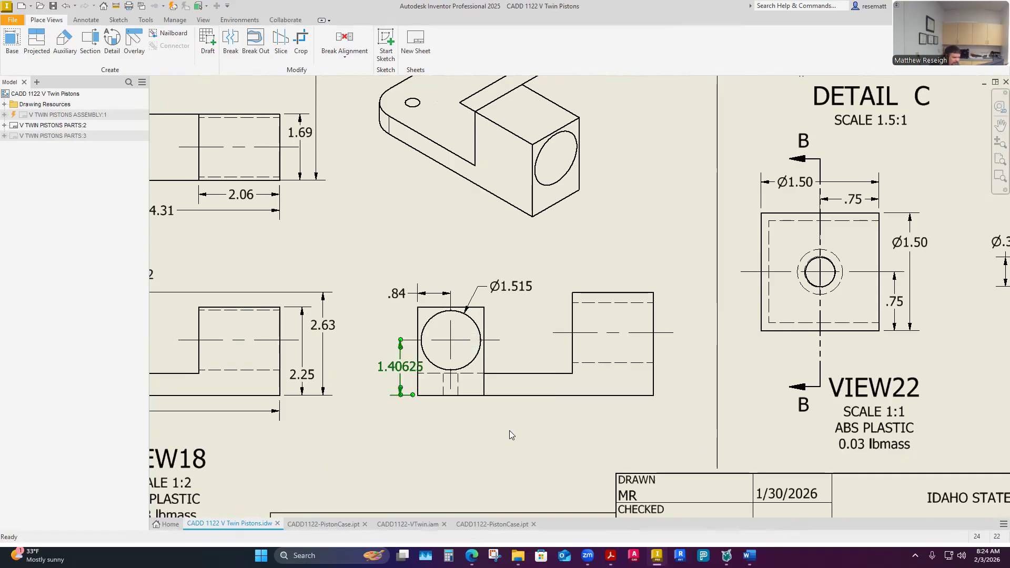
pyautogui.moveTo(400, 367); pyautogui.dragTo(386, 370)
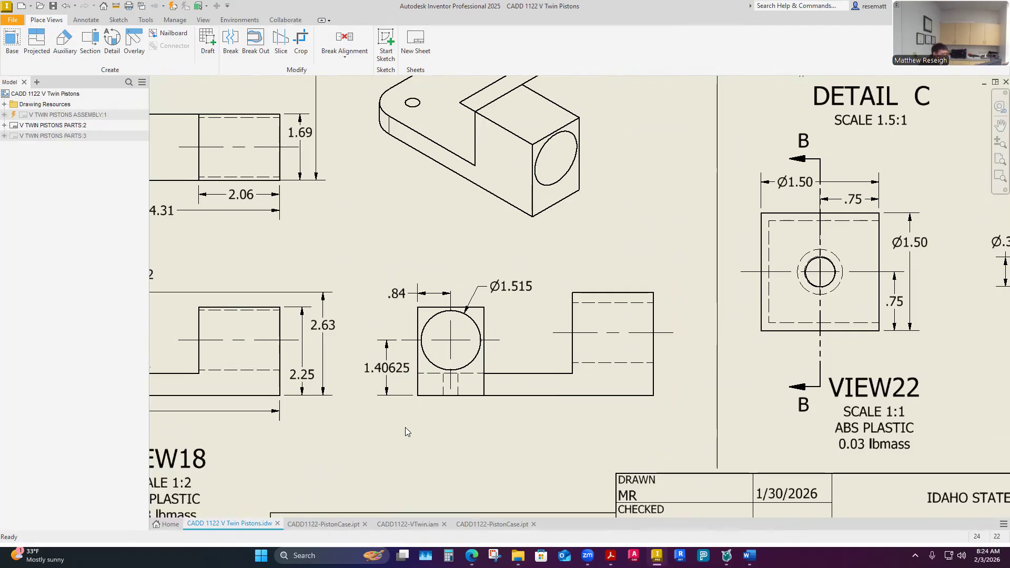
# Set the bore-centre height dimension in VIEW18 to primary unit precision 5.12345 and move it clear of the .56 dimension.
pyautogui.scroll(-3, 436, 405)
pyautogui.scroll(1, 490, 414)
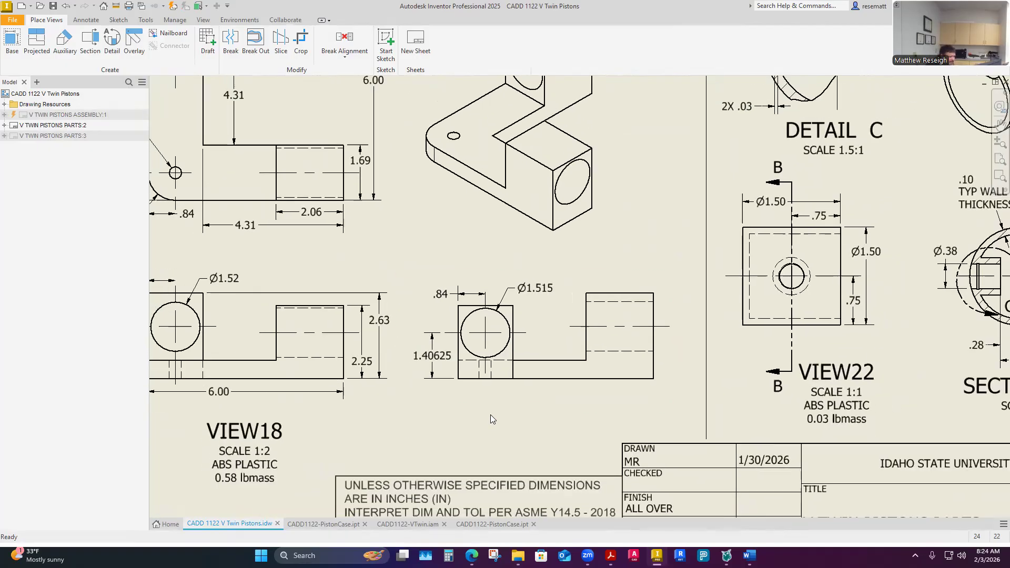
pyautogui.scroll(-1, 490, 416)
pyautogui.scroll(-1, 491, 414)
pyautogui.scroll(1, 490, 414)
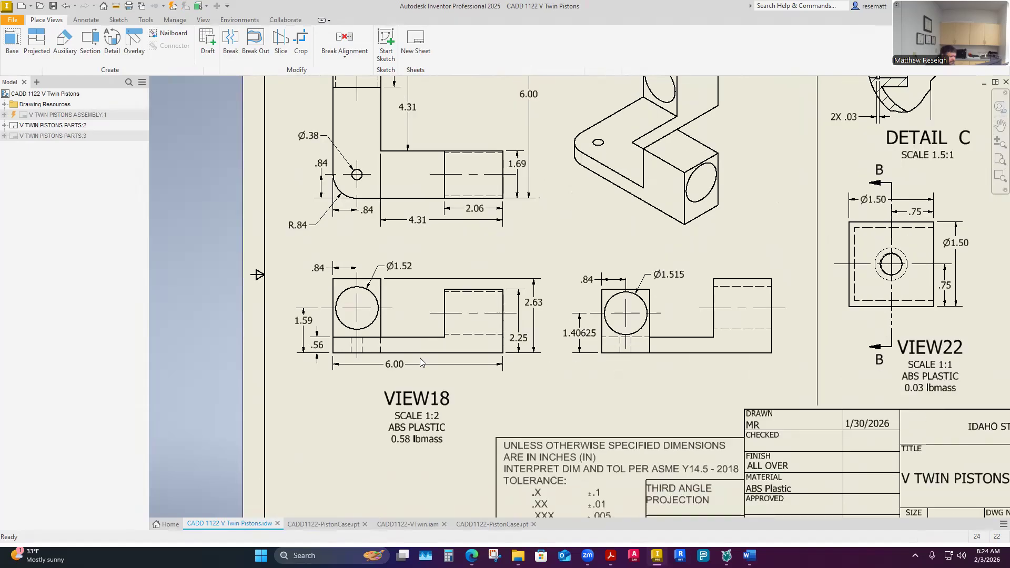
pyautogui.scroll(3, 396, 265)
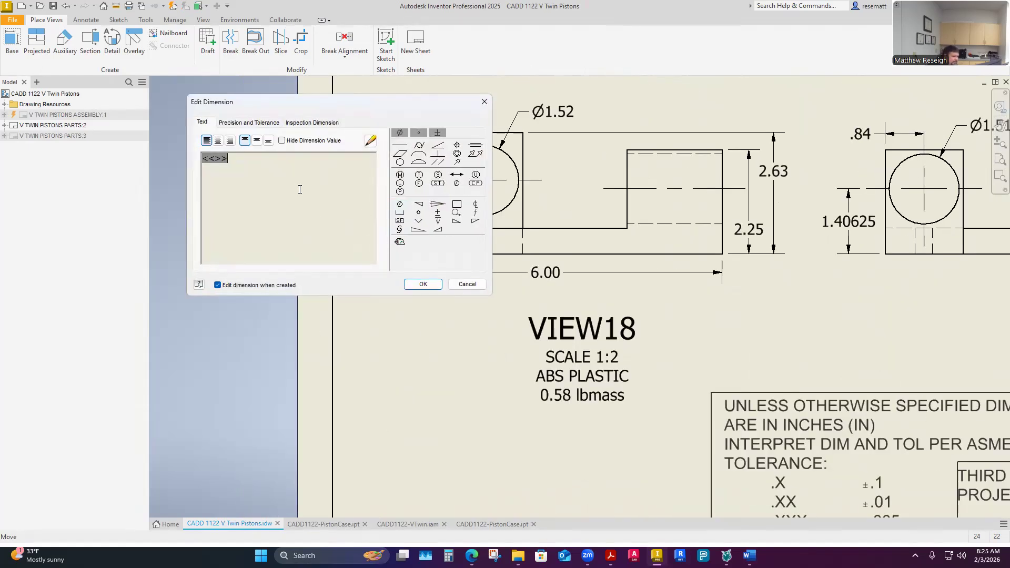
pyautogui.click(481, 103)
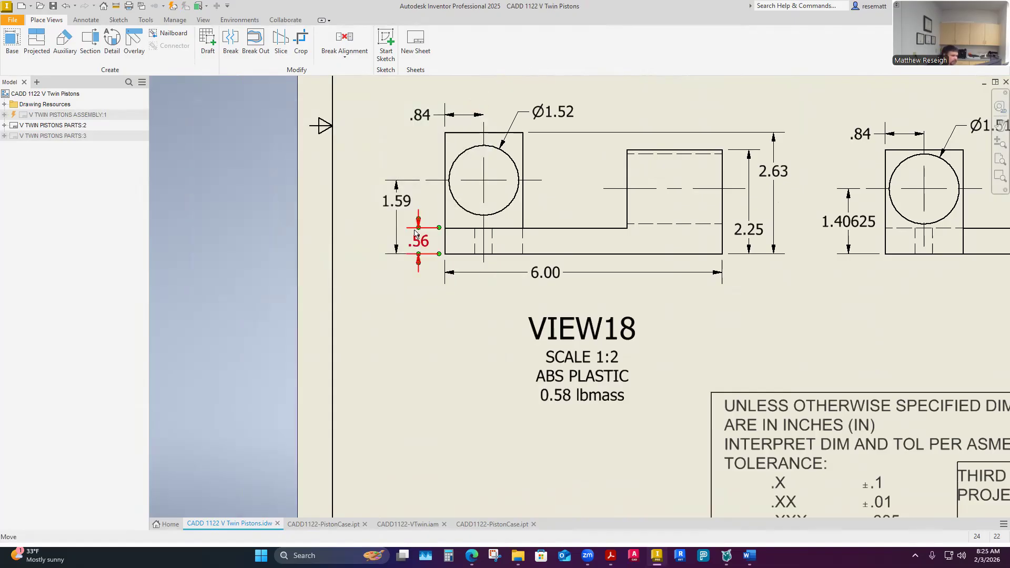
pyautogui.doubleClick(385, 200)
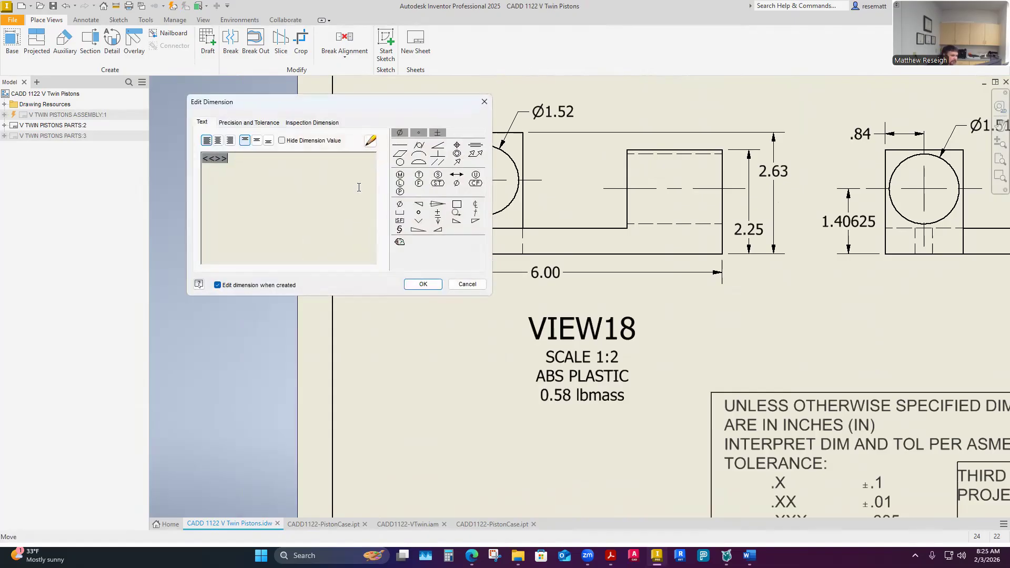
pyautogui.click(236, 123)
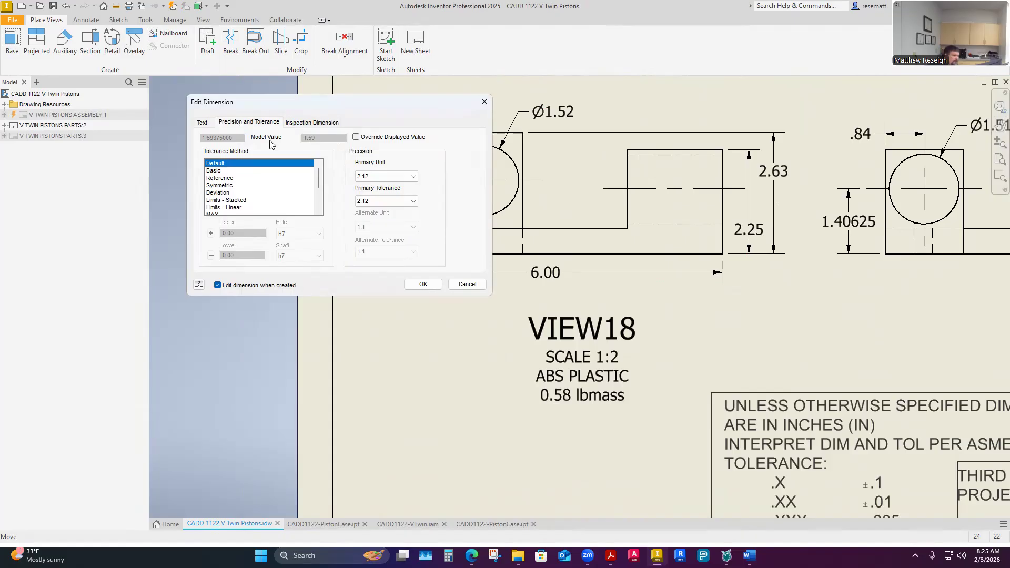
pyautogui.click(414, 178)
pyautogui.click(400, 201)
pyautogui.click(421, 285)
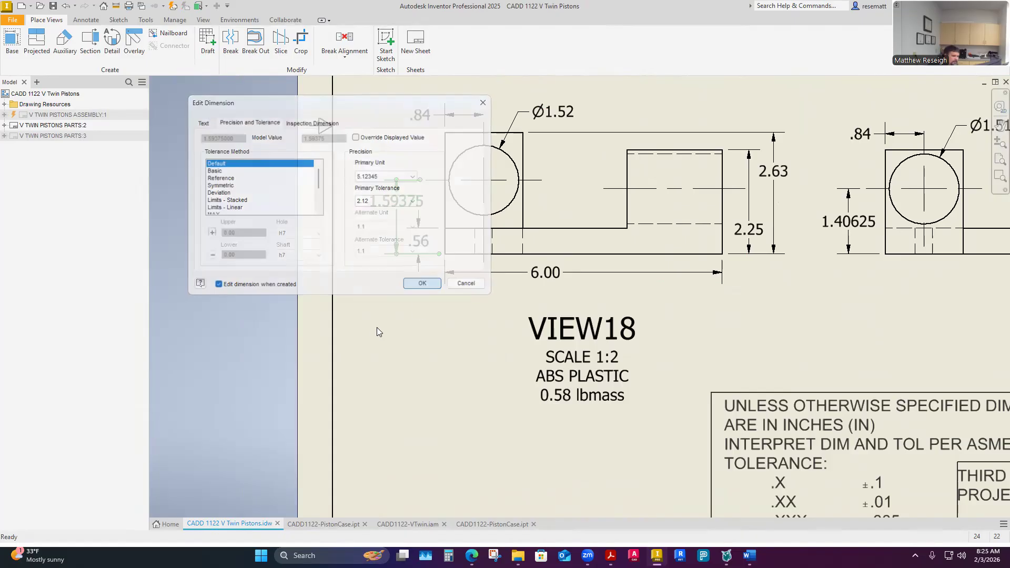
pyautogui.moveTo(388, 205)
pyautogui.mouseDown()
pyautogui.moveTo(372, 207)
pyautogui.moveTo(387, 210)
pyautogui.mouseUp()
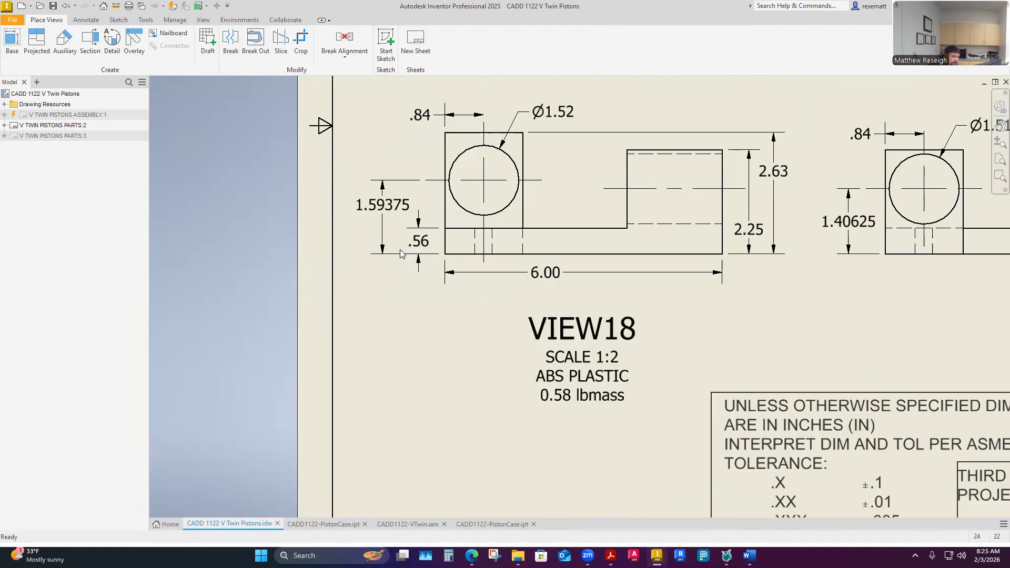
# Copy the dimension properties of the second front view's bore diameter to the bore diameter dimension in VIEW18.
pyautogui.scroll(-5, 410, 281)
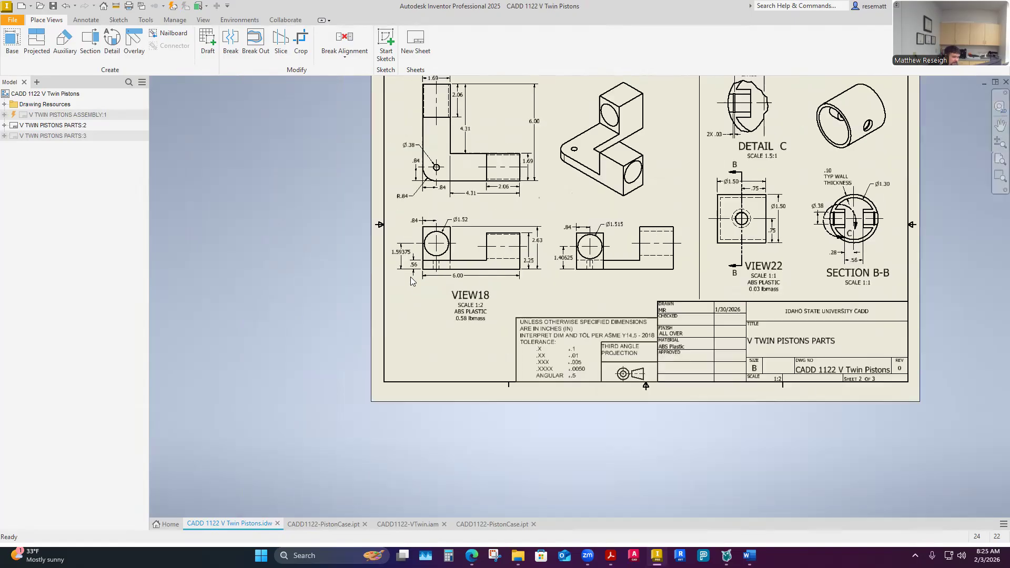
pyautogui.scroll(3, 453, 220)
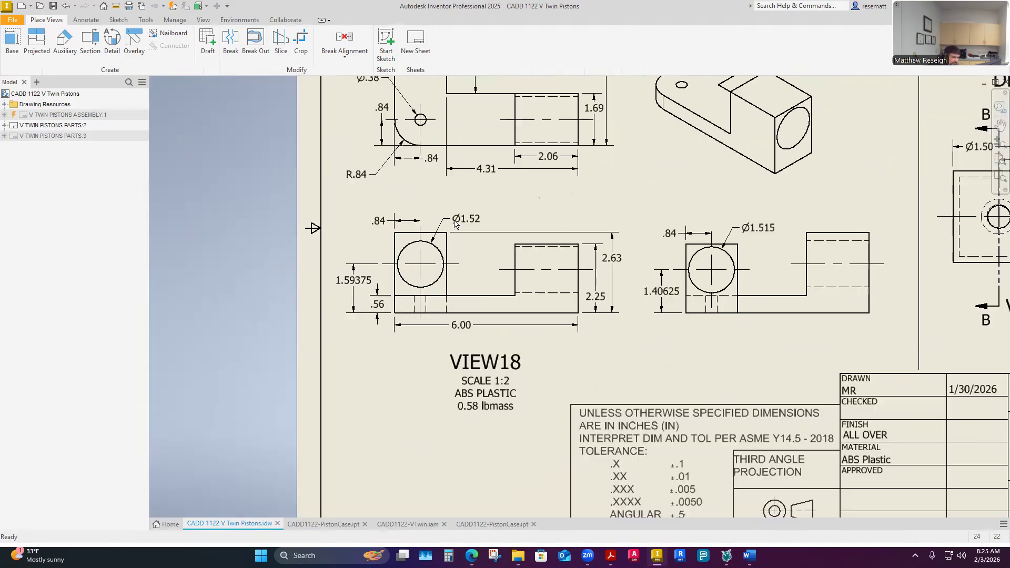
pyautogui.click(761, 230)
pyautogui.rightClick(761, 229)
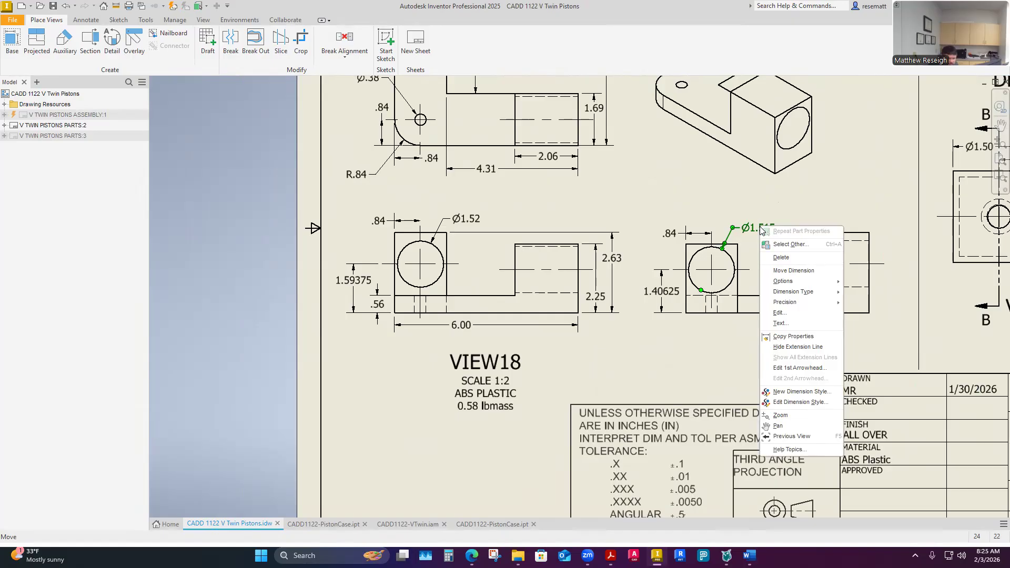
pyautogui.click(786, 338)
pyautogui.click(475, 222)
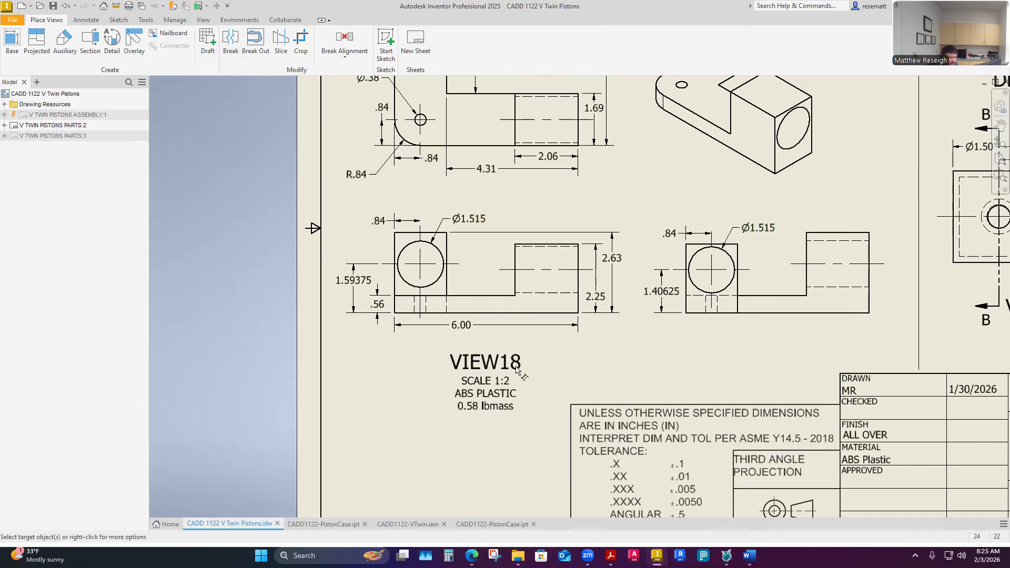
pyautogui.press('Escape')
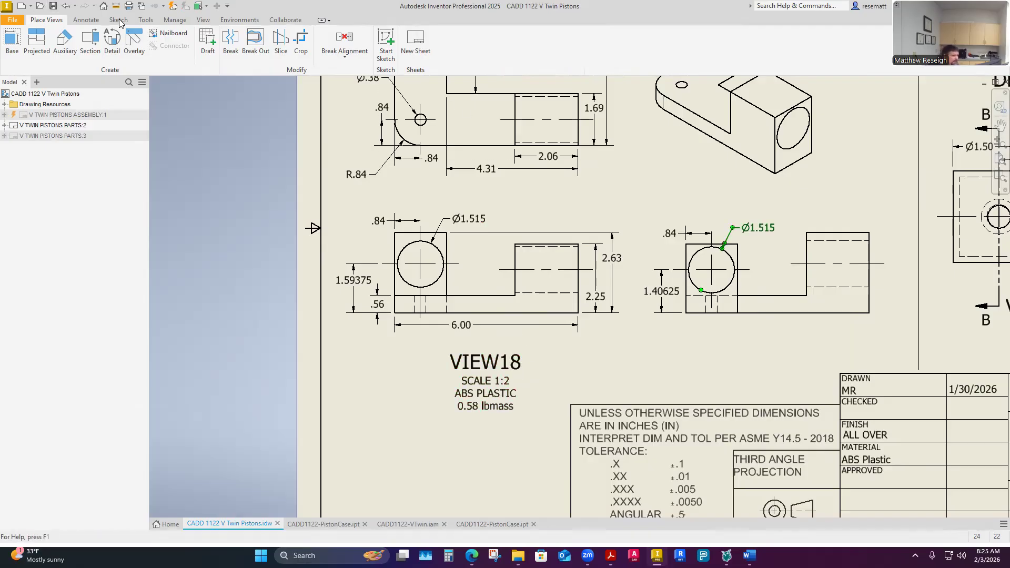
# Try to copy the bore diameter's dimension properties to the second front view's .84 dimension and undo the copy.
pyautogui.click(86, 20)
pyautogui.click(59, 21)
pyautogui.rightClick(763, 229)
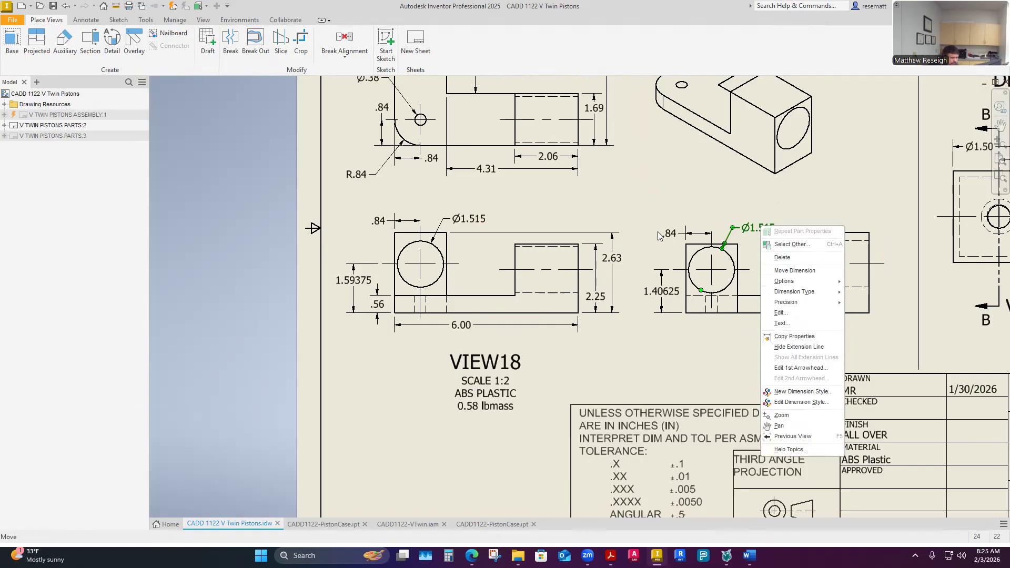
pyautogui.click(616, 353)
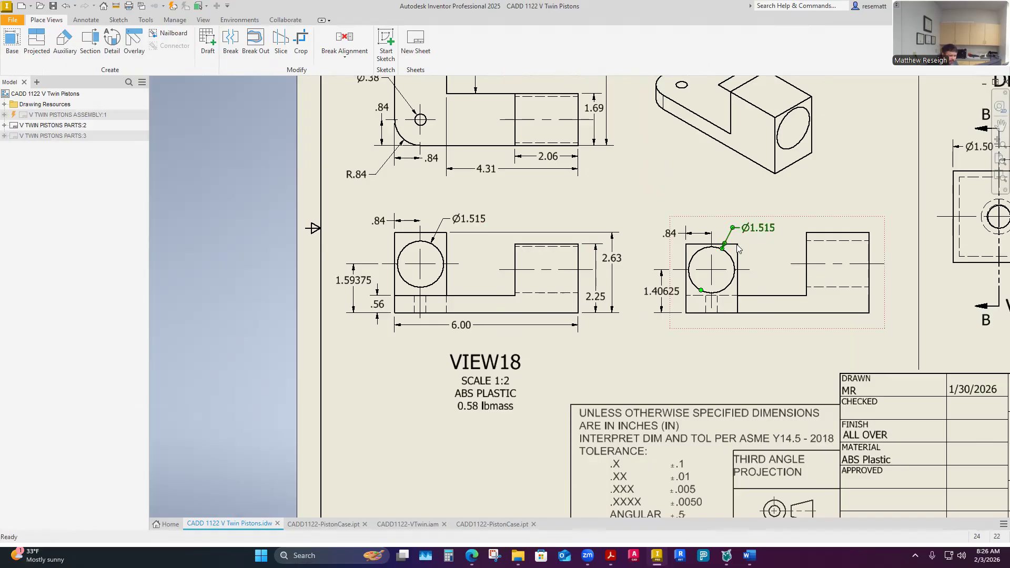
pyautogui.rightClick(769, 232)
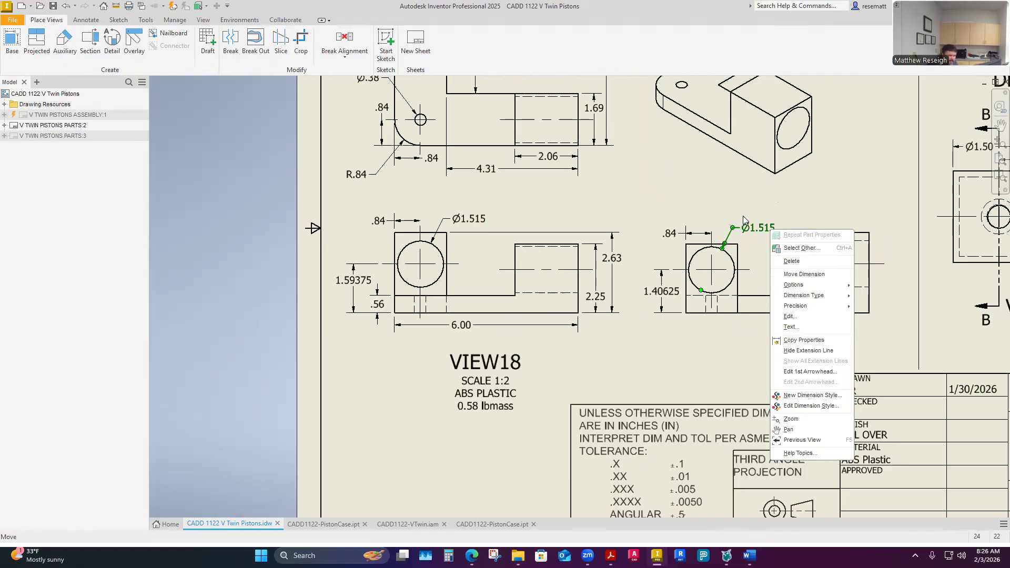
pyautogui.click(804, 340)
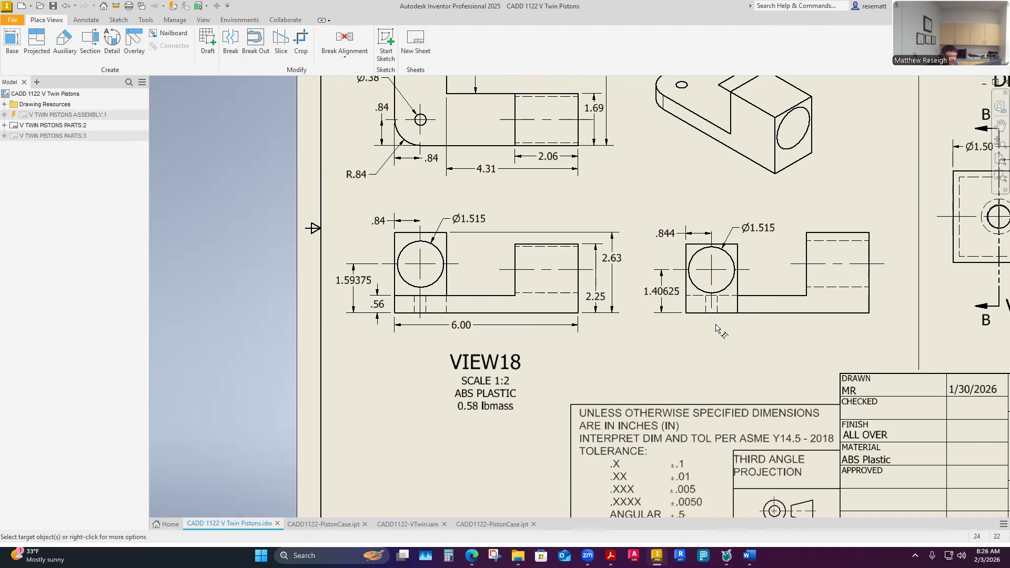
pyautogui.press('Escape')
pyautogui.click(65, 7)
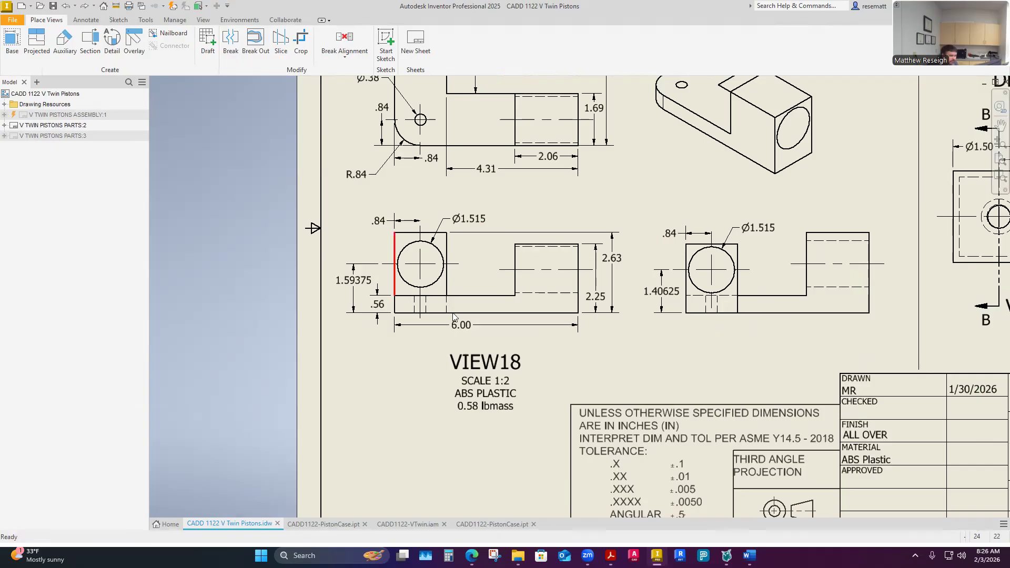
# Switch to the ABS Plastic piston case part and check the hole diameter expression in Sketch3 under Extrusion3.
pyautogui.scroll(4, 648, 358)
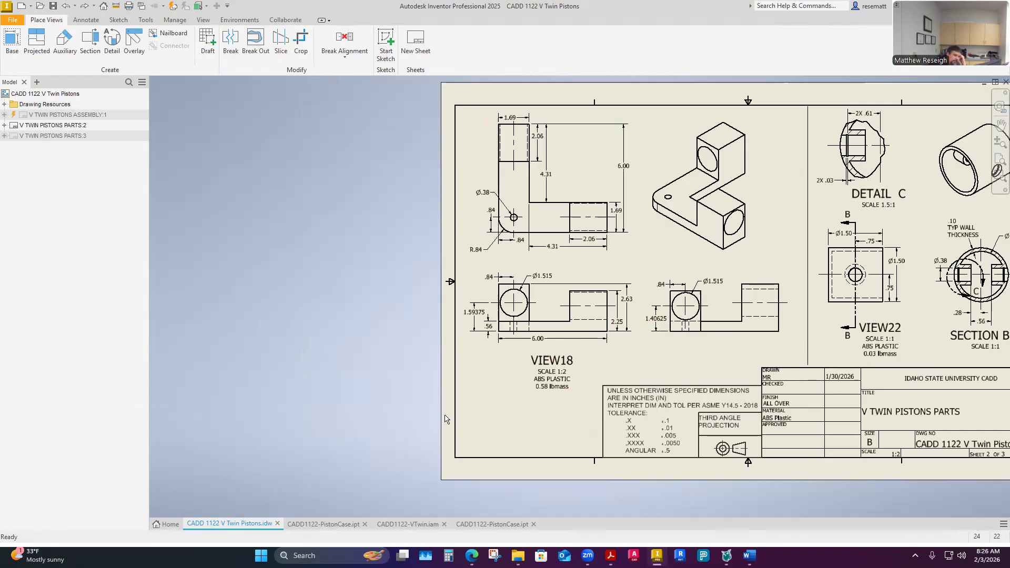
pyautogui.click(316, 524)
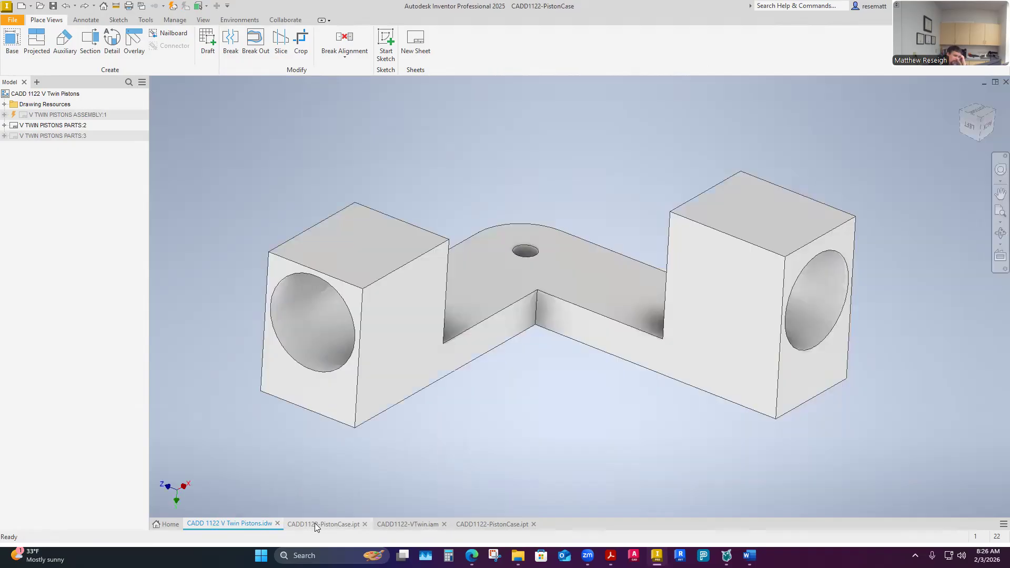
pyautogui.click(526, 251)
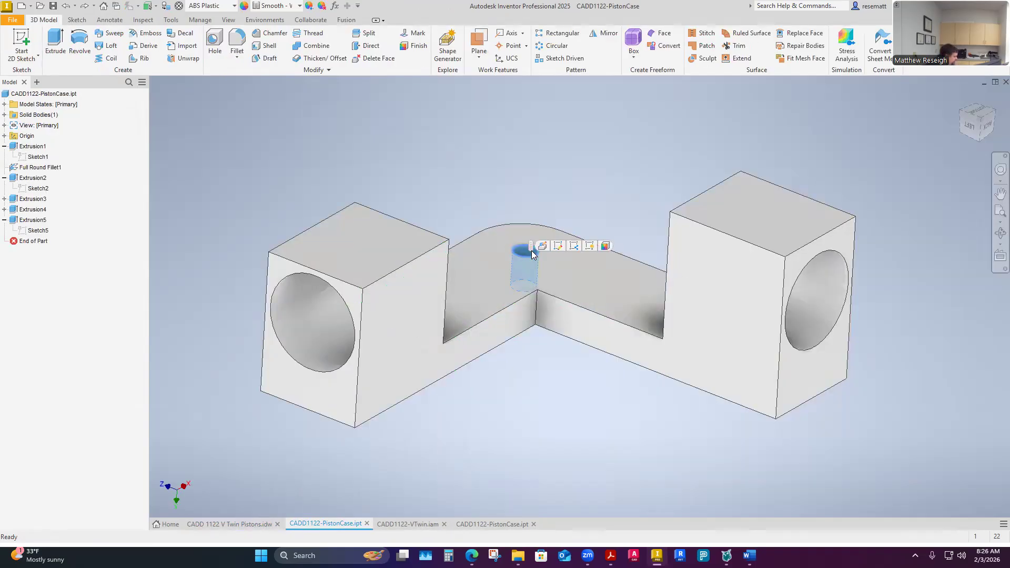
pyautogui.click(402, 178)
pyautogui.keyDown('shift'); pyautogui.moveTo(402, 178); pyautogui.dragTo(377, 237, button='middle'); pyautogui.keyUp('shift')
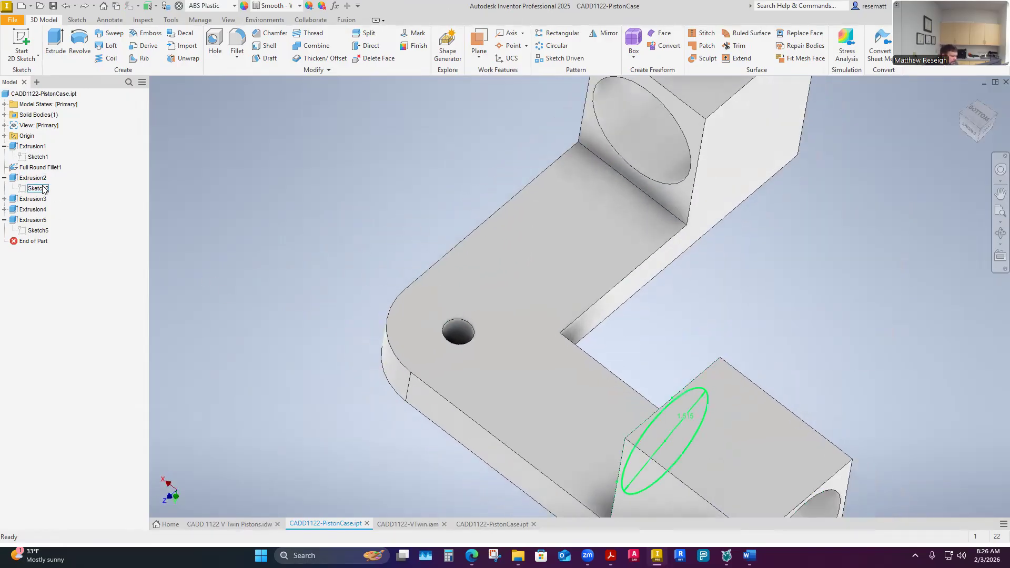
pyautogui.click(4, 198)
pyautogui.click(37, 210)
pyautogui.rightClick(36, 215)
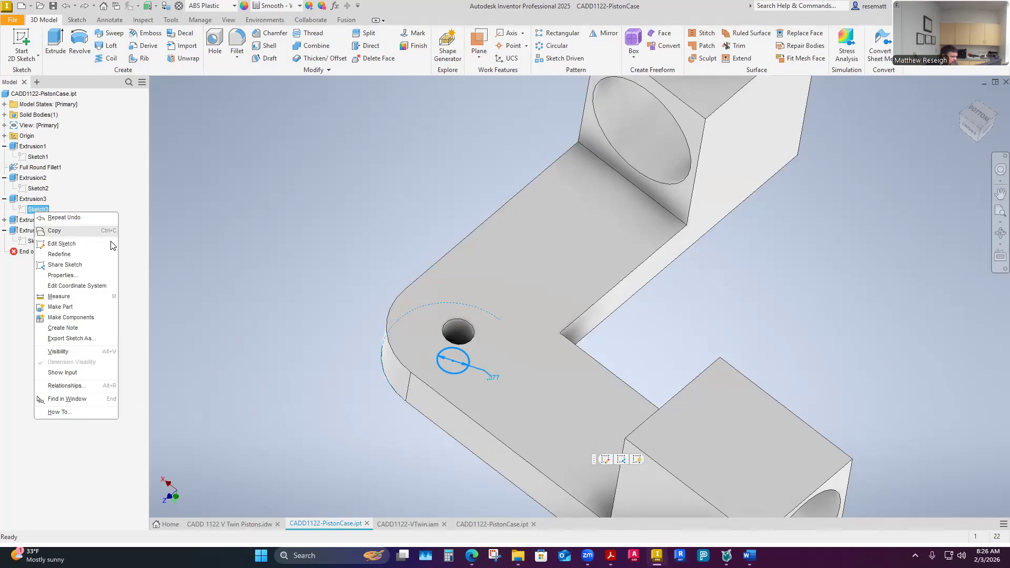
pyautogui.click(59, 243)
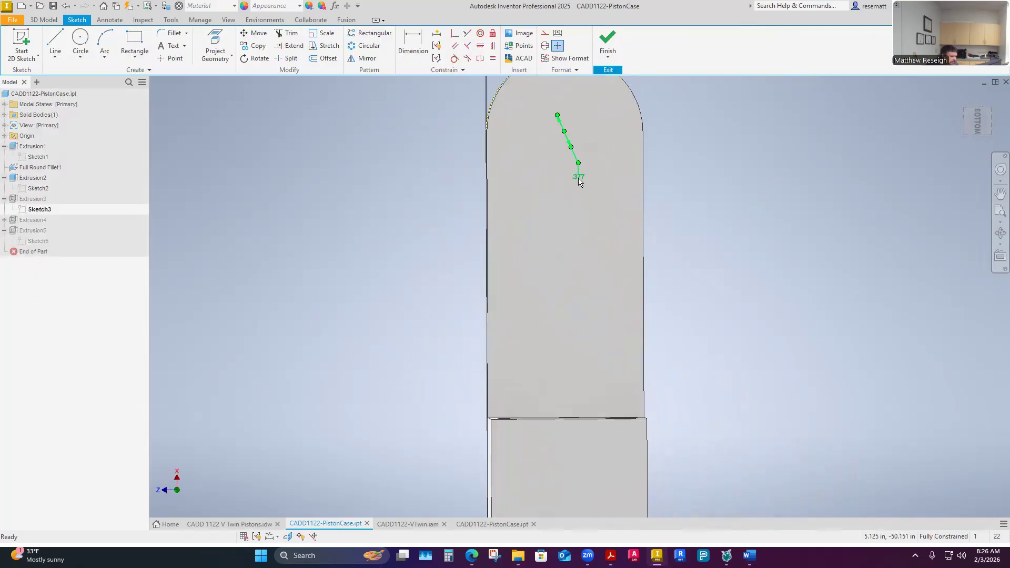
pyautogui.doubleClick(578, 178)
pyautogui.click(577, 218)
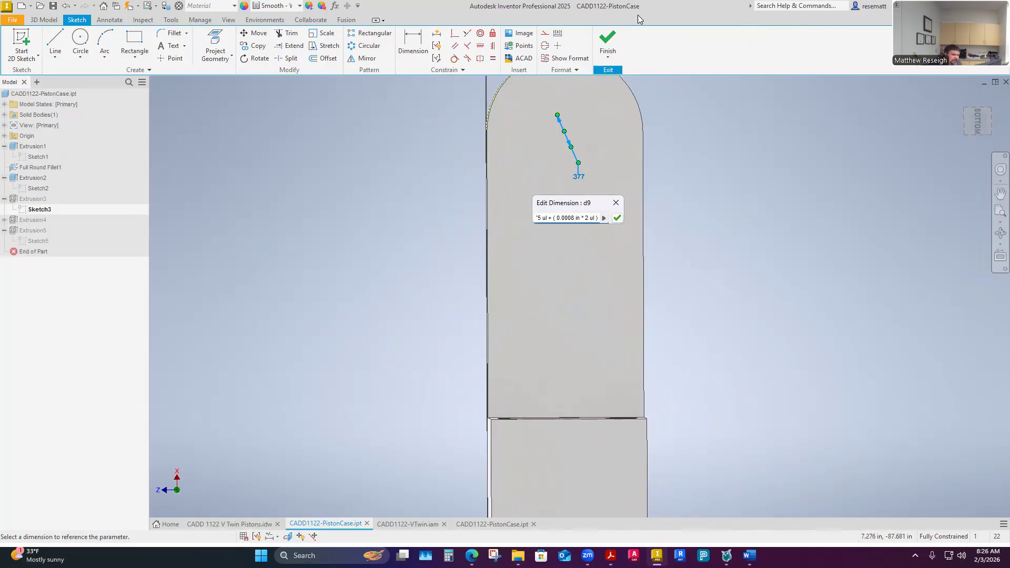
pyautogui.click(608, 42)
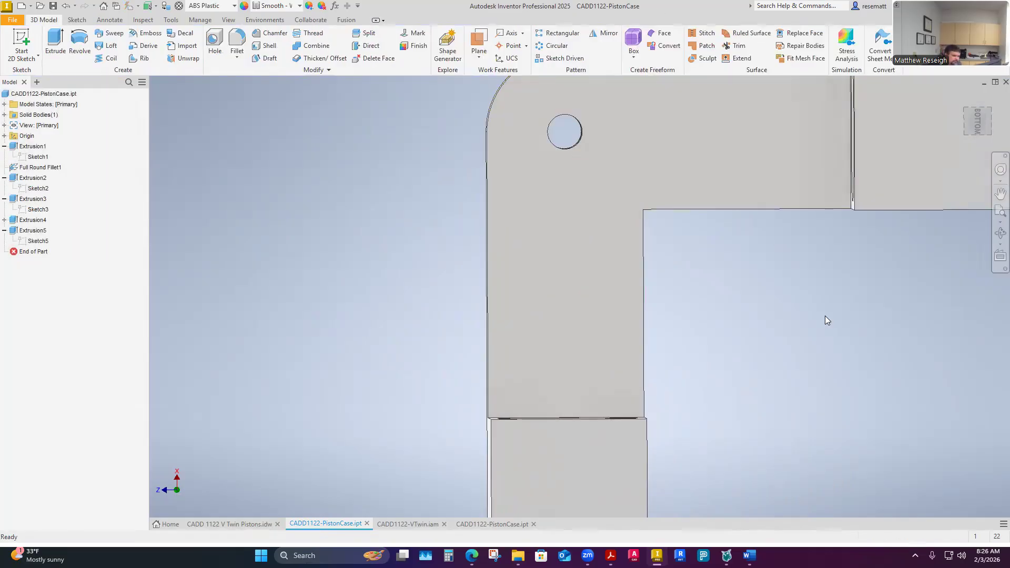
# Switch to the other CADD1122-PistonCase part, finish its open sketch, and check the hole diameter expression in Extrusion3's Sketch3.
pyautogui.click(488, 524)
pyautogui.click(609, 48)
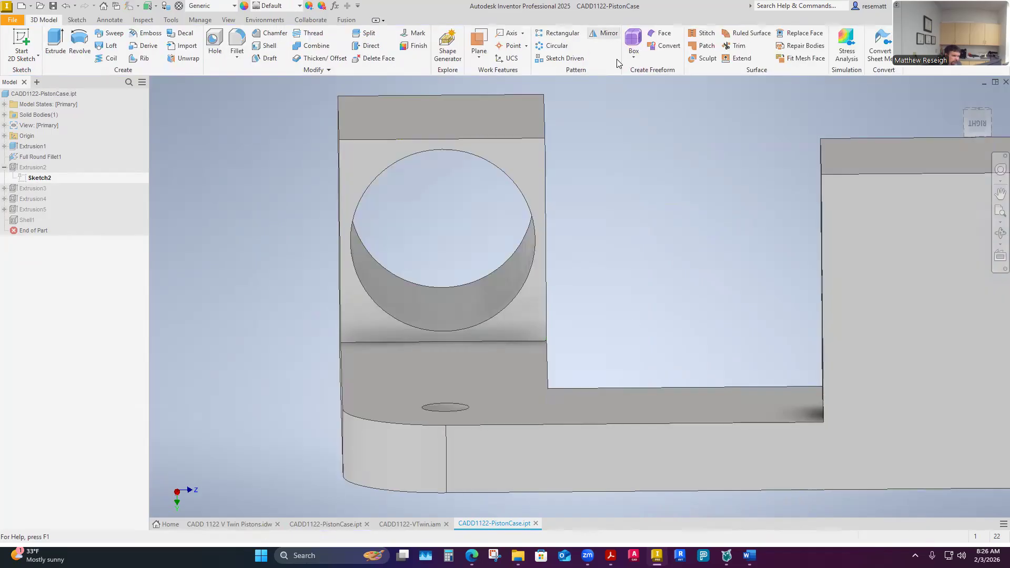
pyautogui.keyDown('shift'); pyautogui.moveTo(306, 373); pyautogui.dragTo(114, 226, button='middle'); pyautogui.keyUp('shift')
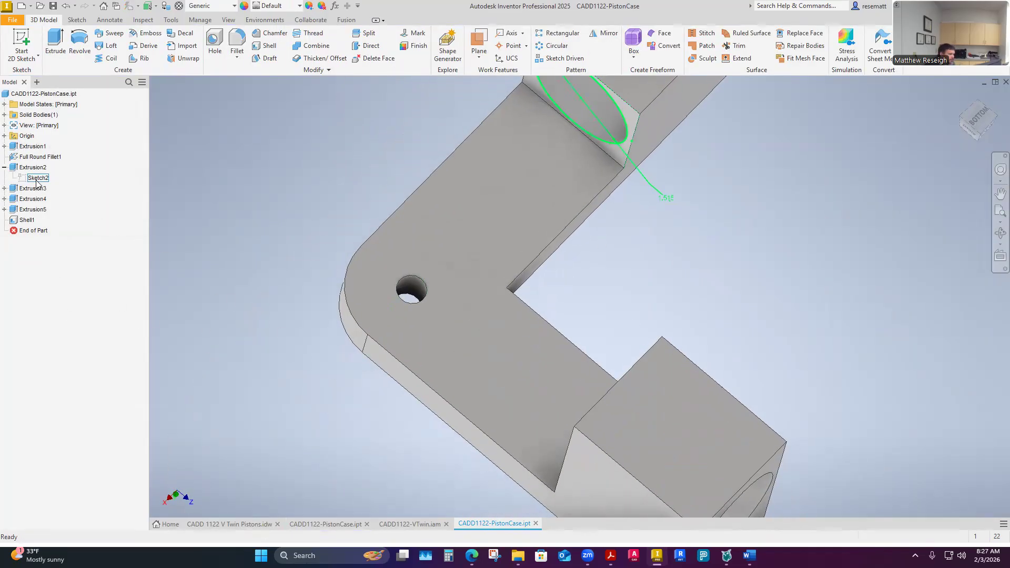
pyautogui.click(5, 188)
pyautogui.rightClick(33, 199)
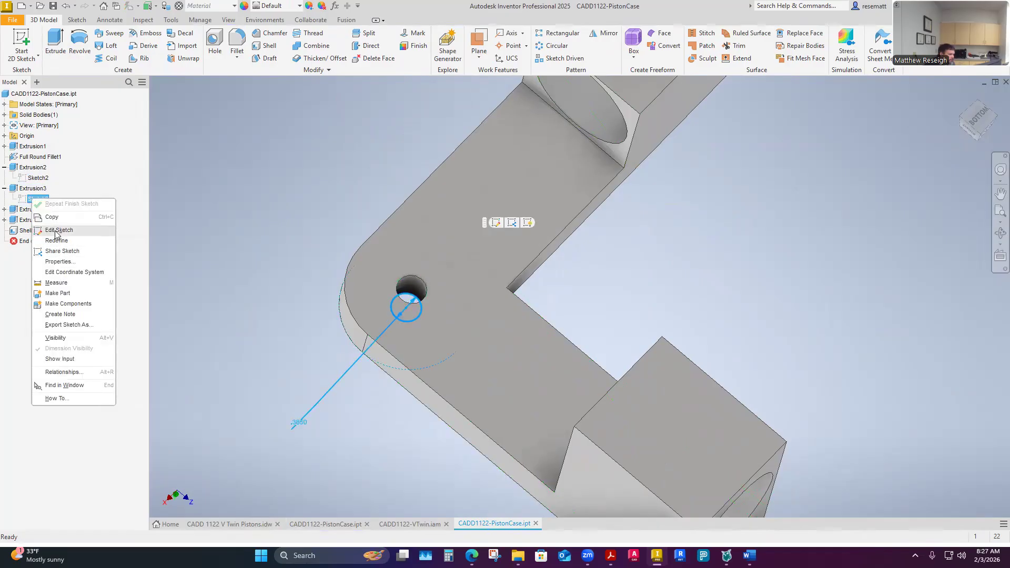
pyautogui.click(56, 231)
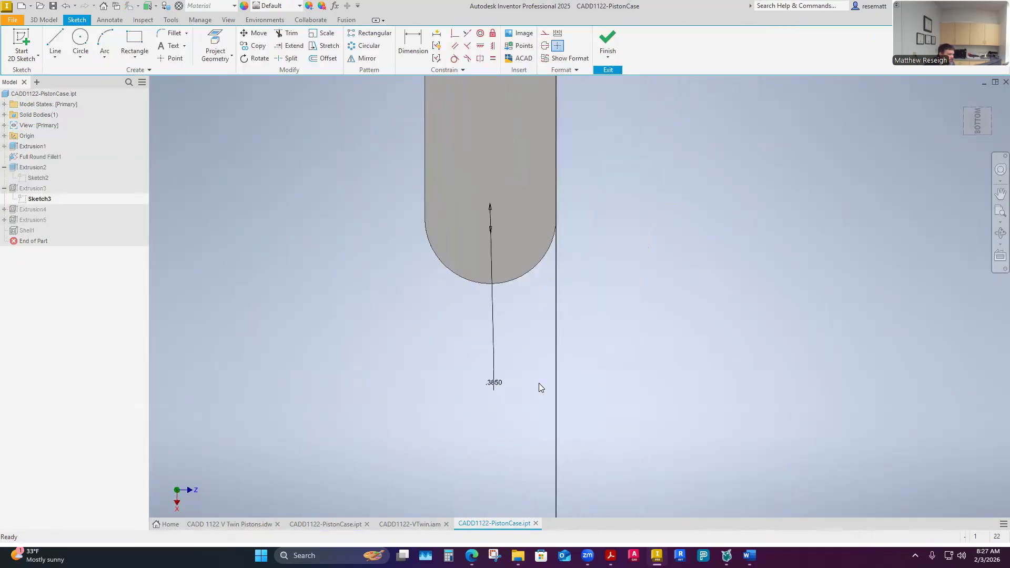
pyautogui.doubleClick(486, 346)
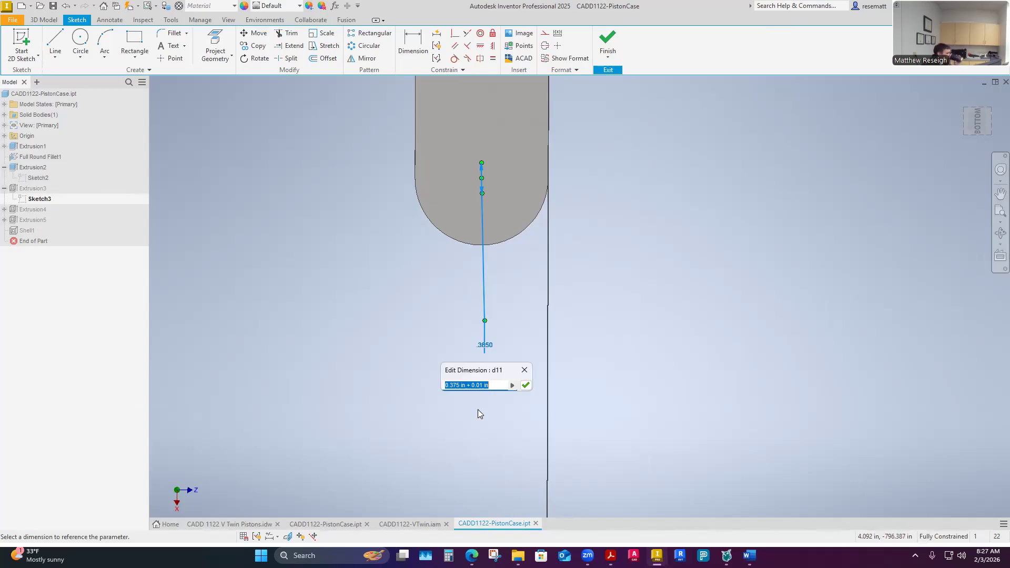
pyautogui.click(495, 335)
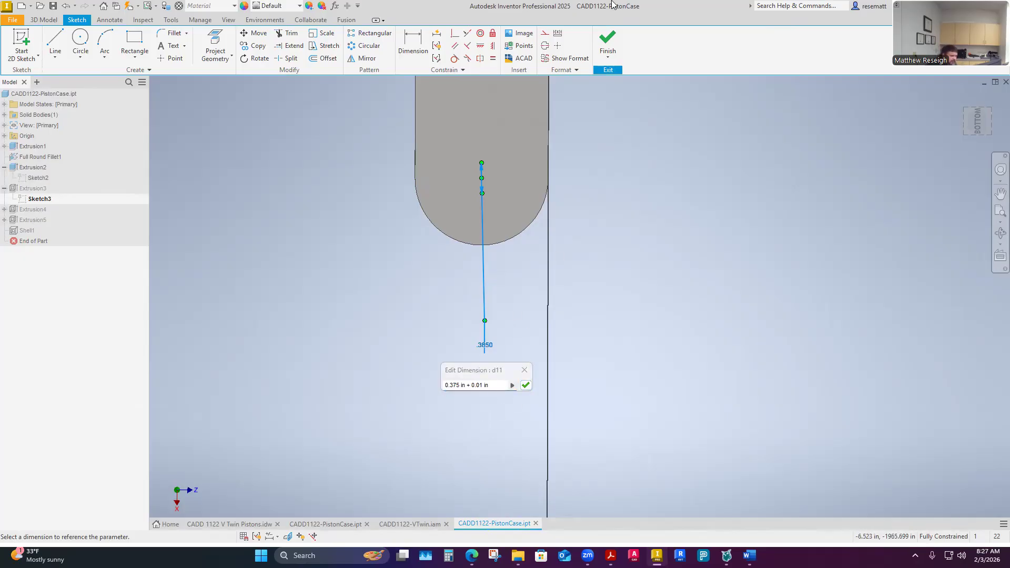
pyautogui.click(607, 41)
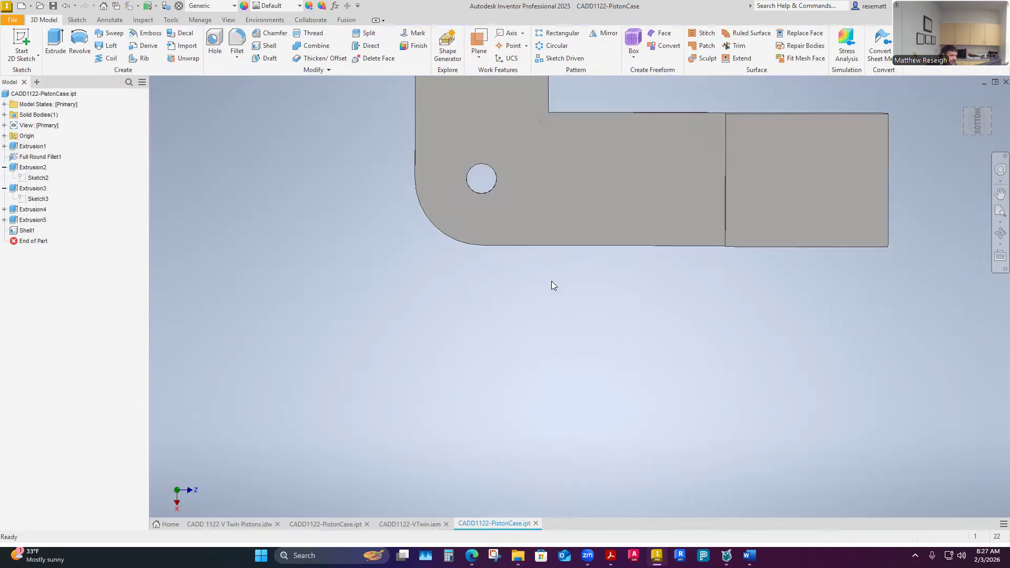
# Return to the ABS Plastic piston case part and stop the Show Screen session.
pyautogui.click(332, 524)
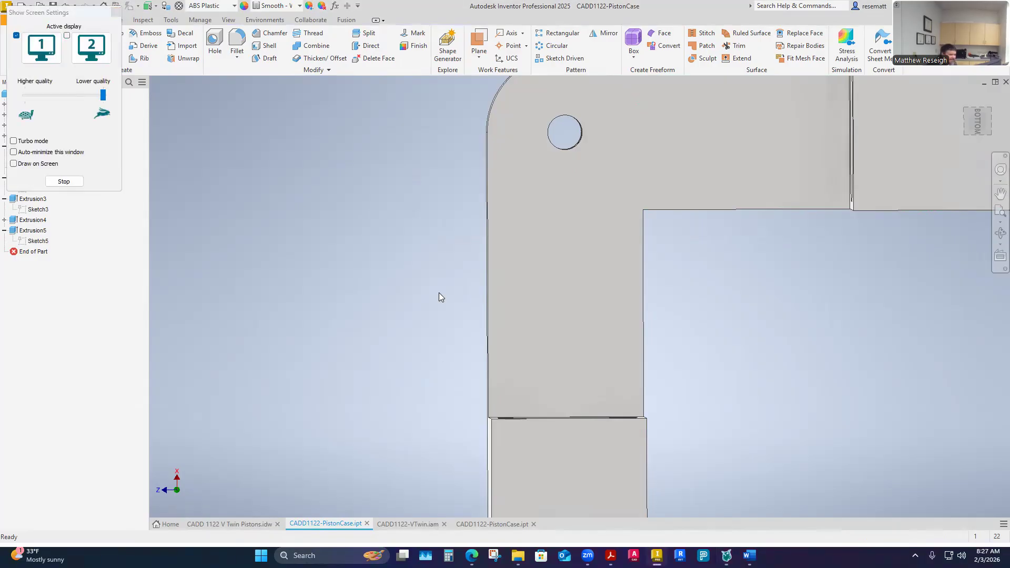
pyautogui.press('F5')
pyautogui.click(63, 180)
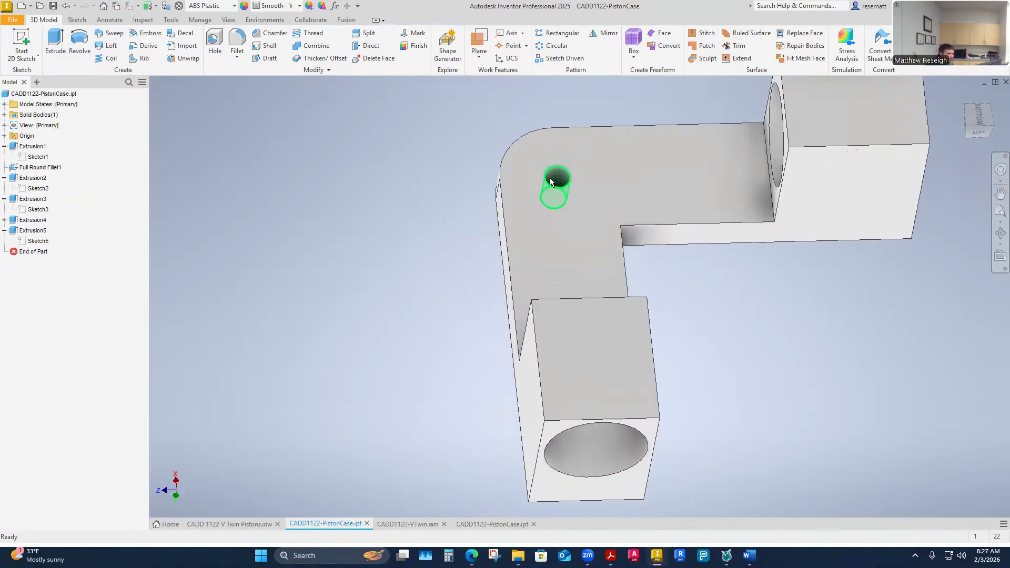
pyautogui.keyDown('shift'); pyautogui.moveTo(392, 286); pyautogui.dragTo(343, 409, button='middle'); pyautogui.keyUp('shift')
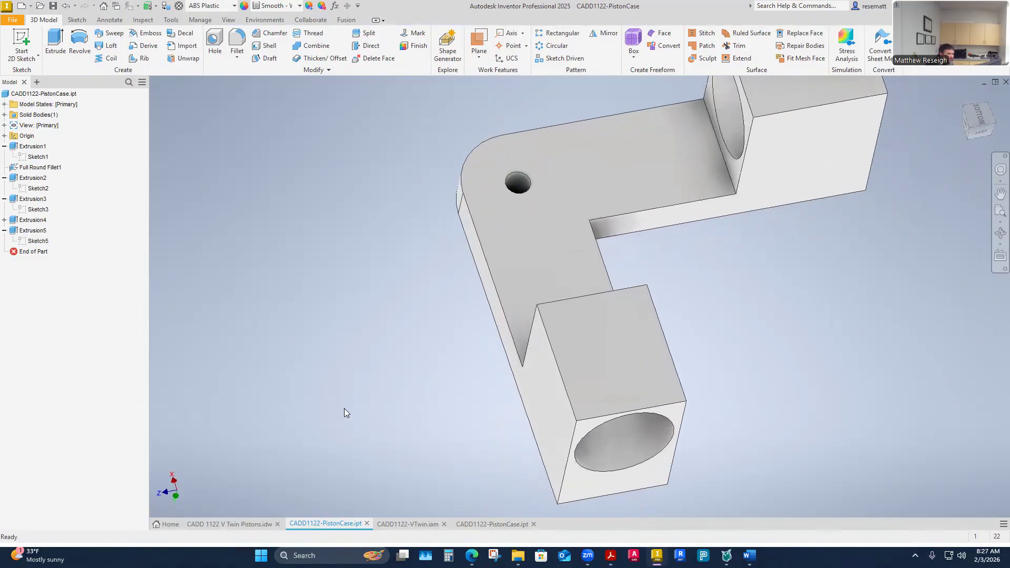
# Set the hole diameter in Extrusion3's Sketch3 to .375 + .010 and finish the sketch.
pyautogui.rightClick(34, 212)
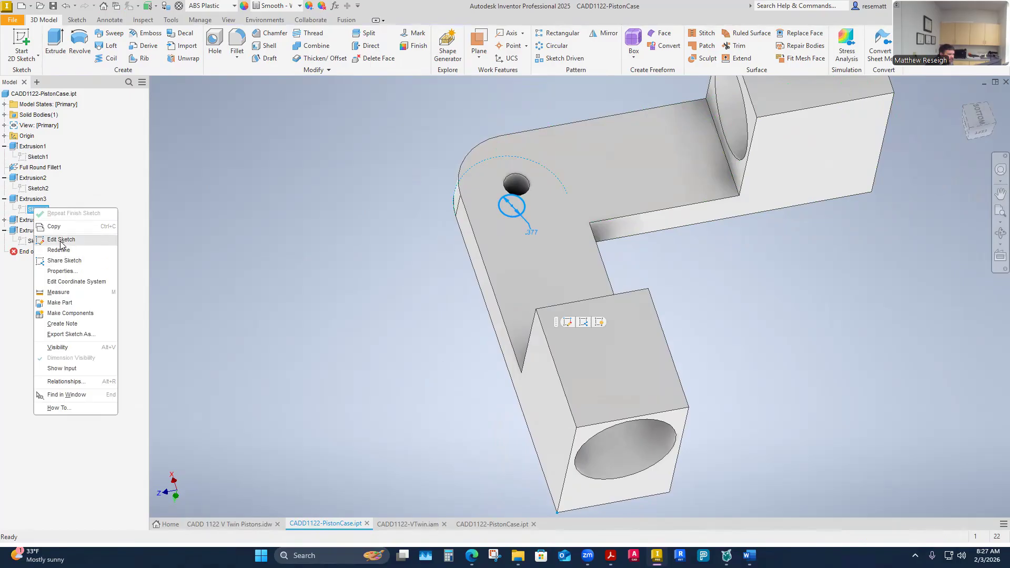
pyautogui.click(57, 240)
pyautogui.doubleClick(590, 180)
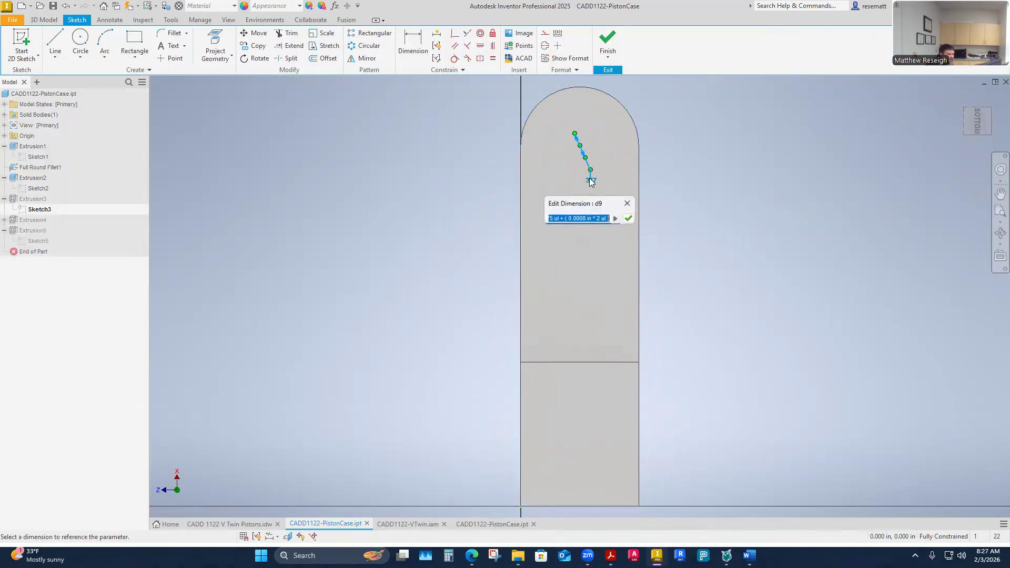
pyautogui.moveTo(561, 220); pyautogui.dragTo(499, 225)
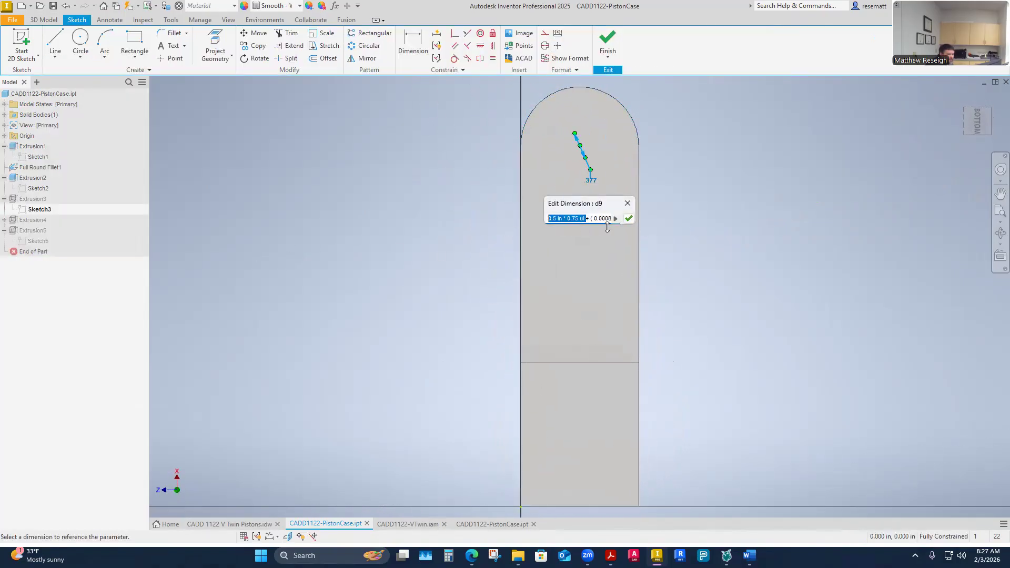
pyautogui.write('.375')
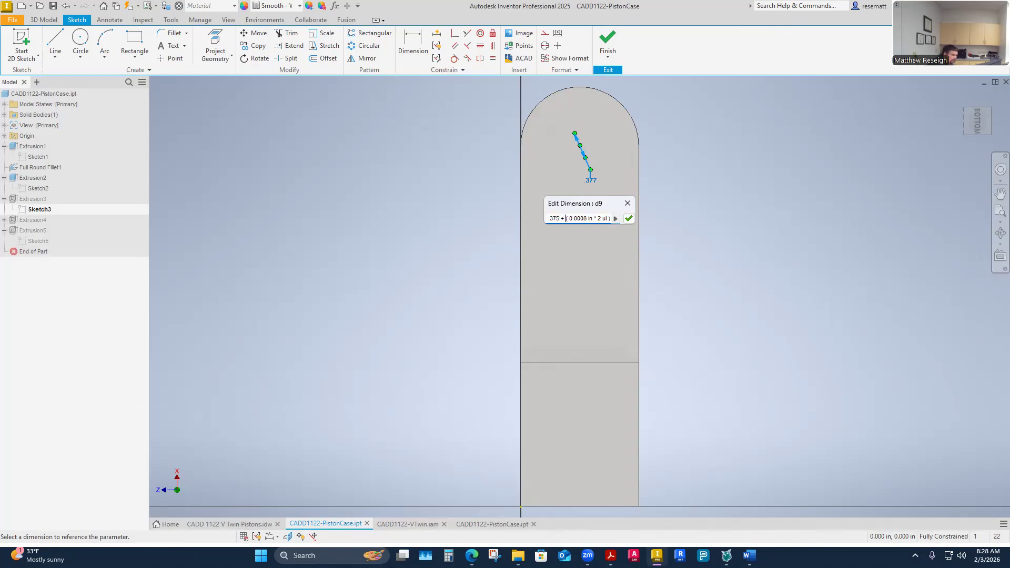
pyautogui.press('Delete')
pyautogui.press('Delete')
pyautogui.press('Delete')
pyautogui.press('Delete')
pyautogui.press('Delete')
pyautogui.press('Delete')
pyautogui.press('Delete')
pyautogui.press('Delete')
pyautogui.press('Delete')
pyautogui.press('Delete')
pyautogui.press('Delete')
pyautogui.press('Delete')
pyautogui.press('Delete')
pyautogui.press('Delete')
pyautogui.press('Delete')
pyautogui.press('Delete')
pyautogui.write('.010')
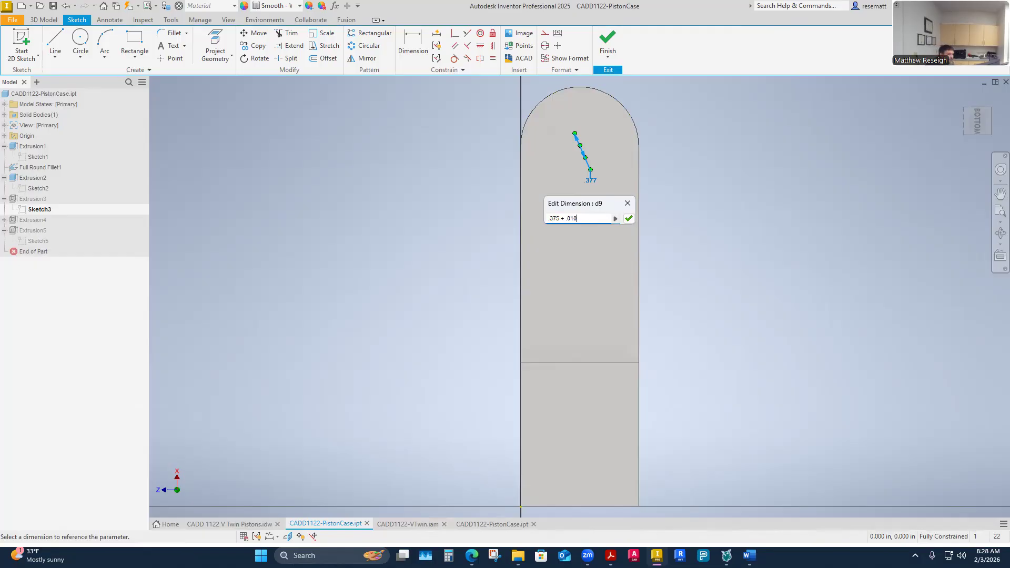
pyautogui.click(629, 219)
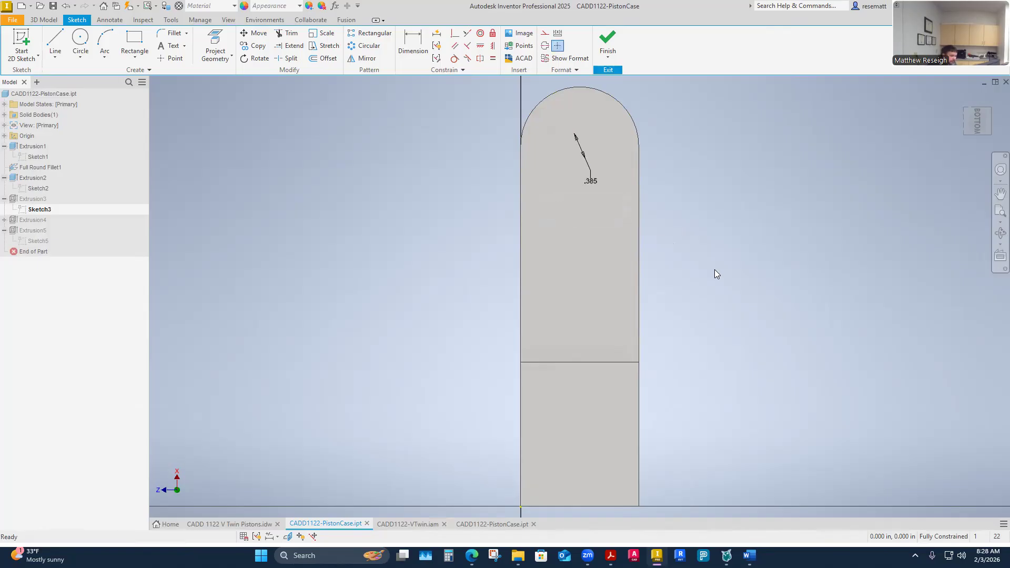
pyautogui.click(607, 42)
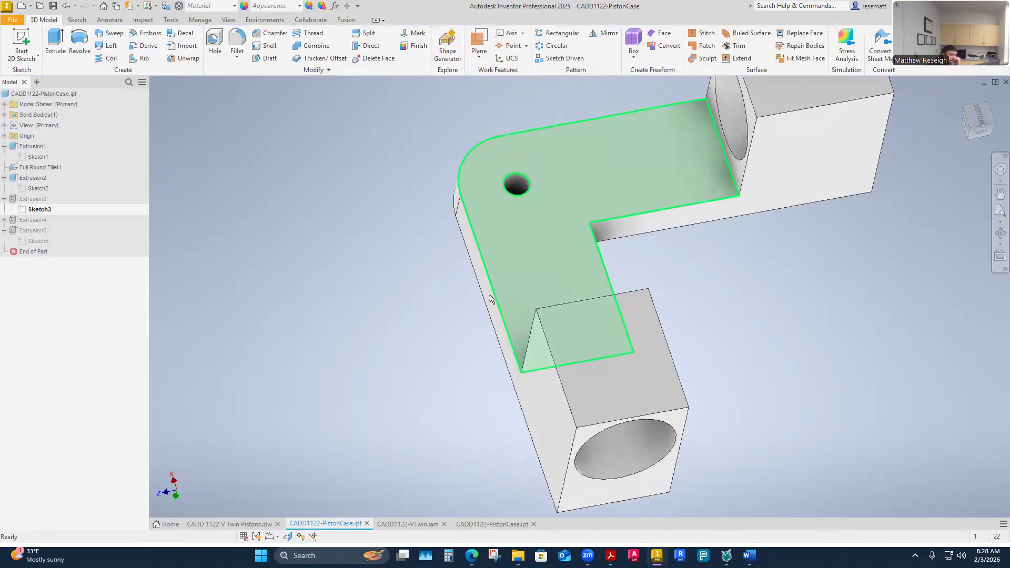
# Return to the V Twin Pistons drawing and set the case's pin hole diameter dimension to three-decimal precision.
pyautogui.click(258, 522)
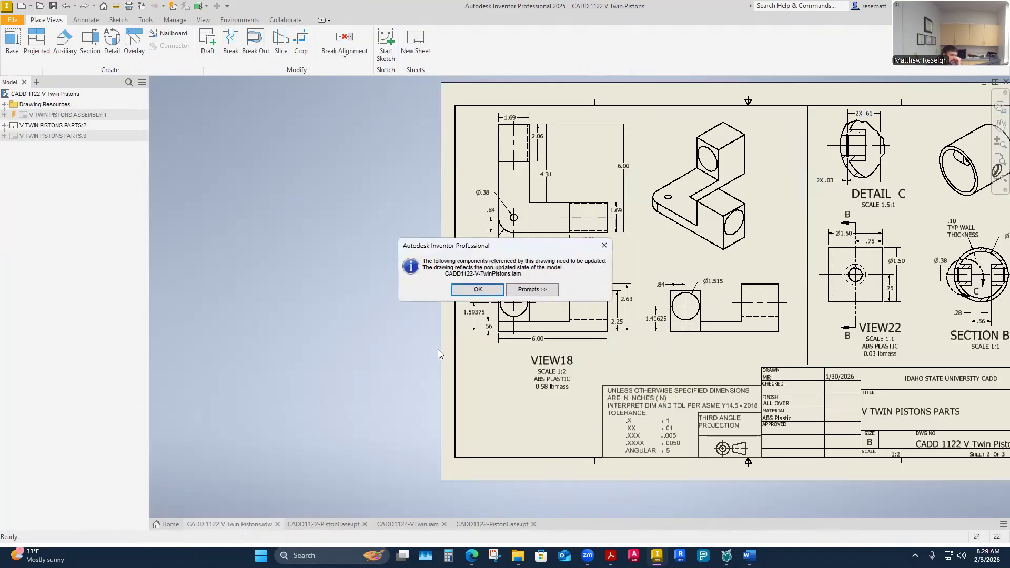
pyautogui.click(475, 288)
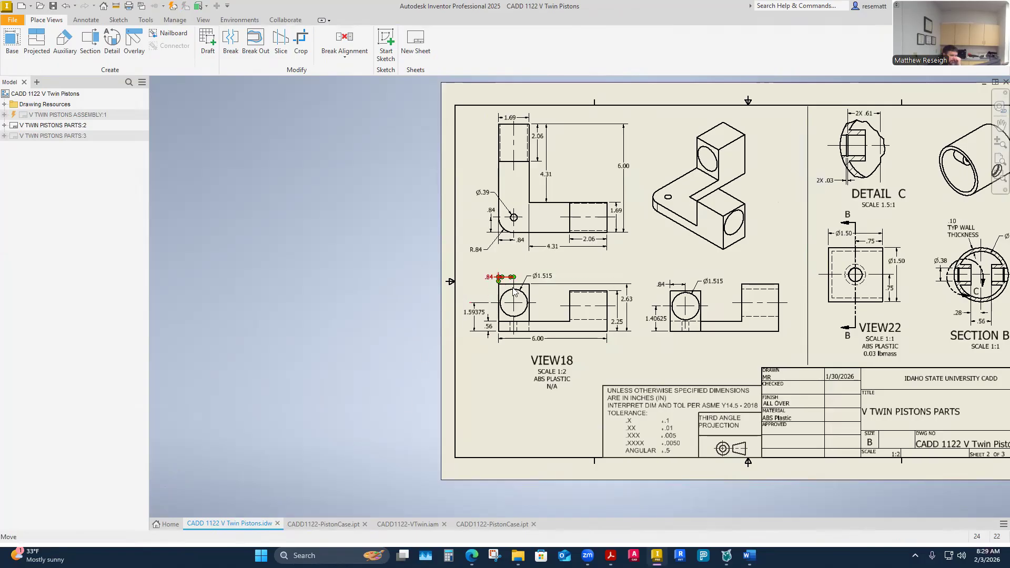
pyautogui.scroll(1, 487, 195)
pyautogui.scroll(3, 486, 195)
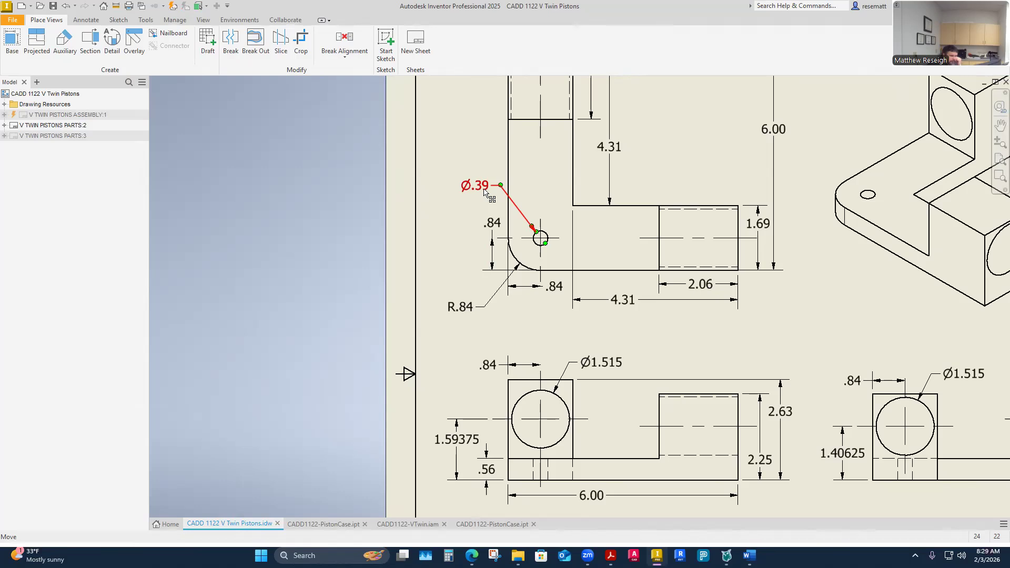
pyautogui.rightClick(484, 192)
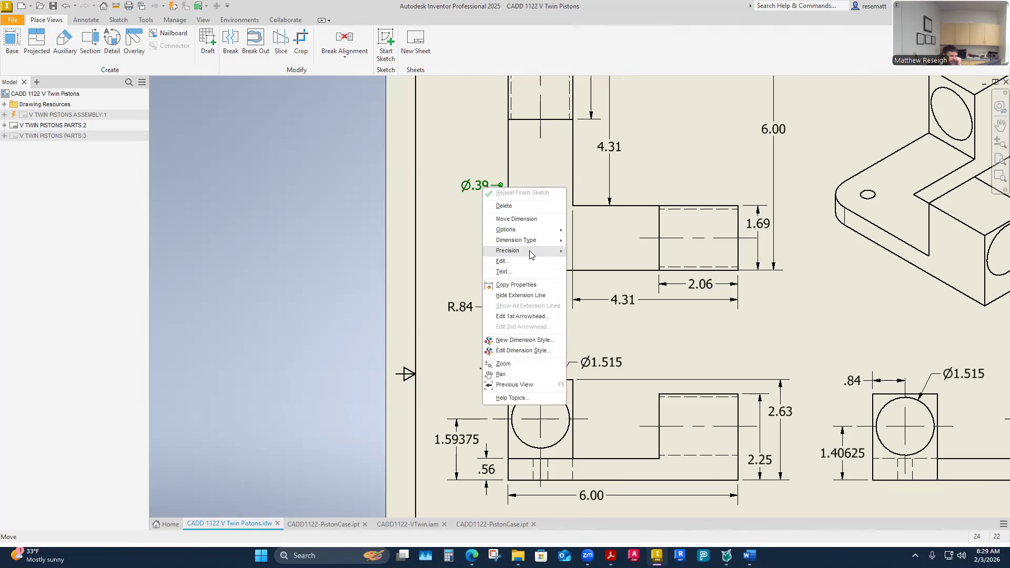
pyautogui.moveTo(530, 255)
pyautogui.click(595, 286)
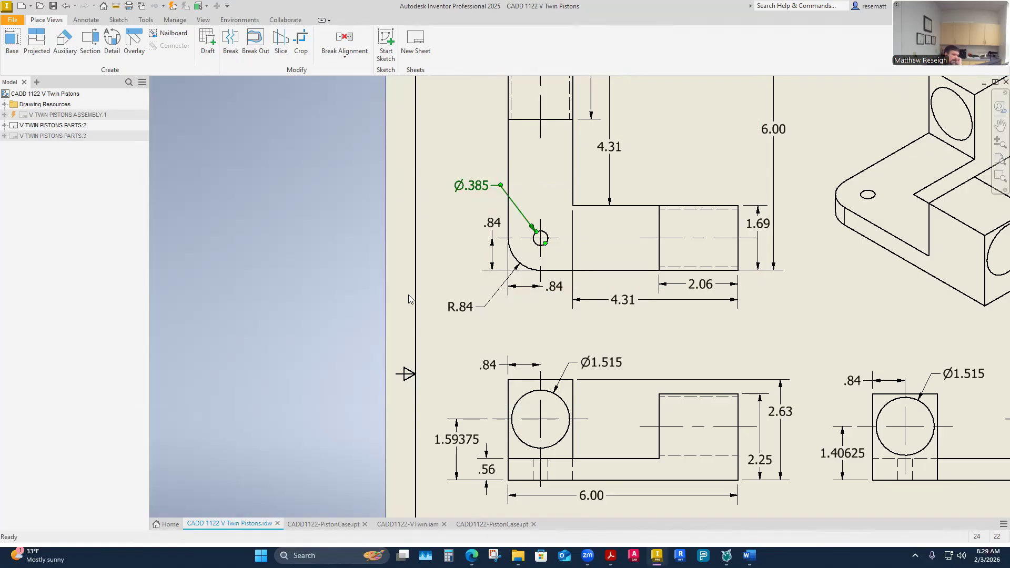
# Try four-decimal precision on the case's pin hole diameter dimension and set it back to three decimals.
pyautogui.rightClick(477, 188)
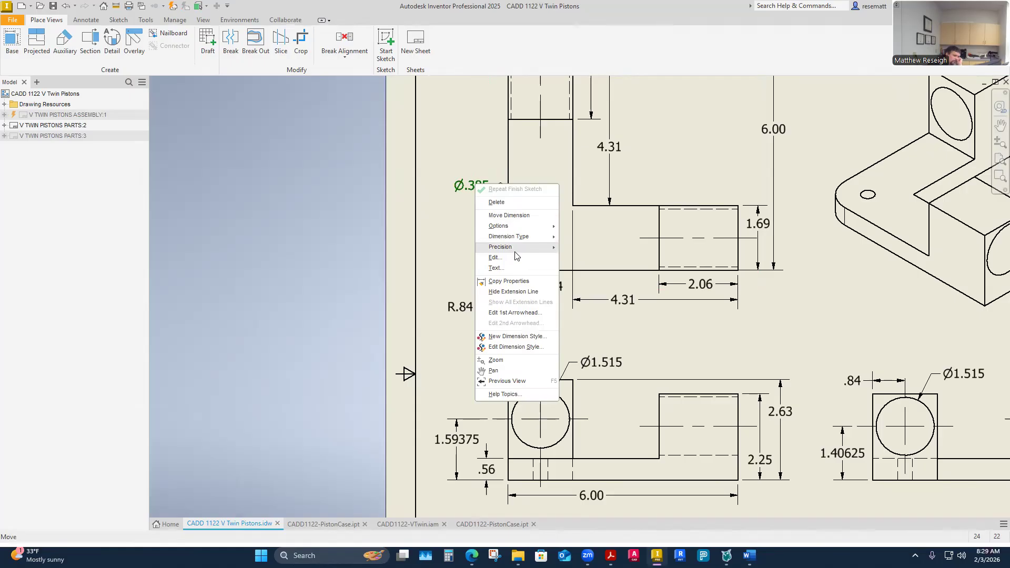
pyautogui.moveTo(546, 248)
pyautogui.click(595, 297)
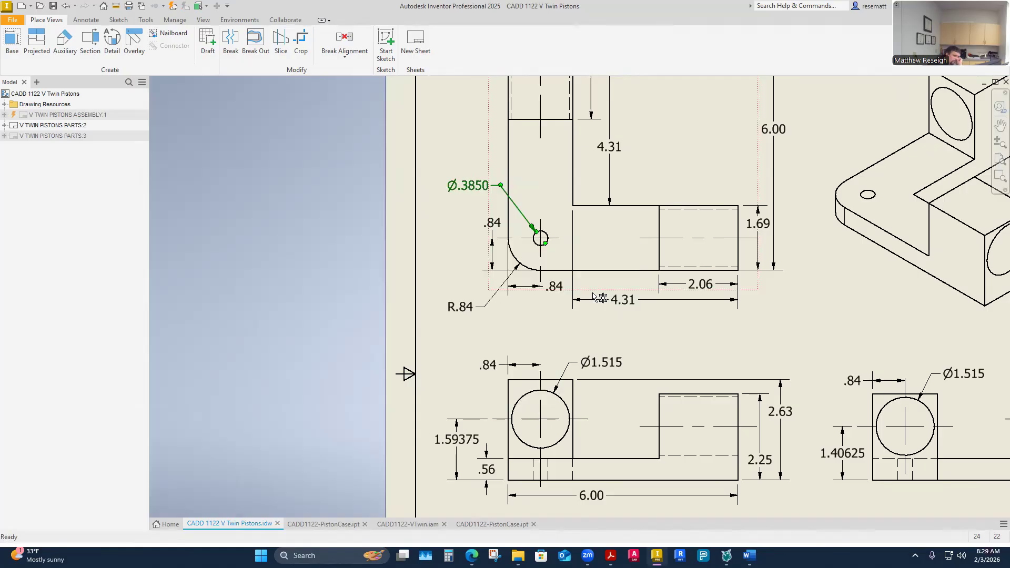
pyautogui.rightClick(465, 185)
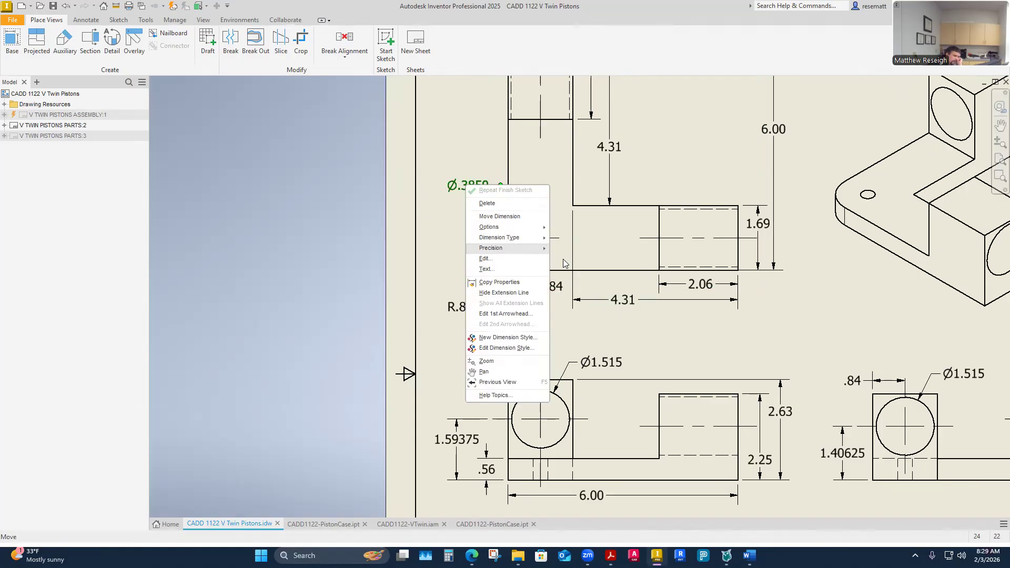
pyautogui.moveTo(547, 250)
pyautogui.click(578, 281)
pyautogui.click(427, 115)
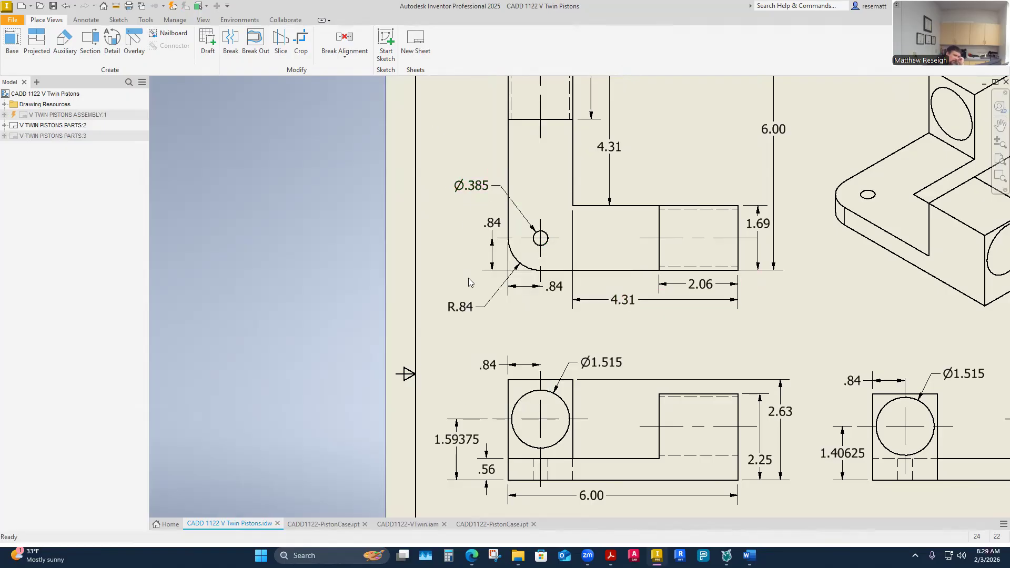
# Save the drawing with its changed dependent files and close the ABS Plastic piston case part.
pyautogui.scroll(-3, 469, 282)
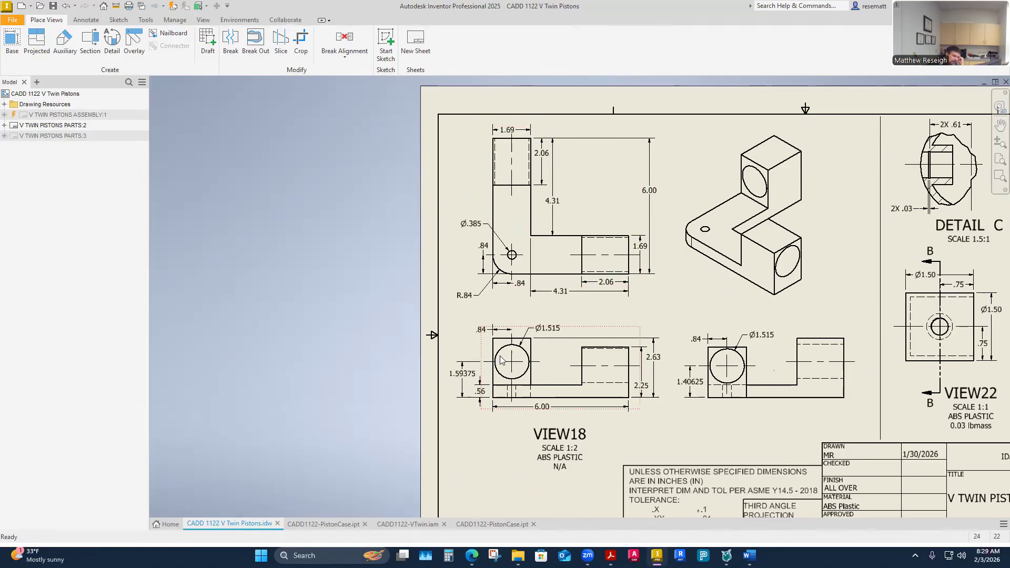
pyautogui.scroll(-3, 500, 356)
pyautogui.scroll(3, 609, 351)
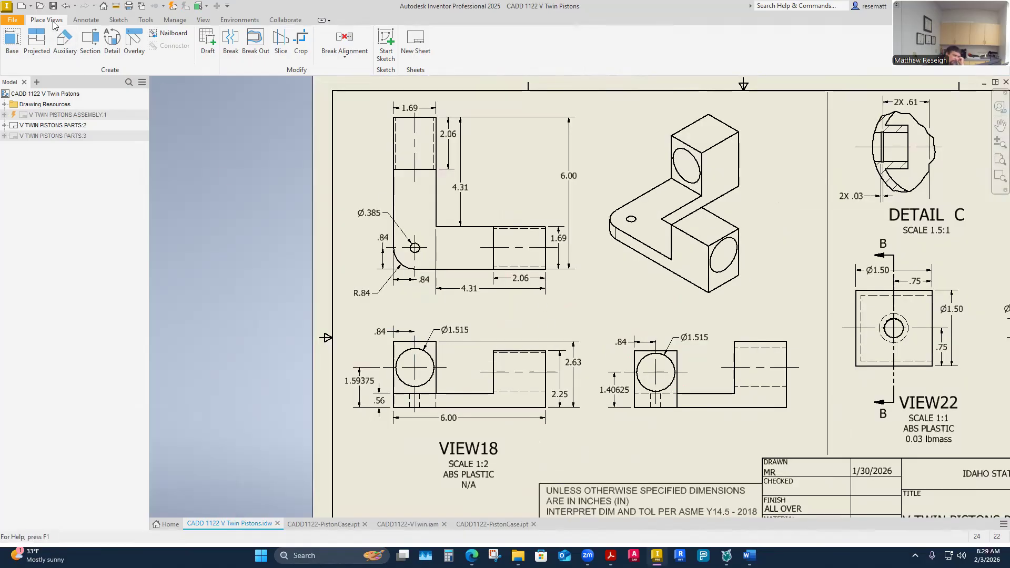
pyautogui.click(52, 6)
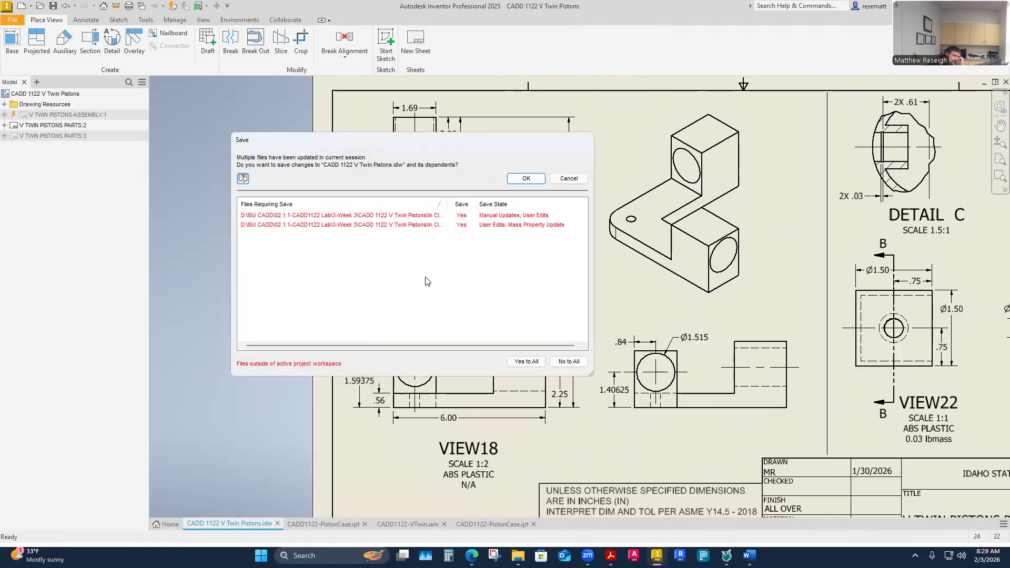
pyautogui.click(524, 179)
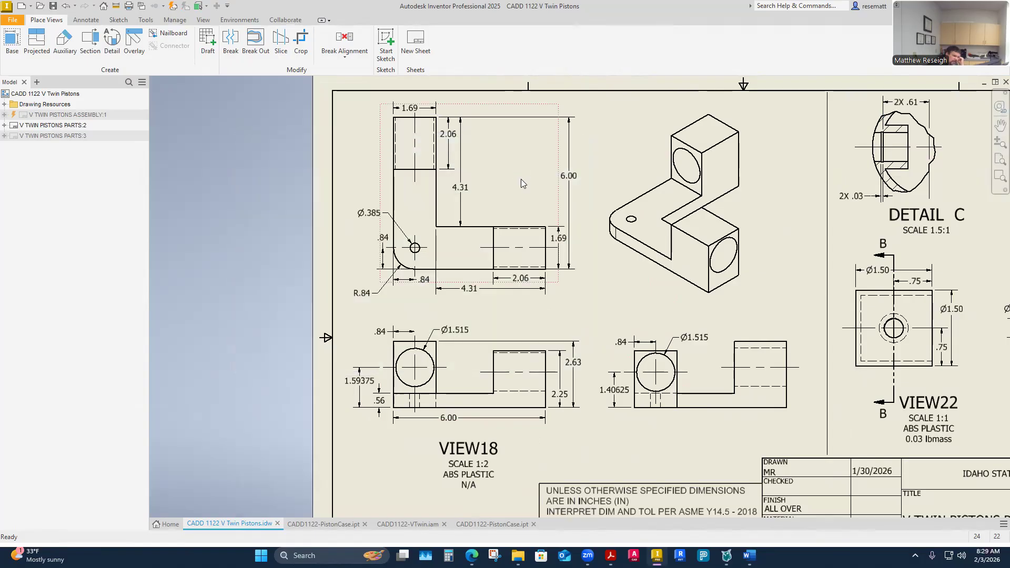
pyautogui.click(324, 524)
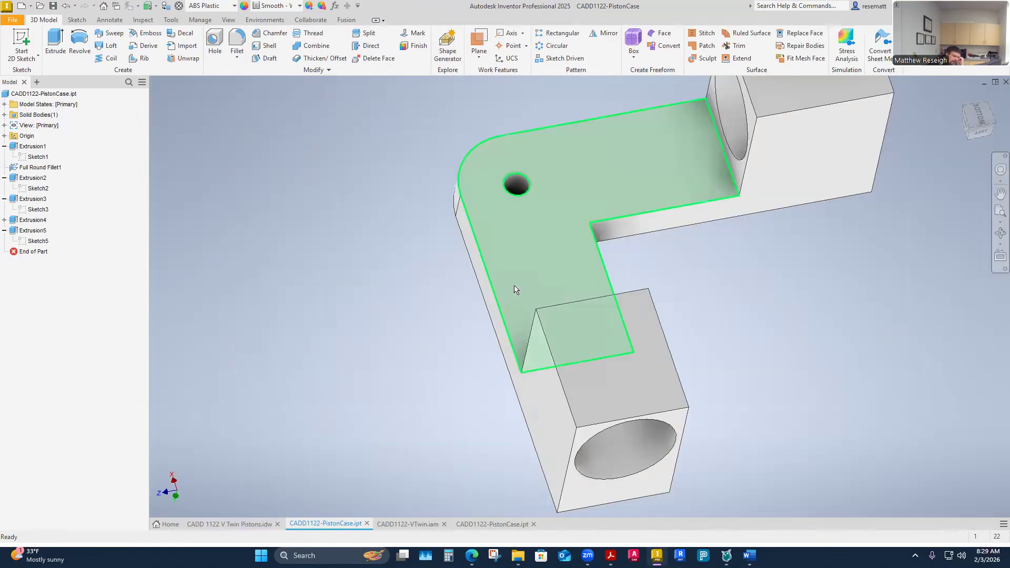
pyautogui.click(366, 524)
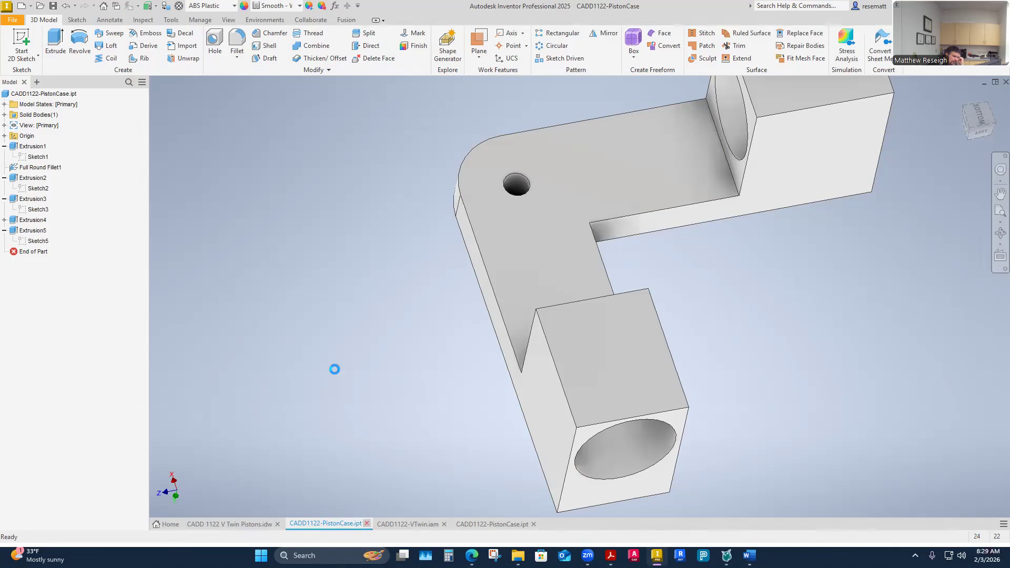
# Examine the piston's dimensions in VIEW22, Detail C and Section B-B on the parts sheet.
pyautogui.scroll(-5, 316, 387)
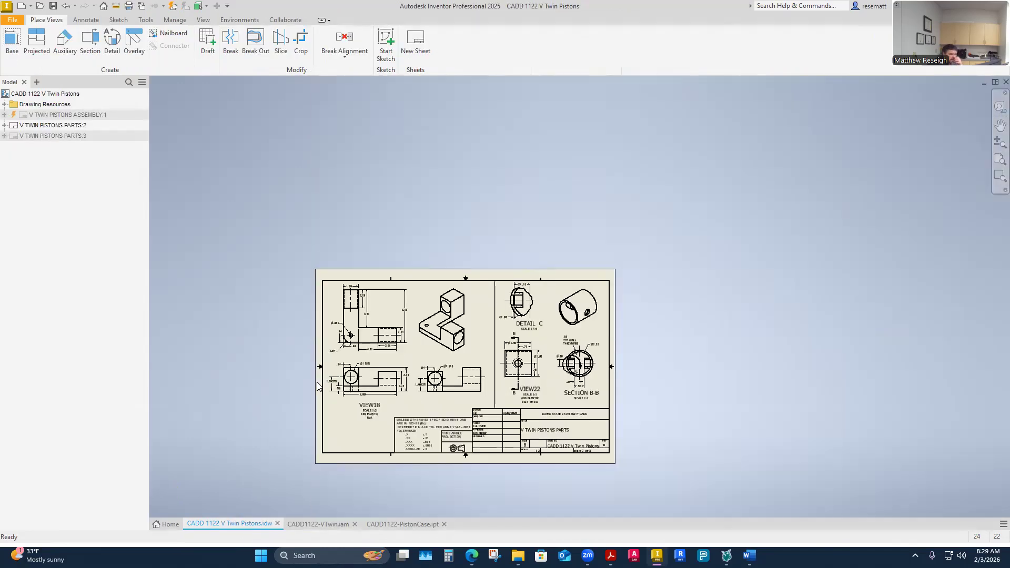
pyautogui.scroll(4, 555, 373)
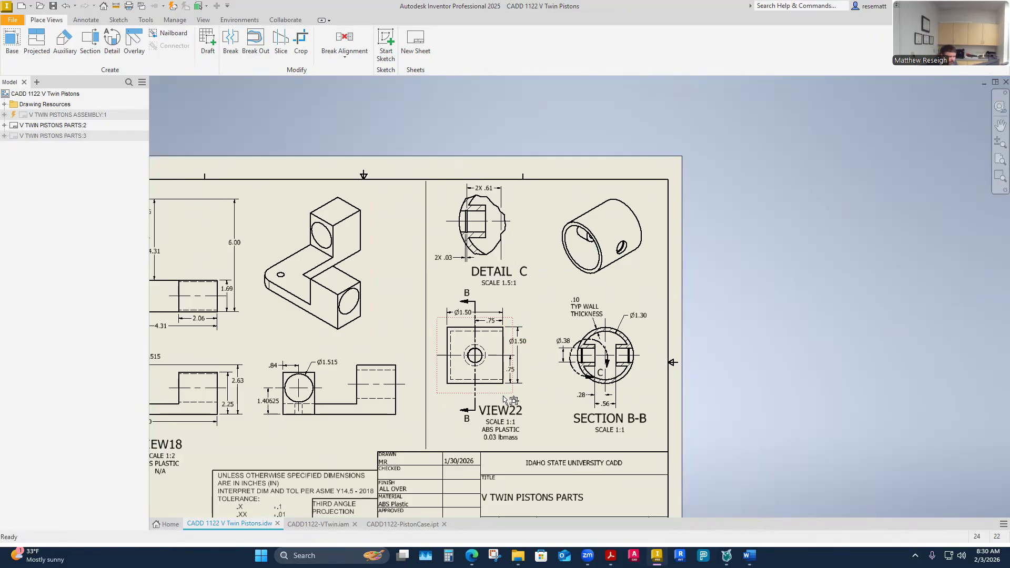
pyautogui.scroll(1, 438, 390)
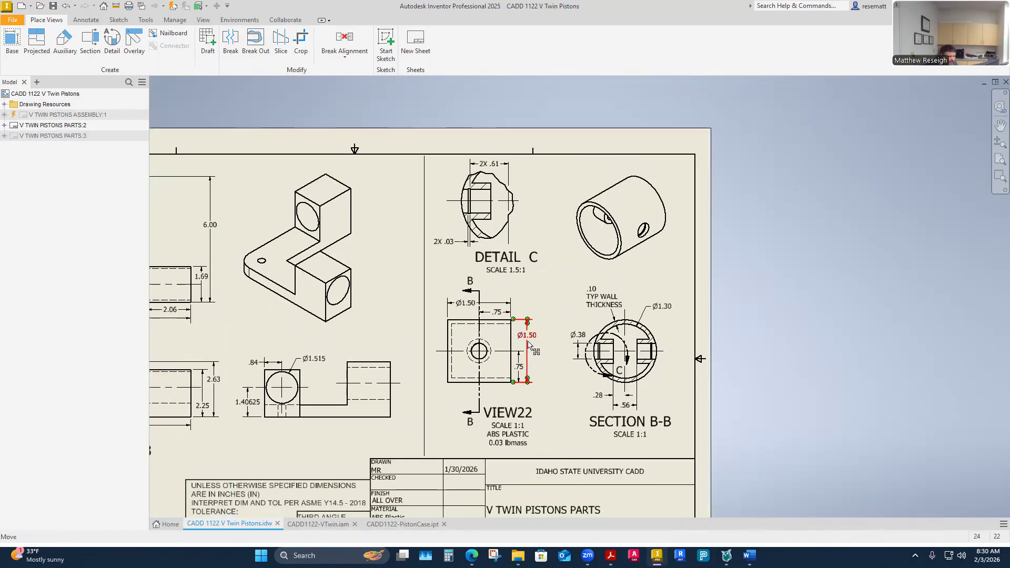
pyautogui.moveTo(479, 355); pyautogui.dragTo(485, 361)
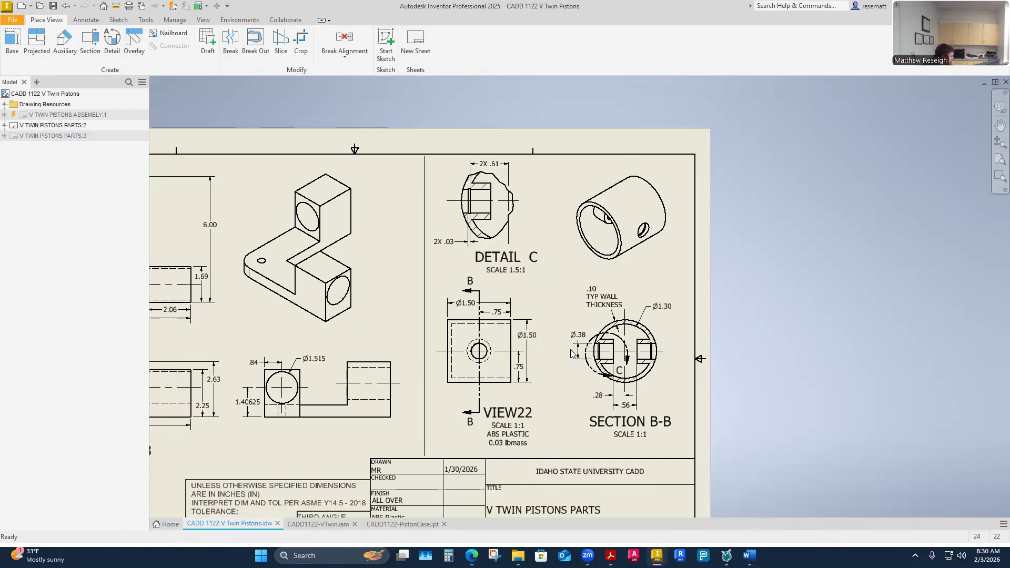
pyautogui.scroll(-3, 557, 361)
pyautogui.scroll(3, 556, 360)
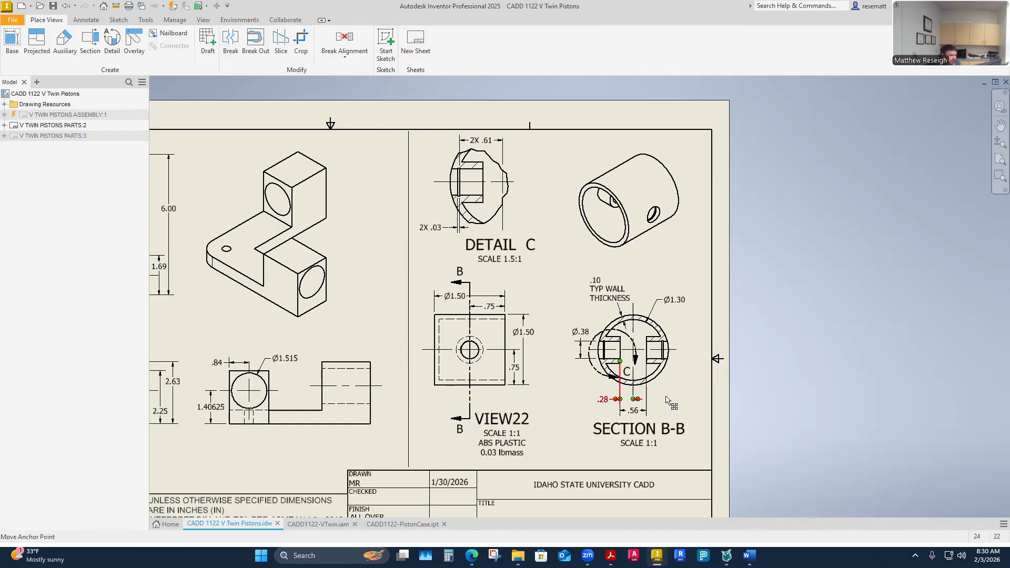
pyautogui.scroll(5, 644, 385)
pyautogui.scroll(-3, 644, 385)
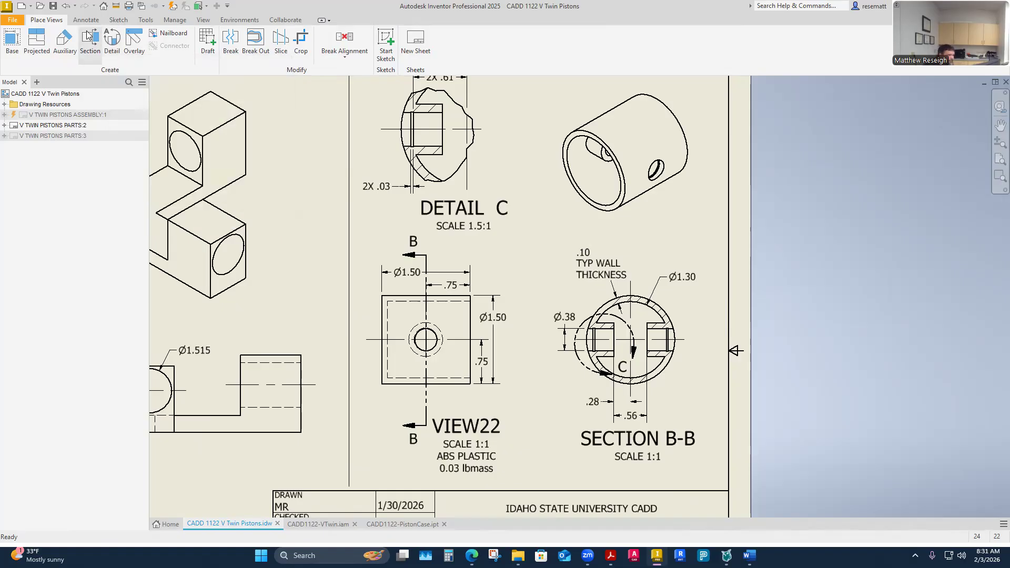
pyautogui.click(111, 44)
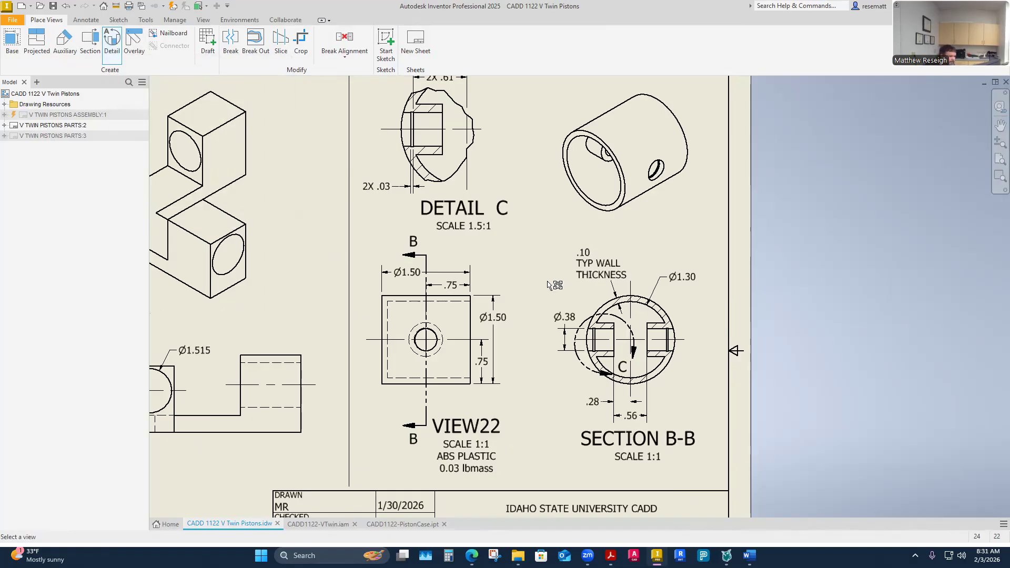
pyautogui.click(691, 305)
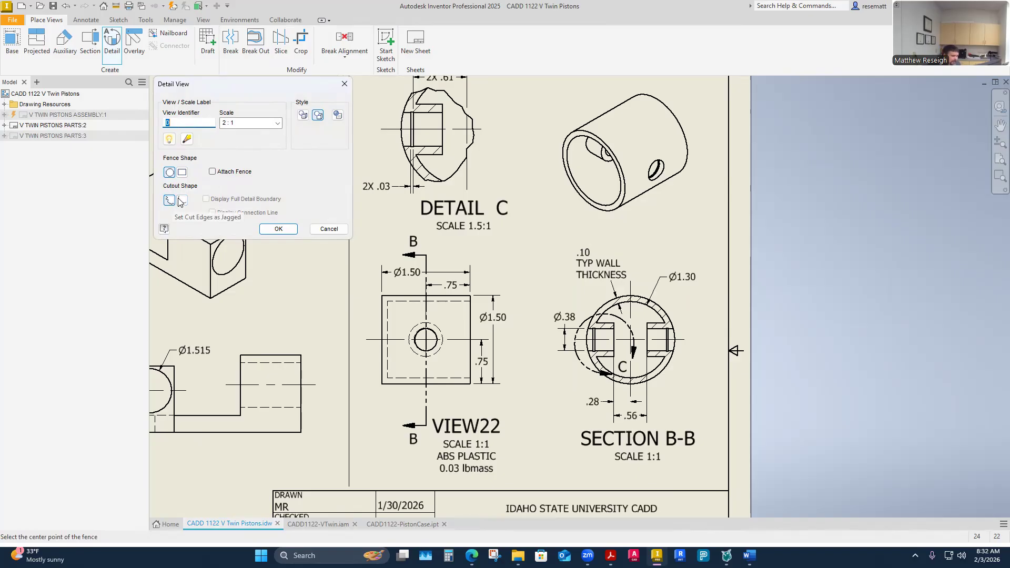
pyautogui.scroll(-1, 350, 164)
pyautogui.scroll(2, 404, 160)
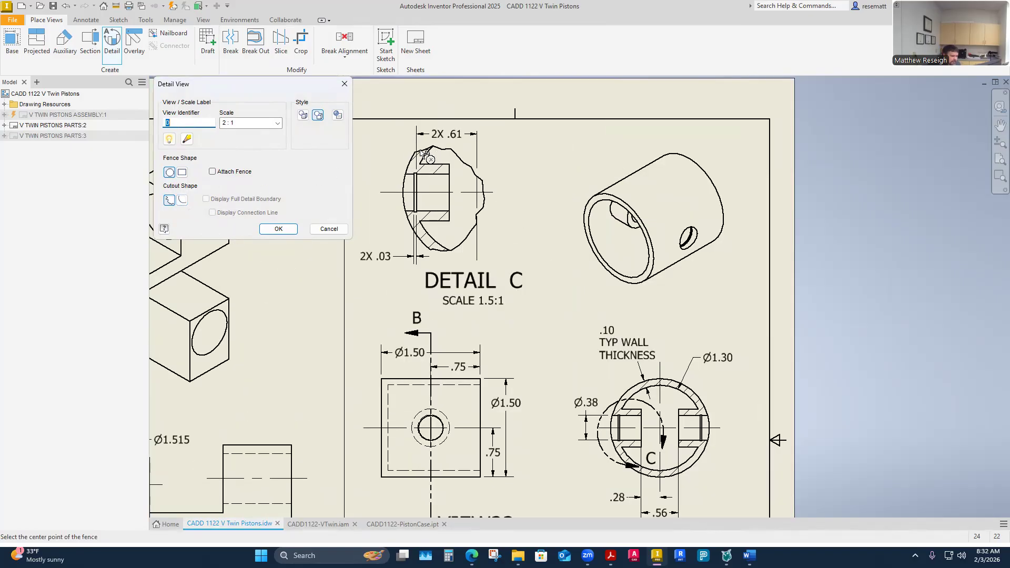
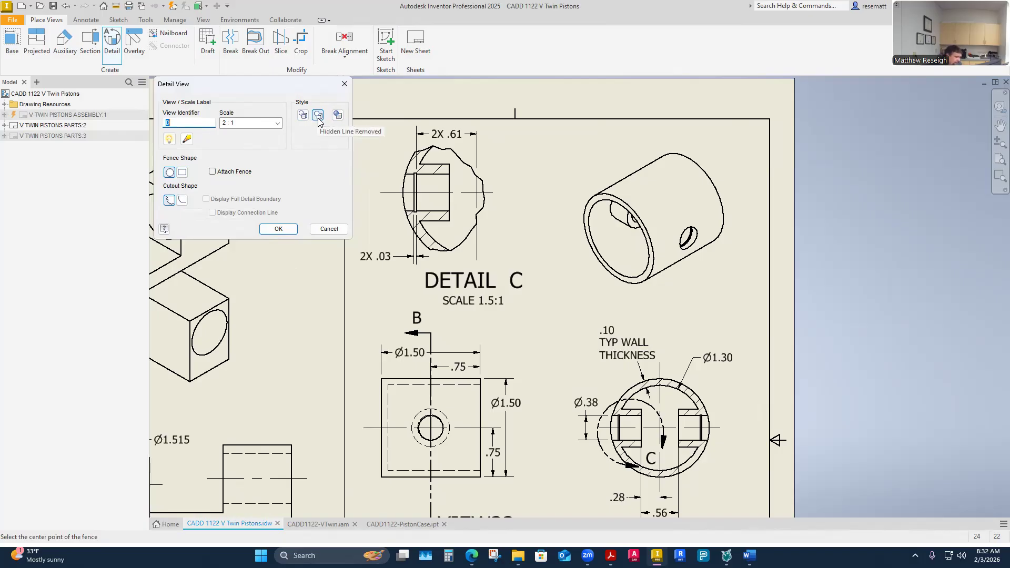
pyautogui.click(279, 229)
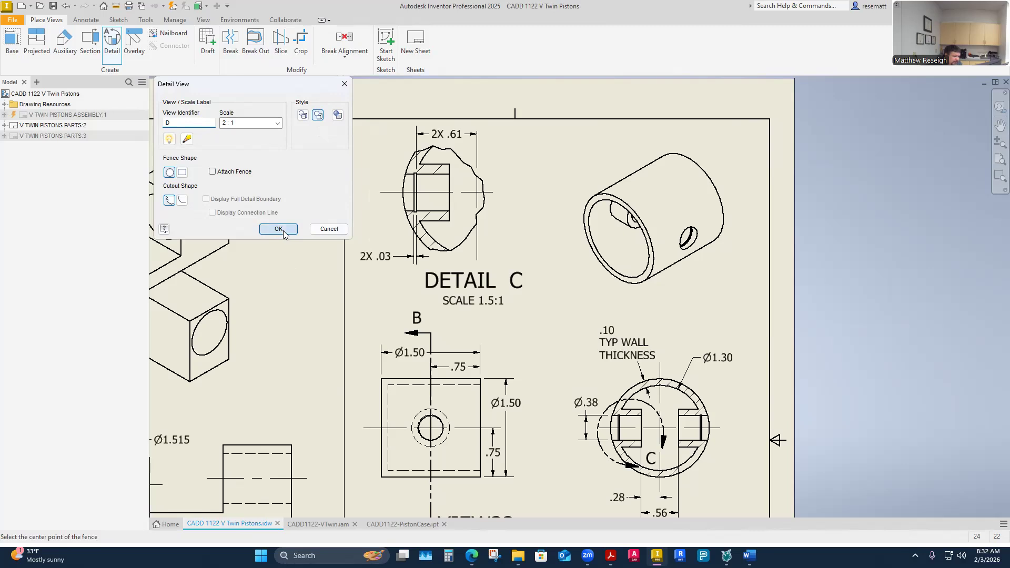
pyautogui.click(546, 304)
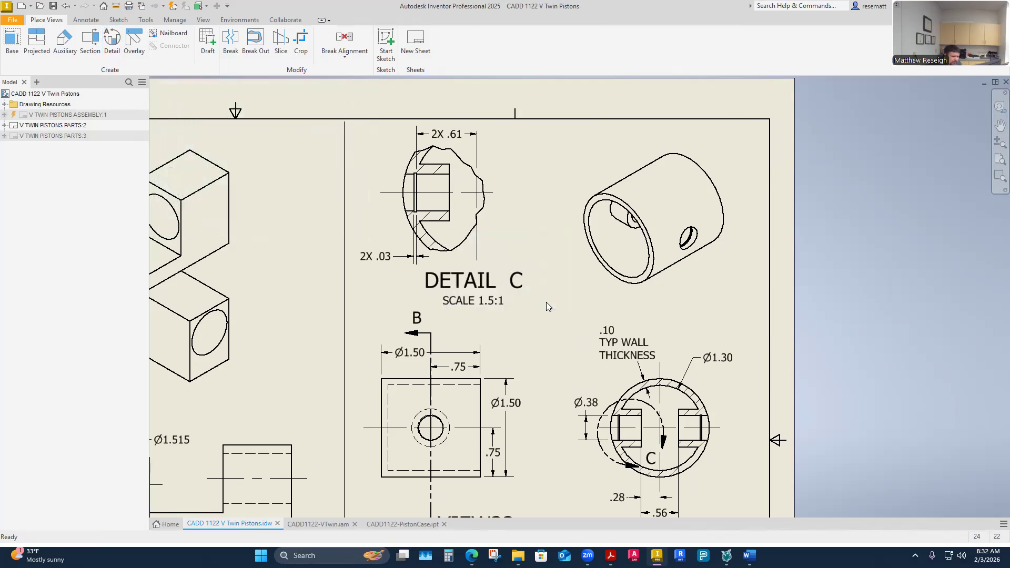
# Create a 2:1 Detail D view of Section B-B's right-hand pin boss with a circular fence and jagged cutout, placed outside the sheet beside the isometric piston.
pyautogui.click(111, 40)
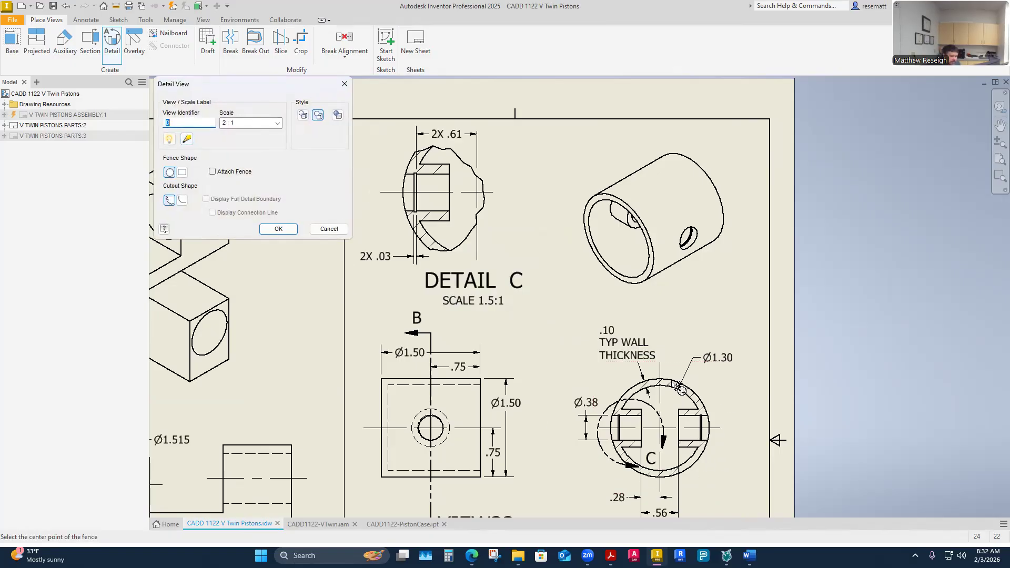
pyautogui.scroll(-2, 698, 432)
pyautogui.scroll(1, 678, 410)
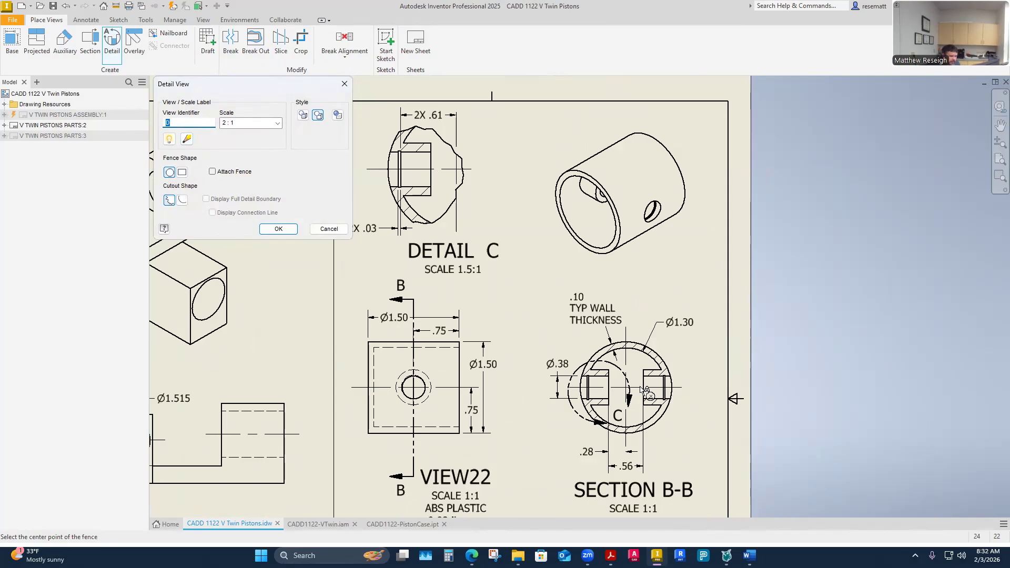
pyautogui.scroll(2, 648, 392)
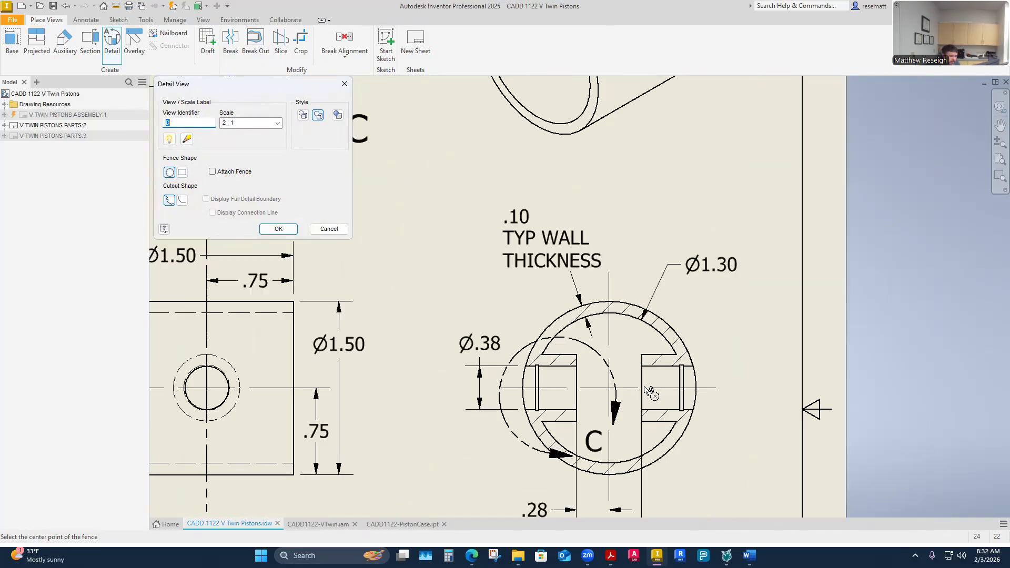
pyautogui.click(677, 390)
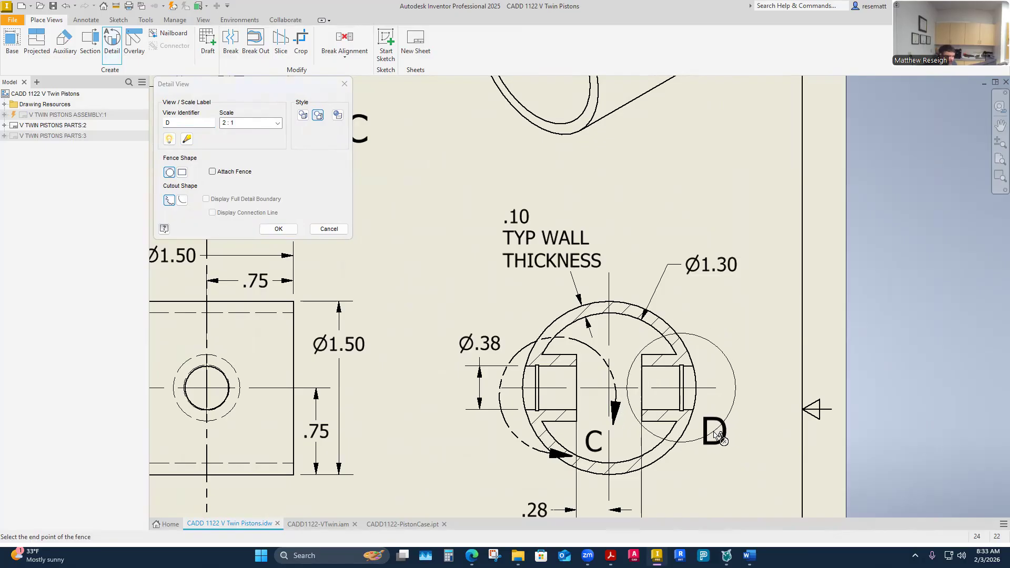
pyautogui.click(734, 431)
pyautogui.scroll(-5, 717, 428)
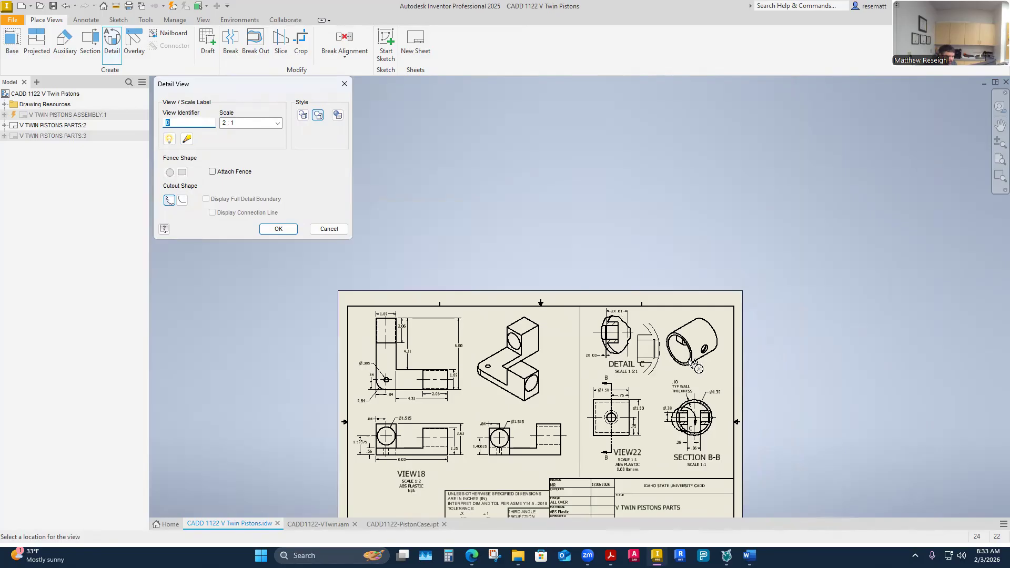
pyautogui.click(793, 340)
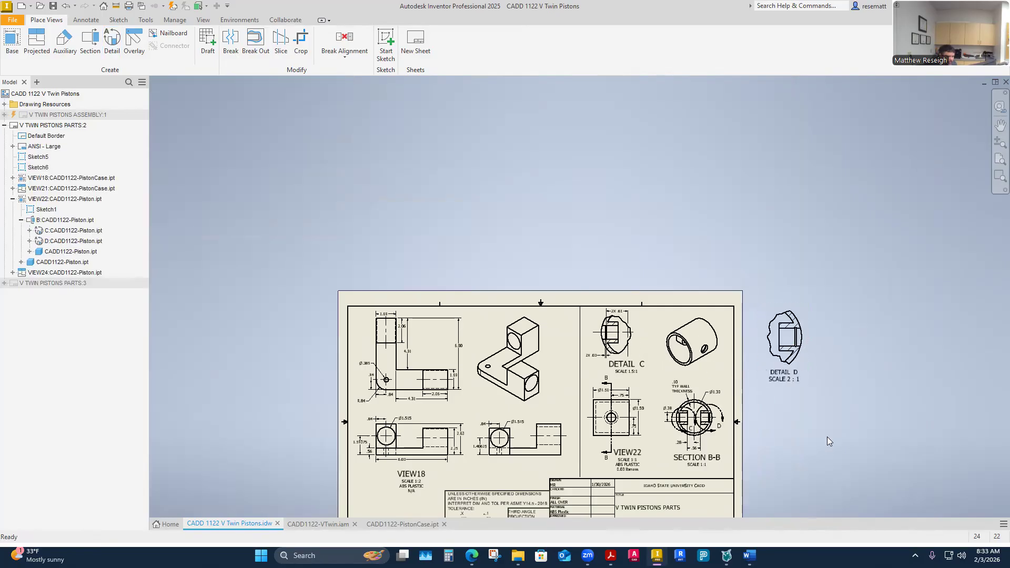
pyautogui.scroll(3, 719, 447)
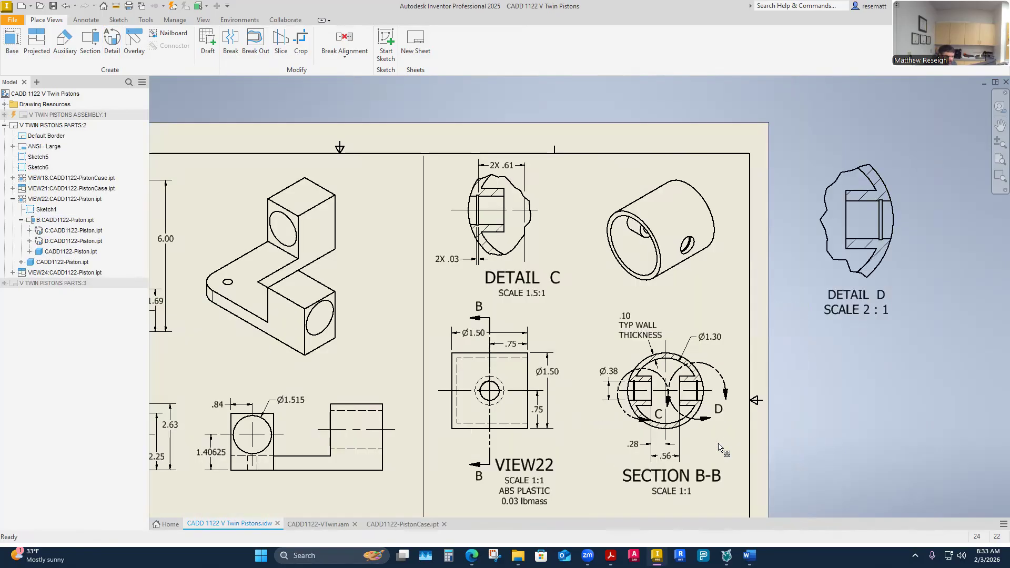
pyautogui.scroll(3, 719, 447)
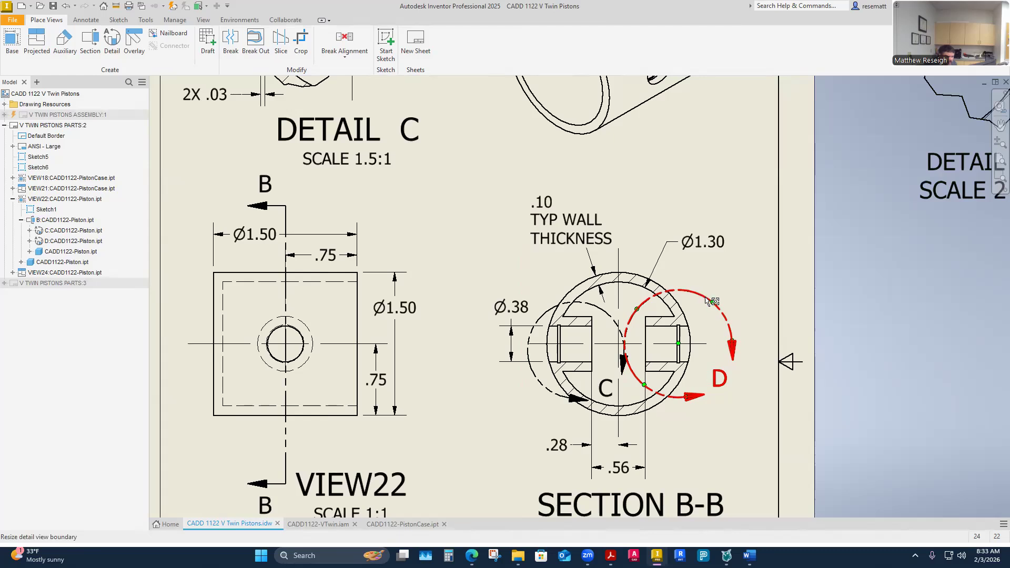
# Shrink the Detail D fence in Section B-B so it closely encircles the right-hand pin boss.
pyautogui.moveTo(712, 302); pyautogui.dragTo(704, 326)
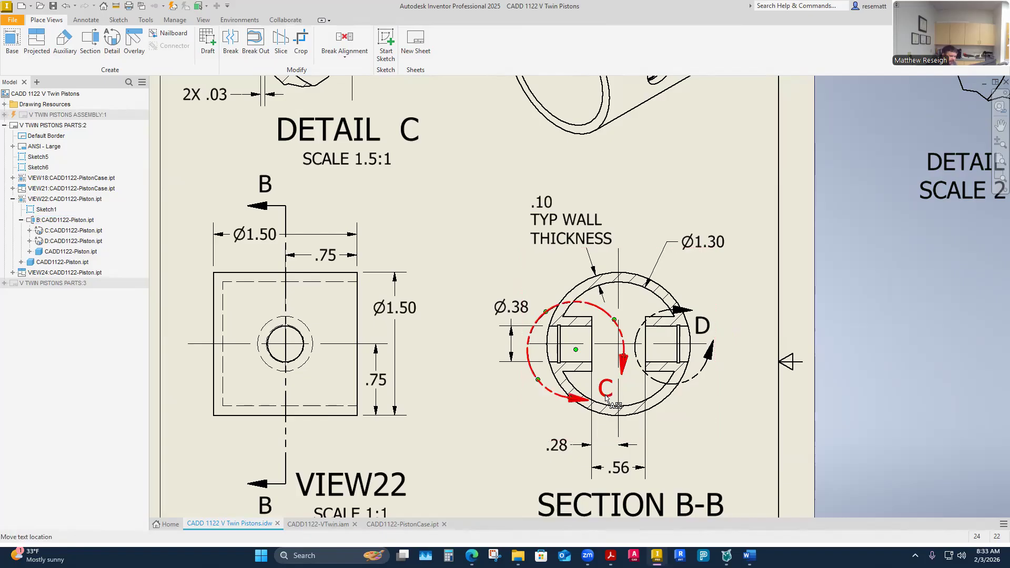
pyautogui.moveTo(606, 400)
pyautogui.mouseDown()
pyautogui.moveTo(581, 413)
pyautogui.moveTo(610, 409)
pyautogui.moveTo(606, 400)
pyautogui.mouseUp()
pyautogui.click(479, 430)
pyautogui.scroll(-2, 474, 428)
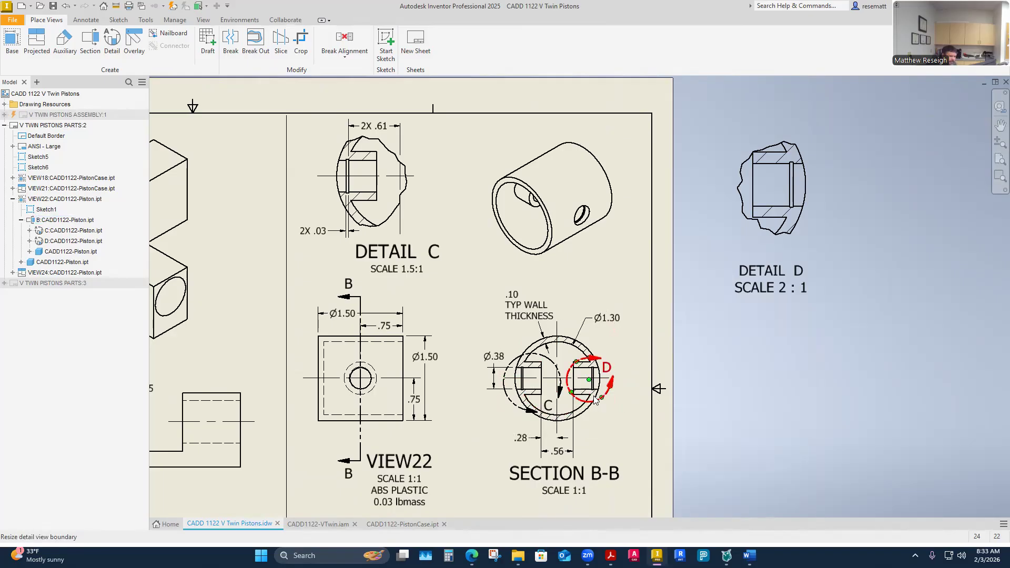
# Compare the cut-out geometry of Detail D with Detail C and its dimensions on the parts sheet.
pyautogui.scroll(3, 536, 383)
pyautogui.scroll(-4, 574, 382)
pyautogui.scroll(-2, 835, 267)
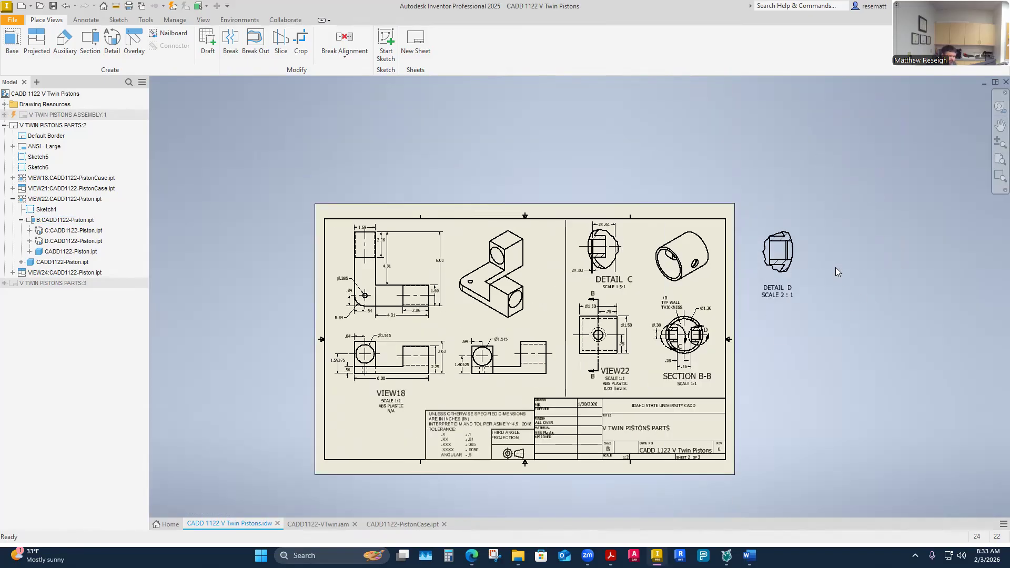
pyautogui.scroll(3, 835, 267)
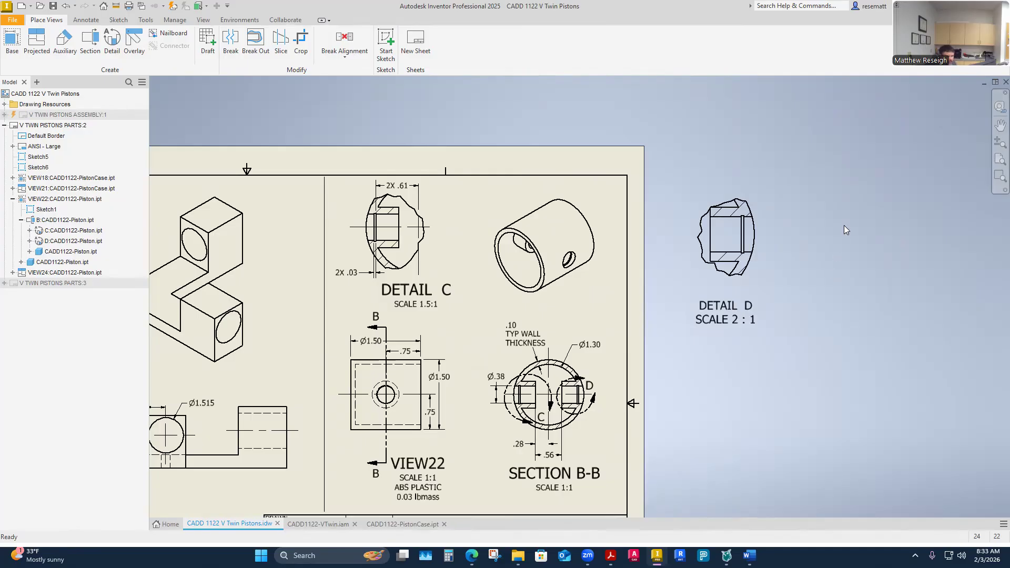
pyautogui.scroll(3, 844, 225)
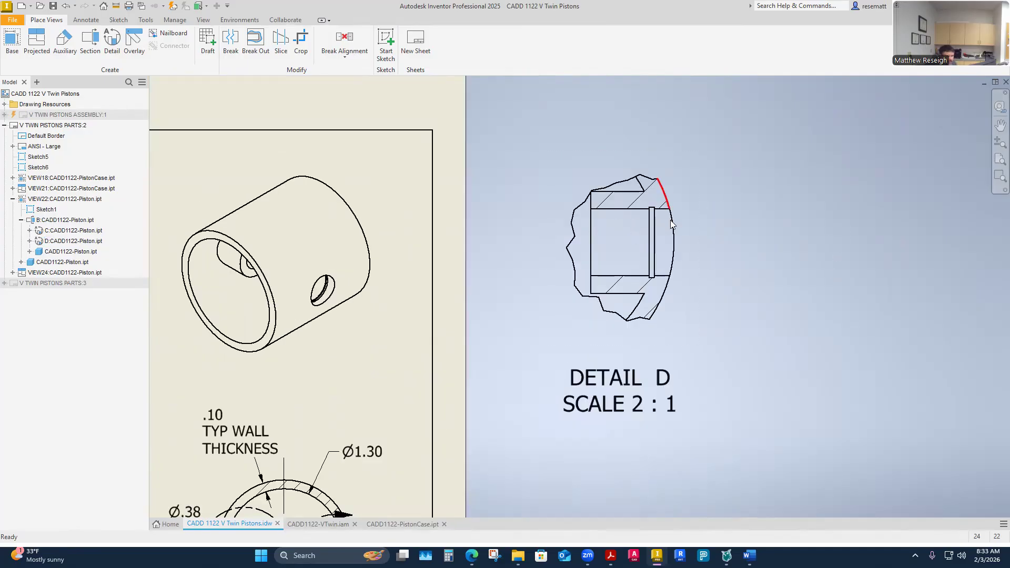
pyautogui.scroll(-2, 669, 284)
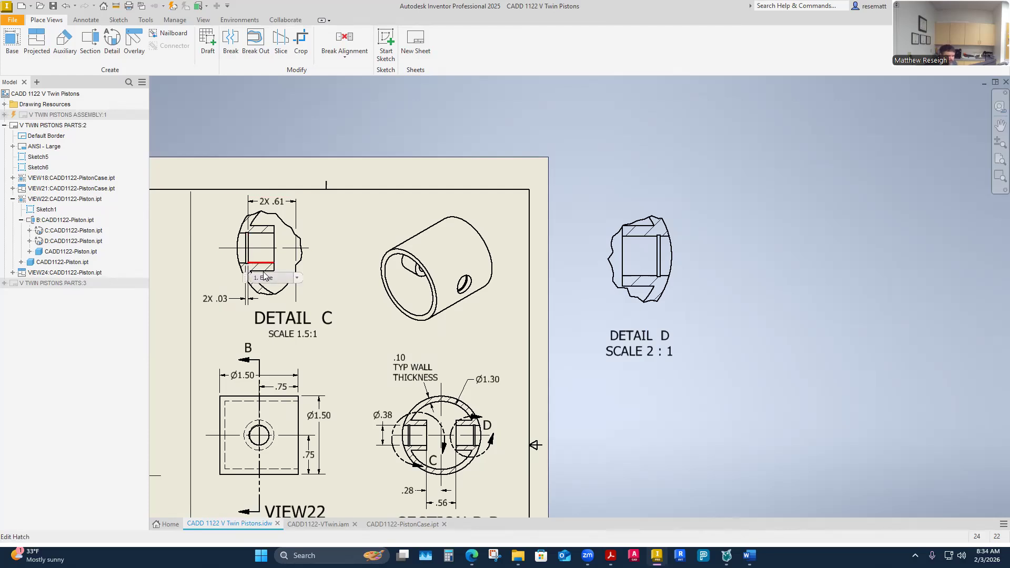
pyautogui.scroll(-1, 242, 261)
pyautogui.scroll(3, 238, 257)
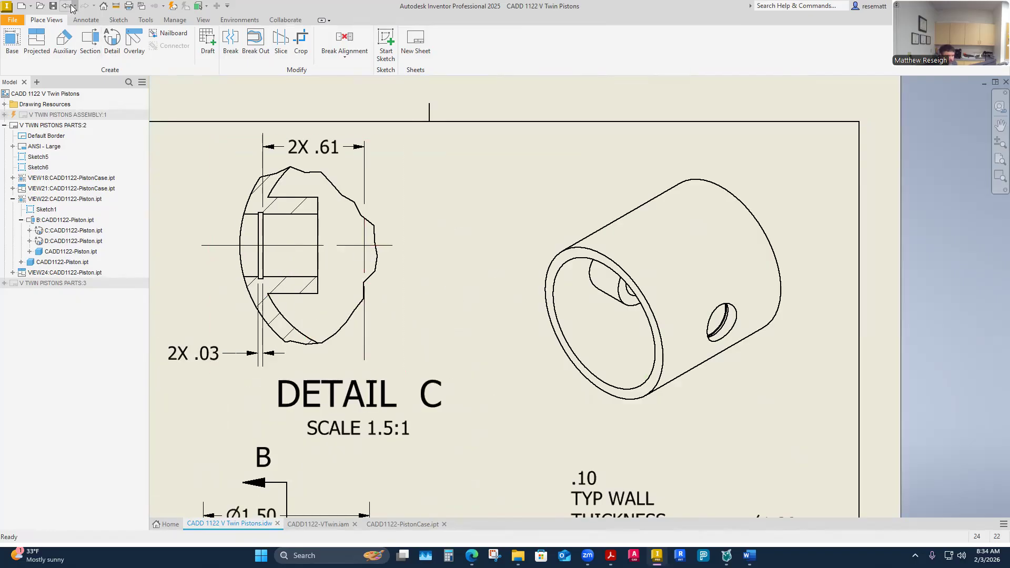
# Add a centre mark to Detail D from the piston's outer arc.
pyautogui.click(85, 20)
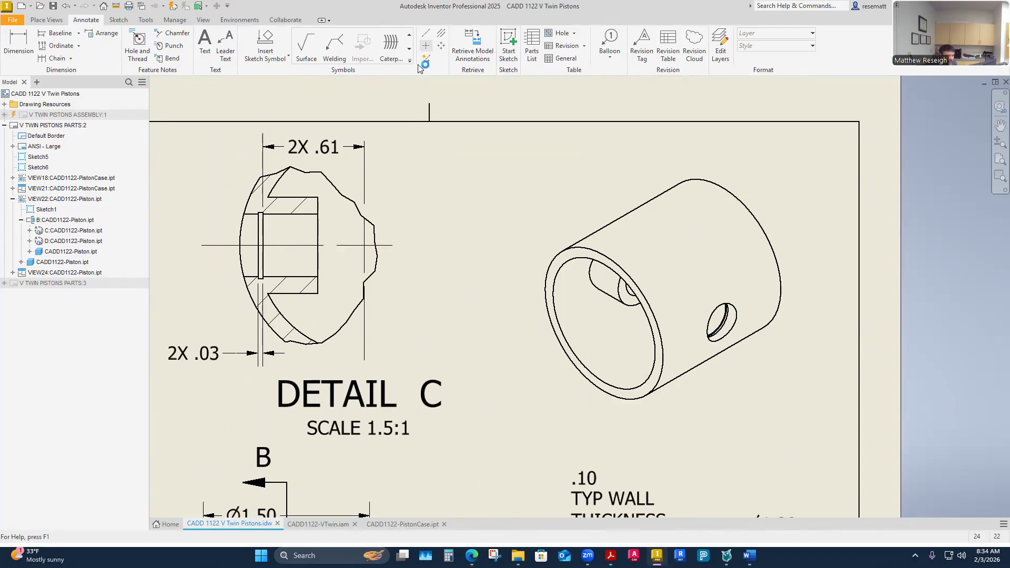
pyautogui.scroll(-3, 375, 236)
pyautogui.scroll(4, 697, 196)
pyautogui.click(426, 45)
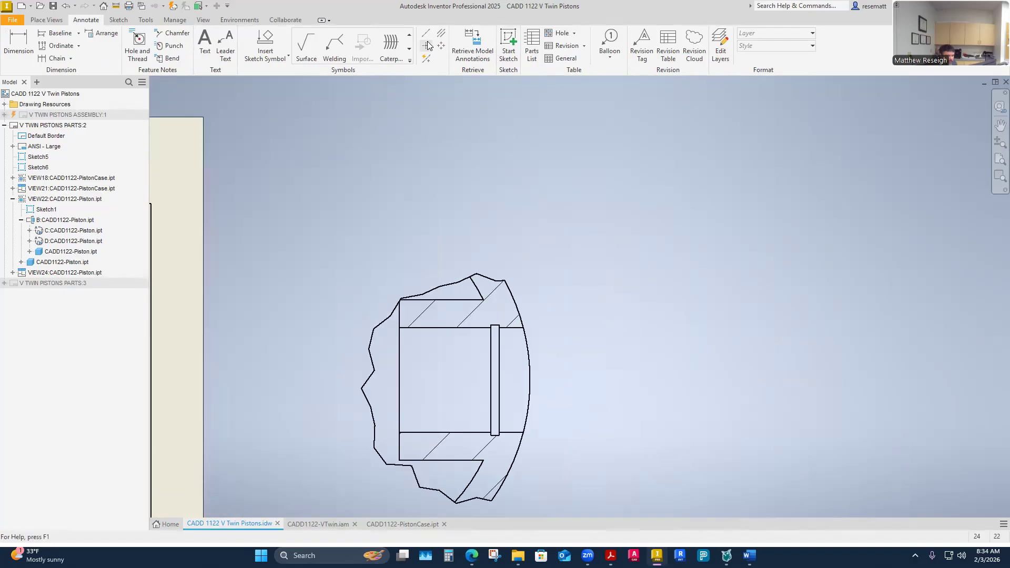
pyautogui.click(517, 305)
pyautogui.scroll(-2, 453, 263)
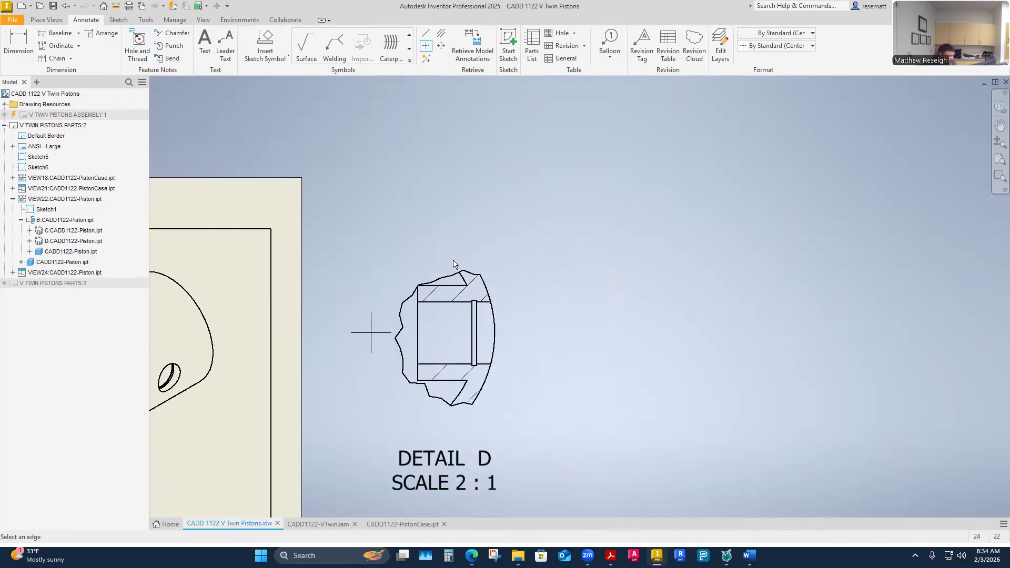
pyautogui.press('Escape')
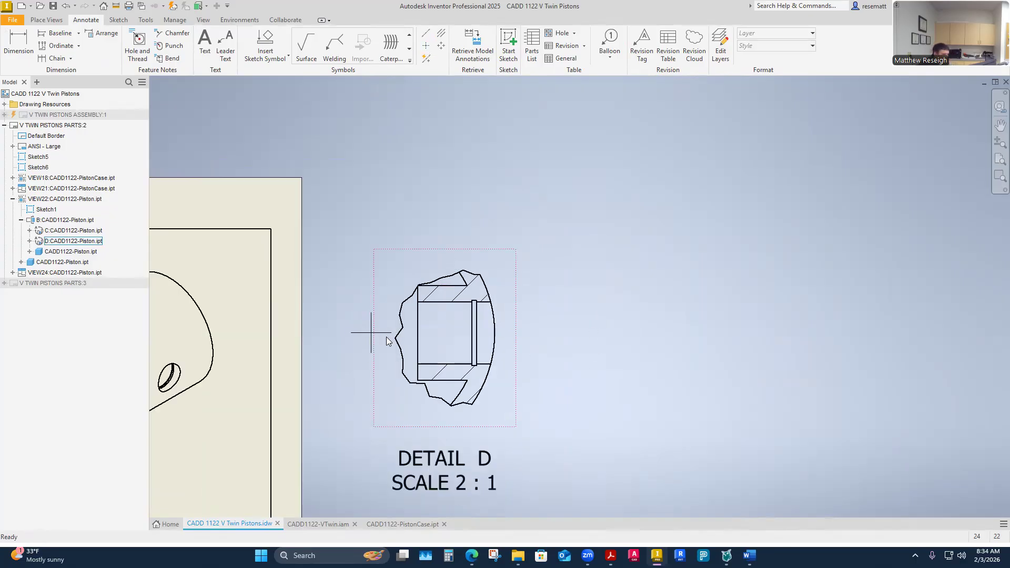
# Extend Detail D's centre mark horizontally past the outer arc and vertically to about the view's full height.
pyautogui.moveTo(390, 332); pyautogui.dragTo(574, 350)
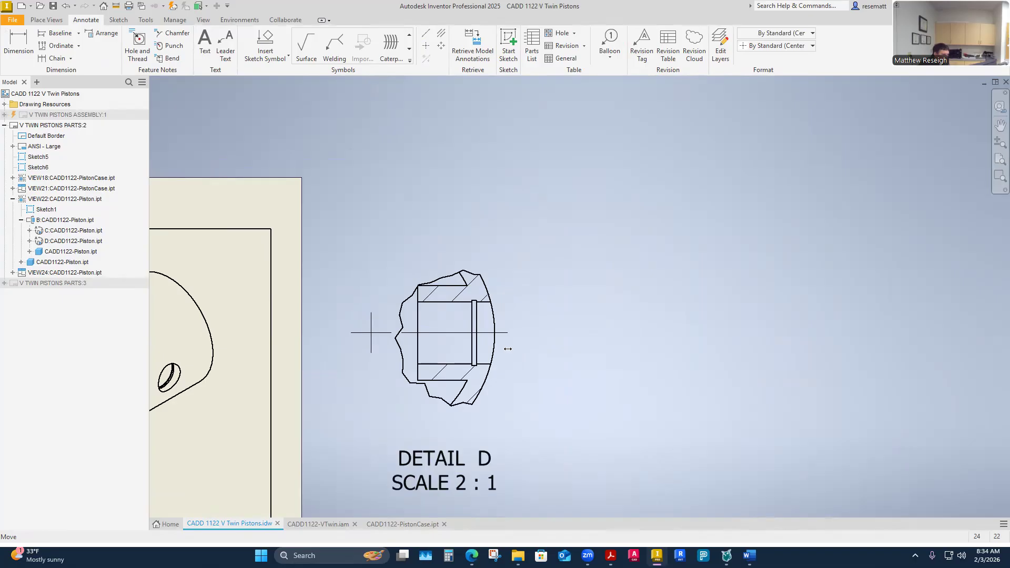
pyautogui.moveTo(370, 312); pyautogui.dragTo(373, 262)
pyautogui.moveTo(371, 353); pyautogui.dragTo(370, 408)
pyautogui.click(599, 348)
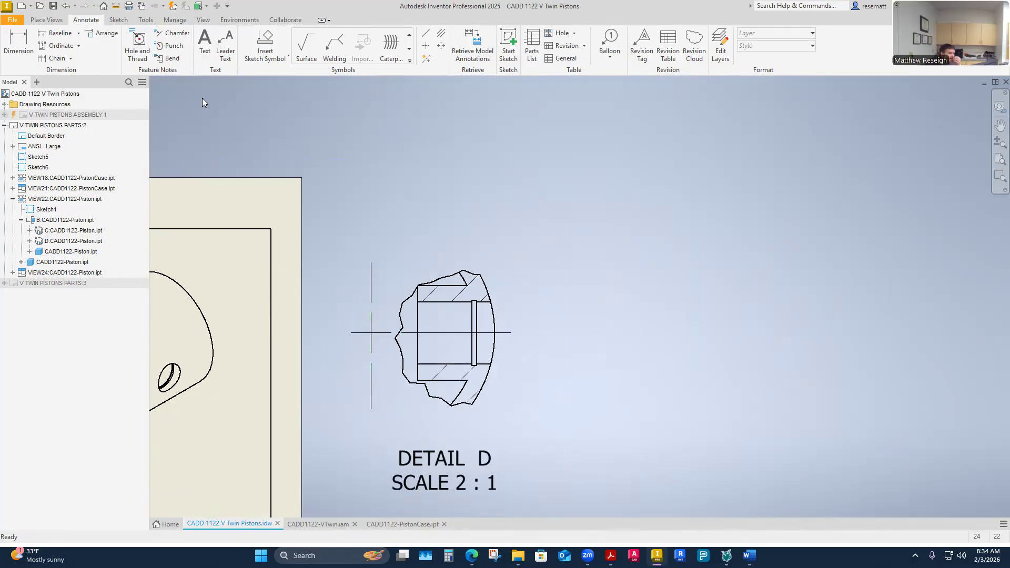
# Dimension the horizontal distance from the centre mark to the inner edge of the pin-bore groove, above Detail D.
pyautogui.click(16, 52)
pyautogui.click(472, 326)
pyautogui.click(371, 328)
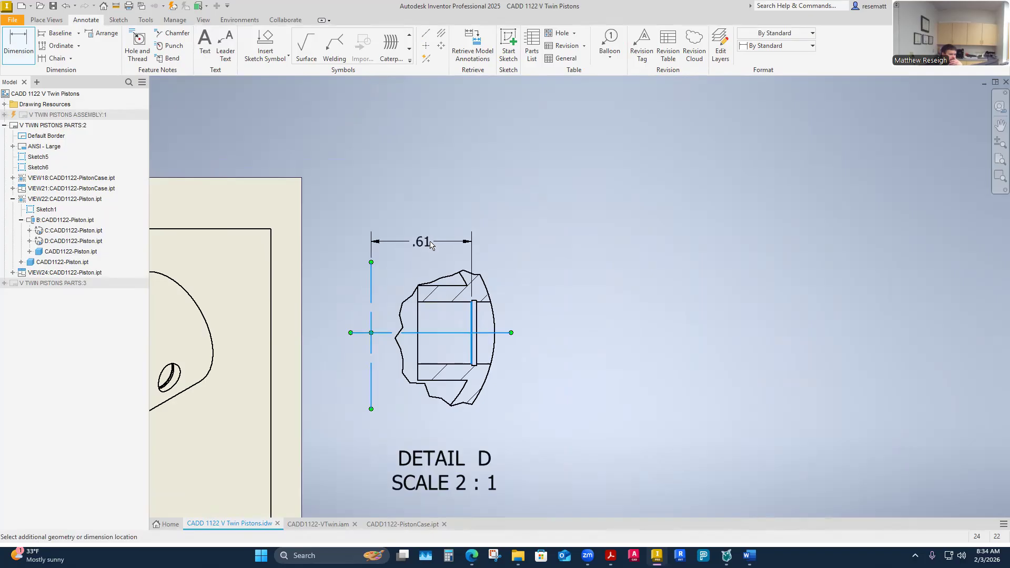
pyautogui.click(432, 240)
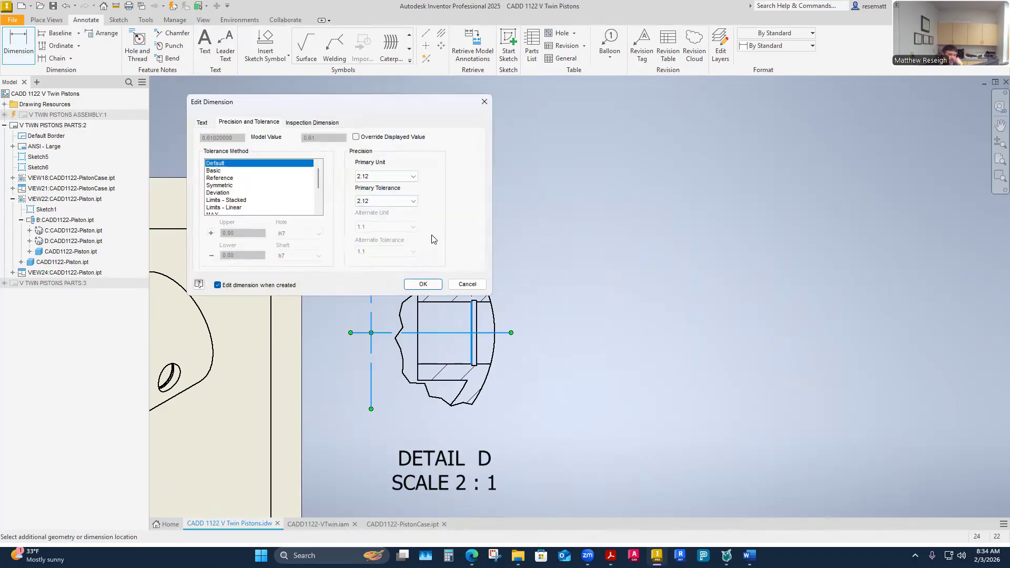
pyautogui.click(423, 288)
# Compare Detail C's groove location and width dimensions with the groove dimension in Detail D.
pyautogui.scroll(-3, 537, 297)
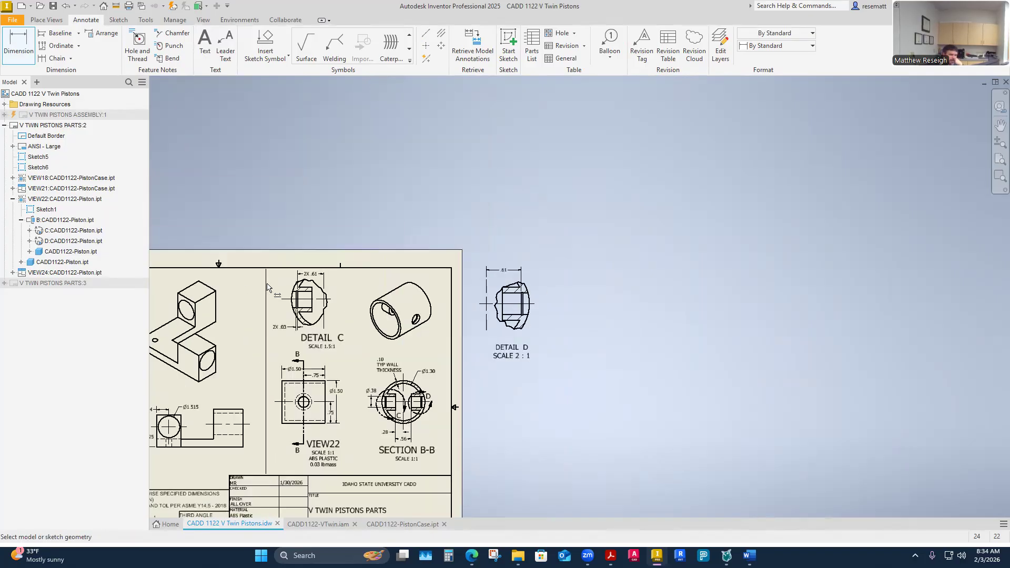
pyautogui.scroll(2, 284, 288)
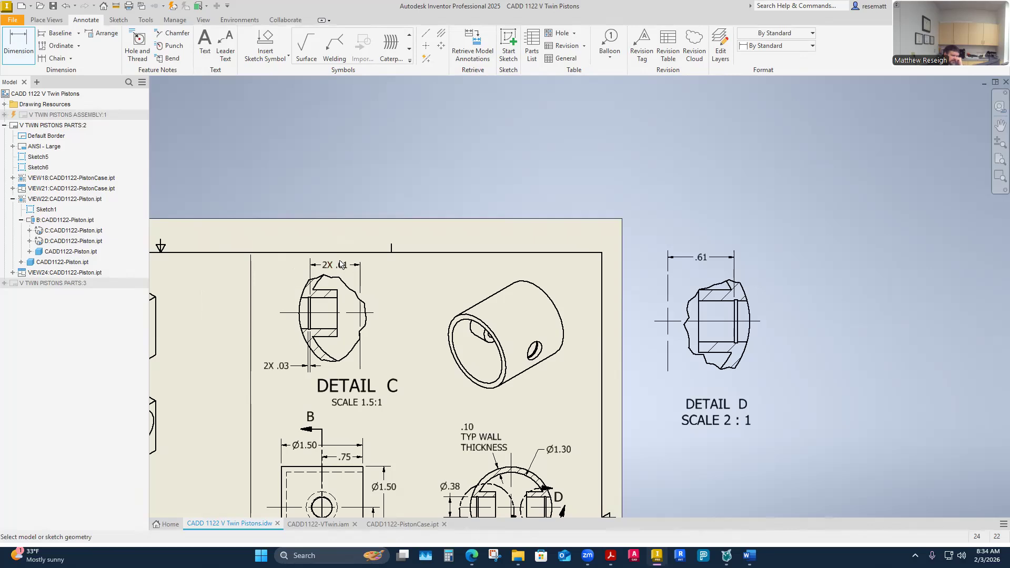
pyautogui.scroll(-2, 339, 294)
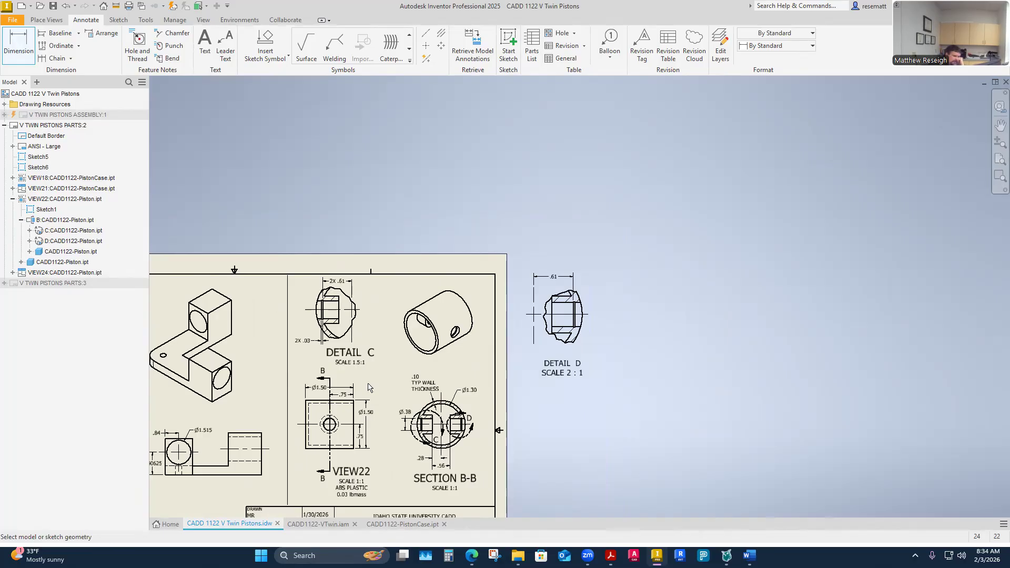
pyautogui.scroll(-2, 318, 321)
pyautogui.scroll(6, 319, 295)
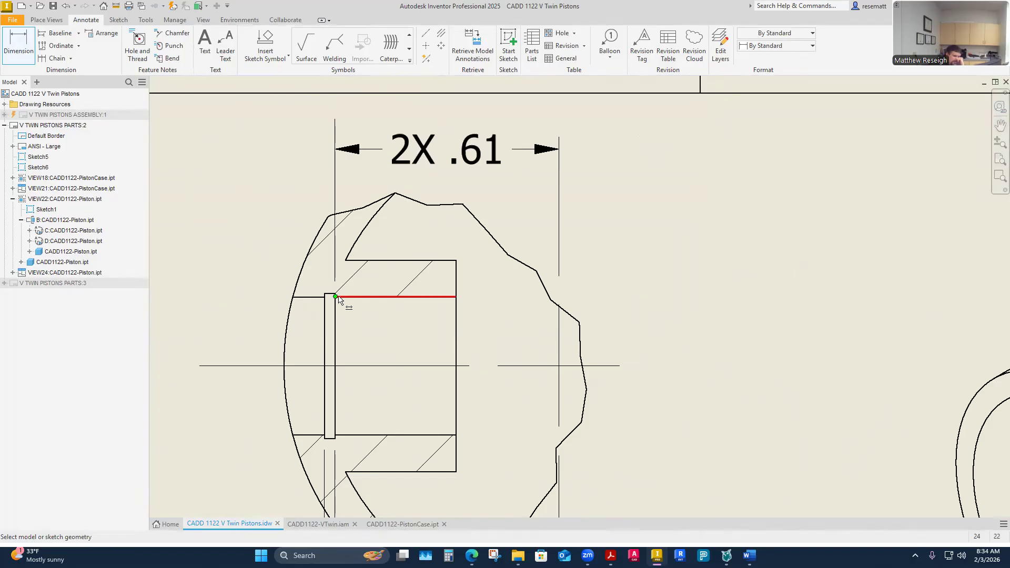
pyautogui.scroll(-4, 337, 304)
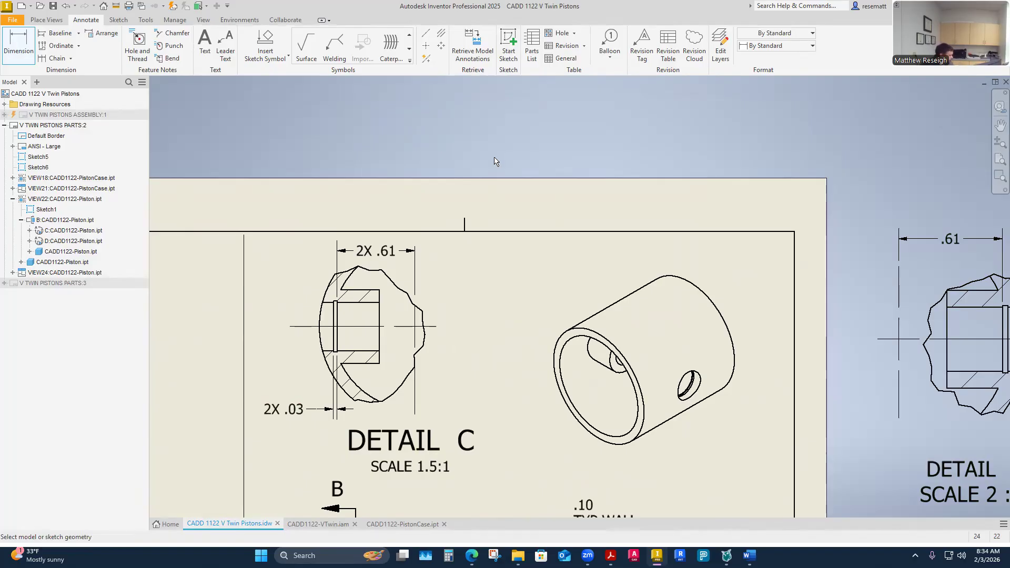
pyautogui.scroll(3, 553, 247)
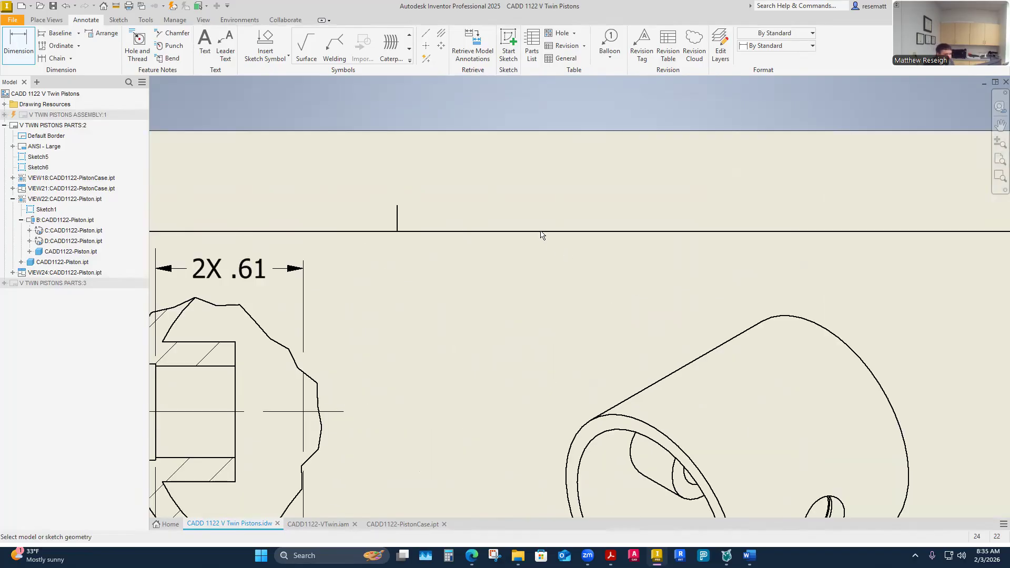
pyautogui.scroll(-6, 541, 232)
pyautogui.scroll(3, 541, 239)
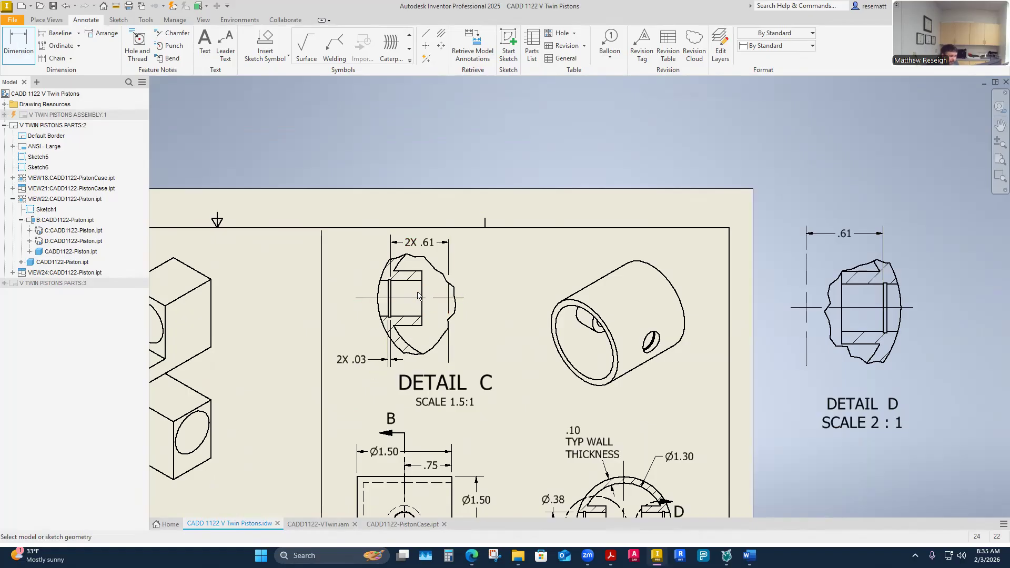
pyautogui.scroll(-4, 431, 310)
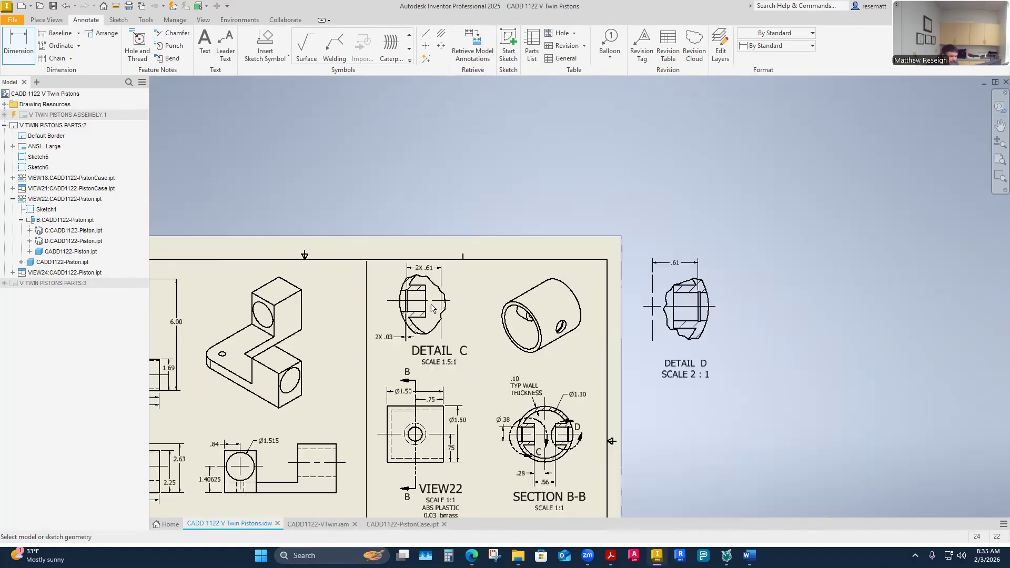
pyautogui.scroll(5, 411, 387)
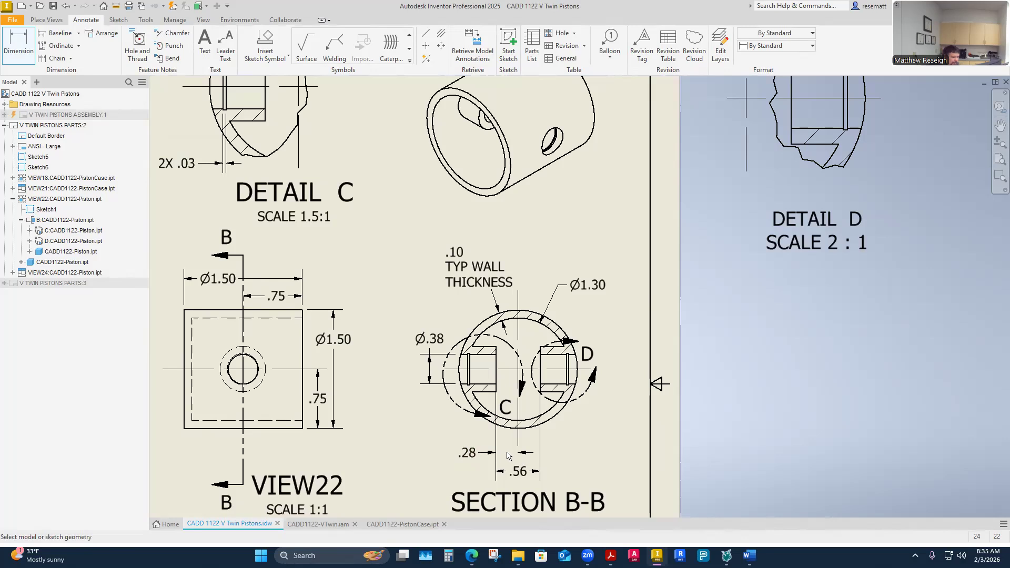
# Leave the Dimension command and examine Section B-B's boss spacing, wall thickness, inner diameter and hatching.
pyautogui.scroll(3, 510, 459)
pyautogui.click(525, 362)
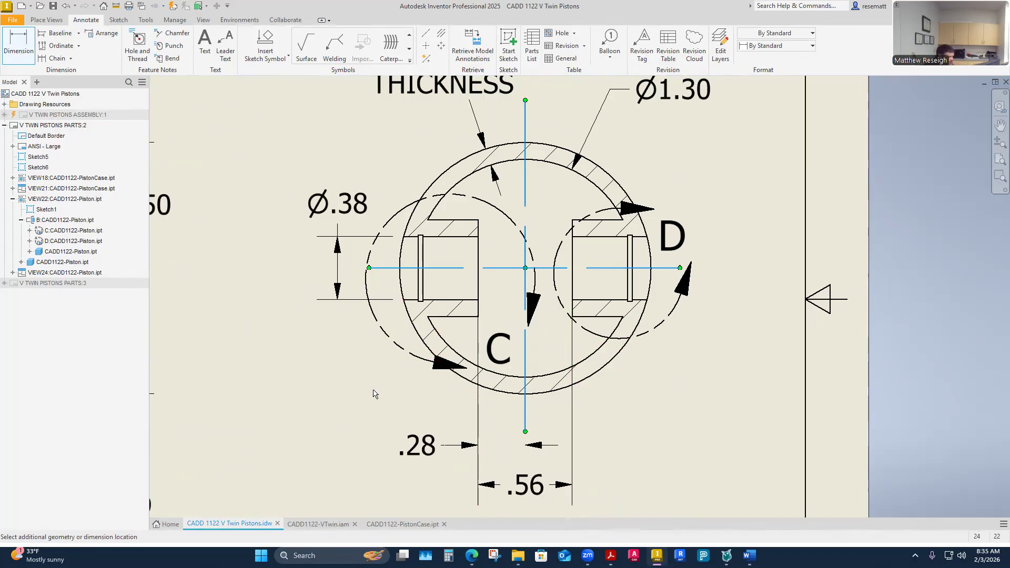
pyautogui.press('Escape')
pyautogui.scroll(2, 362, 390)
pyautogui.scroll(-5, 360, 387)
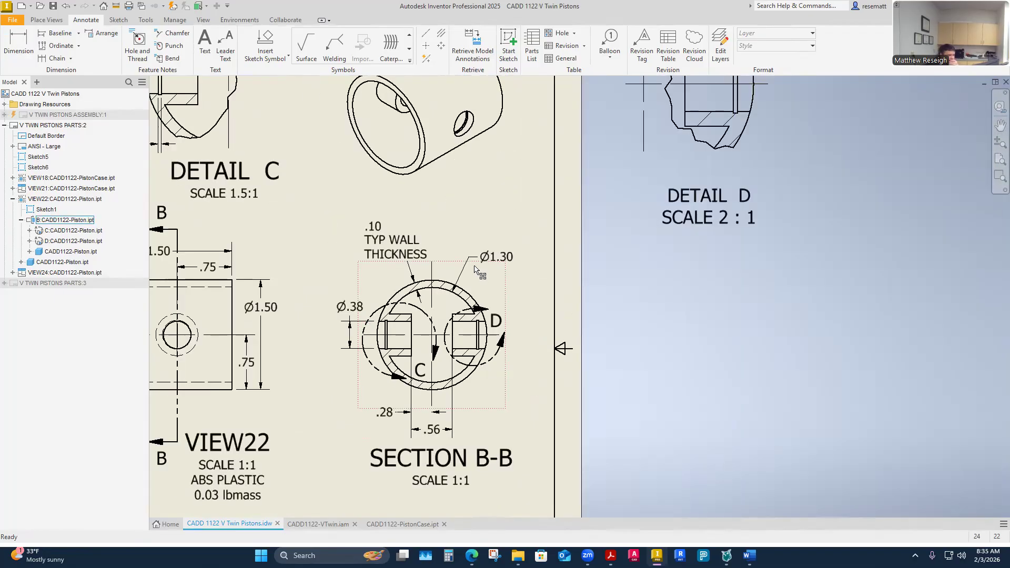
pyautogui.scroll(4, 349, 256)
pyautogui.scroll(-2, 350, 256)
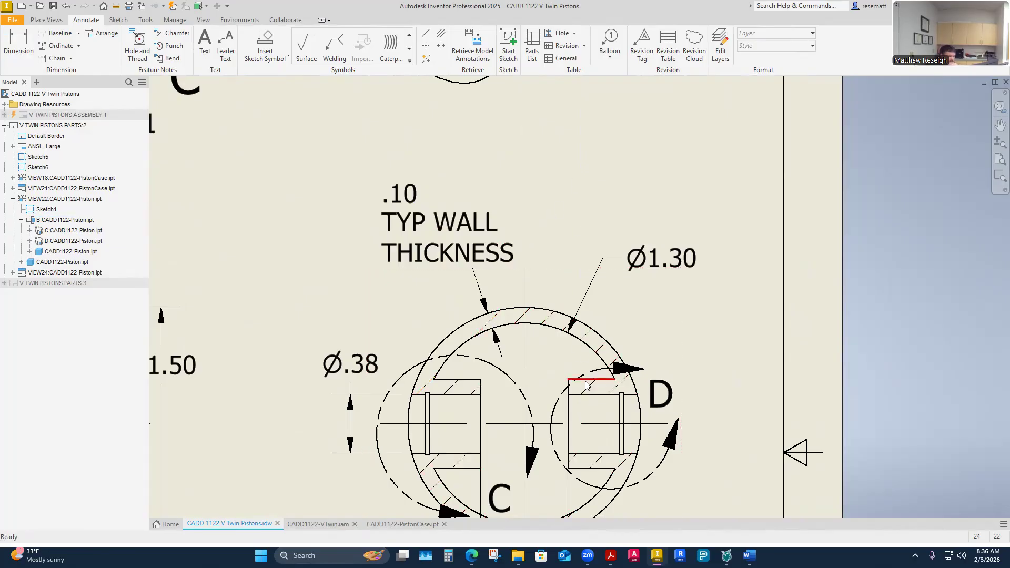
pyautogui.scroll(-2, 505, 375)
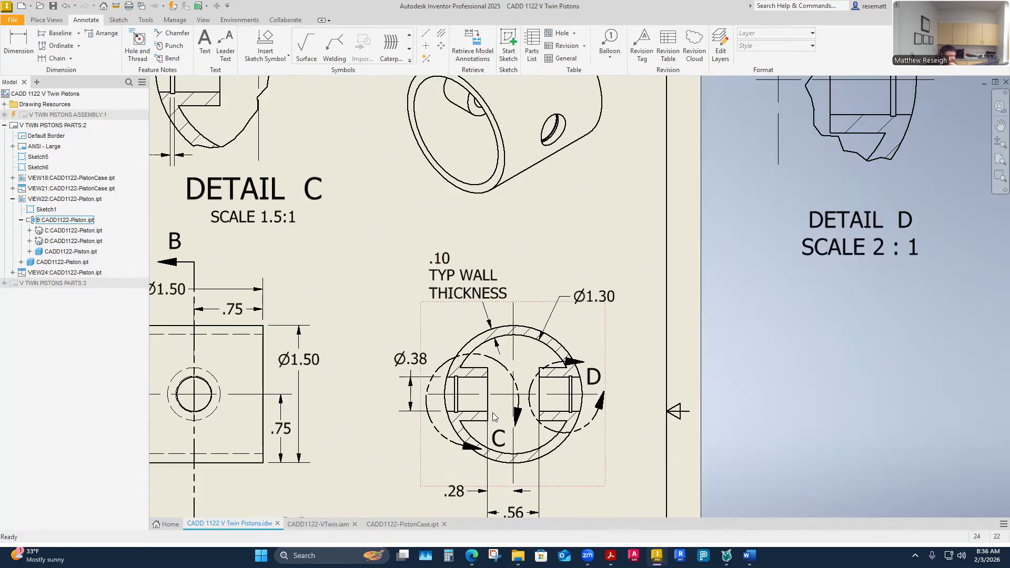
pyautogui.scroll(5, 495, 417)
pyautogui.click(504, 339)
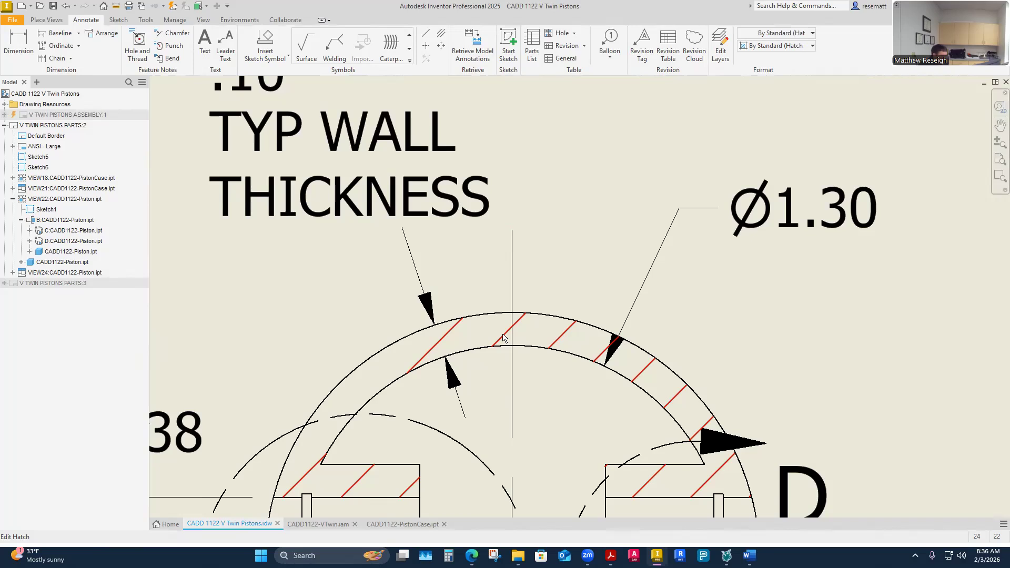
pyautogui.click(587, 184)
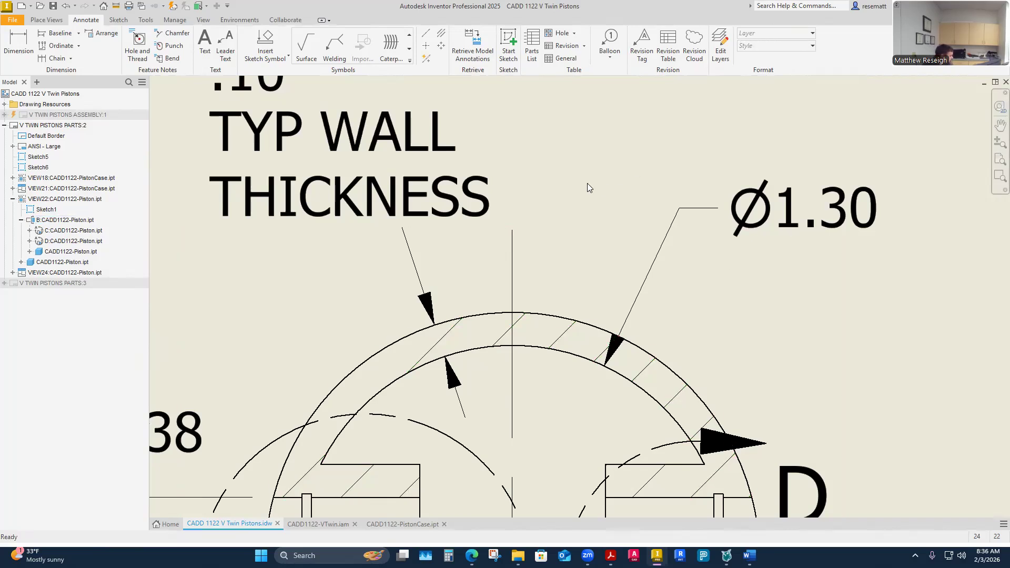
pyautogui.scroll(2, 585, 184)
pyautogui.scroll(-6, 588, 189)
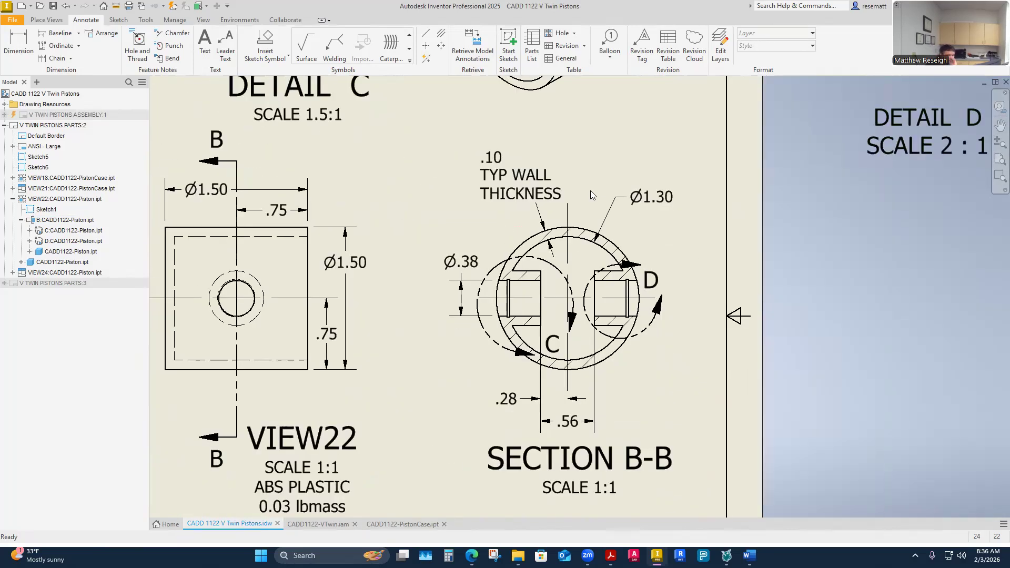
# Delete the Detail D view by its fence in Section B-B, leaving only Detail C.
pyautogui.click(651, 283)
pyautogui.press('Delete')
pyautogui.press('Return')
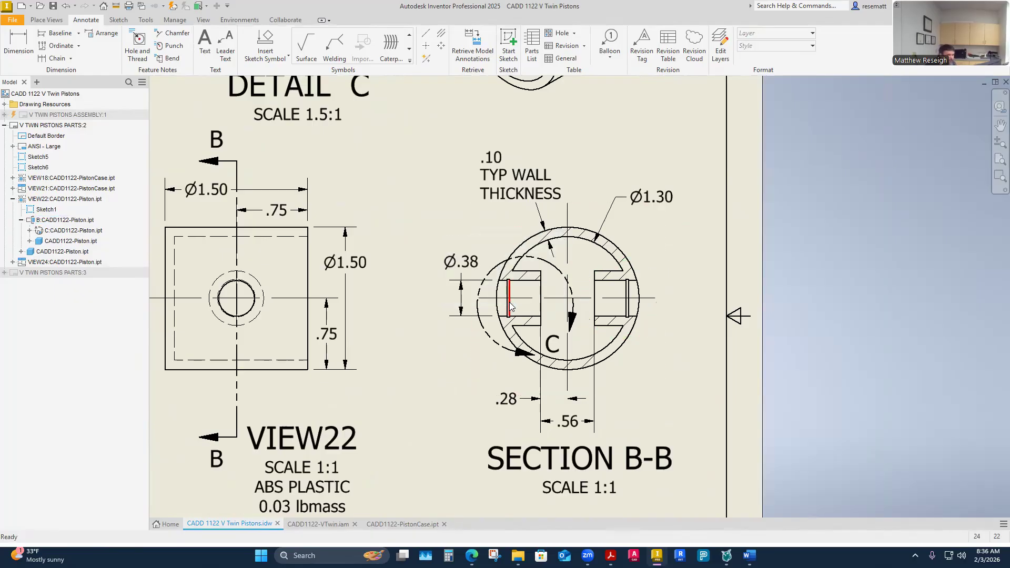
pyautogui.scroll(-2, 488, 343)
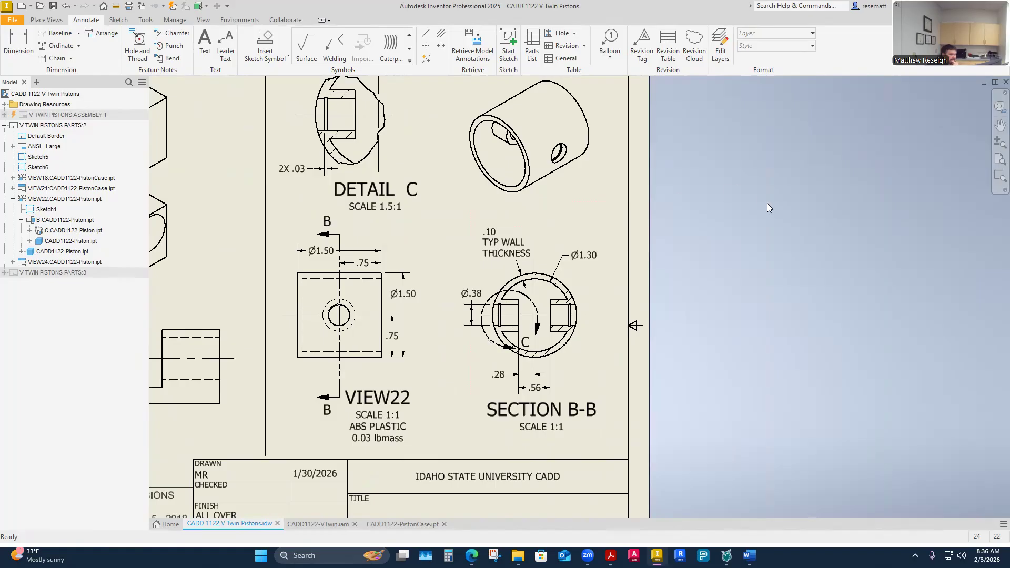
# Undo the deletion of detail view D, which belongs to Section B-B.
pyautogui.click(65, 6)
pyautogui.scroll(-4, 725, 292)
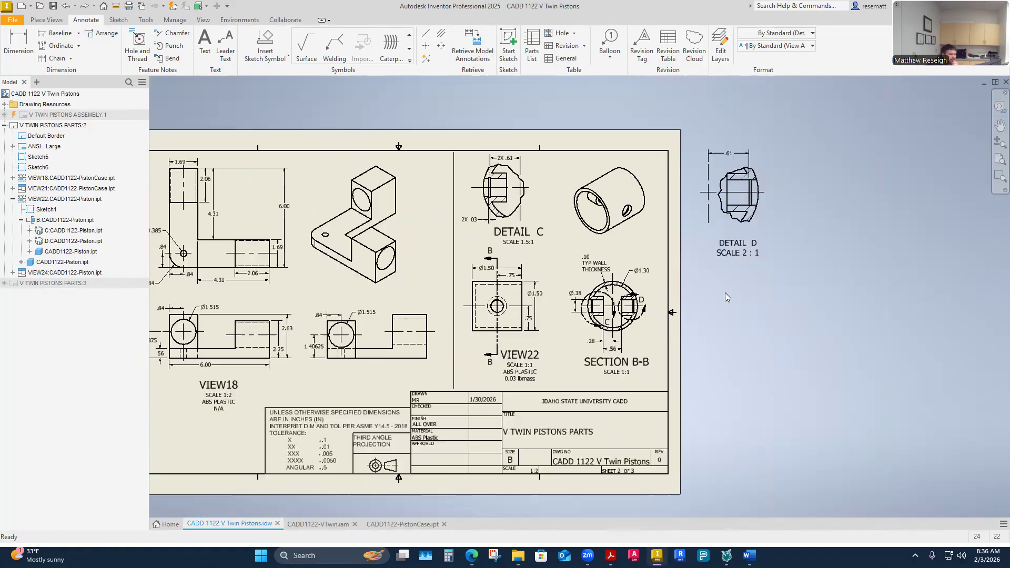
pyautogui.scroll(3, 747, 271)
pyautogui.scroll(2, 769, 249)
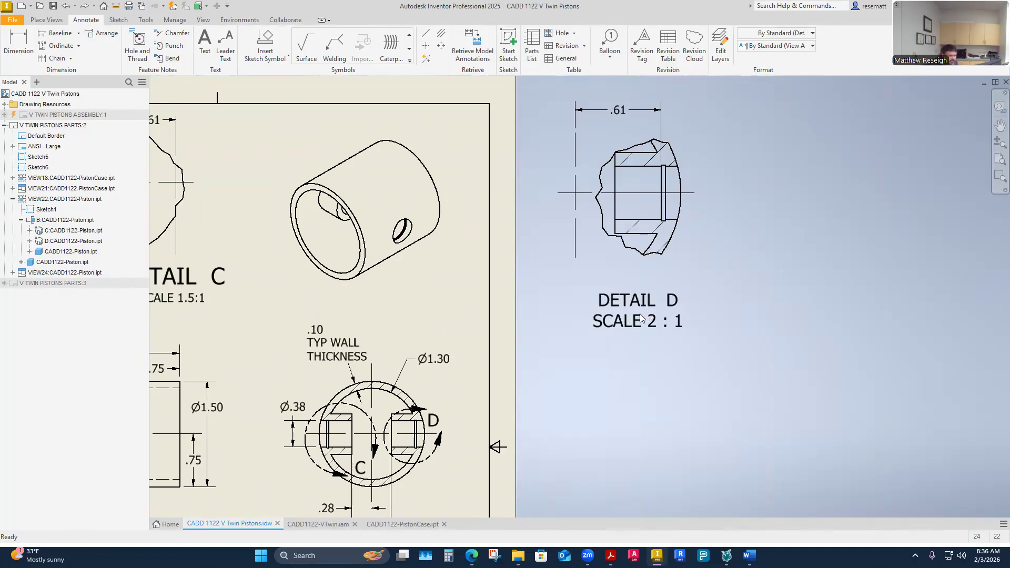
pyautogui.scroll(-4, 585, 338)
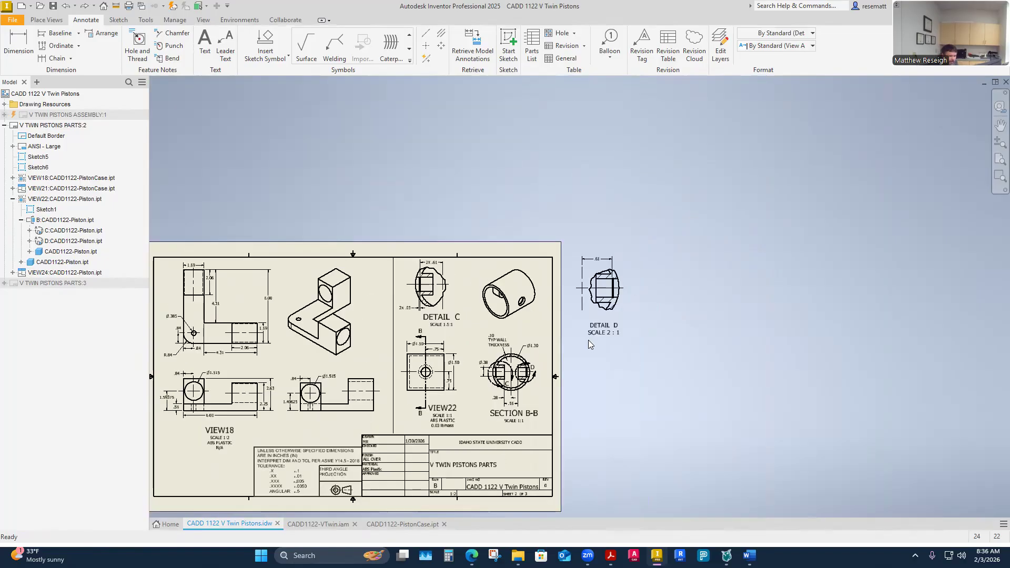
pyautogui.scroll(3, 474, 336)
pyautogui.scroll(-2, 518, 462)
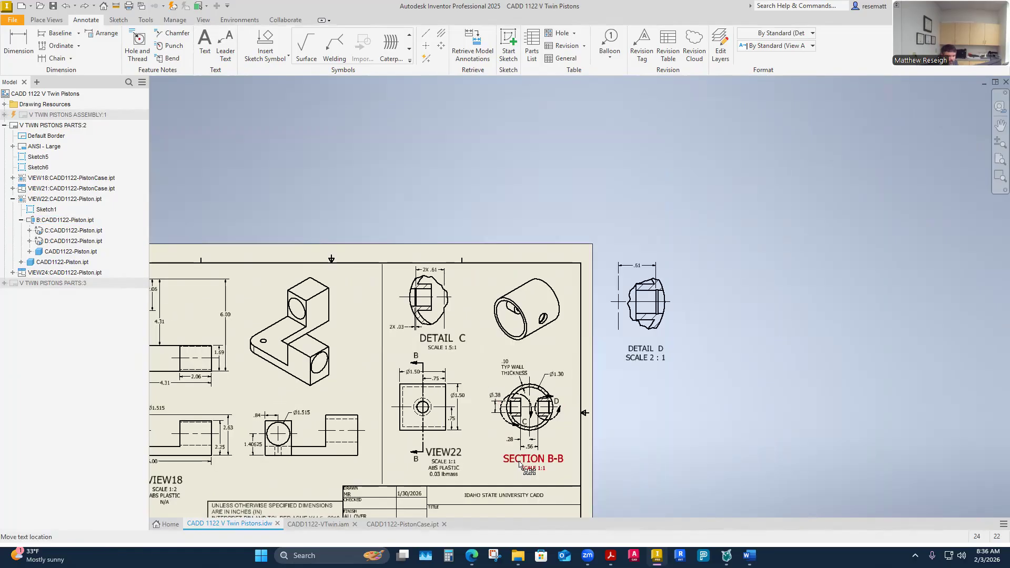
pyautogui.scroll(5, 530, 472)
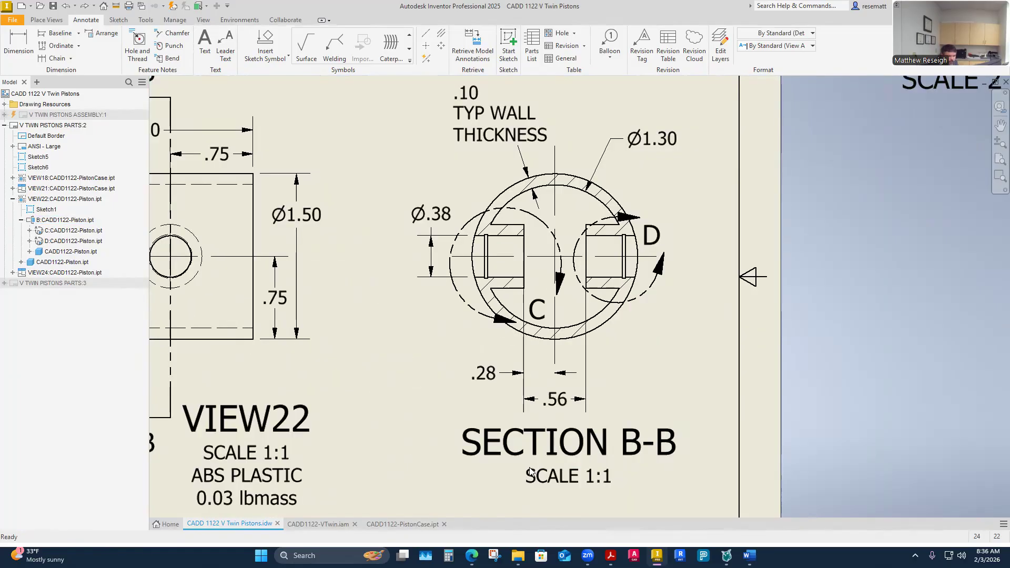
# Open the VIEW22 label's text formatting, examine its property fields, and close it without changes.
pyautogui.click(267, 424)
pyautogui.doubleClick(267, 424)
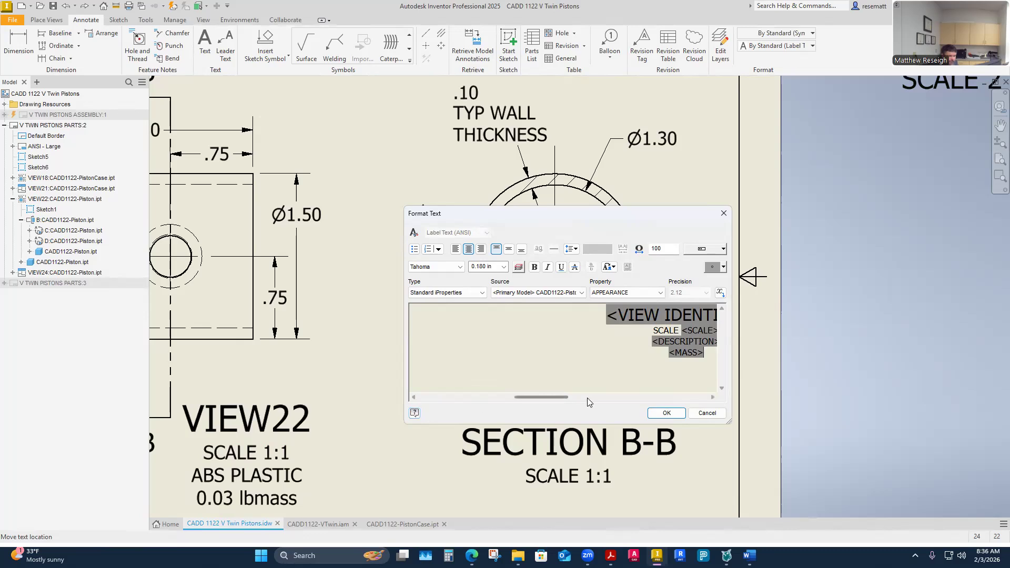
pyautogui.moveTo(558, 398); pyautogui.dragTo(584, 399)
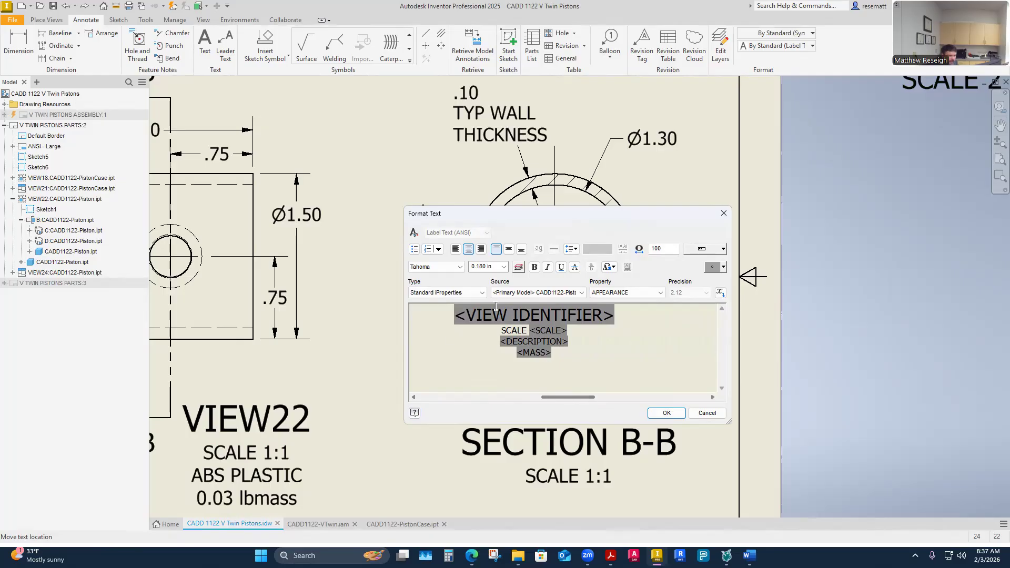
pyautogui.click(710, 417)
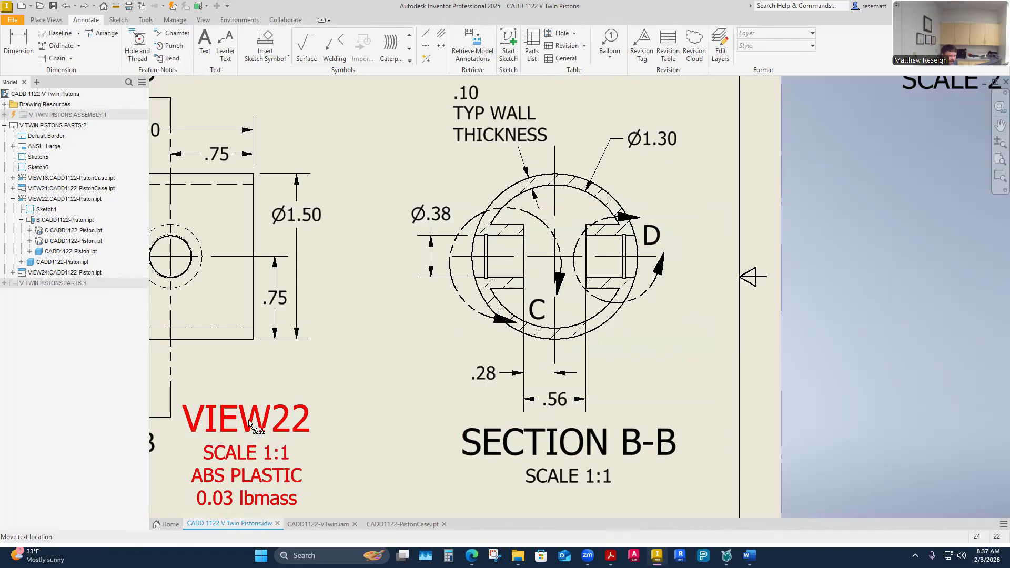
# Inspect the label identifier and scale in the VIEW22 drawing view settings, leaving them as they are.
pyautogui.scroll(-5, 323, 416)
pyautogui.scroll(3, 273, 402)
pyautogui.click(280, 388)
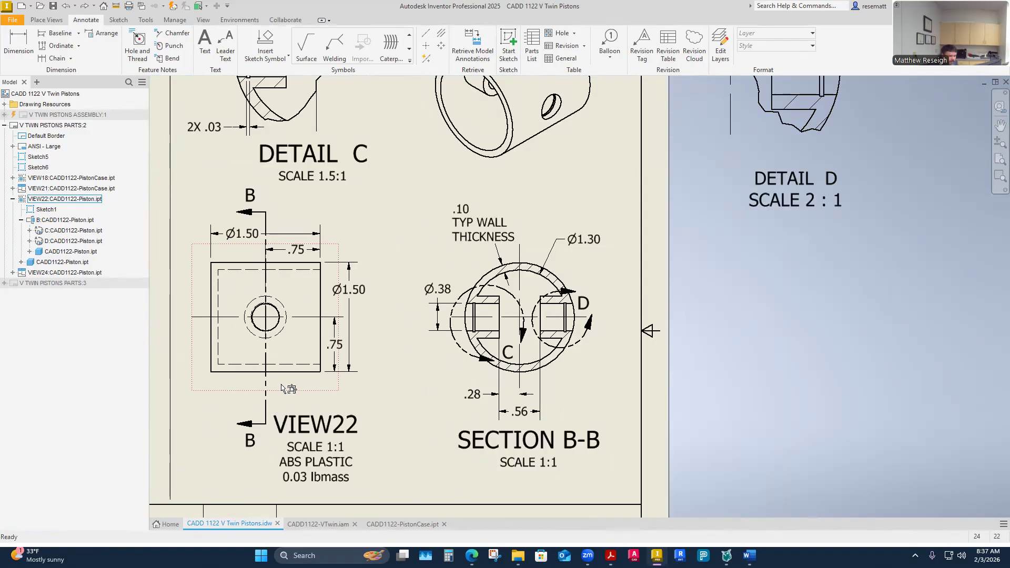
pyautogui.rightClick(281, 385)
pyautogui.click(282, 416)
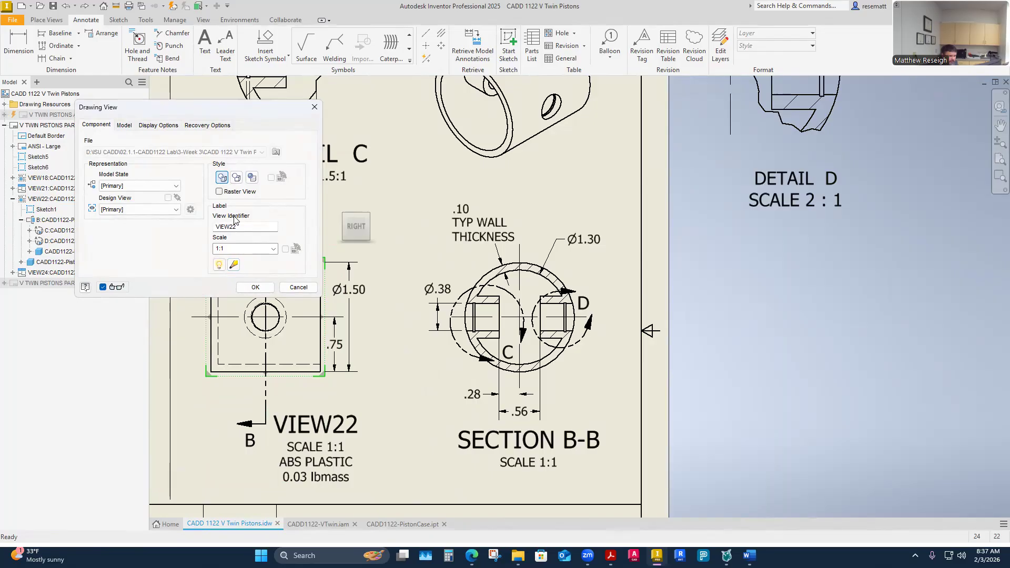
pyautogui.click(295, 288)
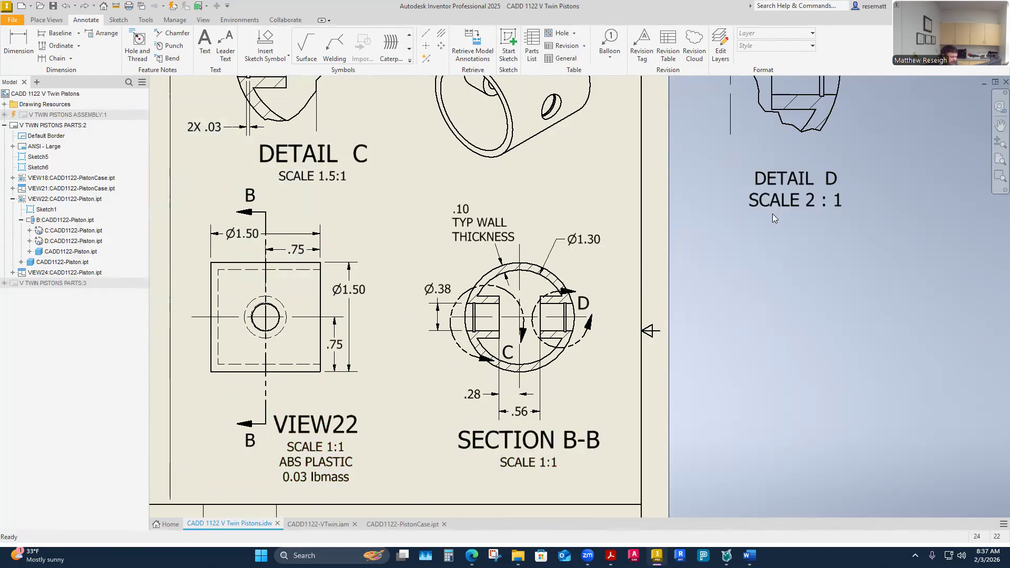
# Set the text height of the scale, description and mass lines in the VIEW22 label to 0.125 in.
pyautogui.doubleClick(322, 433)
pyautogui.moveTo(532, 398); pyautogui.dragTo(551, 398)
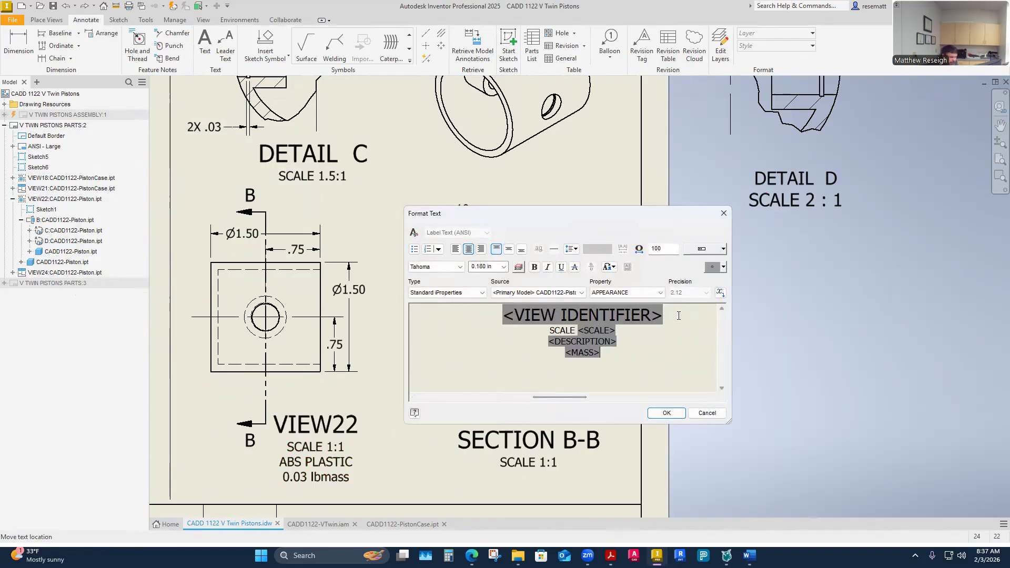
pyautogui.moveTo(675, 316); pyautogui.dragTo(471, 320)
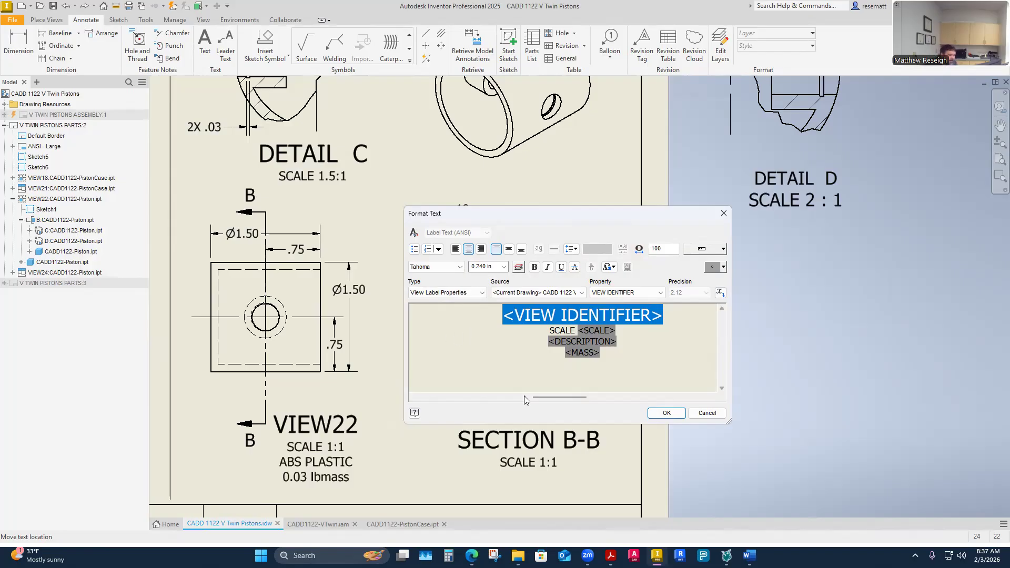
pyautogui.click(640, 375)
pyautogui.moveTo(609, 357); pyautogui.dragTo(547, 329)
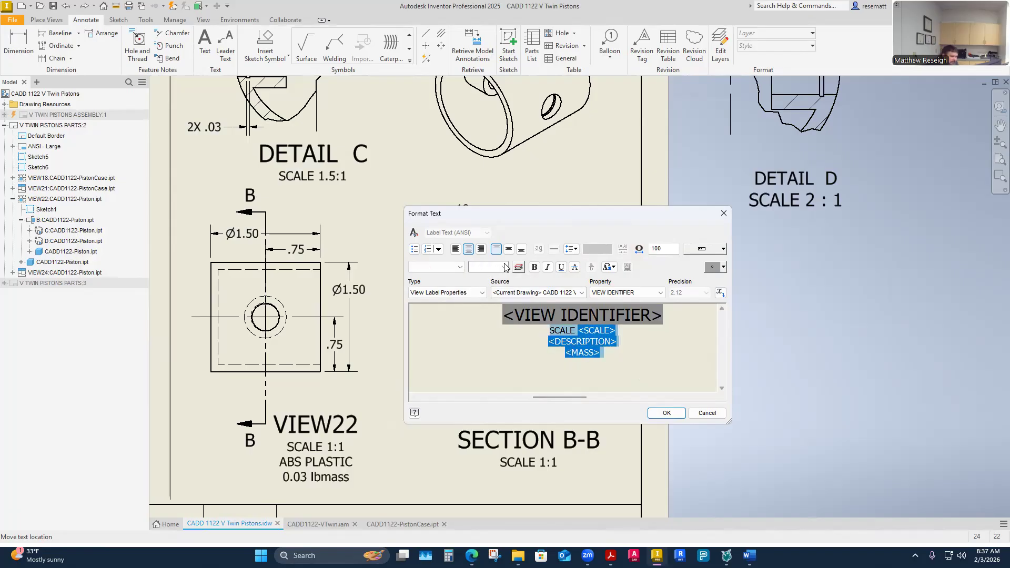
pyautogui.click(504, 268)
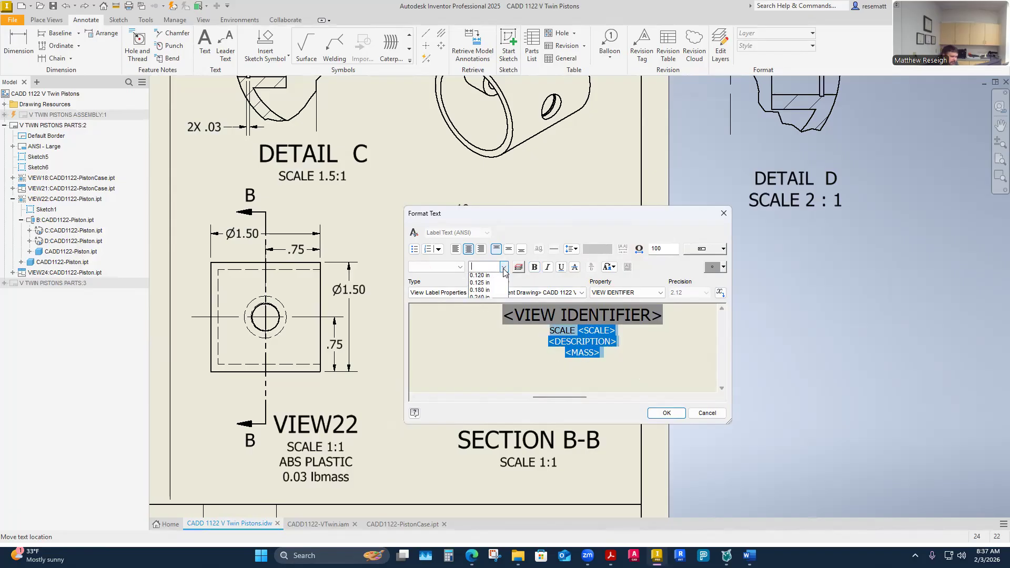
pyautogui.click(480, 282)
pyautogui.click(667, 413)
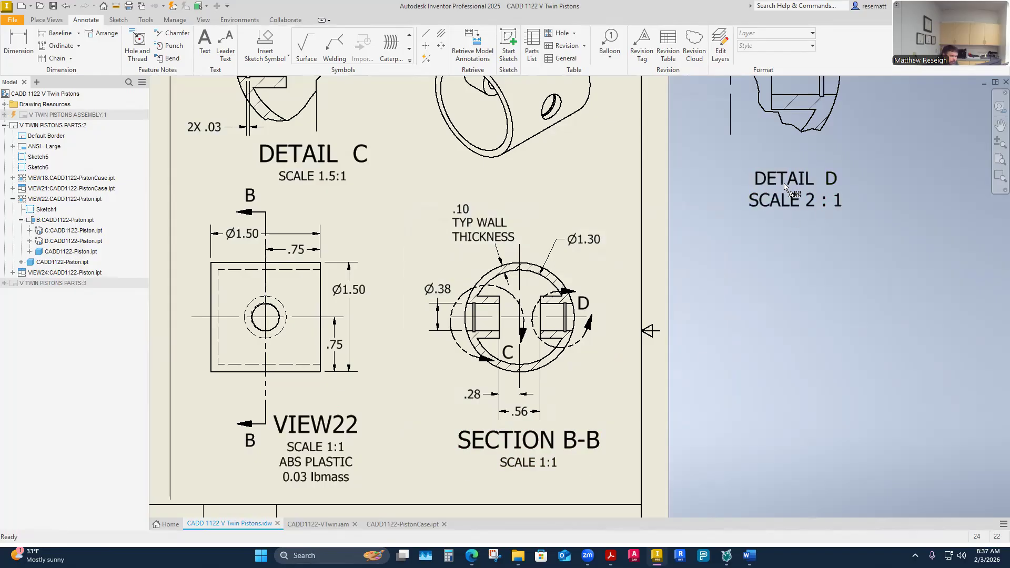
# Check the text heights of the title line and scale line in the Section B-B label.
pyautogui.doubleClick(545, 444)
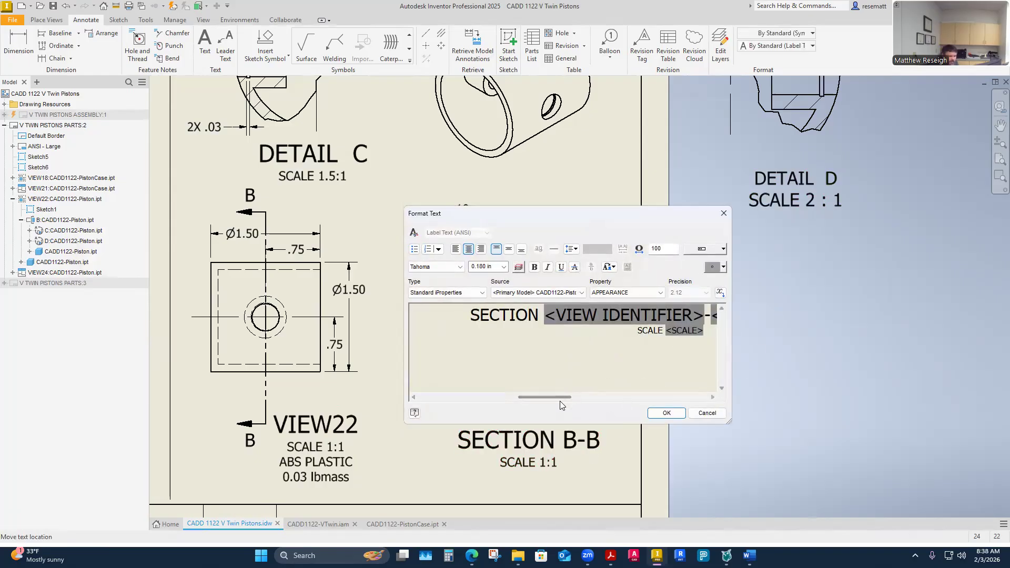
pyautogui.moveTo(561, 398); pyautogui.dragTo(603, 400)
pyautogui.moveTo(671, 311); pyautogui.dragTo(342, 317)
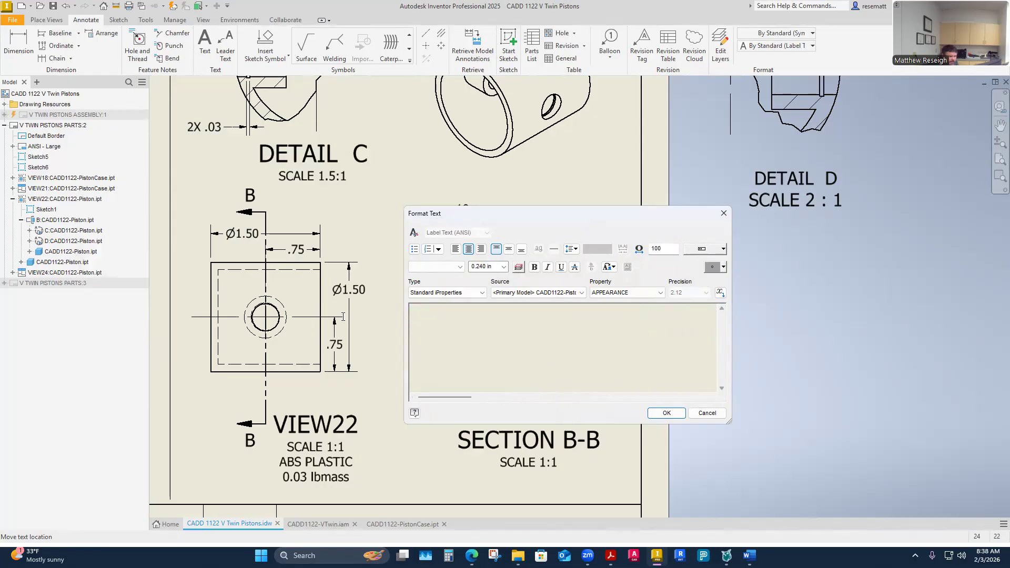
pyautogui.moveTo(458, 395); pyautogui.dragTo(574, 401)
pyautogui.click(619, 364)
pyautogui.moveTo(618, 364); pyautogui.dragTo(530, 339)
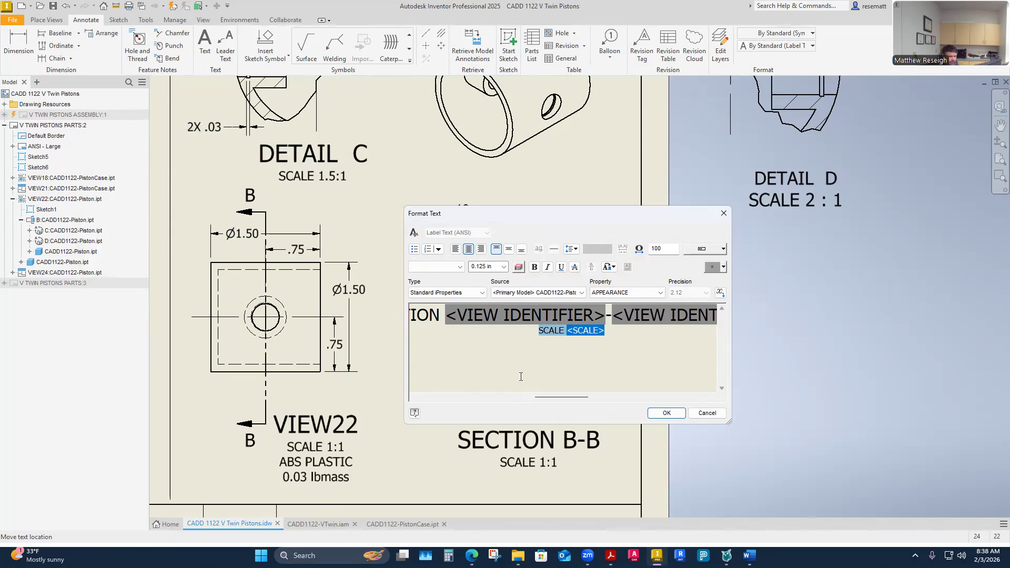
pyautogui.click(666, 413)
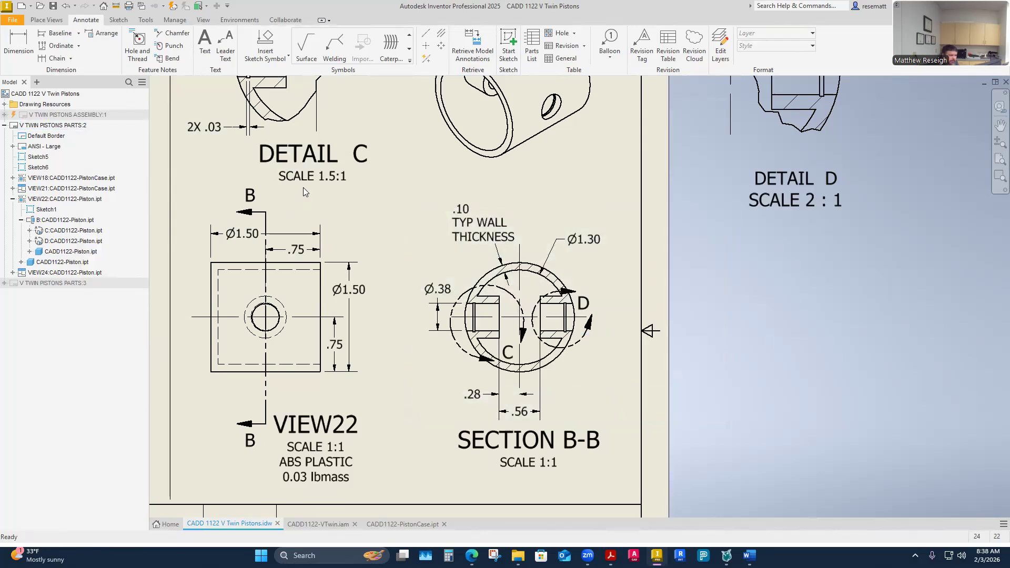
# Format the Detail D label with a 0.240 in title line and a 0.125 in scale line.
pyautogui.doubleClick(803, 181)
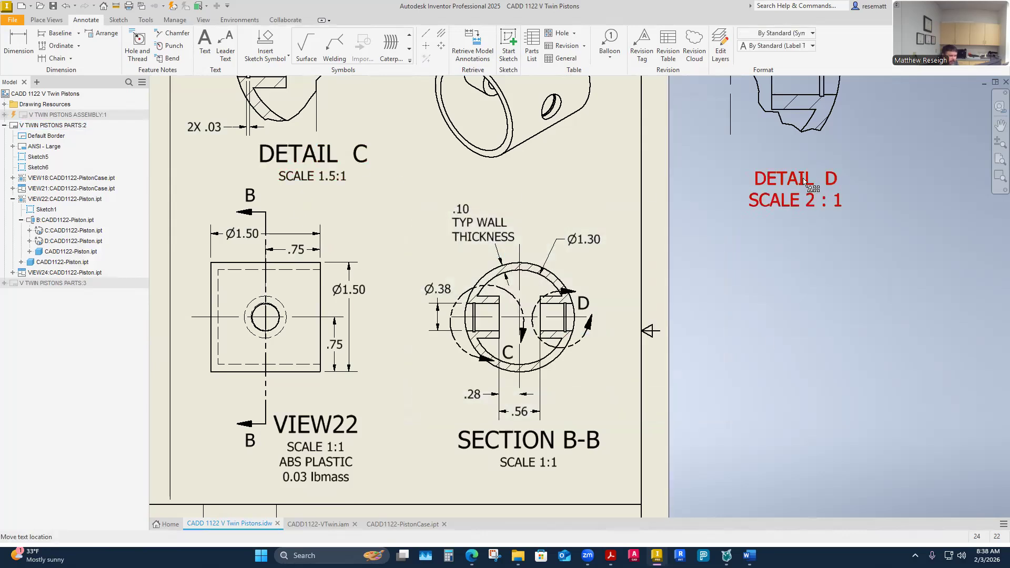
pyautogui.moveTo(550, 395); pyautogui.dragTo(567, 396)
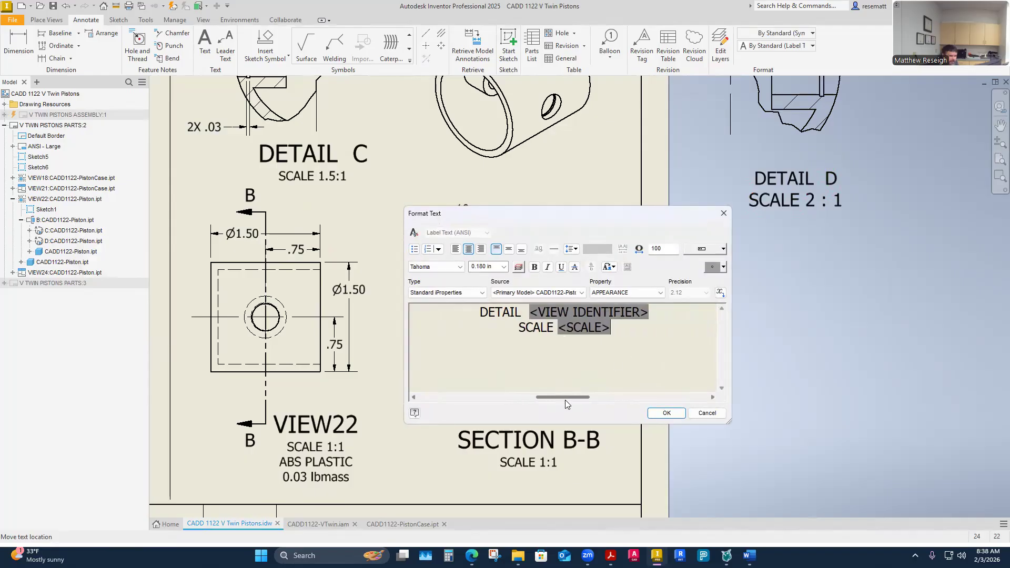
pyautogui.moveTo(652, 312); pyautogui.dragTo(479, 313)
pyautogui.click(504, 266)
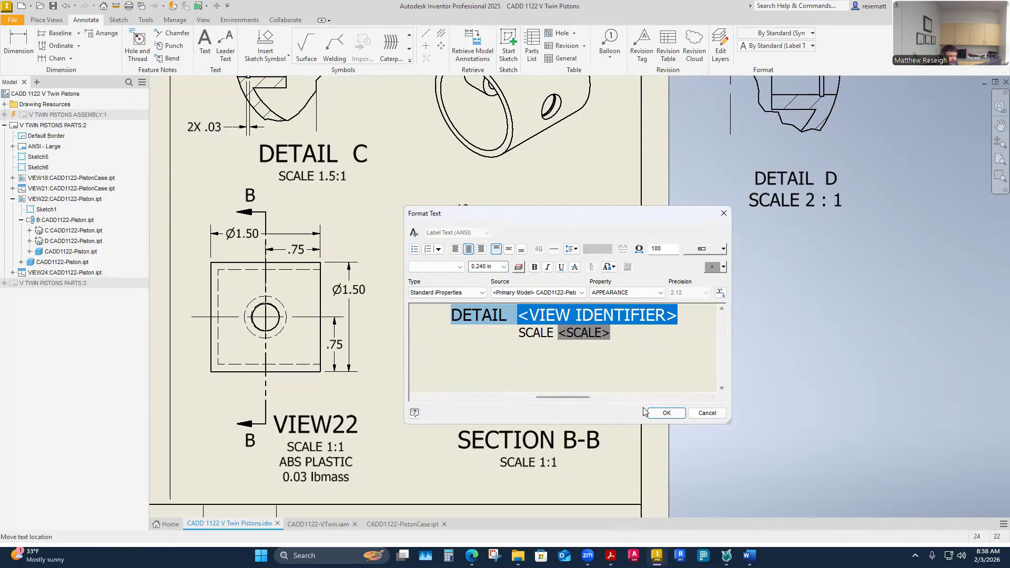
pyautogui.click(632, 342)
pyautogui.moveTo(635, 335); pyautogui.dragTo(475, 338)
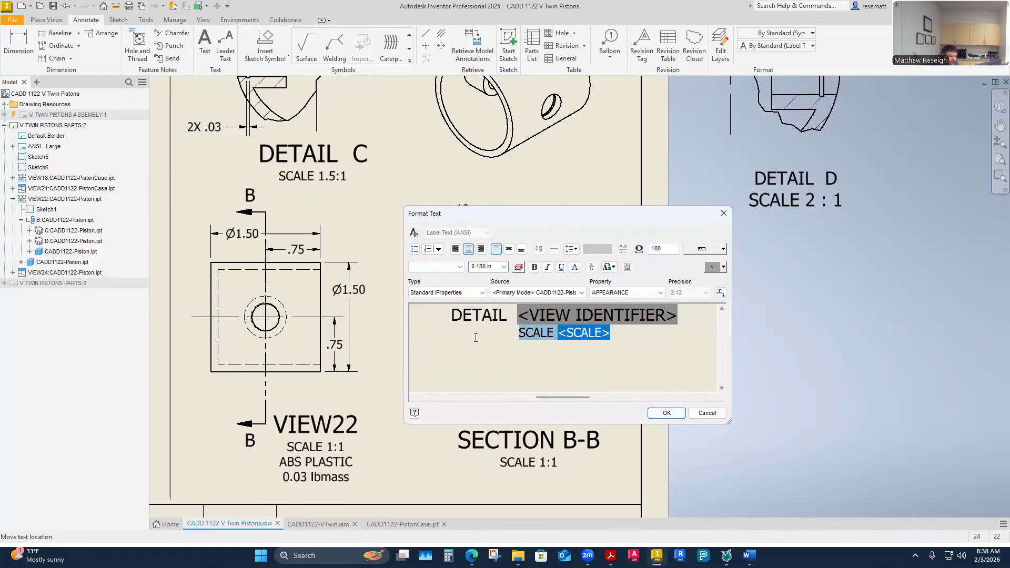
pyautogui.click(504, 267)
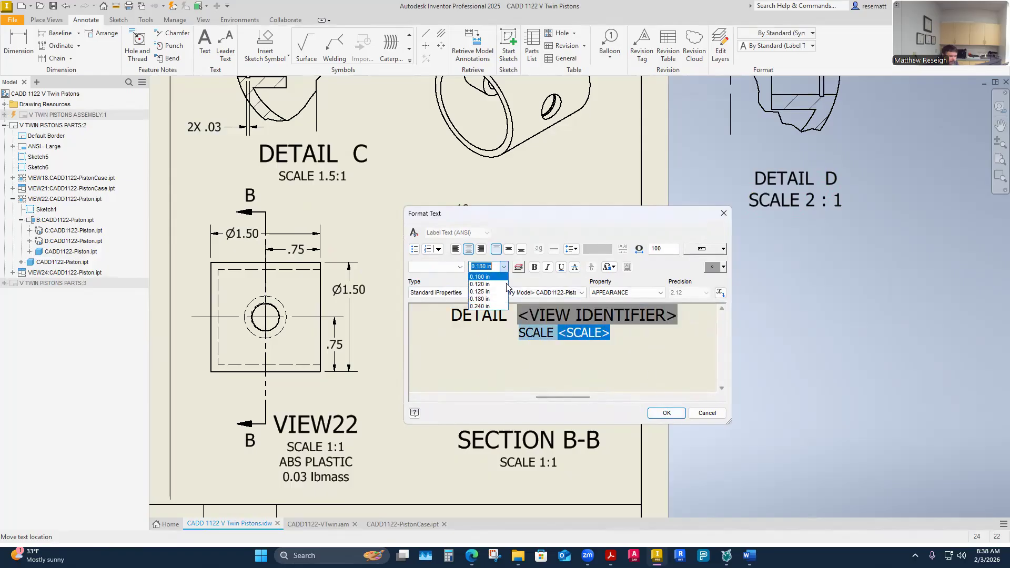
pyautogui.click(479, 291)
pyautogui.click(665, 413)
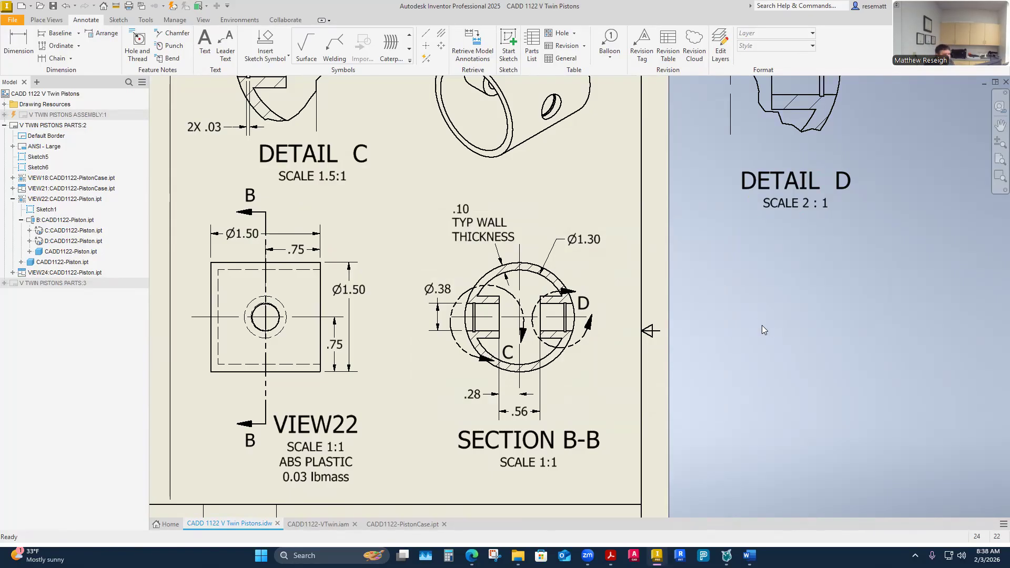
# Delete detail view D by removing its detail boundary from Section B-B.
pyautogui.scroll(2, 760, 315)
pyautogui.scroll(-3, 759, 316)
pyautogui.scroll(3, 760, 313)
pyautogui.scroll(-1, 831, 201)
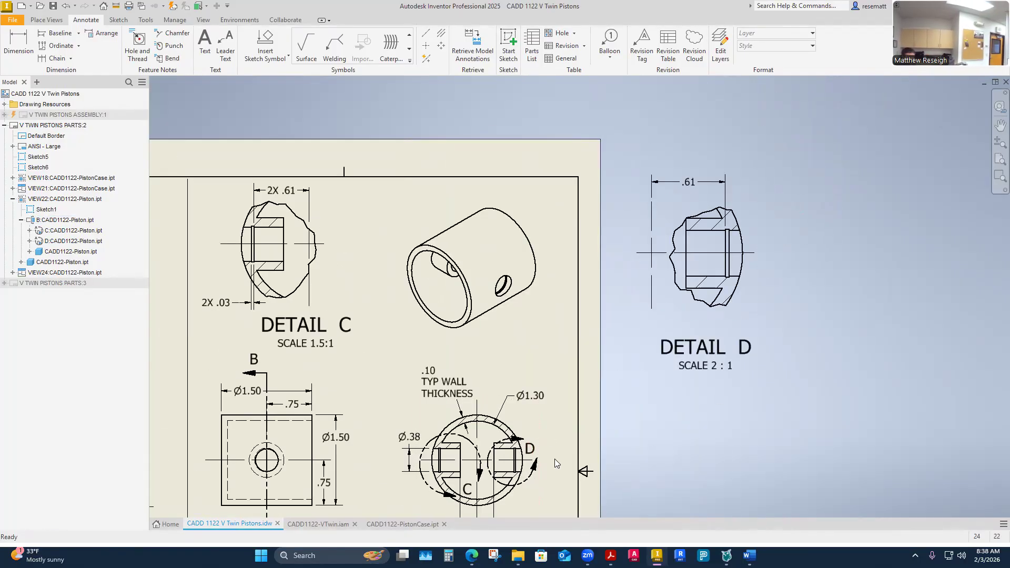
pyautogui.click(529, 447)
pyautogui.press('Delete')
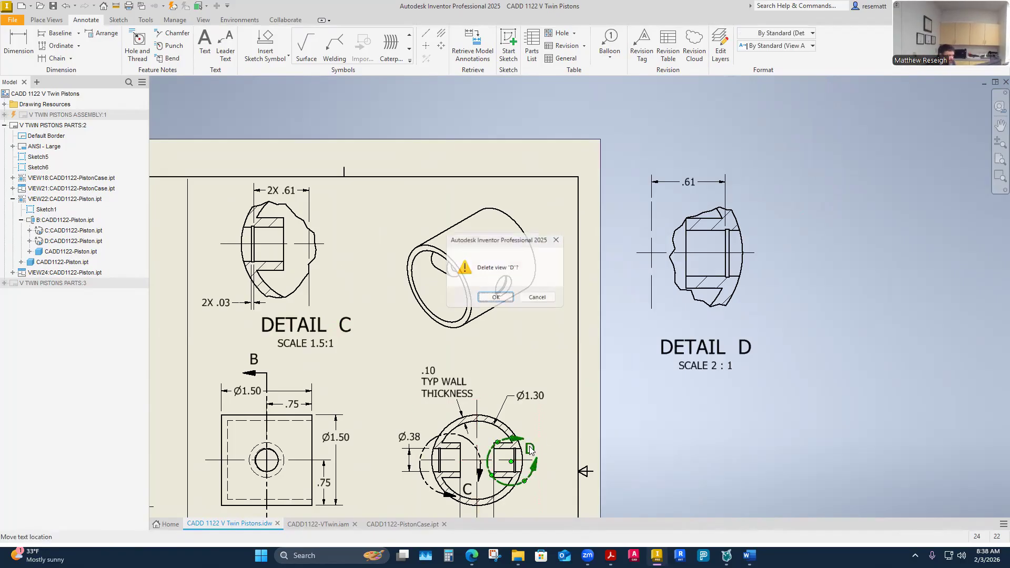
pyautogui.click(501, 303)
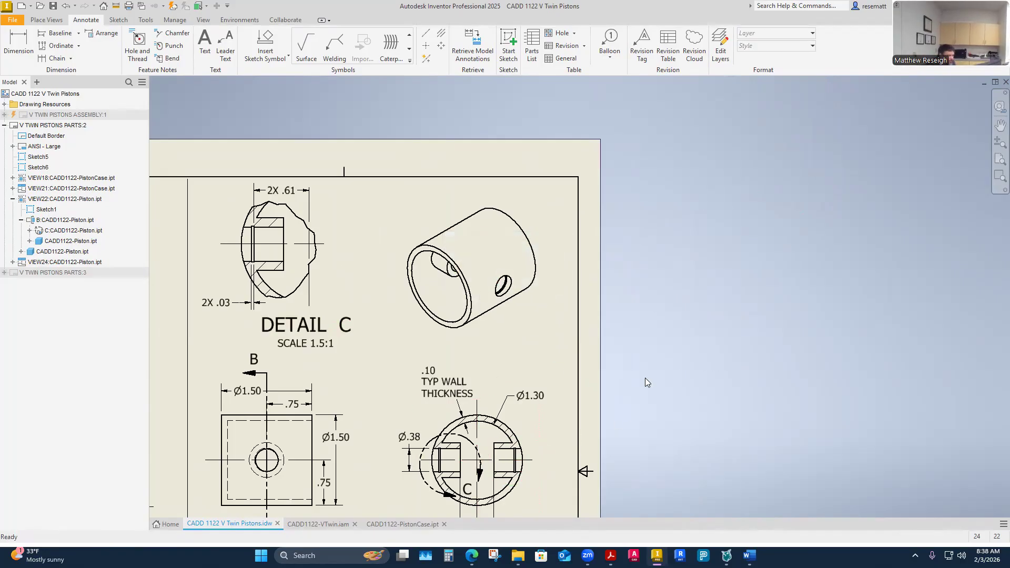
# Examine the part views, dimensions, labels and title block on the V Twin Pistons Parts sheet.
pyautogui.scroll(-6, 581, 320)
pyautogui.scroll(5, 456, 414)
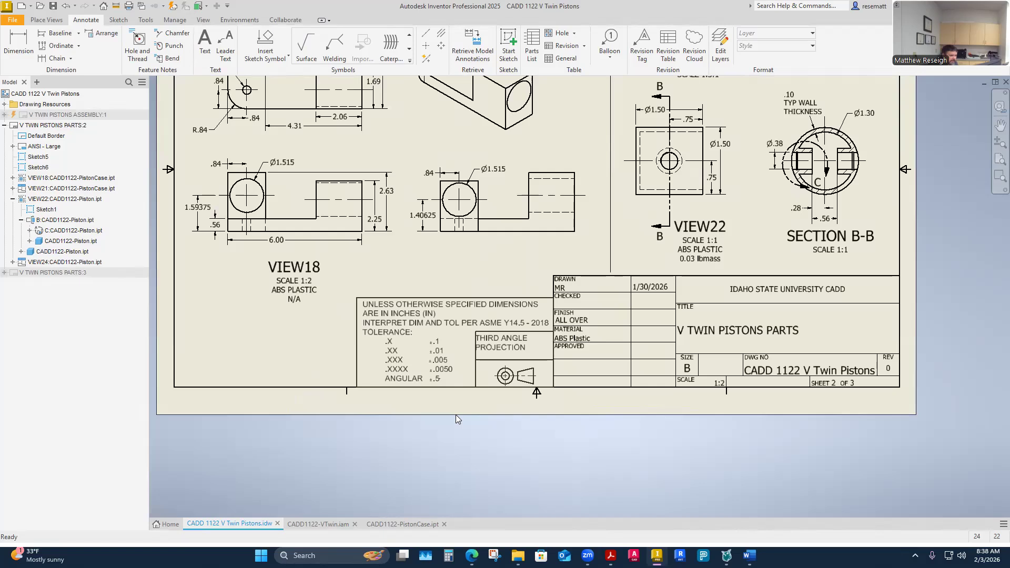
pyautogui.scroll(-2, 456, 414)
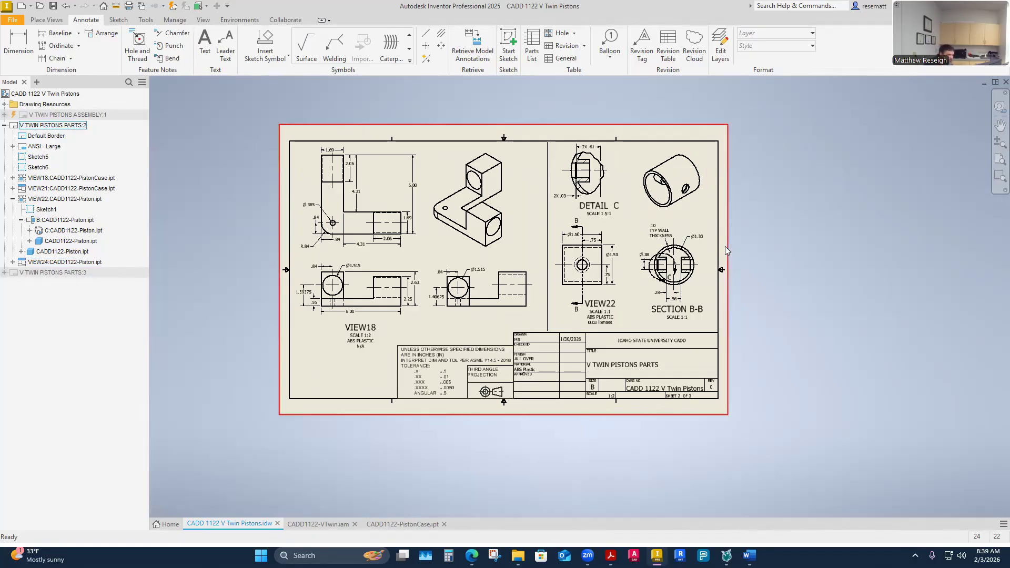
pyautogui.scroll(3, 705, 247)
pyautogui.scroll(2, 701, 260)
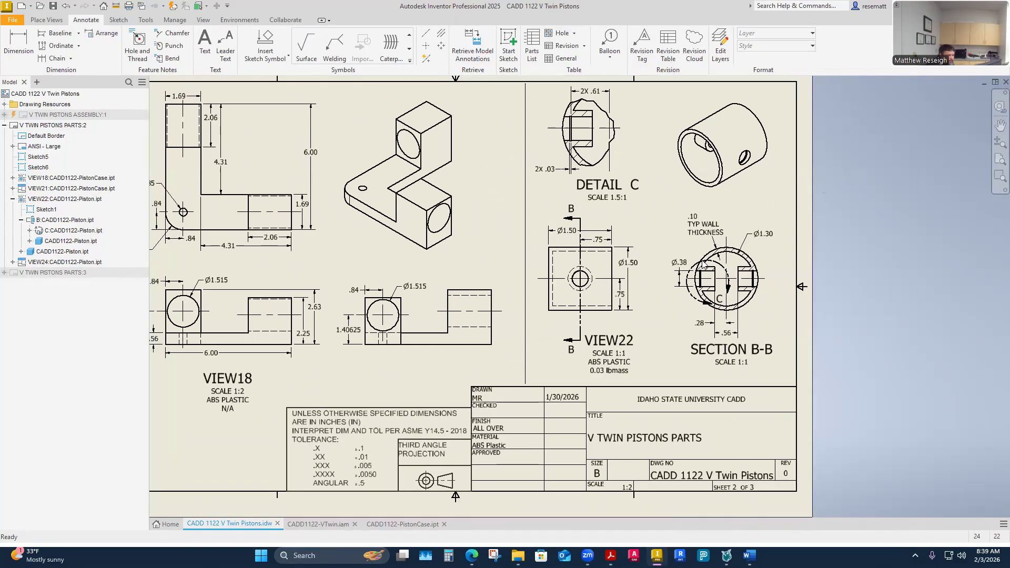
pyautogui.scroll(-2, 702, 260)
pyautogui.scroll(2, 702, 260)
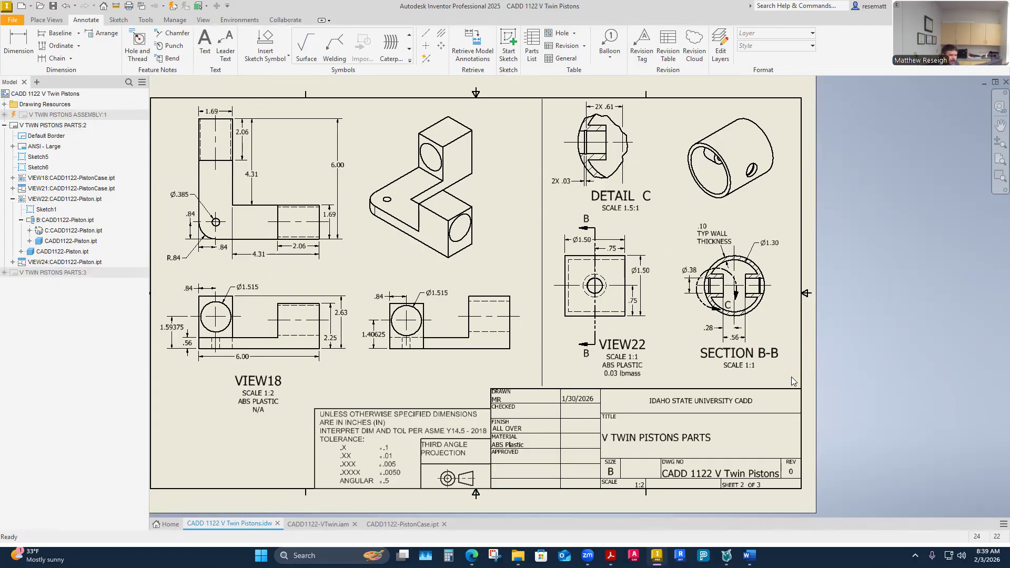
pyautogui.rightClick(618, 326)
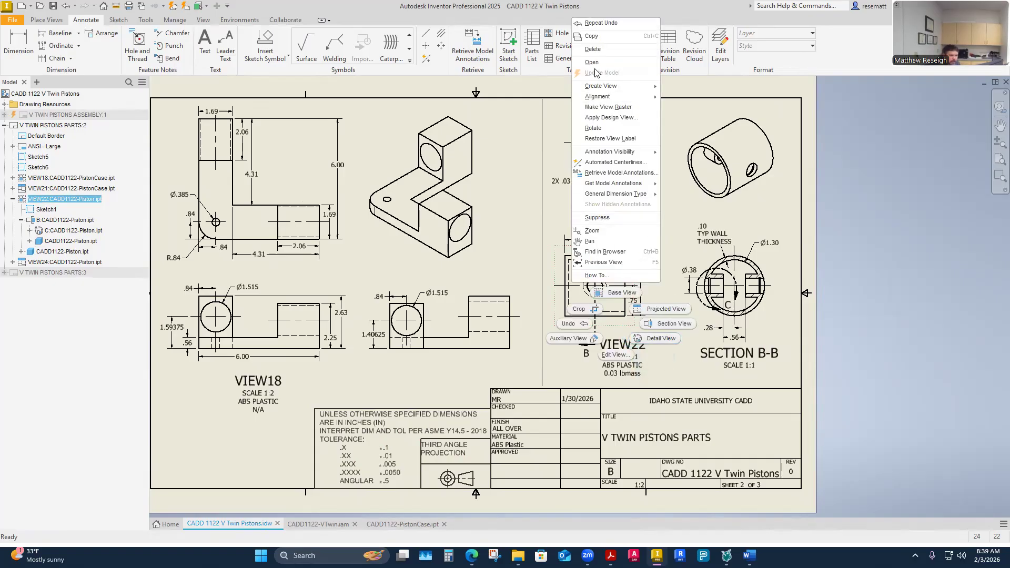
pyautogui.click(928, 235)
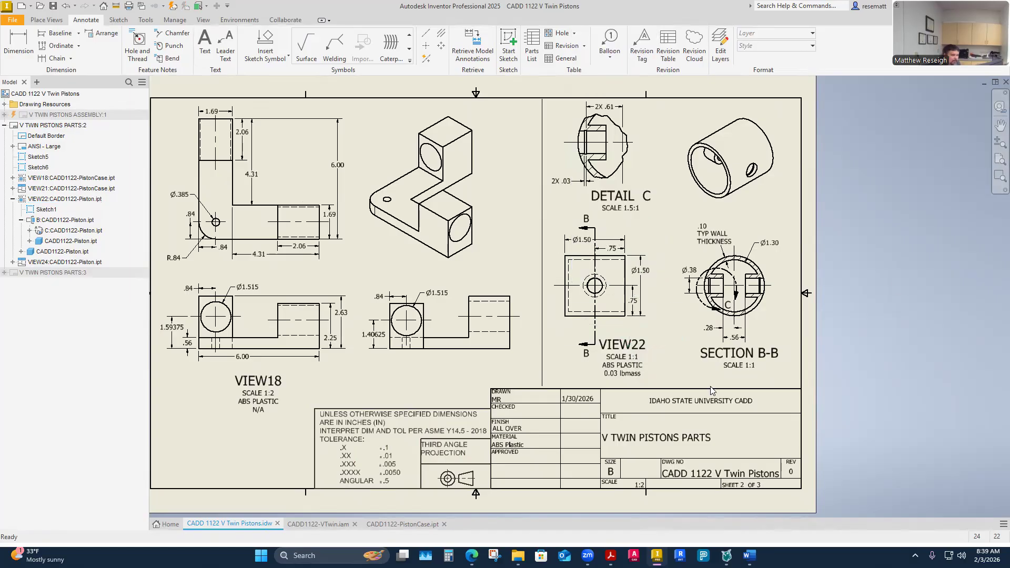
# Open the CADD1122-Piston part model from VIEW22 and show it in a single maximized document window.
pyautogui.rightClick(618, 326)
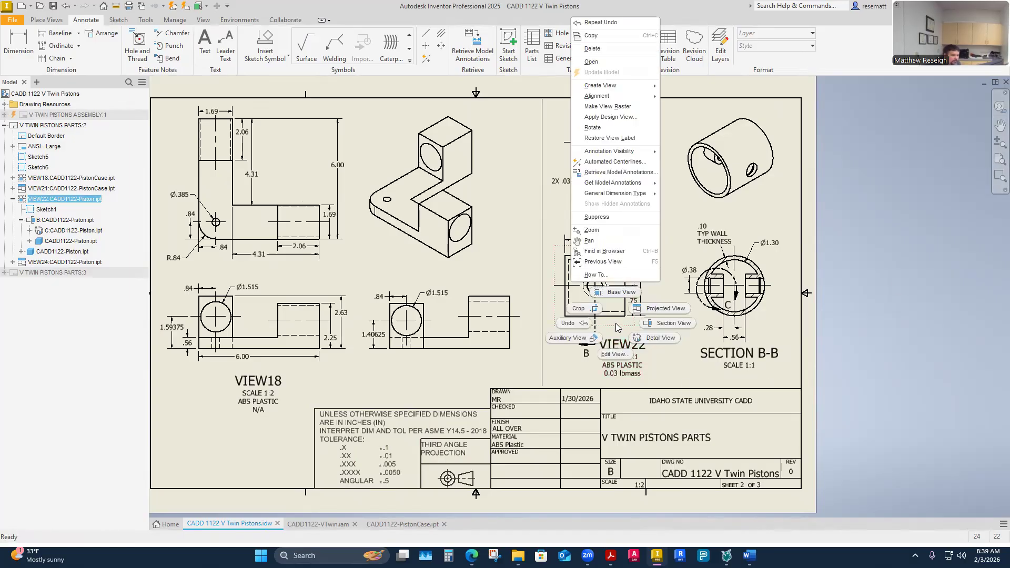
pyautogui.click(591, 61)
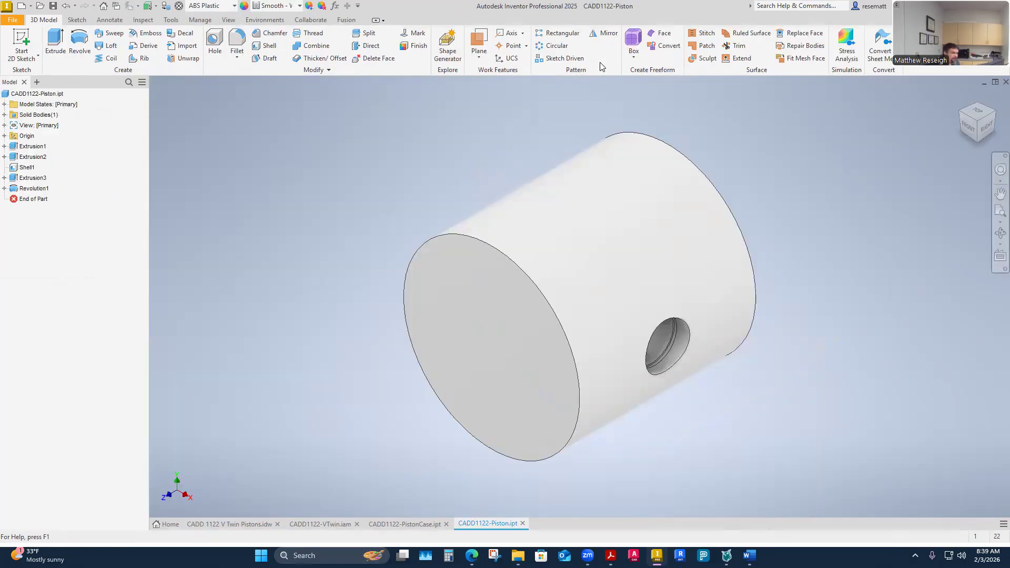
pyautogui.moveTo(493, 524); pyautogui.dragTo(314, 521)
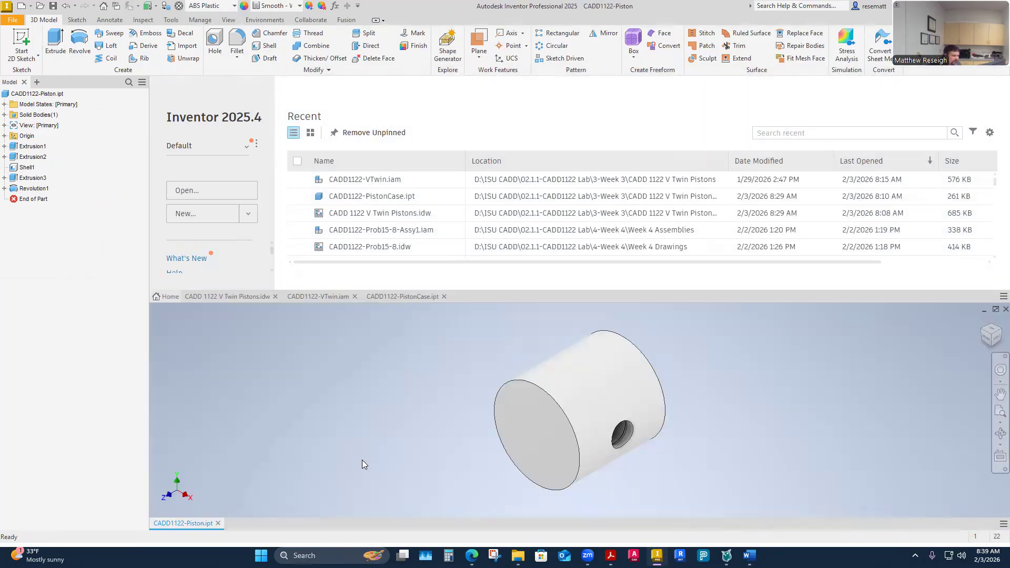
pyautogui.click(995, 312)
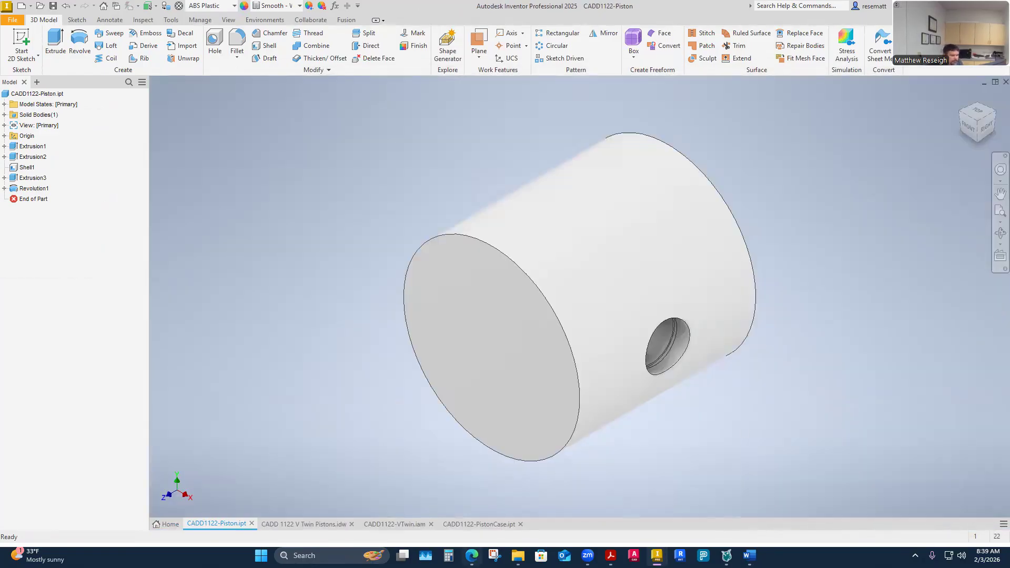
# View the CADD1122-PistonCase part and the CADD1122-VTwin assembly, and return to the maximized piston part.
pyautogui.click(480, 525)
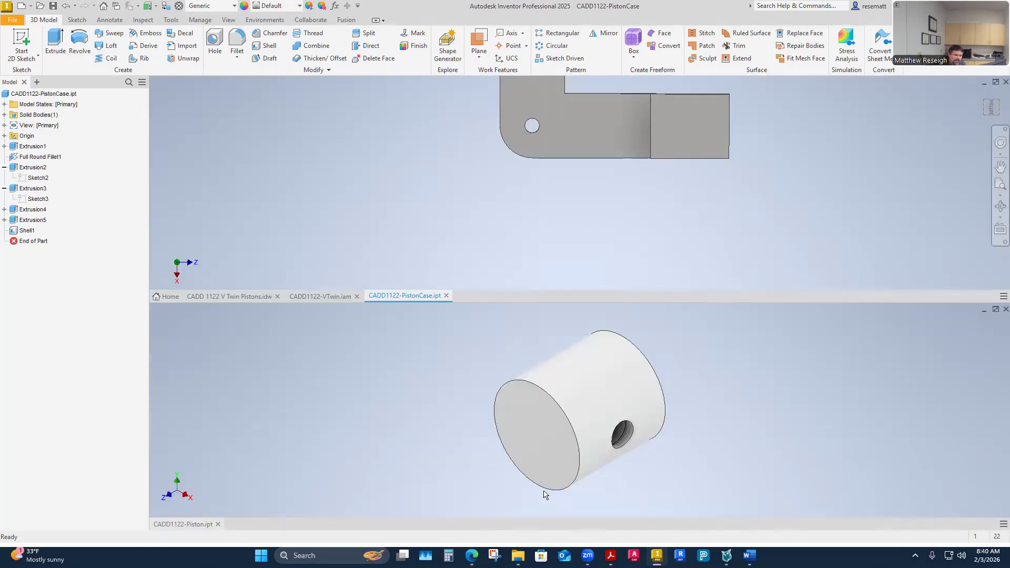
pyautogui.click(319, 296)
pyautogui.doubleClick(406, 525)
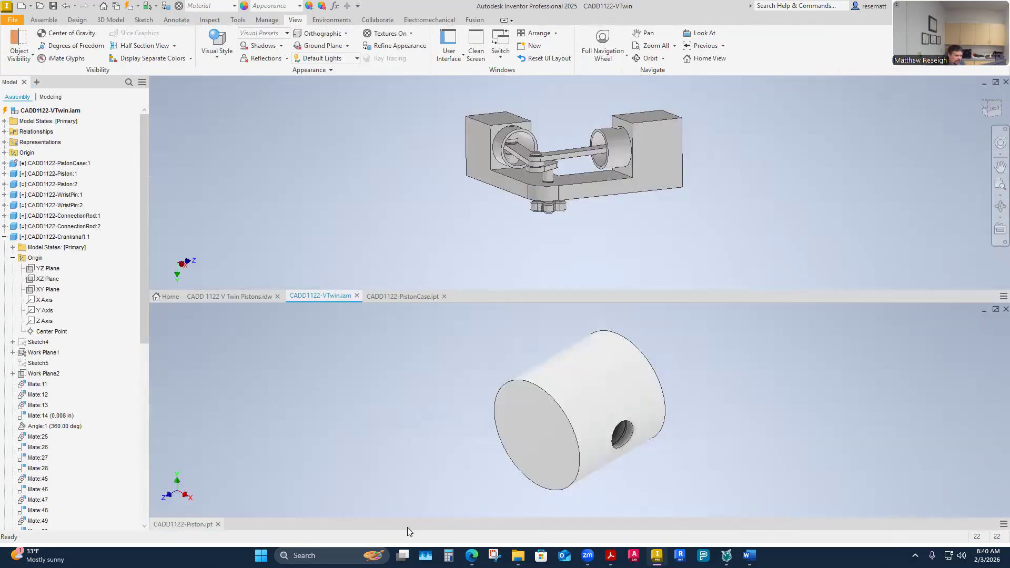
pyautogui.click(995, 310)
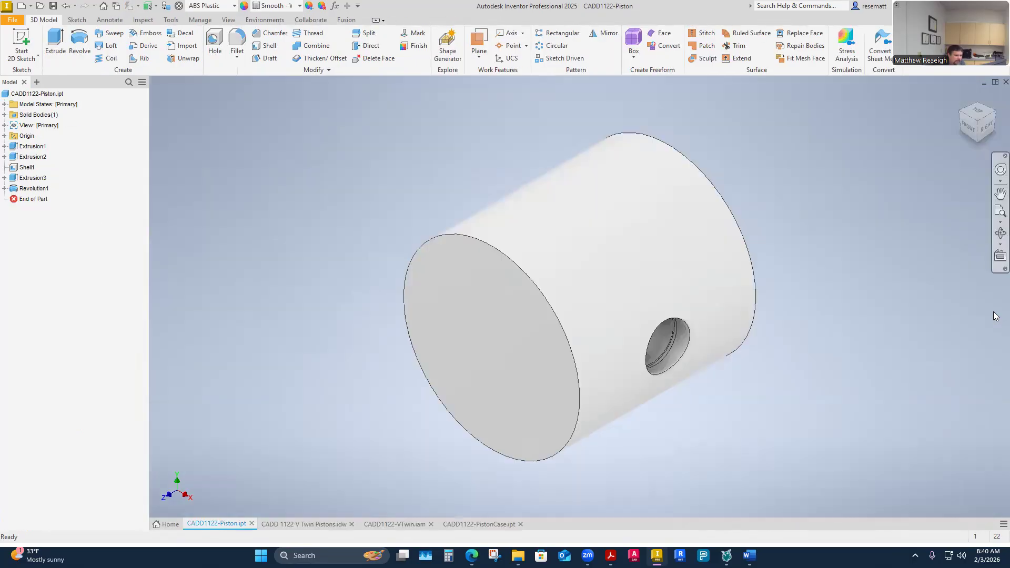
# Move the V Twin Pistons drawing ahead of the piston part in the document order, and switch back to the piston.
pyautogui.click(303, 523)
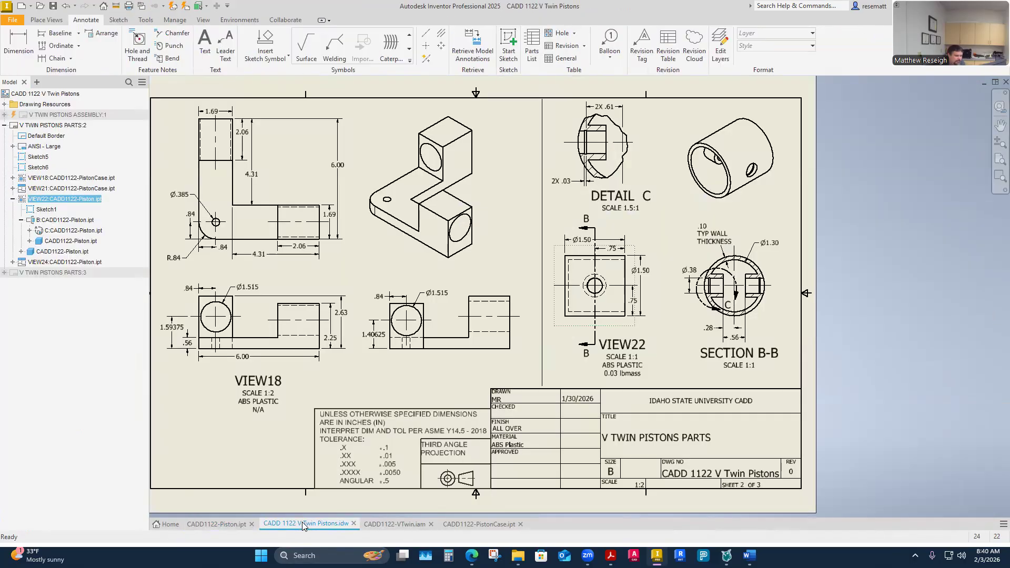
pyautogui.moveTo(302, 521); pyautogui.dragTo(226, 524)
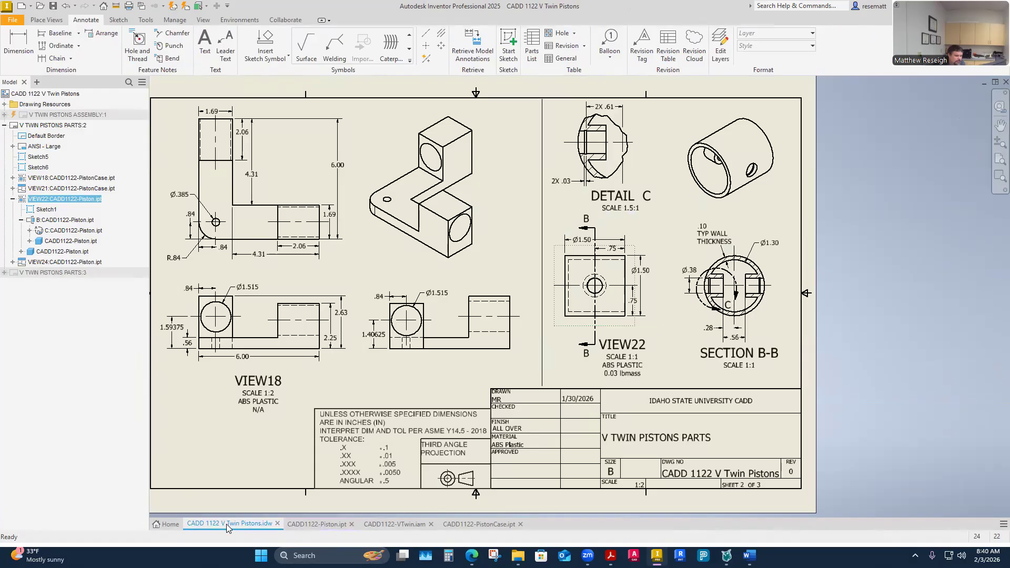
pyautogui.click(323, 523)
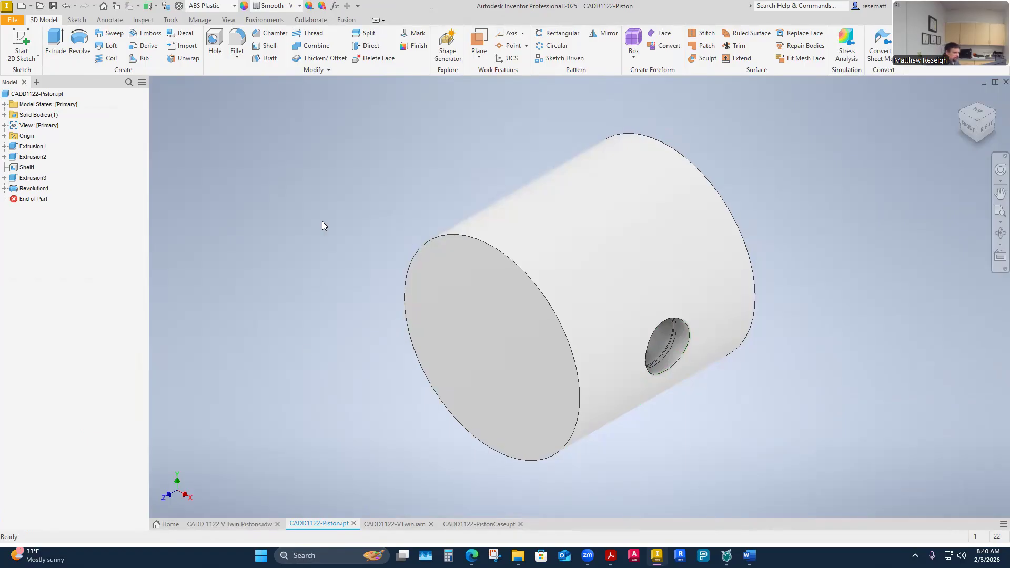
# Open the pin hole sketch of Extrusion2 for editing and slice the graphics to expose its circle.
pyautogui.keyDown('shift'); pyautogui.moveTo(331, 311); pyautogui.dragTo(318, 307, button='middle'); pyautogui.keyUp('shift')
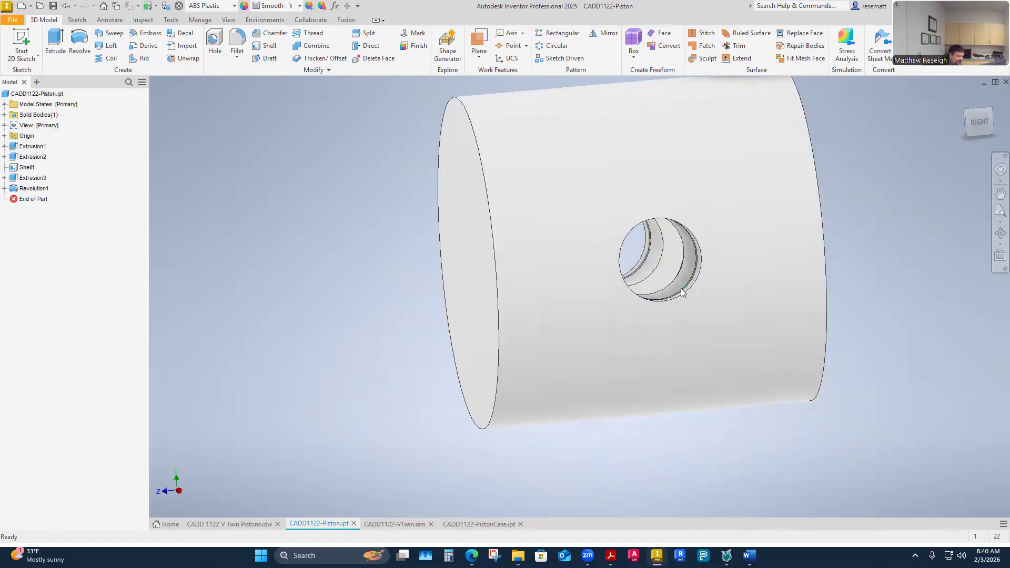
pyautogui.keyDown('shift'); pyautogui.moveTo(682, 295); pyautogui.dragTo(663, 279, button='middle'); pyautogui.keyUp('shift')
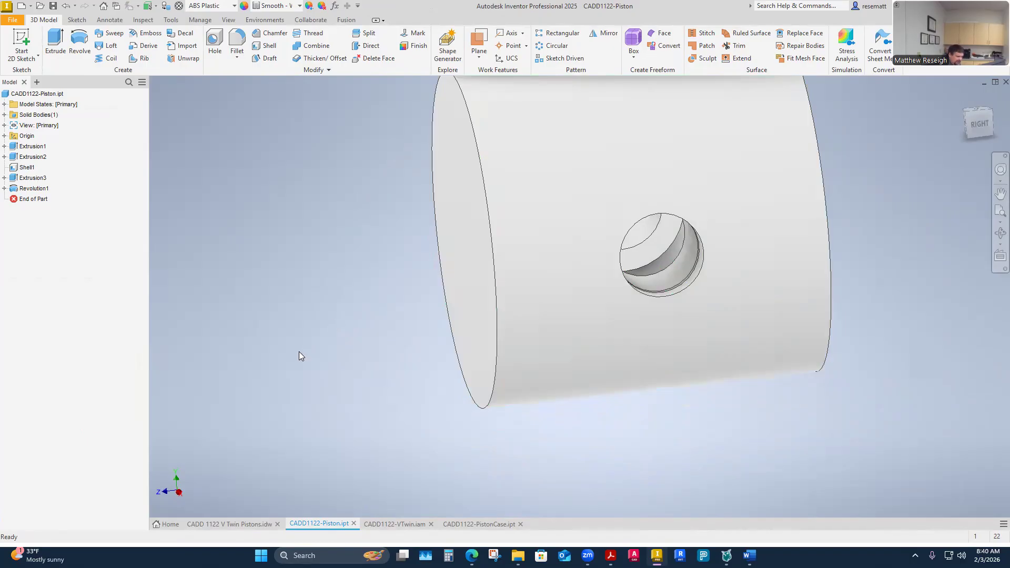
pyautogui.keyDown('shift'); pyautogui.moveTo(299, 351); pyautogui.dragTo(261, 276, button='middle'); pyautogui.keyUp('shift')
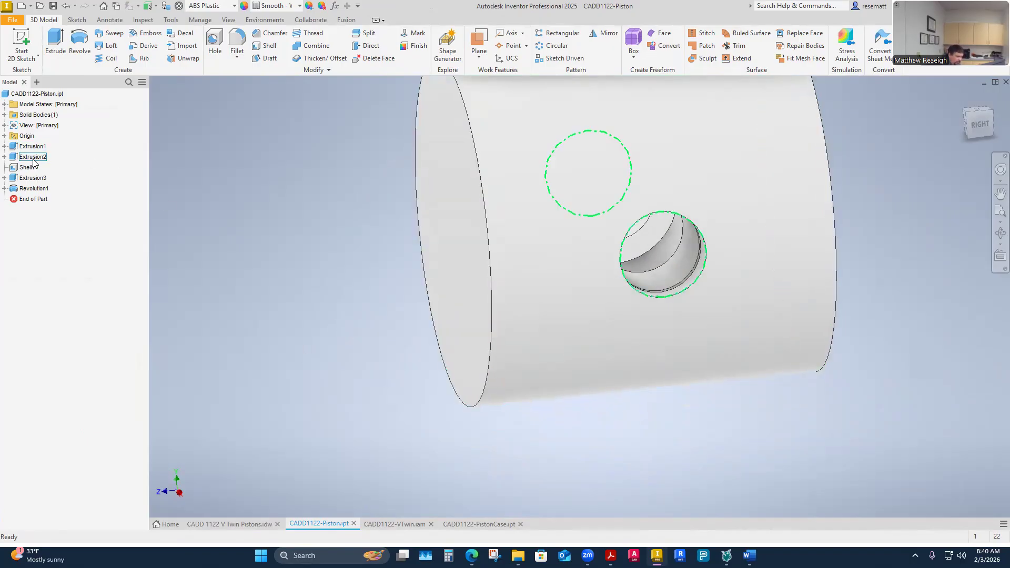
pyautogui.click(4, 157)
pyautogui.click(37, 167)
pyautogui.rightClick(37, 167)
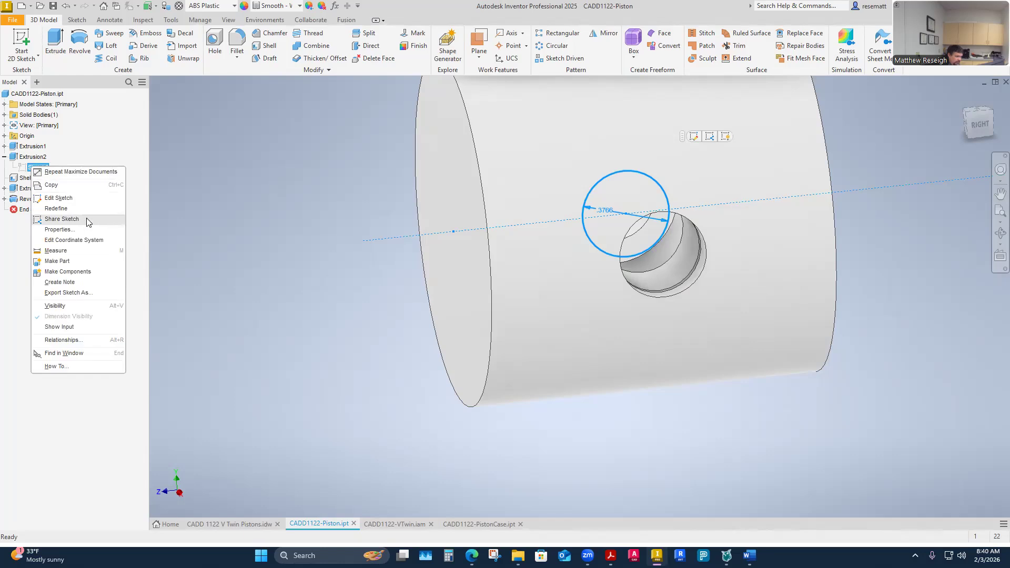
pyautogui.click(58, 198)
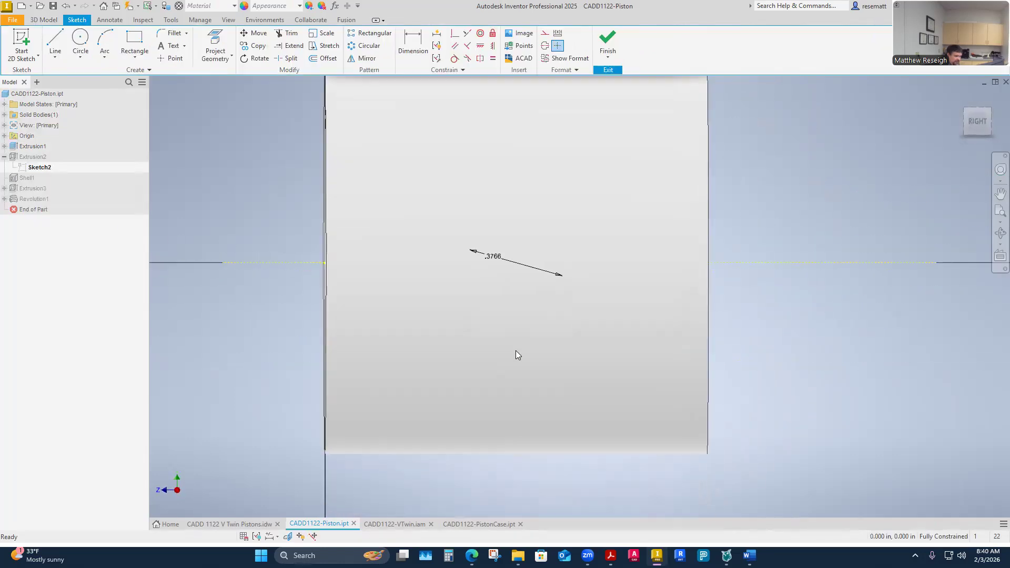
pyautogui.doubleClick(485, 253)
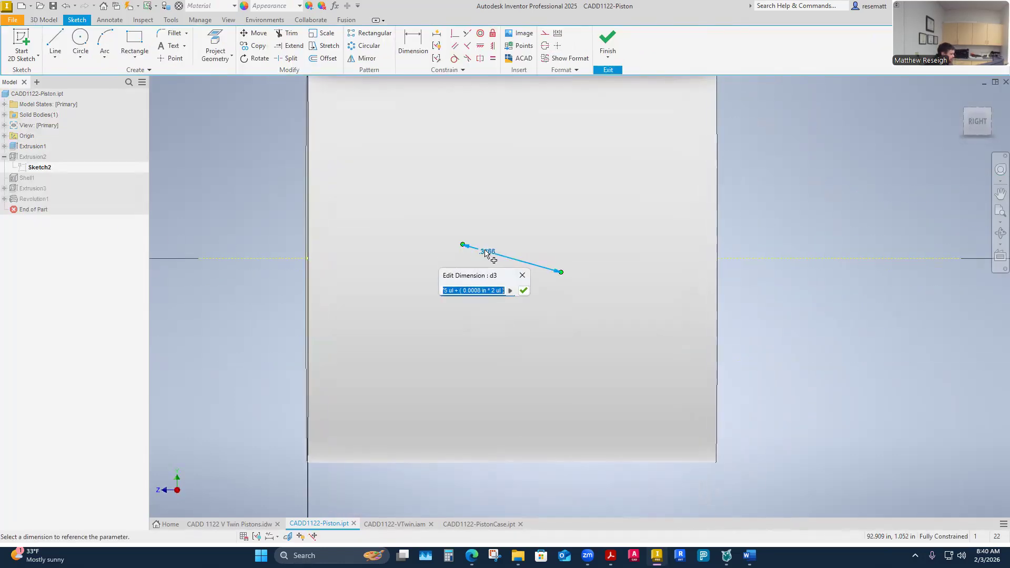
pyautogui.click(522, 291)
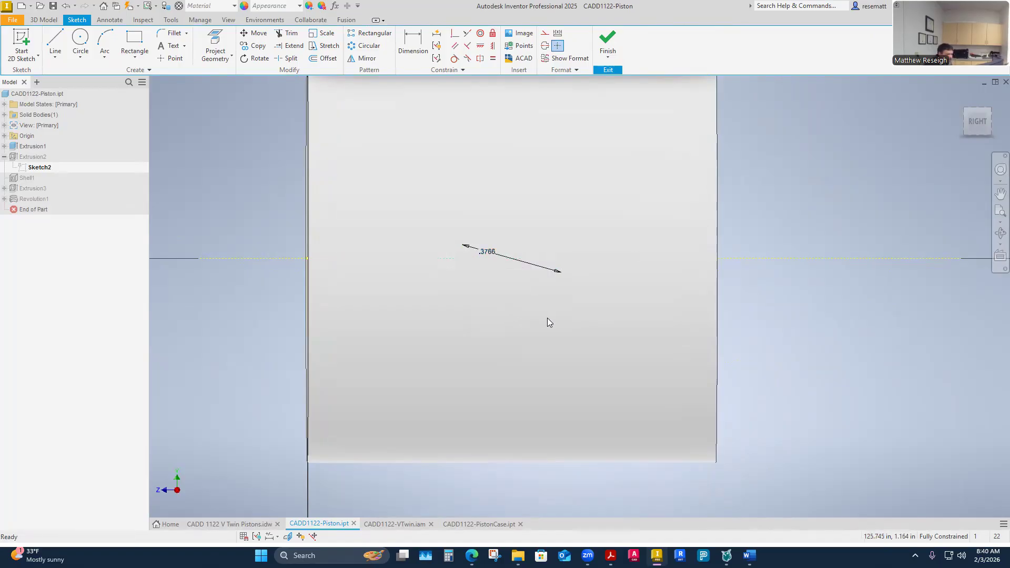
pyautogui.press('F7')
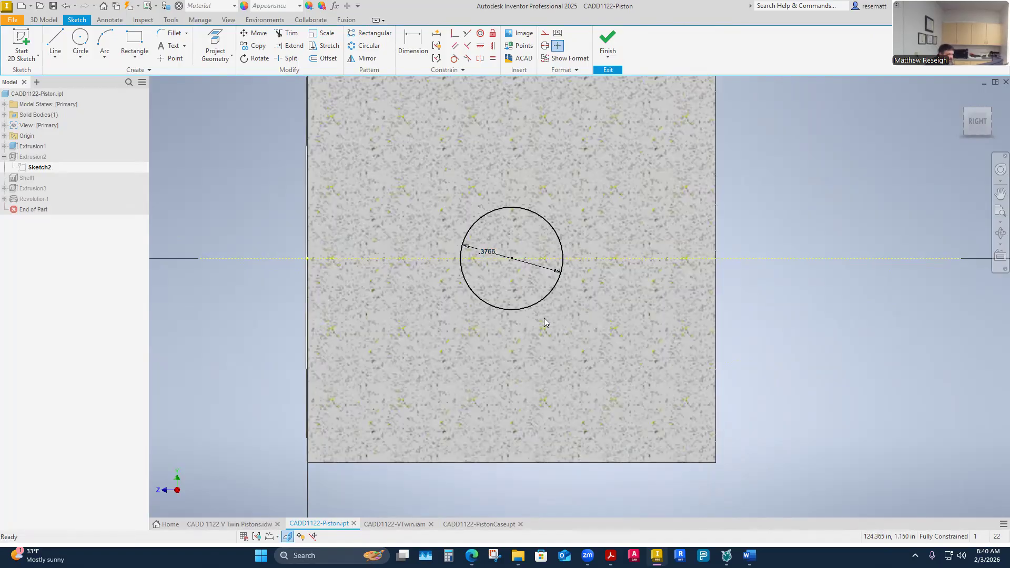
# Replace the pin hole circle's diameter expression with .375 plus a .01 in clearance, for a diameter of .385 in.
pyautogui.doubleClick(484, 252)
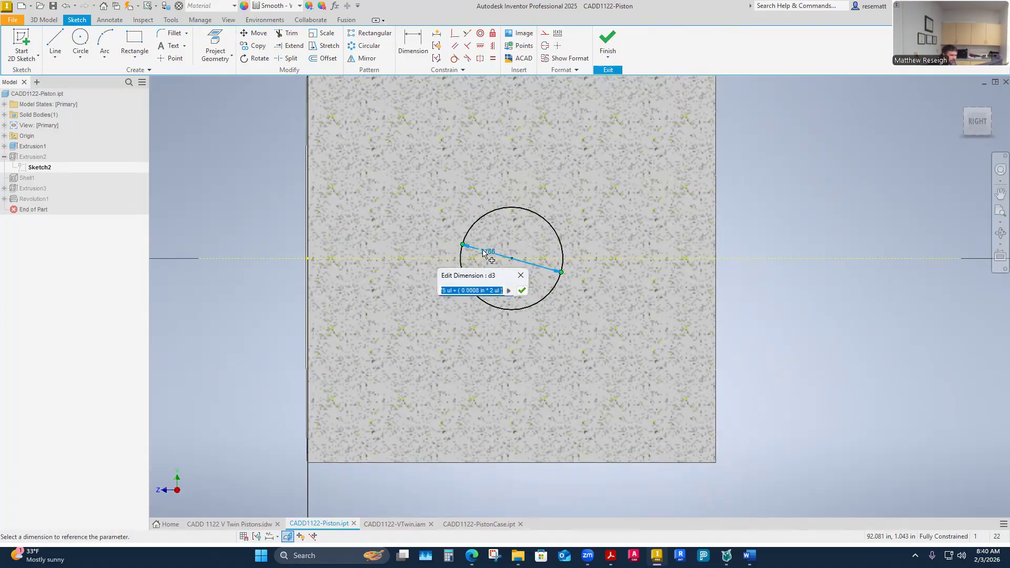
pyautogui.click(455, 291)
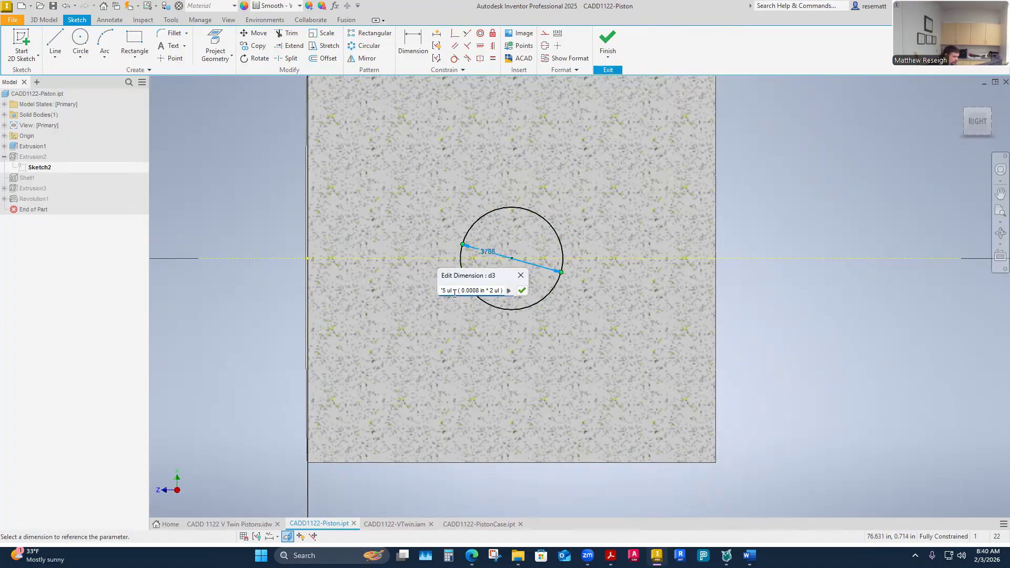
pyautogui.press('Home')
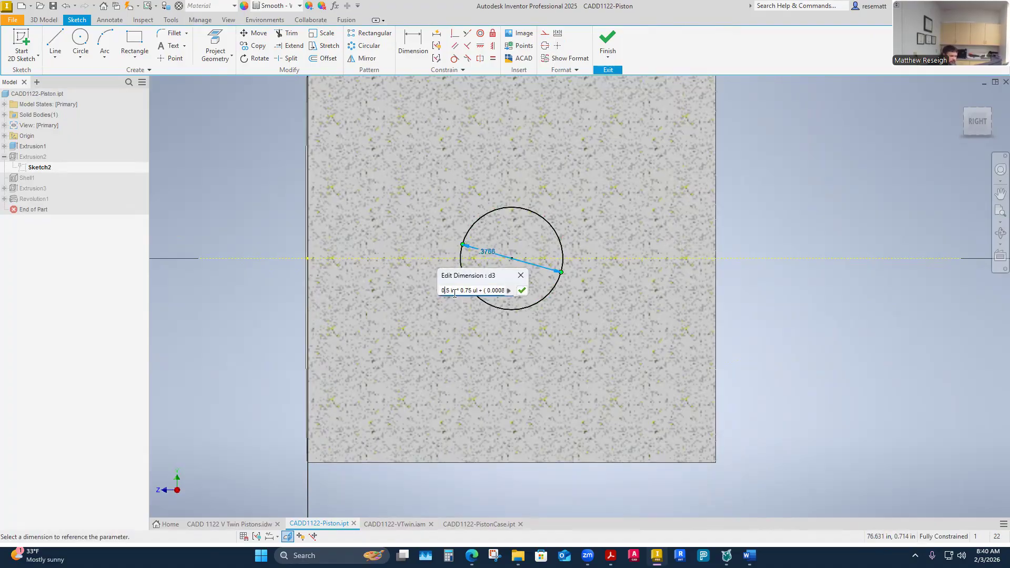
pyautogui.press('BackSpace')
pyautogui.press('BackSpace')
pyautogui.press('BackSpace')
pyautogui.press('BackSpace')
pyautogui.press('BackSpace')
pyautogui.press('BackSpace')
pyautogui.press('BackSpace')
pyautogui.press('BackSpace')
pyautogui.press('BackSpace')
pyautogui.press('BackSpace')
pyautogui.press('BackSpace')
pyautogui.press('BackSpace')
pyautogui.press('BackSpace')
pyautogui.press('BackSpace')
pyautogui.press('BackSpace')
pyautogui.press('BackSpace')
pyautogui.press('BackSpace')
pyautogui.write('.375')
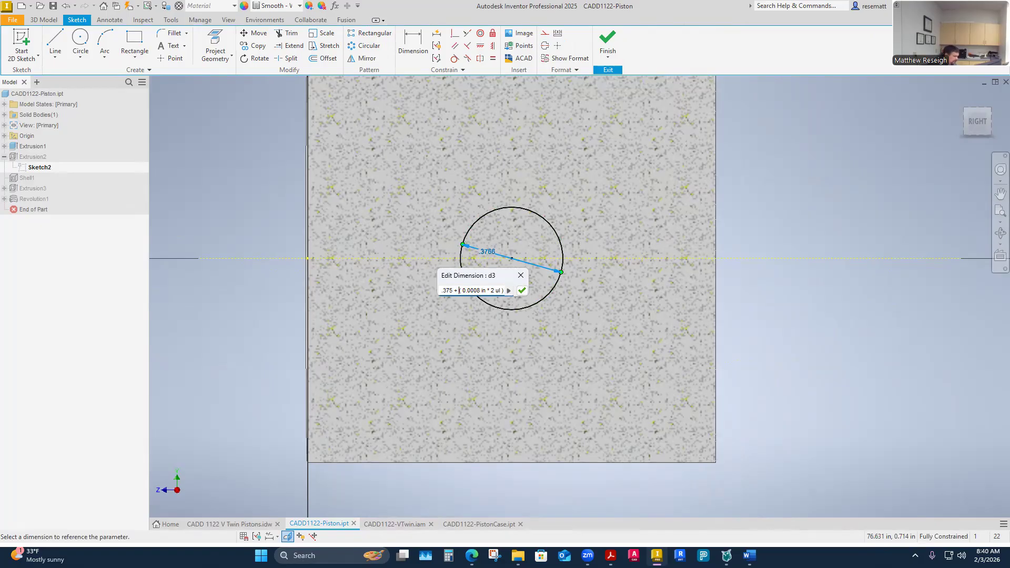
pyautogui.press('Delete')
pyautogui.press('Delete')
pyautogui.press('Delete')
pyautogui.press('Delete')
pyautogui.press('Delete')
pyautogui.press('Delete')
pyautogui.press('Delete')
pyautogui.press('Delete')
pyautogui.press('Delete')
pyautogui.press('Delete')
pyautogui.press('Delete')
pyautogui.press('Delete')
pyautogui.press('Delete')
pyautogui.press('Delete')
pyautogui.press('Delete')
pyautogui.press('Delete')
pyautogui.write('.1.01')
pyautogui.click(521, 290)
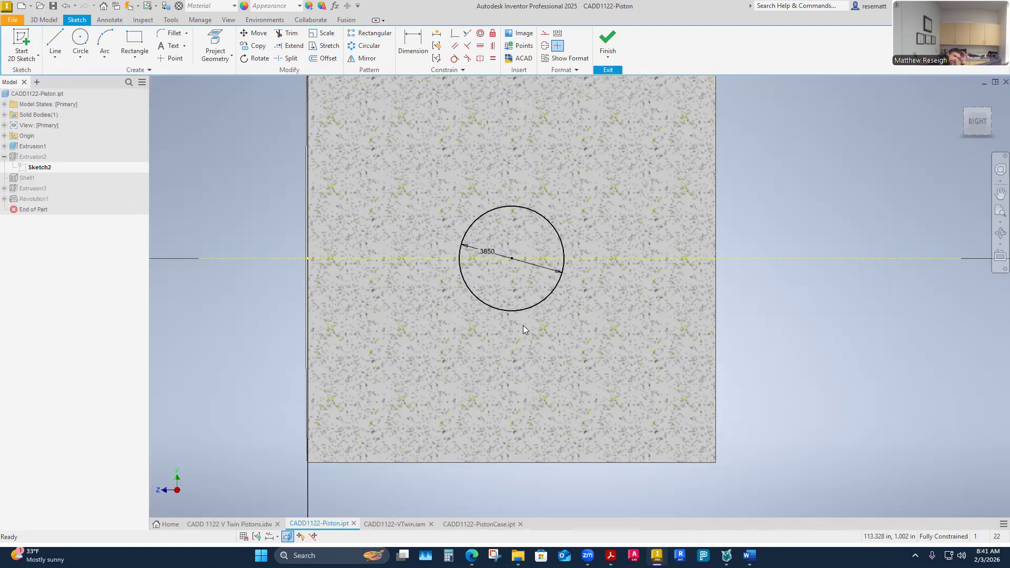
# Finish the hole sketch and return to the V Twin Pistons drawing, acknowledging the component update notice.
pyautogui.click(607, 41)
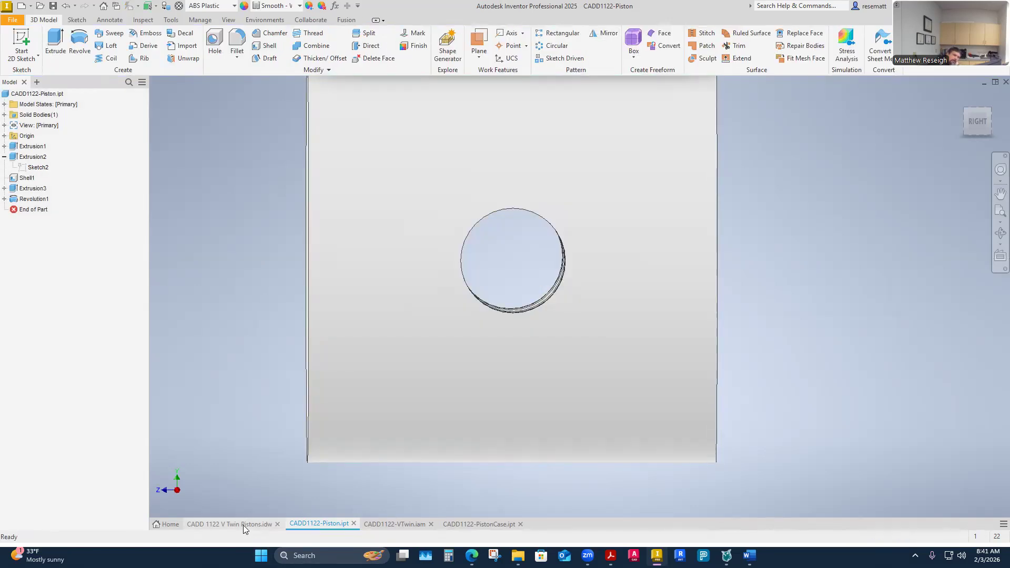
pyautogui.click(243, 524)
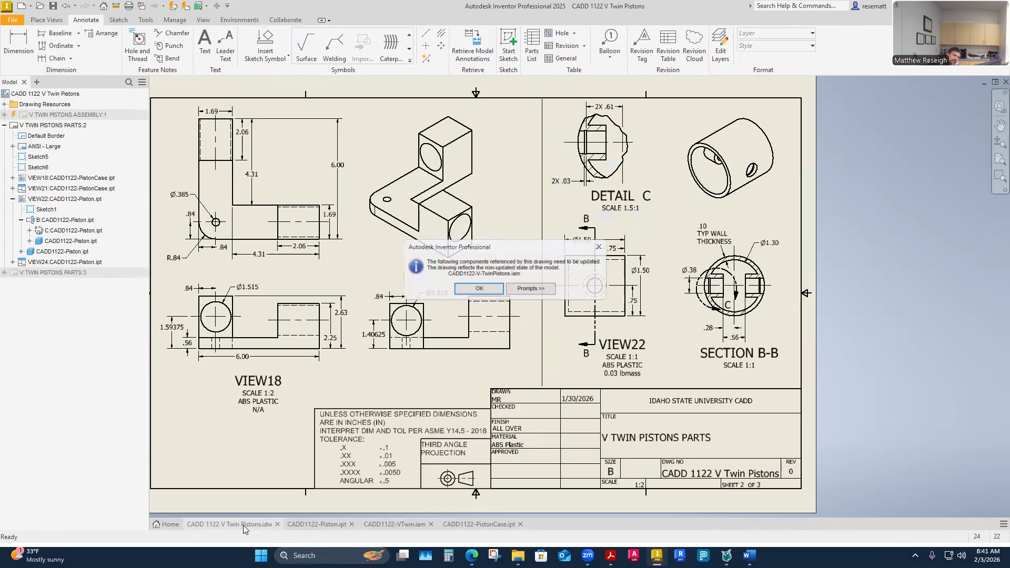
pyautogui.click(476, 290)
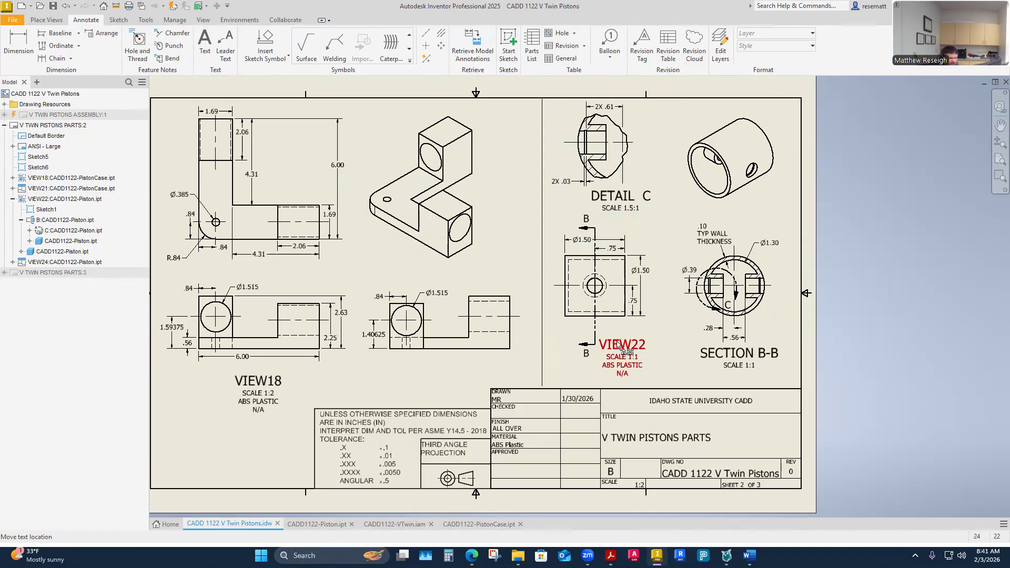
# Try a diameter dimension on the small hole in VIEW22, and delete it from the view.
pyautogui.scroll(2, 600, 277)
pyautogui.scroll(-5, 600, 274)
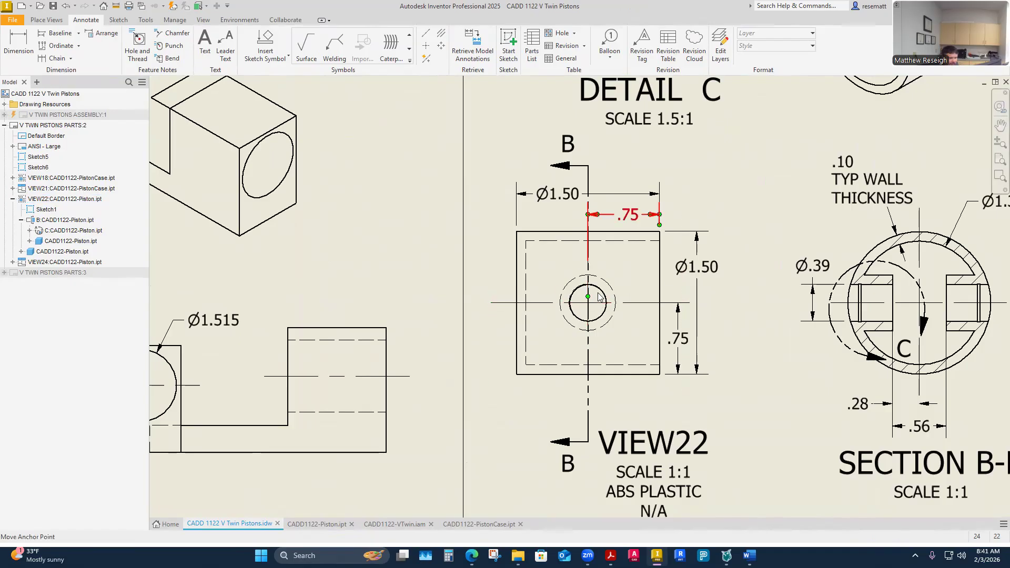
pyautogui.click(18, 42)
pyautogui.click(602, 316)
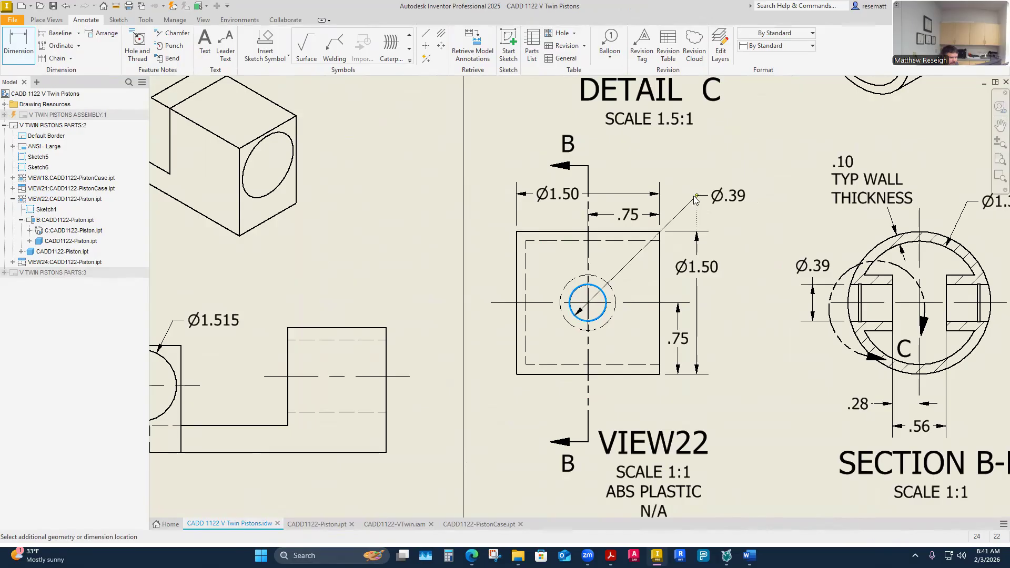
pyautogui.click(751, 274)
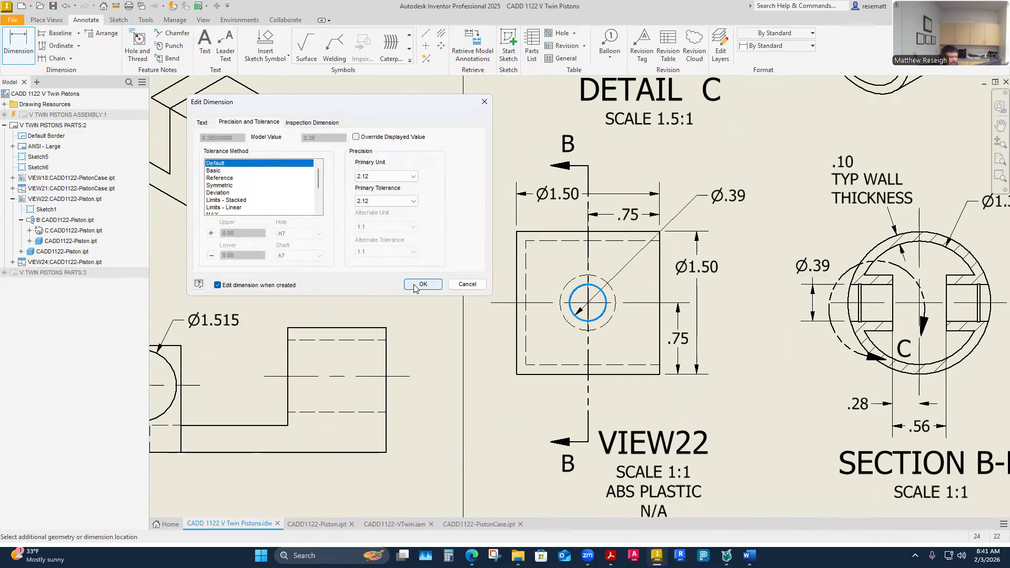
pyautogui.click(471, 286)
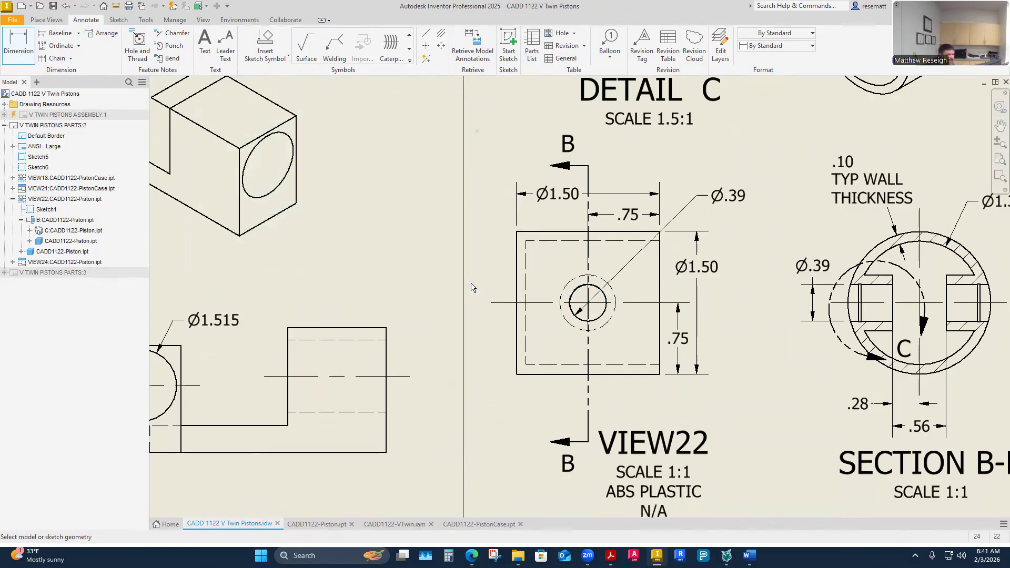
pyautogui.doubleClick(740, 201)
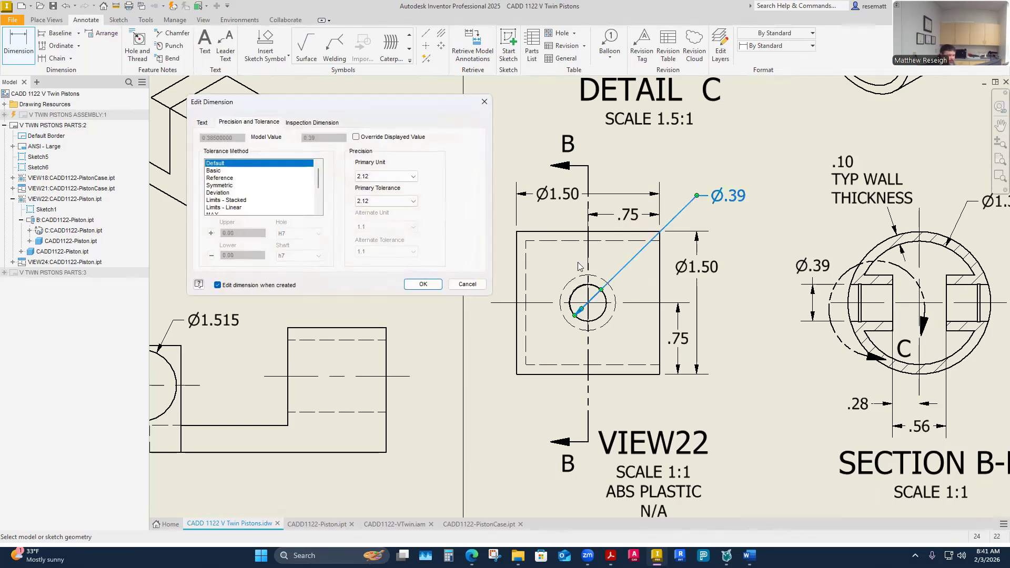
pyautogui.click(469, 286)
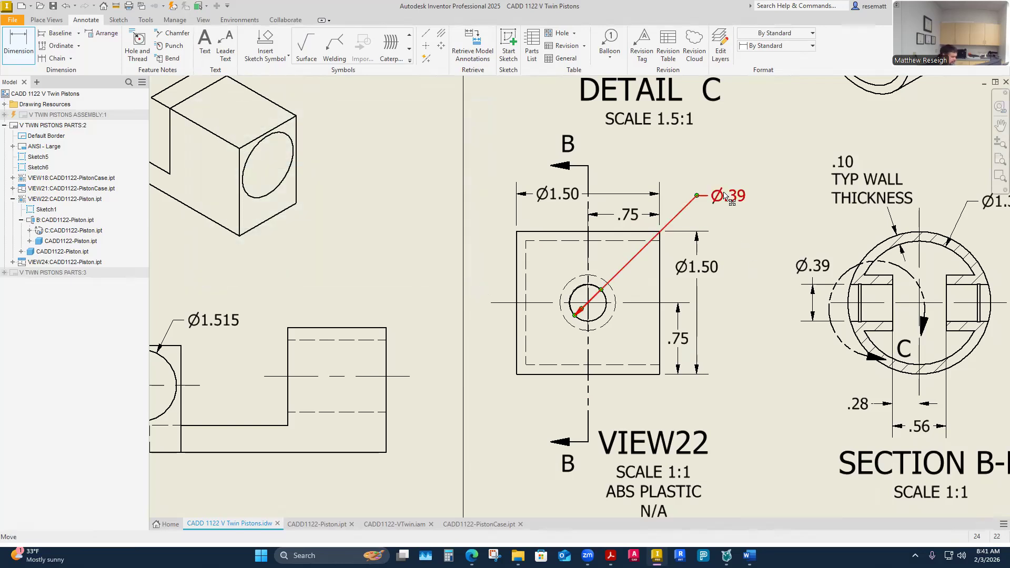
pyautogui.press('Delete')
# Examine the pin hole diameter dimension and surrounding geometry in Section B-B.
pyautogui.scroll(-4, 723, 262)
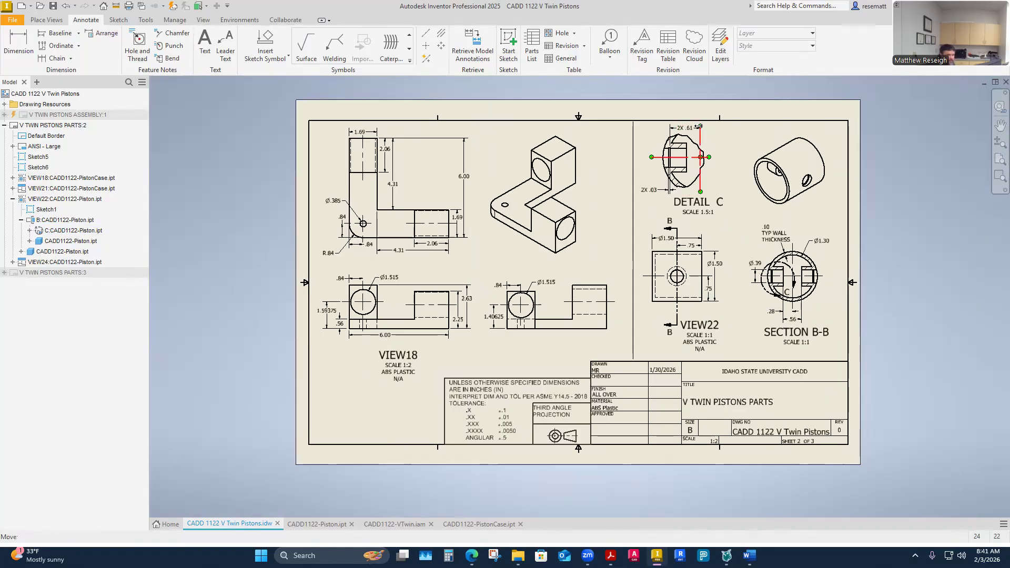
pyautogui.scroll(2, 697, 137)
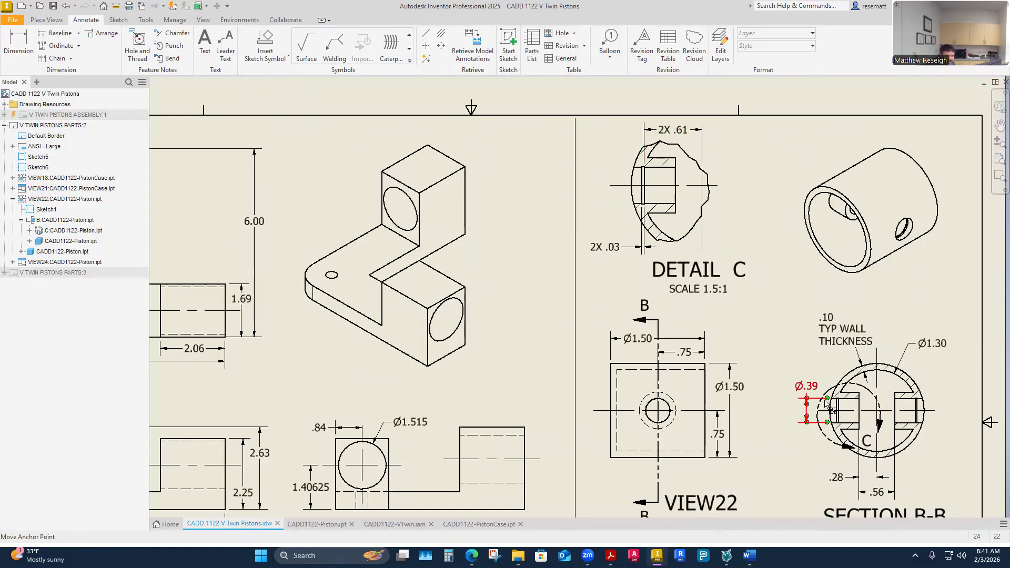
pyautogui.scroll(-3, 930, 423)
pyautogui.scroll(4, 673, 364)
pyautogui.scroll(-1, 673, 364)
pyautogui.scroll(-3, 673, 364)
pyautogui.scroll(5, 589, 330)
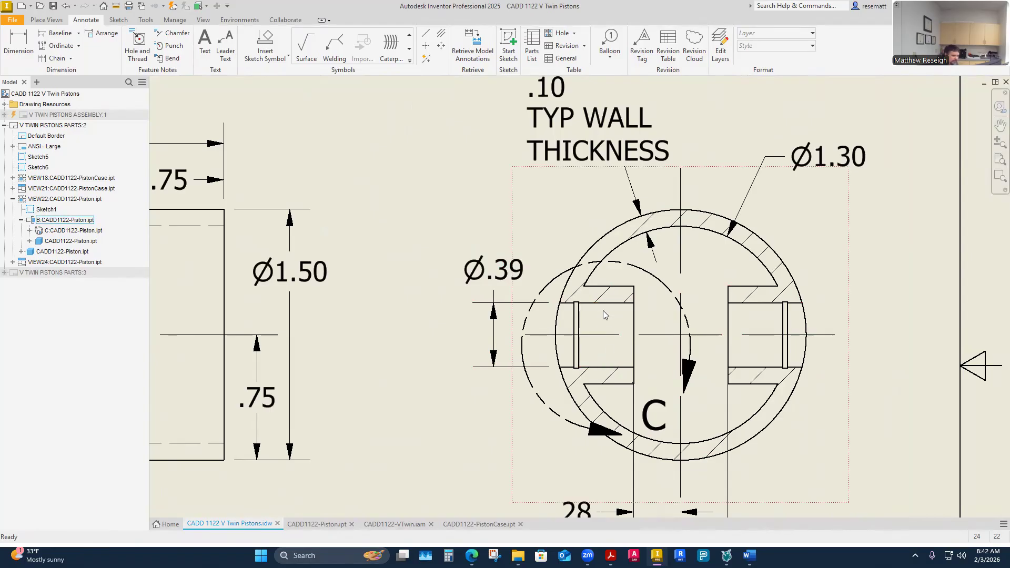
# Set the pin hole diameter dimension in Section B-B to three-decimal precision (3.123).
pyautogui.rightClick(504, 274)
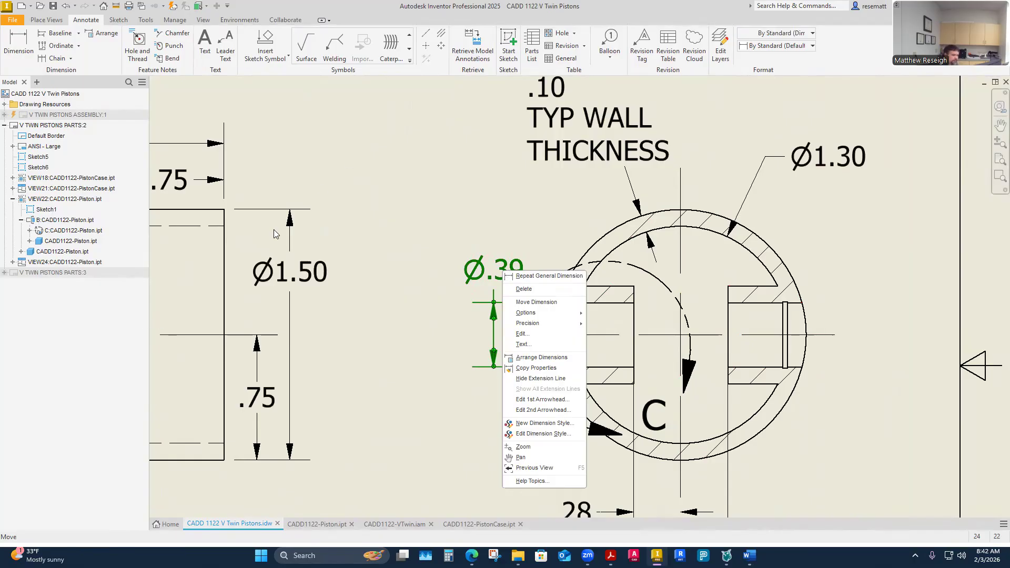
pyautogui.moveTo(557, 323)
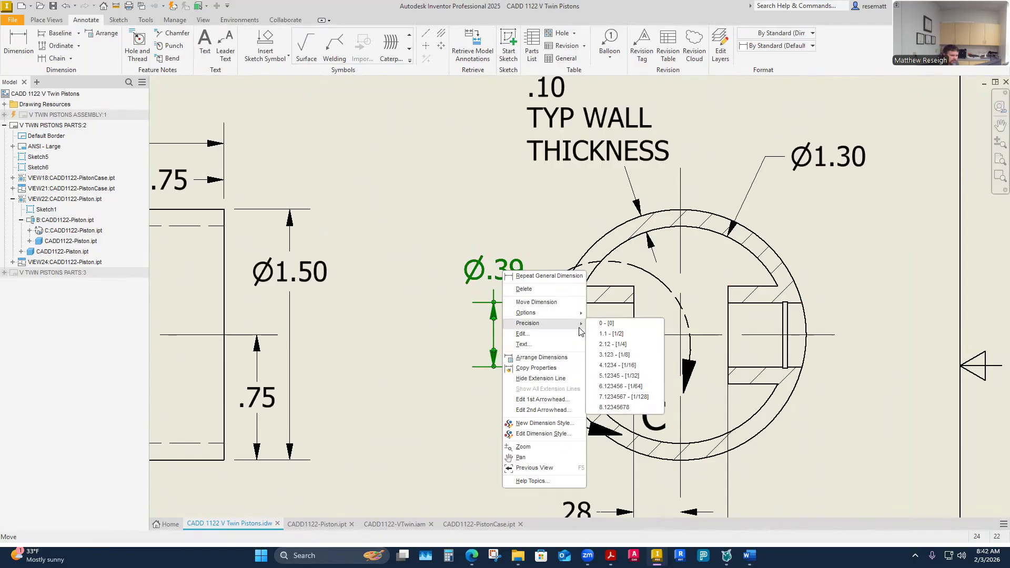
pyautogui.click(610, 355)
pyautogui.click(318, 396)
pyautogui.scroll(-6, 423, 299)
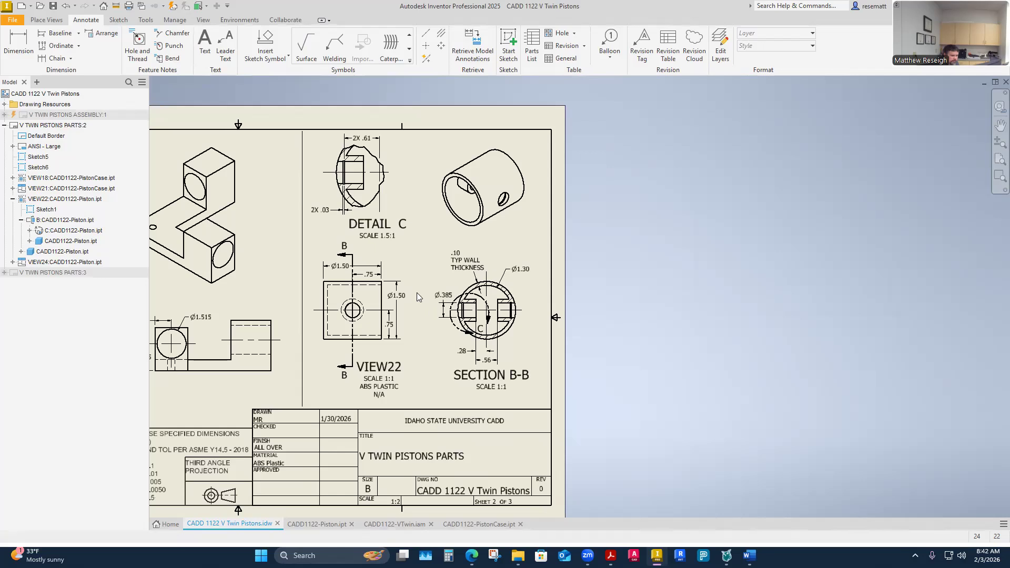
pyautogui.scroll(-4, 514, 273)
pyautogui.scroll(10, 514, 273)
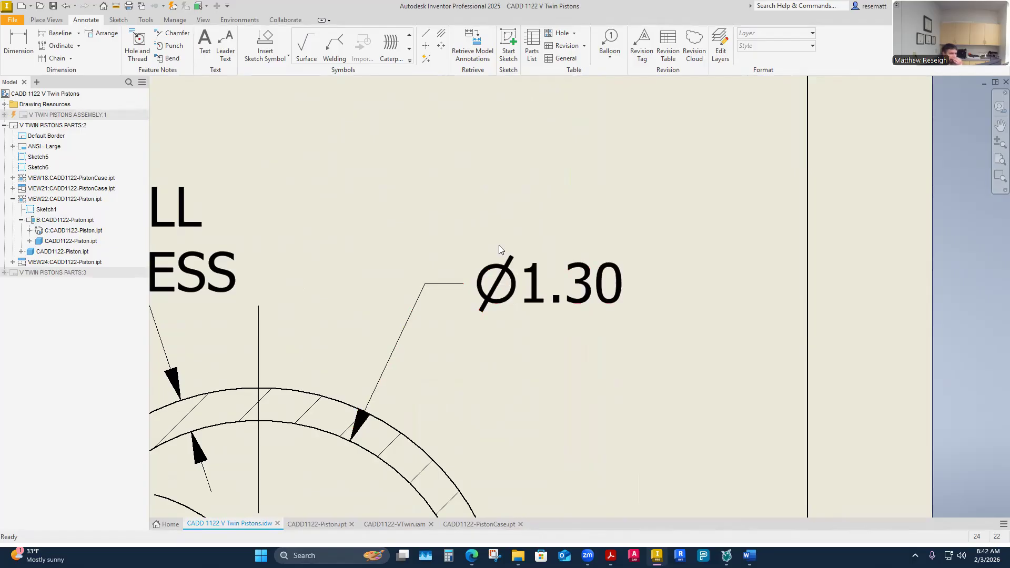
pyautogui.click(17, 60)
pyautogui.scroll(-5, 441, 263)
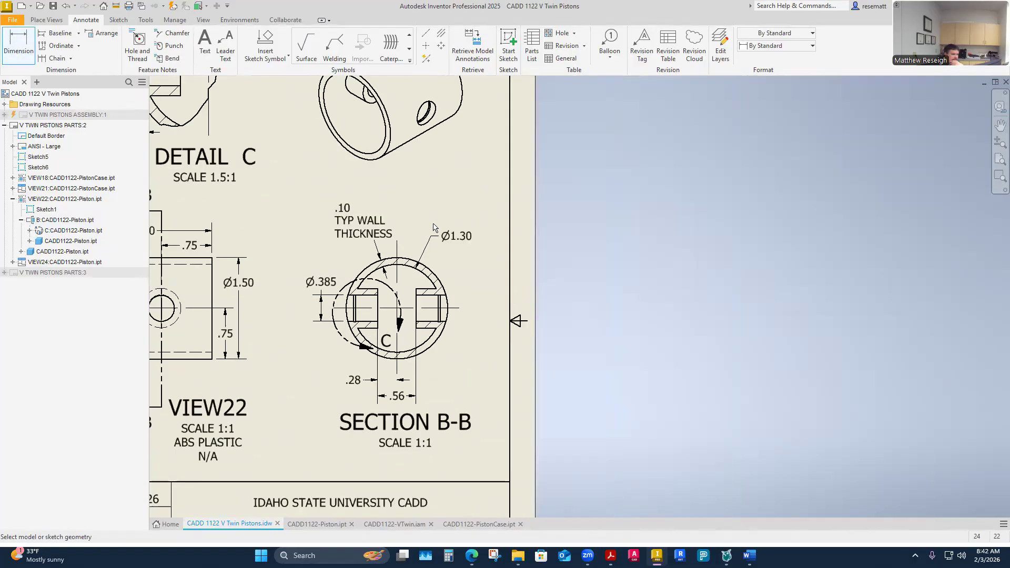
pyautogui.scroll(3, 451, 266)
pyautogui.click(424, 303)
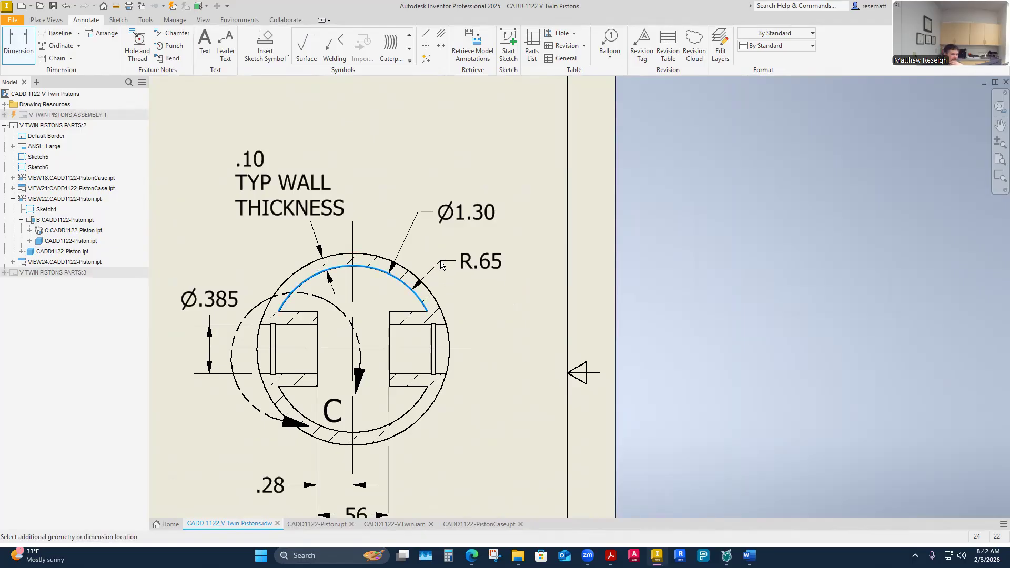
pyautogui.rightClick(443, 257)
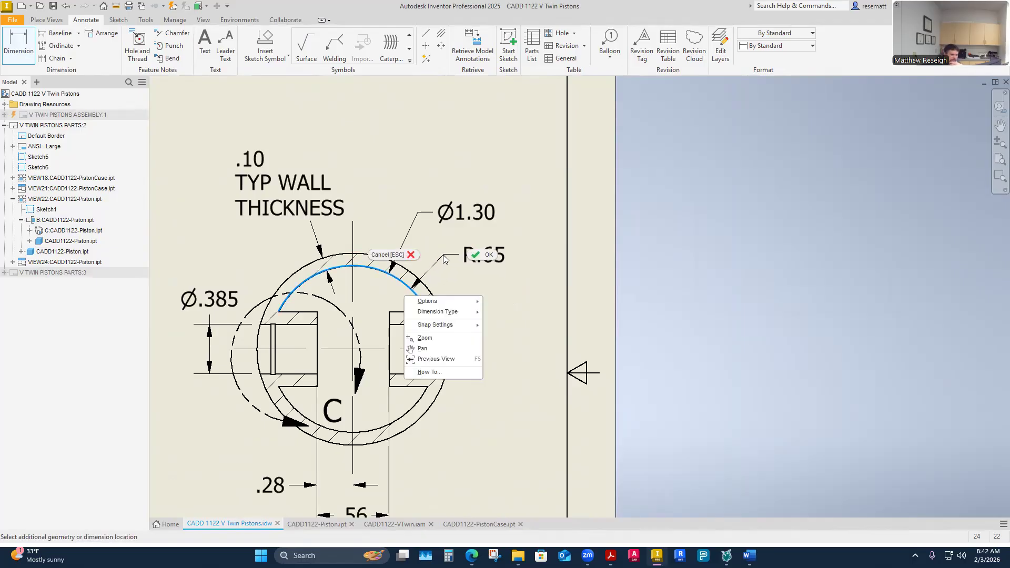
pyautogui.moveTo(441, 316)
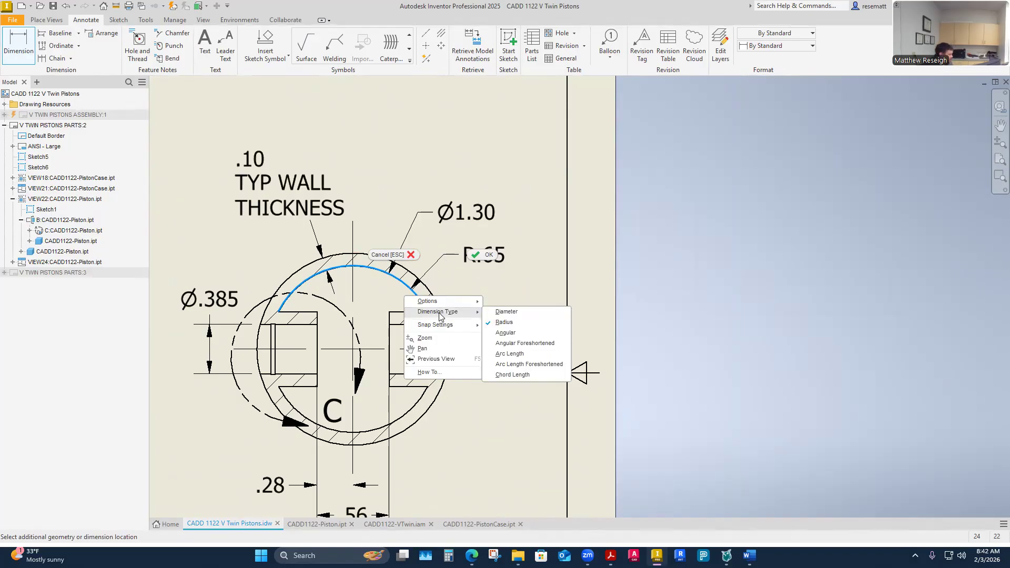
pyautogui.press('Escape')
# Try a radius dimension on the upper inner arc of Section B-B, convert it to a diameter, and delete it.
pyautogui.click(23, 47)
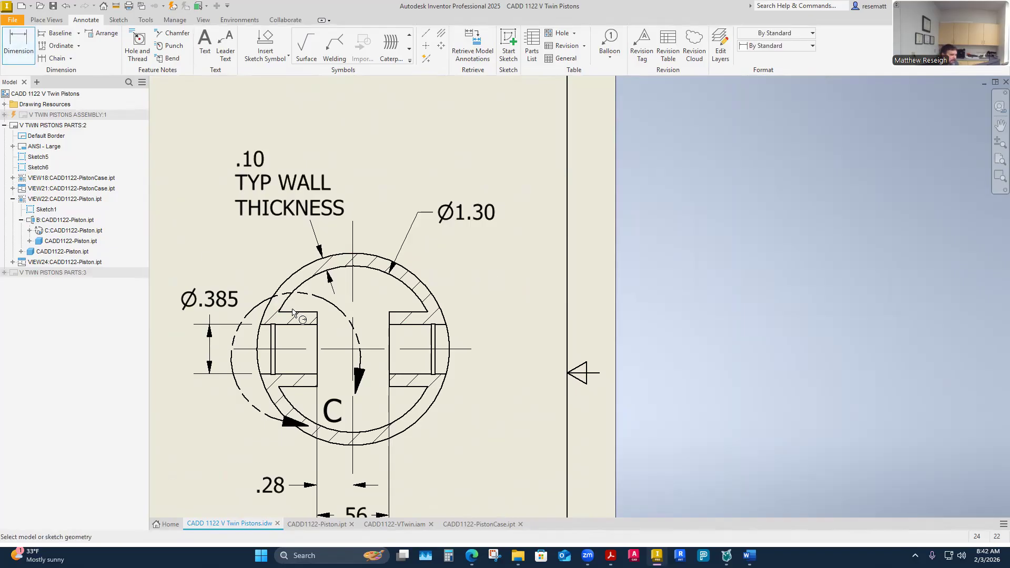
pyautogui.click(418, 299)
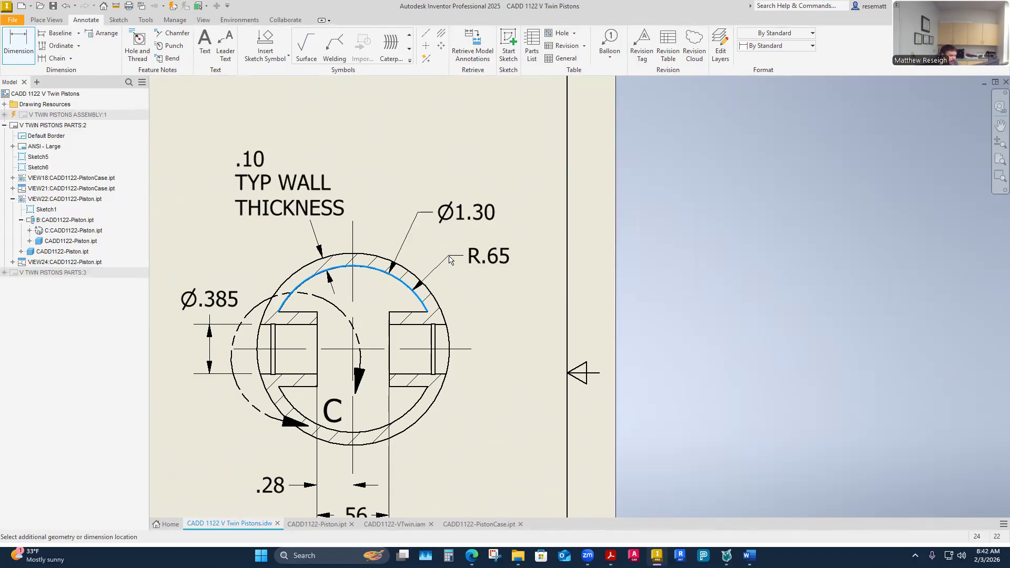
pyautogui.click(514, 324)
pyautogui.press('Return')
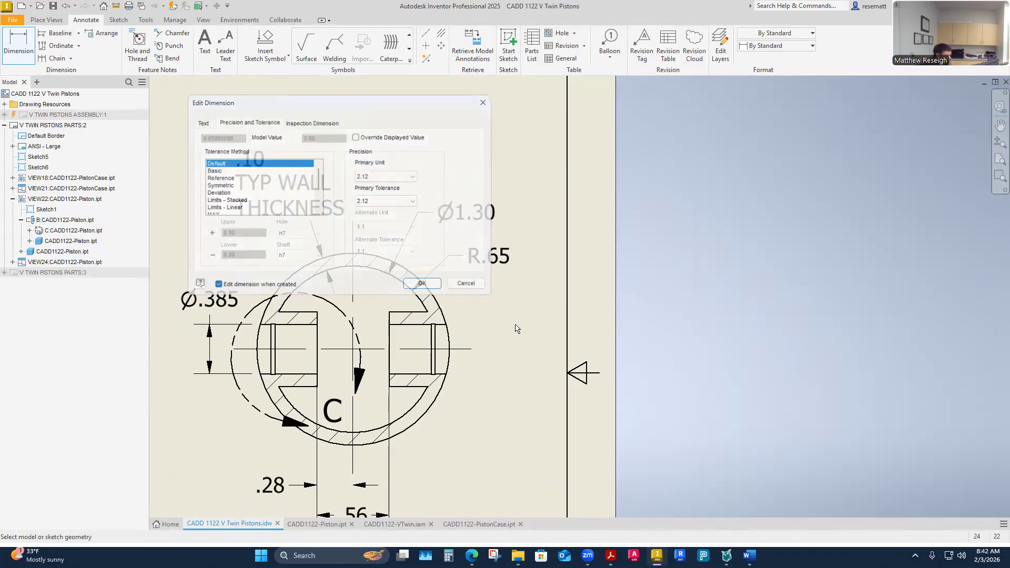
pyautogui.press('Escape')
pyautogui.rightClick(494, 252)
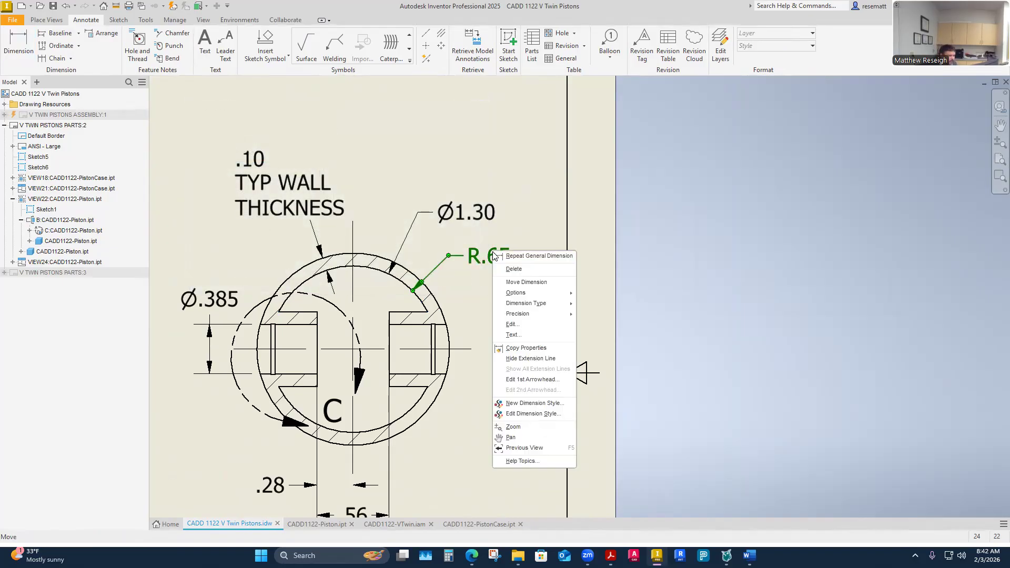
pyautogui.moveTo(519, 305)
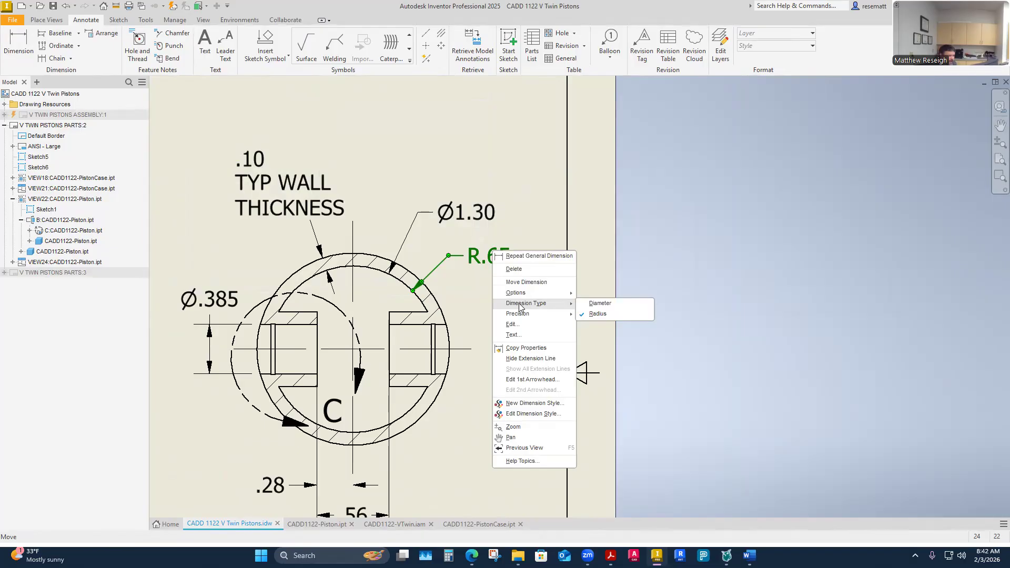
pyautogui.click(600, 304)
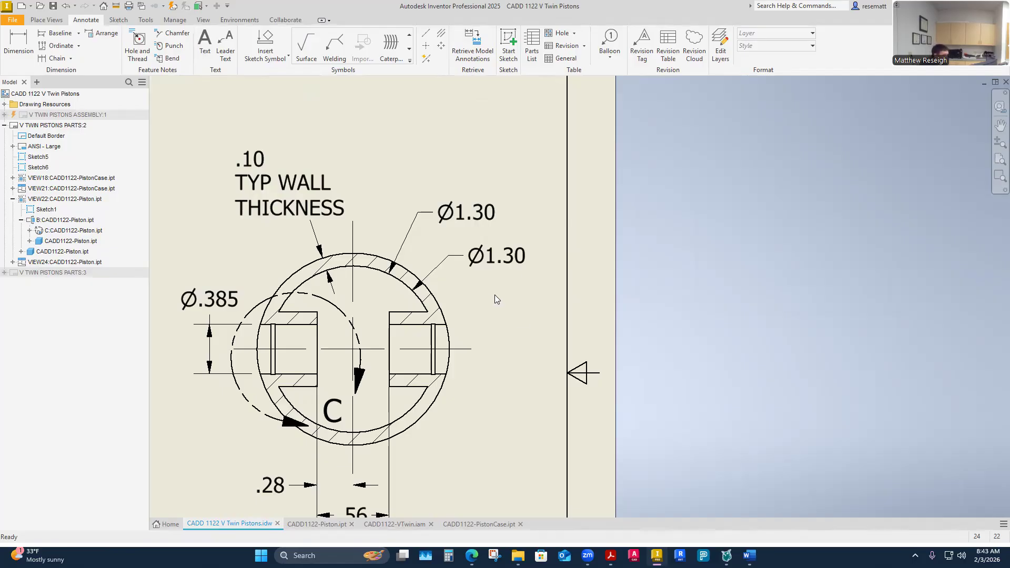
pyautogui.click(520, 263)
pyautogui.press('Delete')
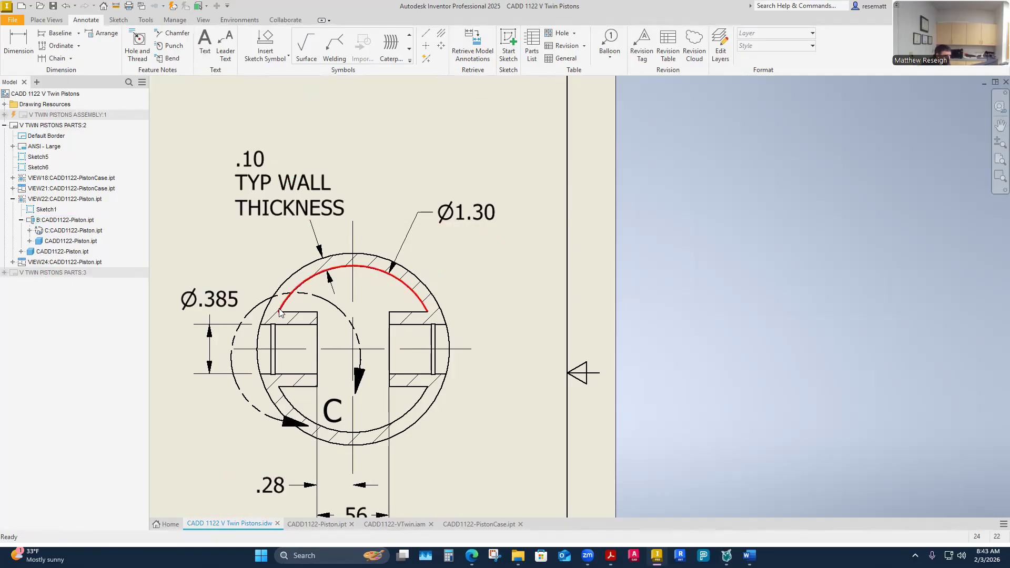
pyautogui.scroll(3, 387, 266)
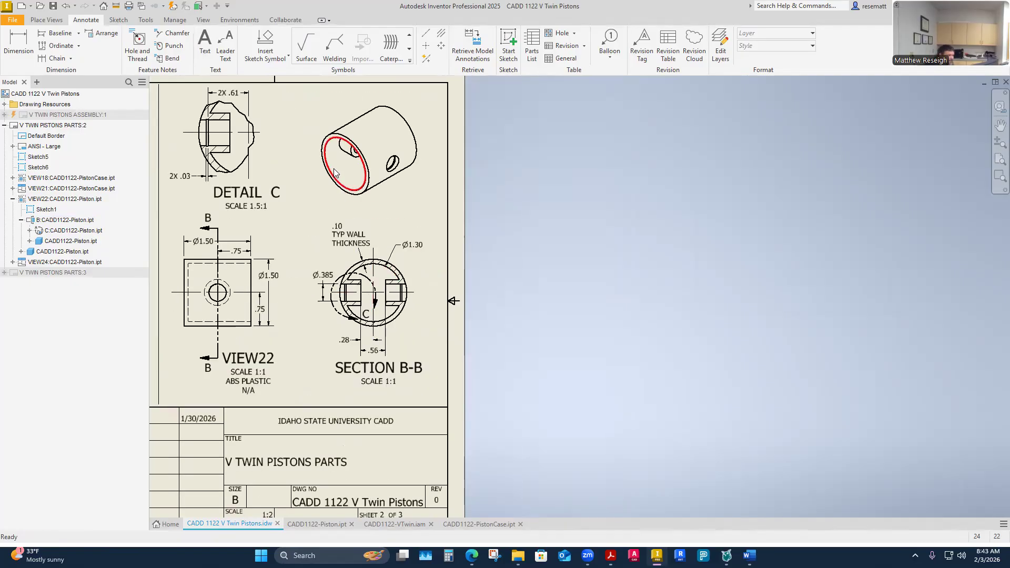
pyautogui.click(344, 189)
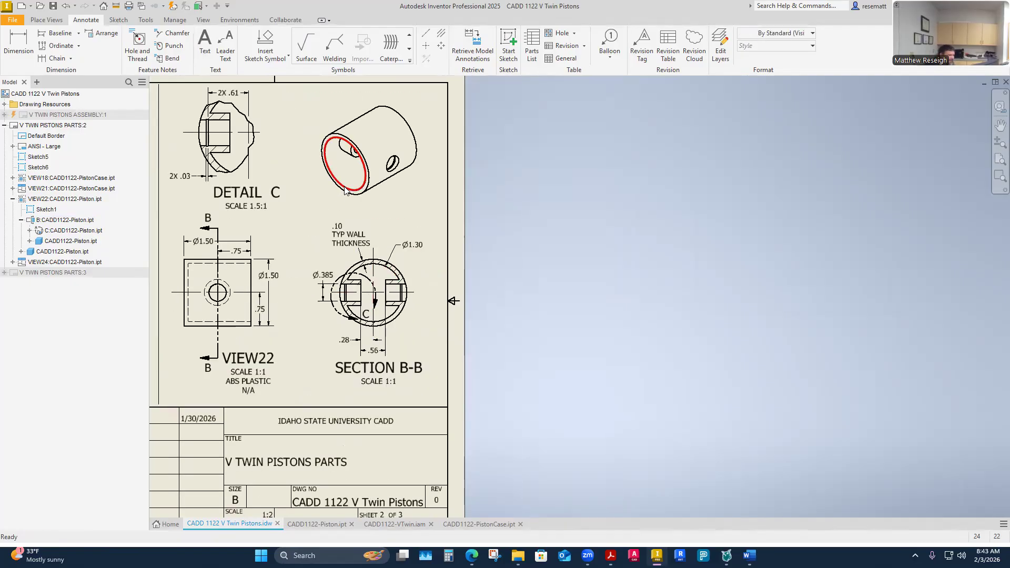
pyautogui.click(344, 190)
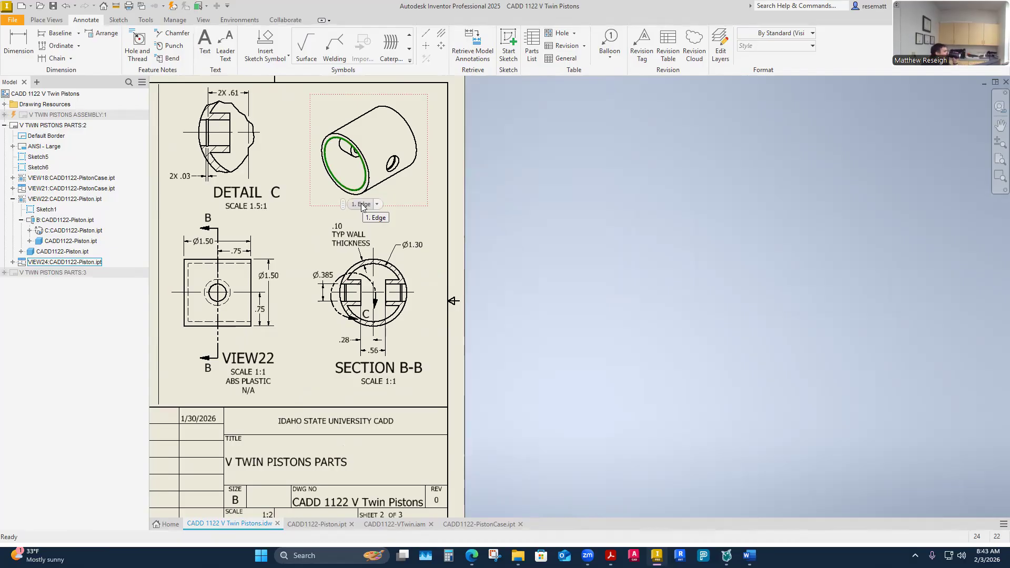
pyautogui.click(551, 243)
pyautogui.scroll(-4, 536, 279)
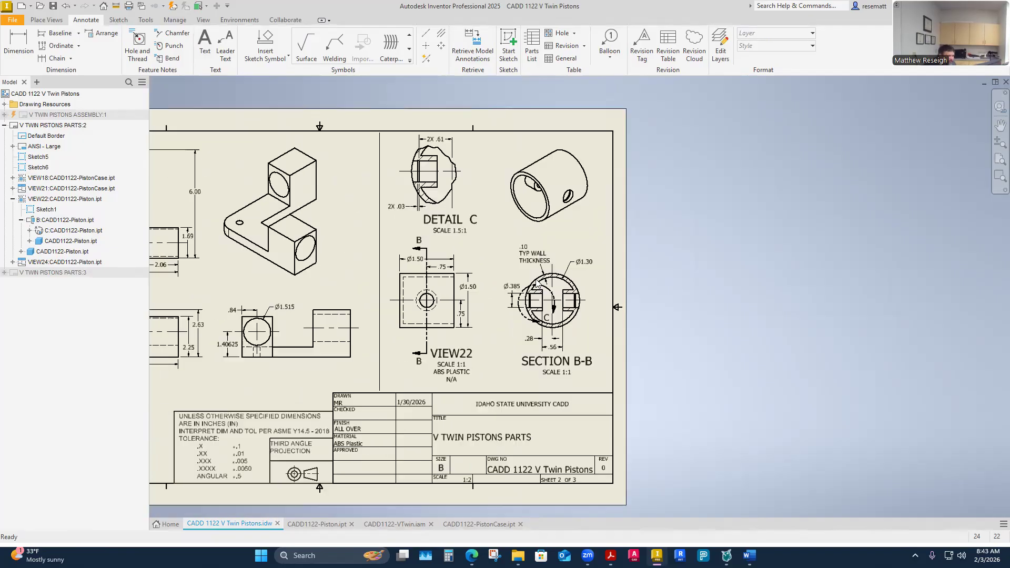
pyautogui.scroll(2, 567, 313)
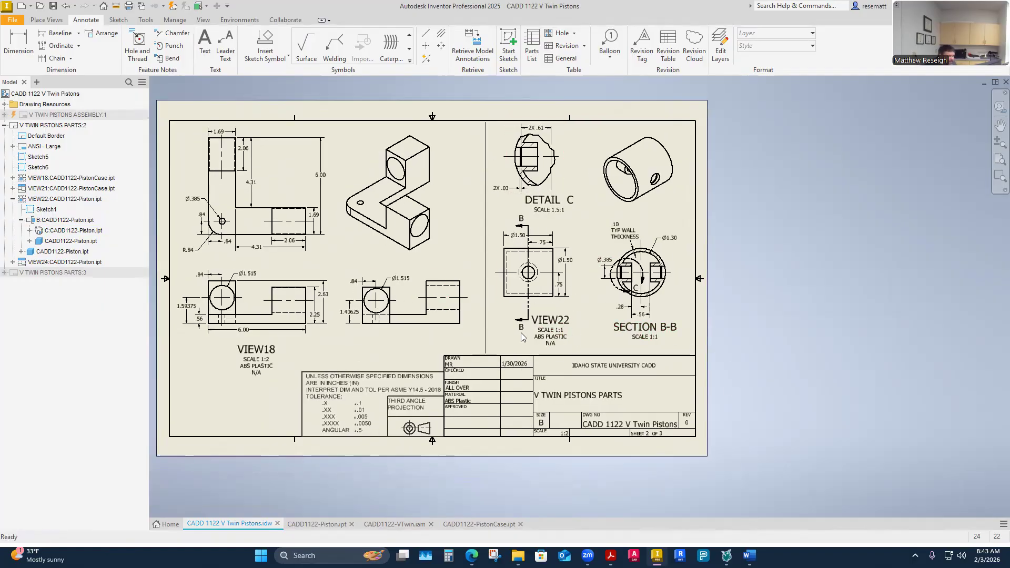
# Shorten the lower end of the B-B section line in VIEW22 and reposition the VIEW22 label beneath the view.
pyautogui.scroll(5, 524, 351)
pyautogui.moveTo(506, 335); pyautogui.dragTo(507, 310)
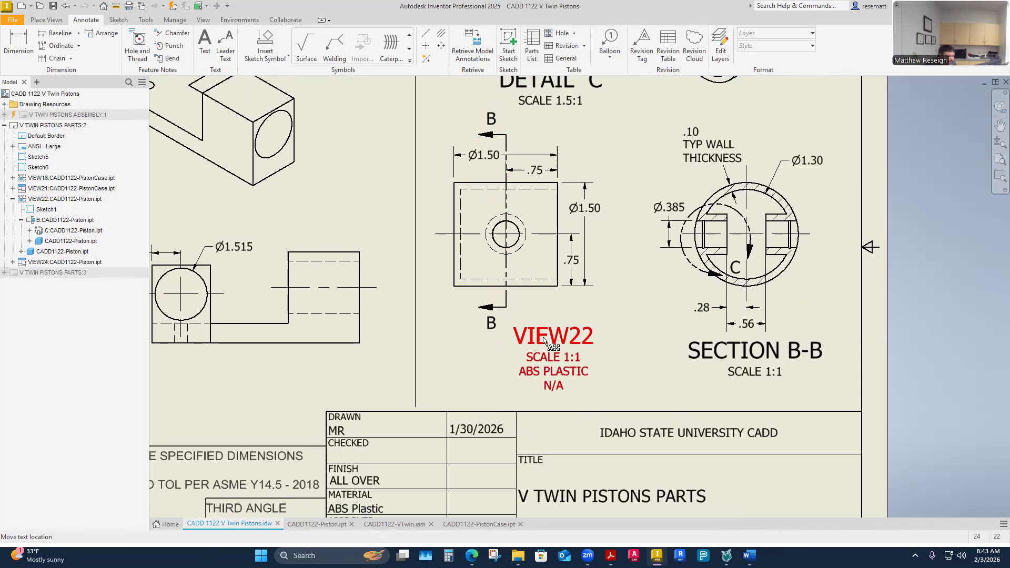
pyautogui.moveTo(562, 390); pyautogui.dragTo(535, 399)
pyautogui.scroll(1, 619, 335)
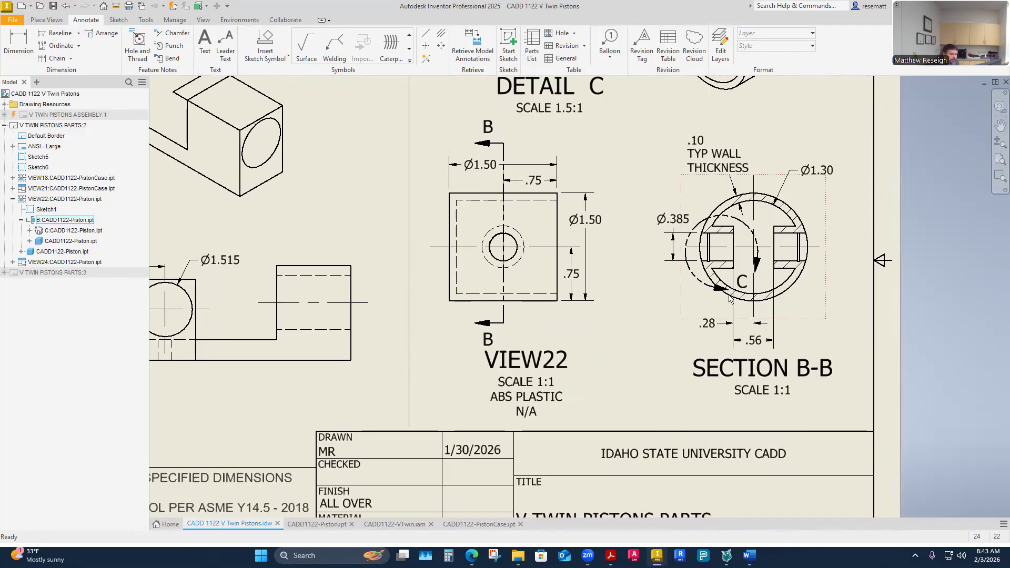
# Set the lower B section label's text height to 0.240 in and shorten the section line's lower end slightly.
pyautogui.click(493, 342)
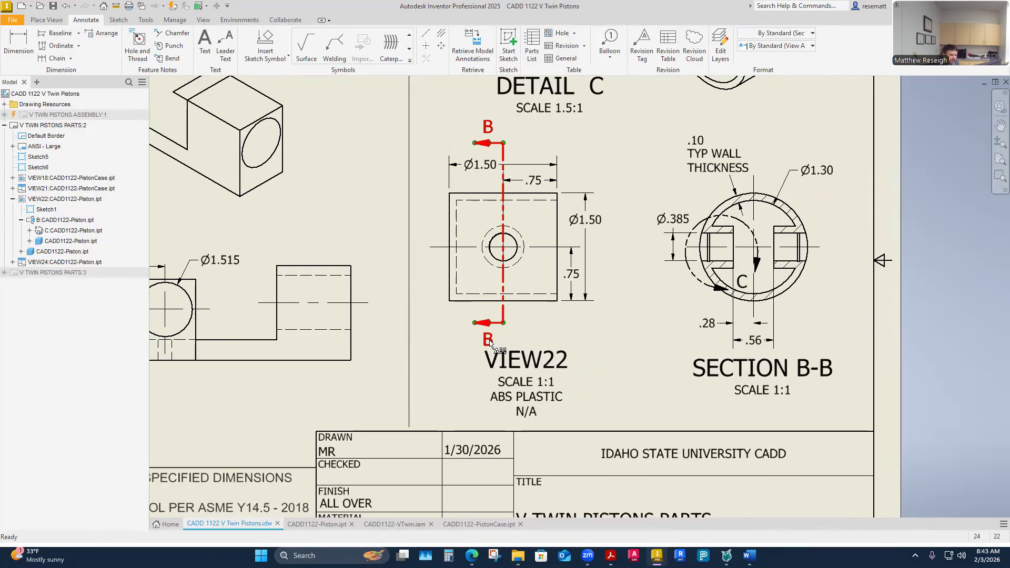
pyautogui.doubleClick(490, 342)
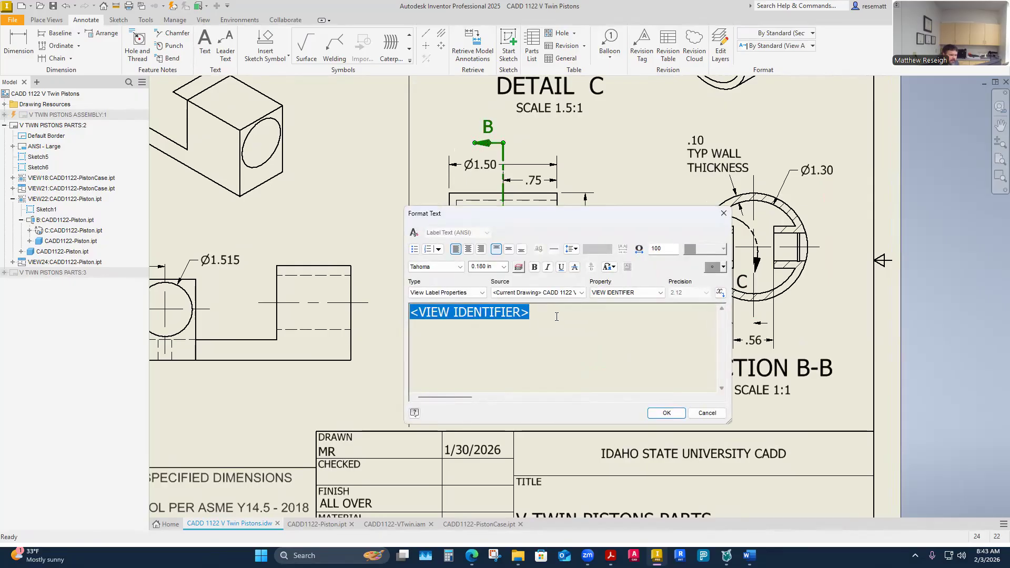
pyautogui.click(503, 267)
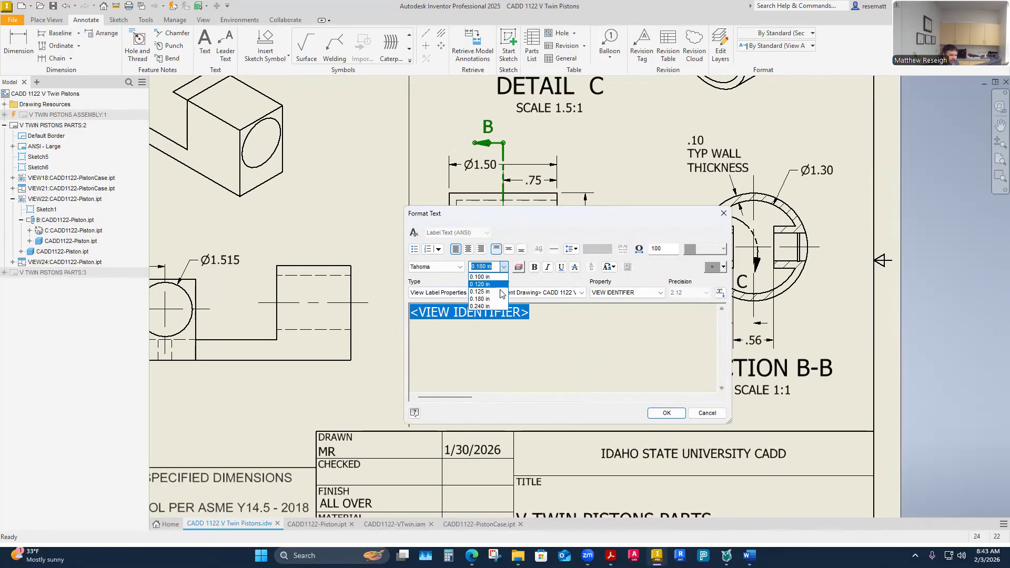
pyautogui.click(480, 306)
pyautogui.click(665, 413)
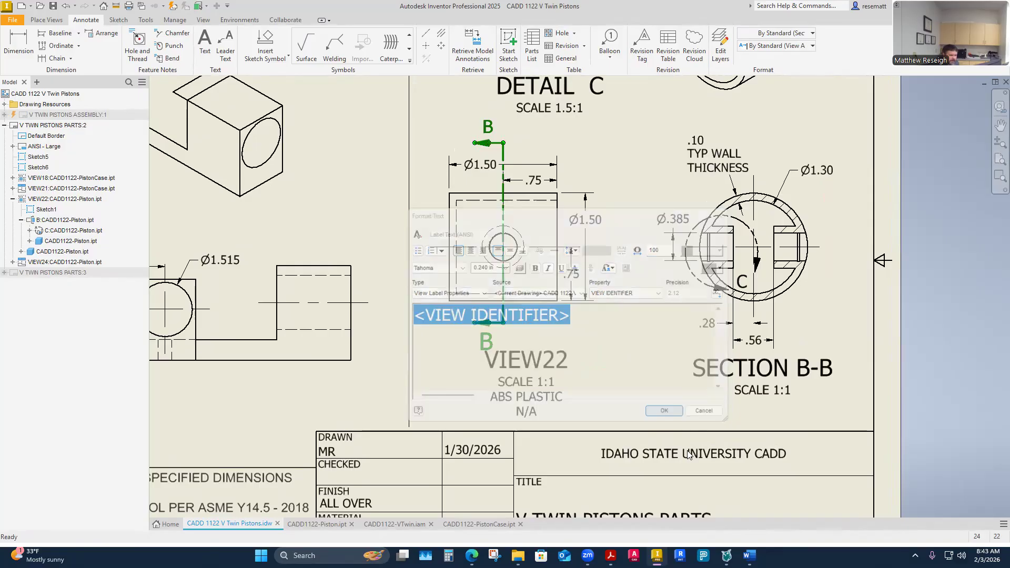
pyautogui.moveTo(507, 326); pyautogui.dragTo(505, 315)
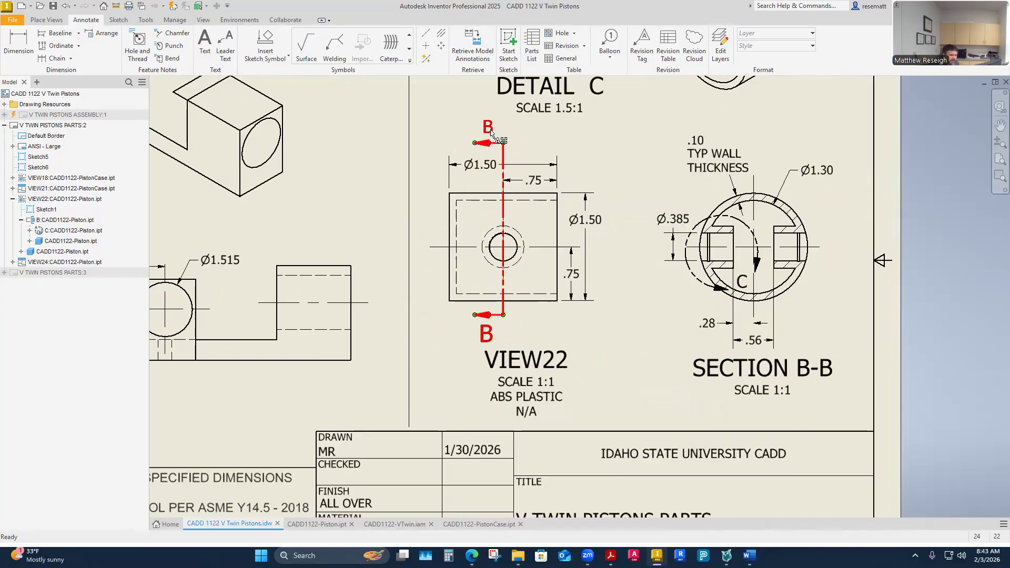
# Set the upper B section label's text height in VIEW22 to 0.240 in.
pyautogui.doubleClick(489, 128)
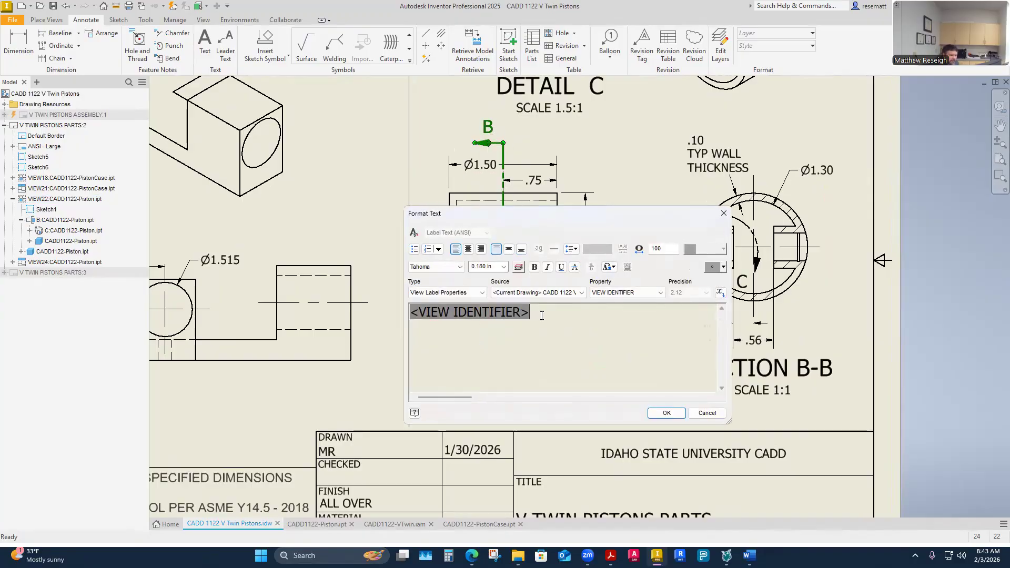
pyautogui.moveTo(531, 312); pyautogui.dragTo(411, 312)
pyautogui.click(503, 267)
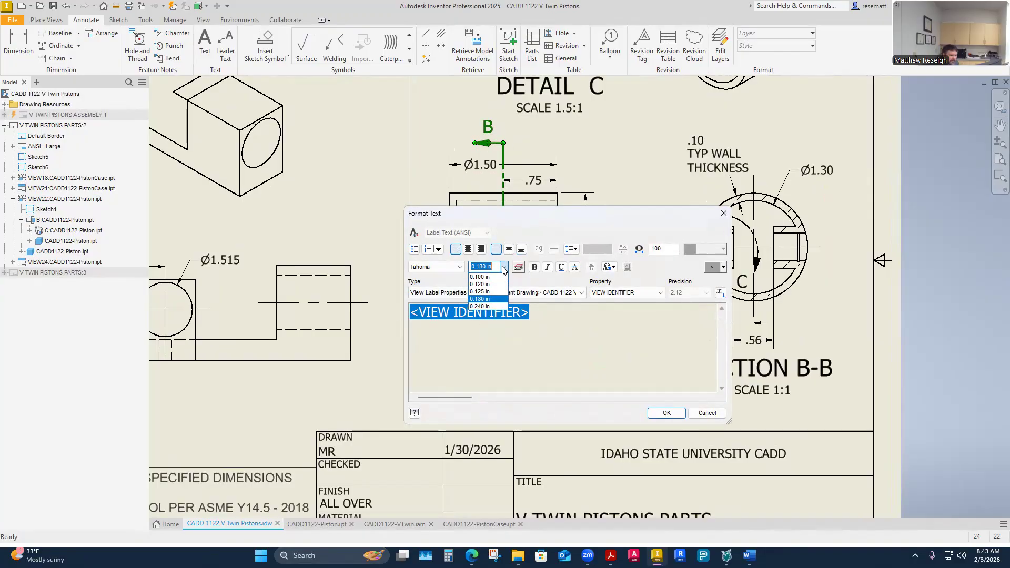
pyautogui.click(479, 306)
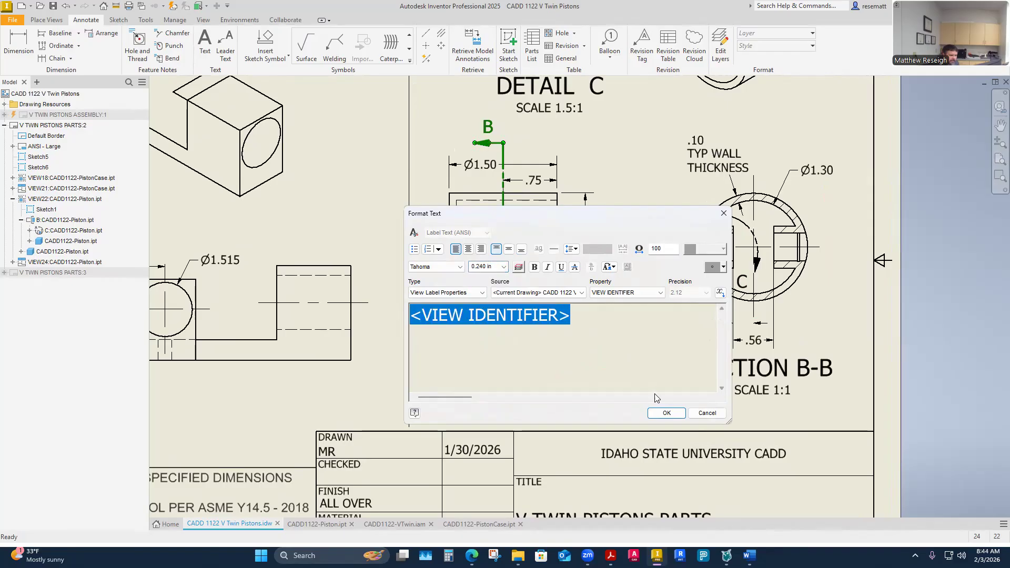
pyautogui.click(666, 412)
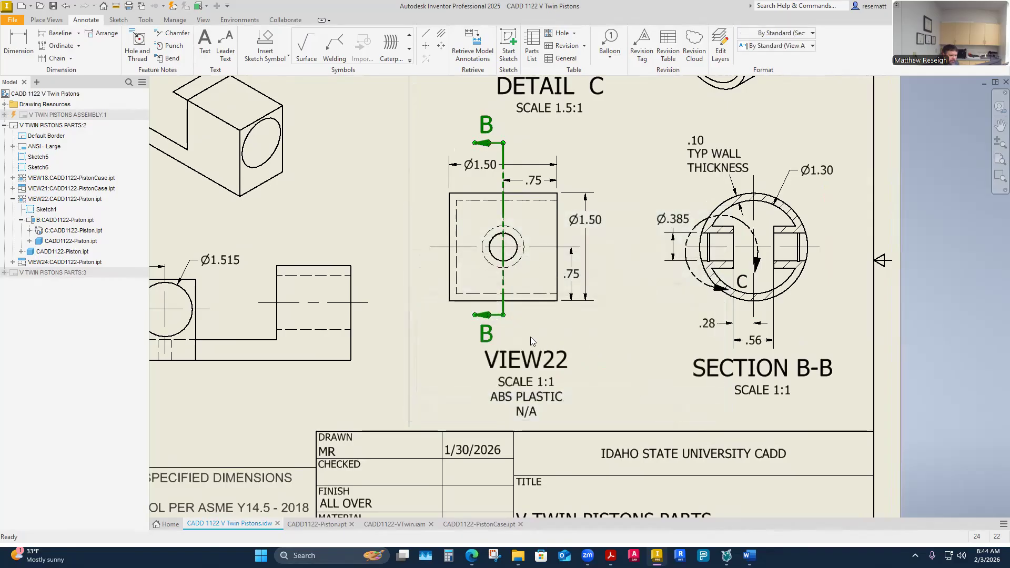
# Set the text height of the detail C label in Section B-B to 0.240 in.
pyautogui.scroll(3, 519, 334)
pyautogui.scroll(-4, 519, 334)
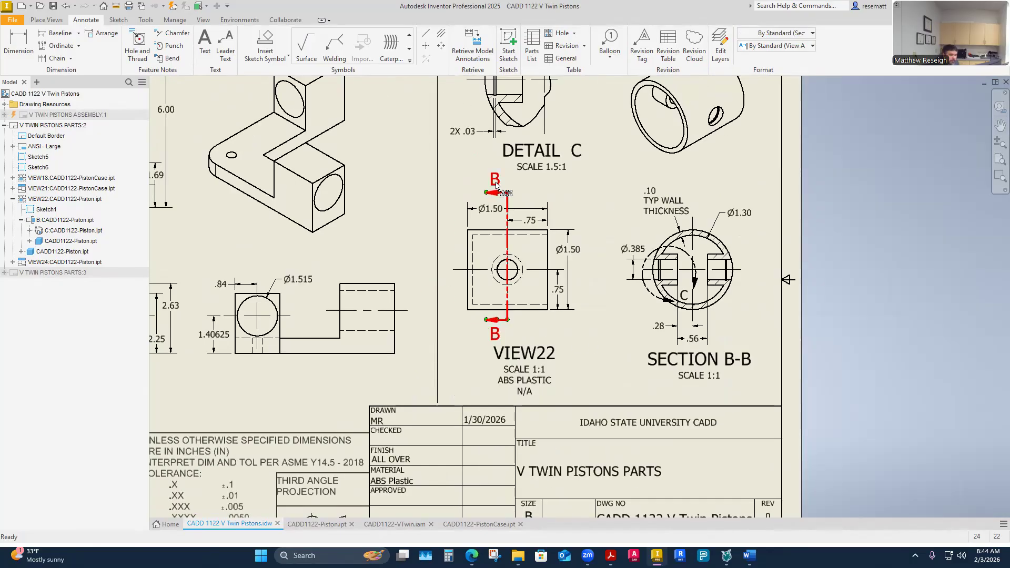
pyautogui.scroll(-2, 681, 290)
pyautogui.scroll(6, 681, 290)
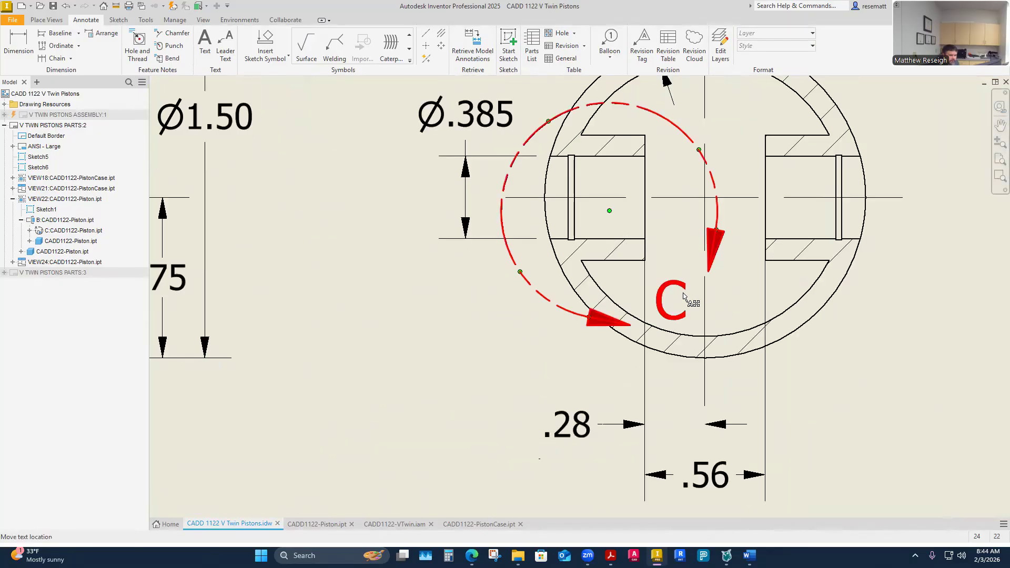
pyautogui.doubleClick(681, 289)
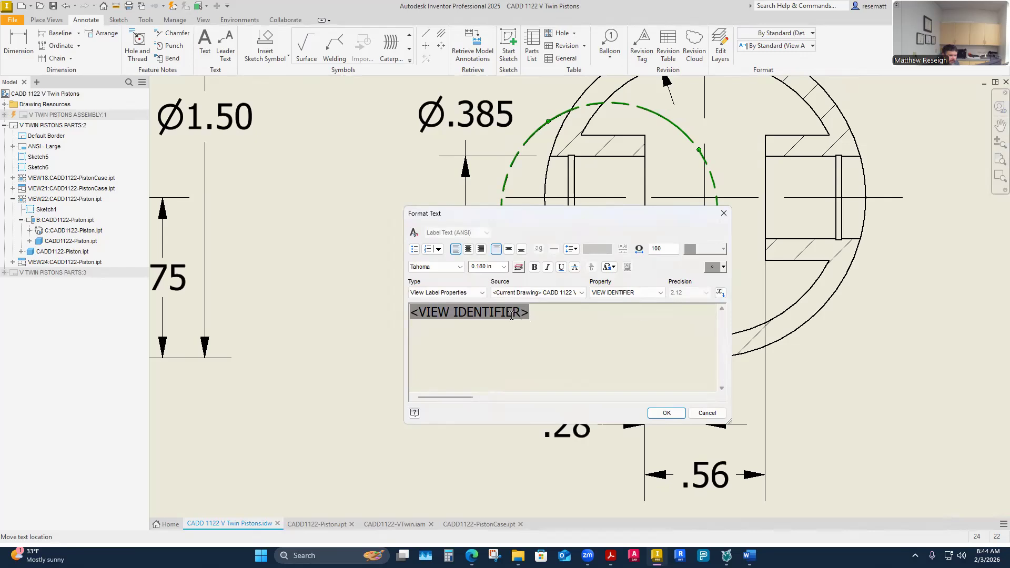
pyautogui.moveTo(552, 313); pyautogui.dragTo(317, 309)
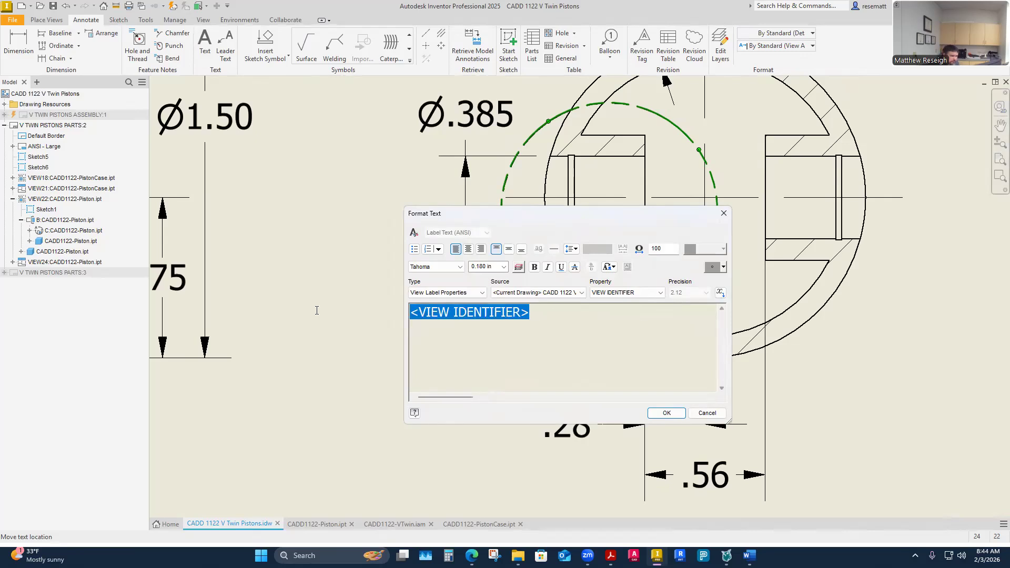
pyautogui.click(503, 267)
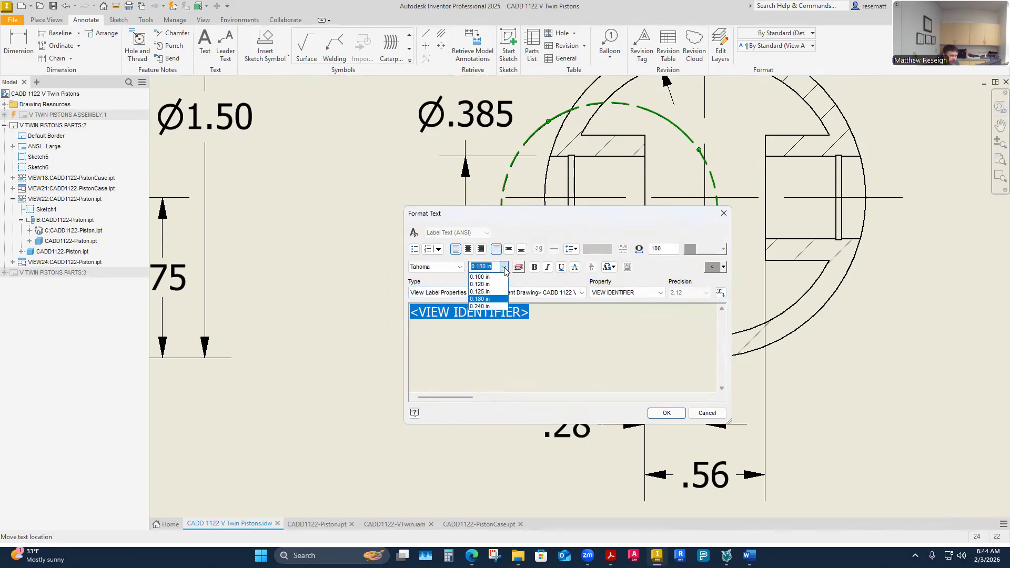
pyautogui.click(480, 305)
pyautogui.click(666, 413)
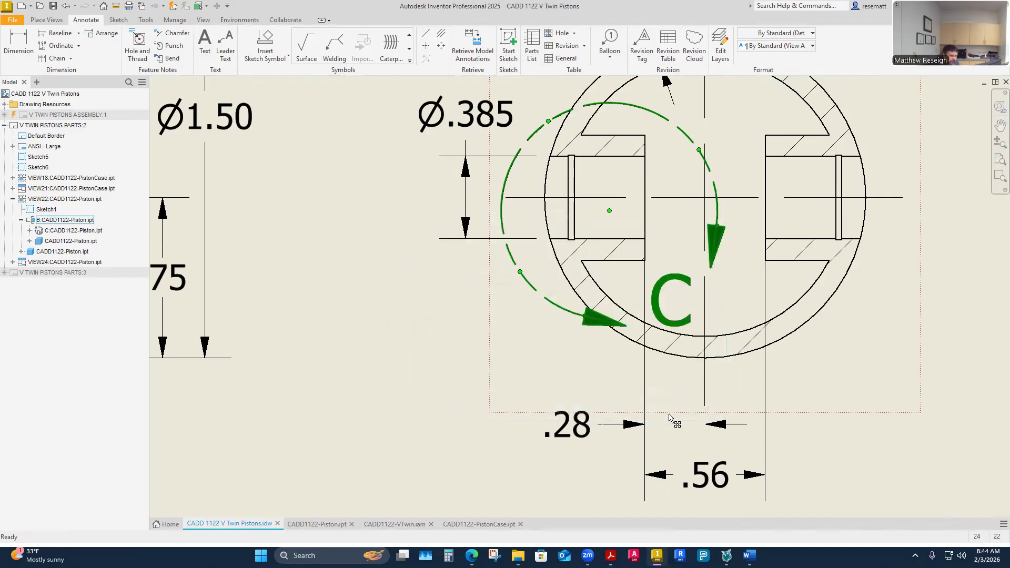
# Recheck the text formatting and height of the detail C label in Section B-B.
pyautogui.doubleClick(671, 319)
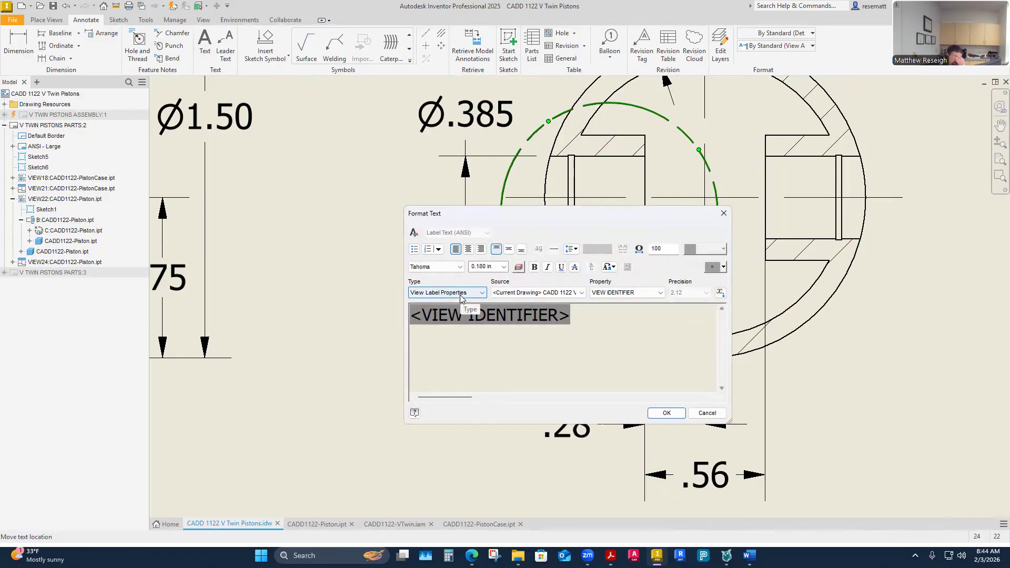
pyautogui.moveTo(648, 213); pyautogui.dragTo(552, 139)
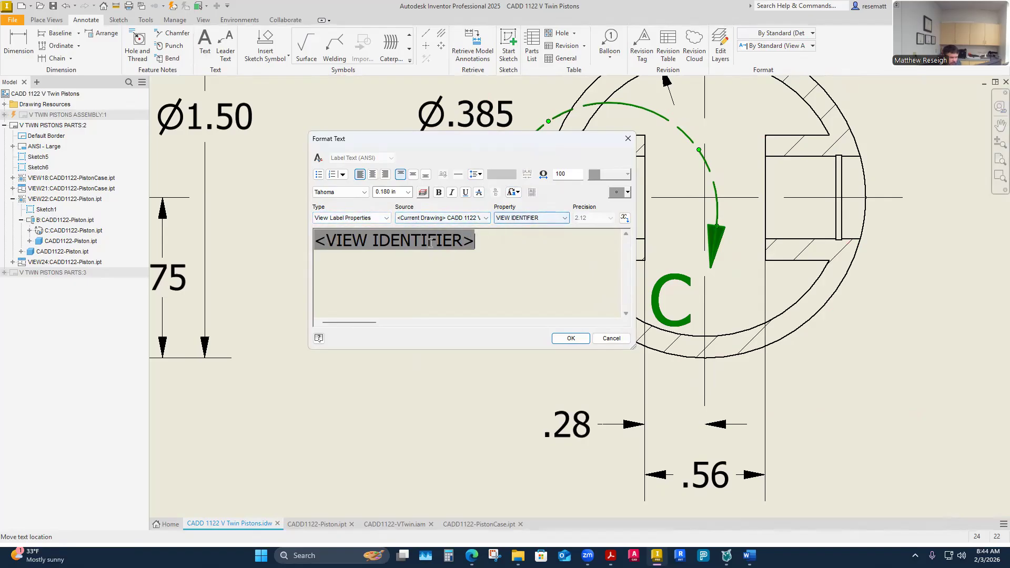
pyautogui.click(387, 217)
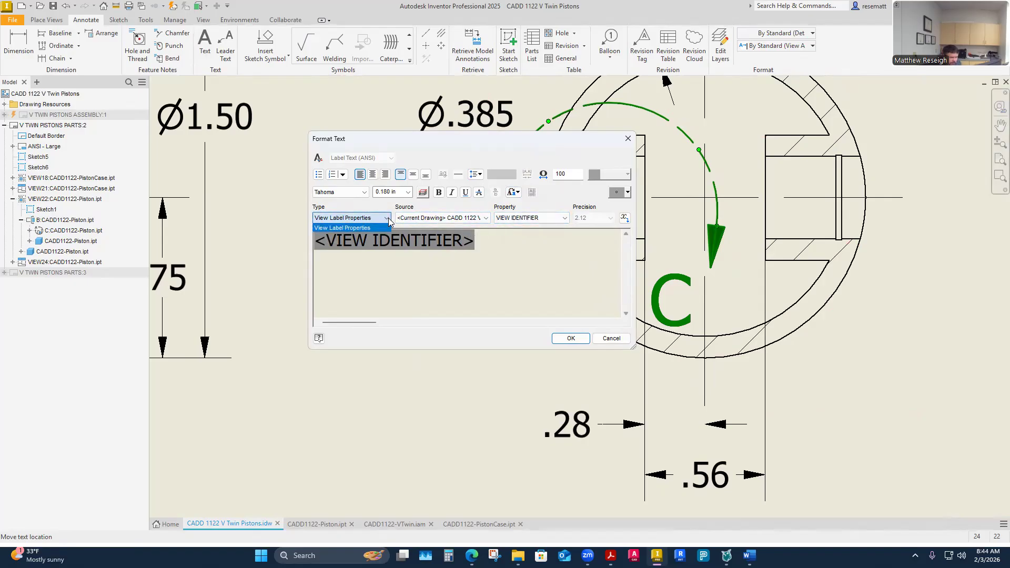
pyautogui.click(397, 294)
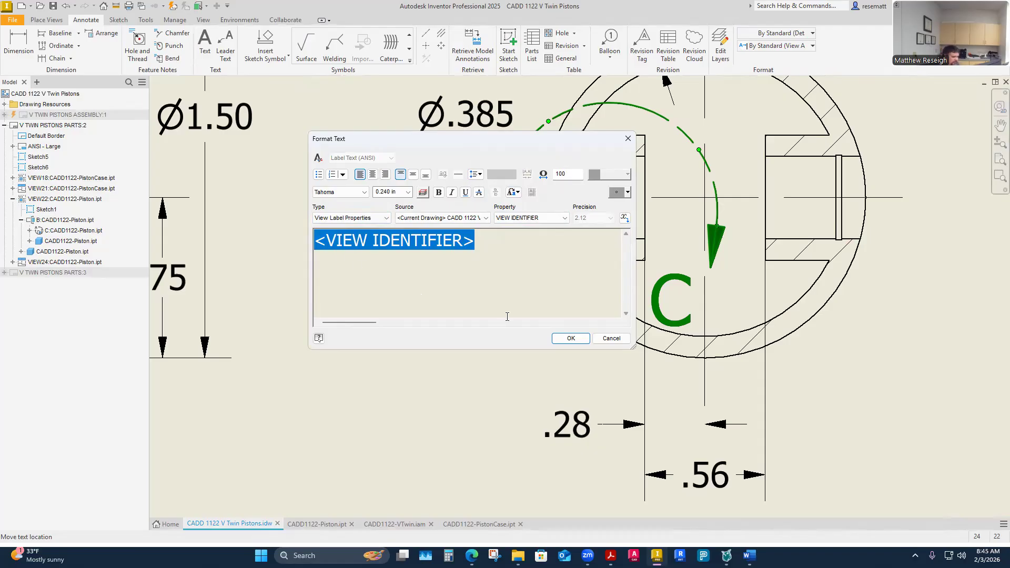
pyautogui.click(569, 339)
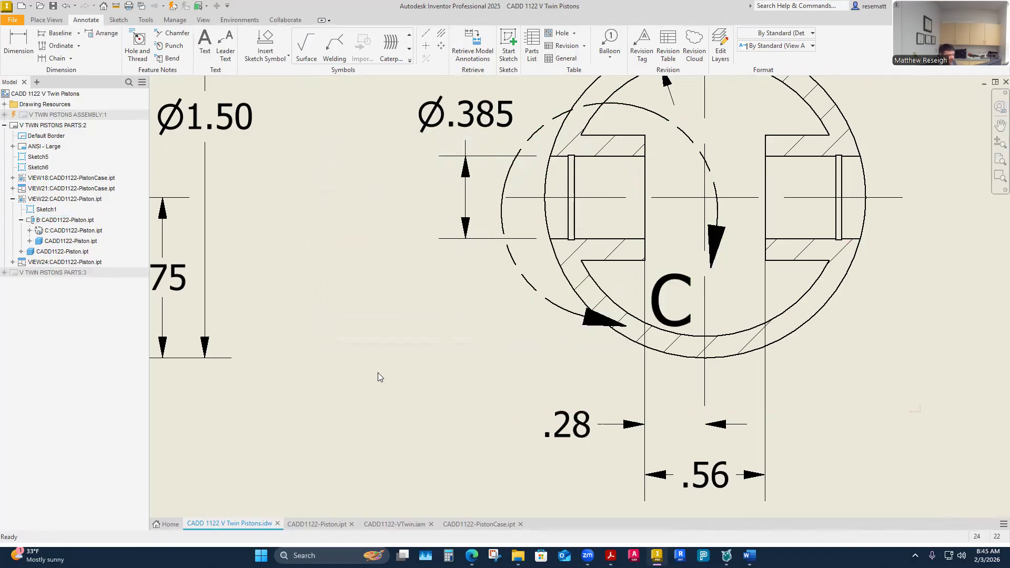
# Adjust the upper end of the B-B section line in VIEW22 and shorten its arrow slightly.
pyautogui.scroll(-5, 377, 373)
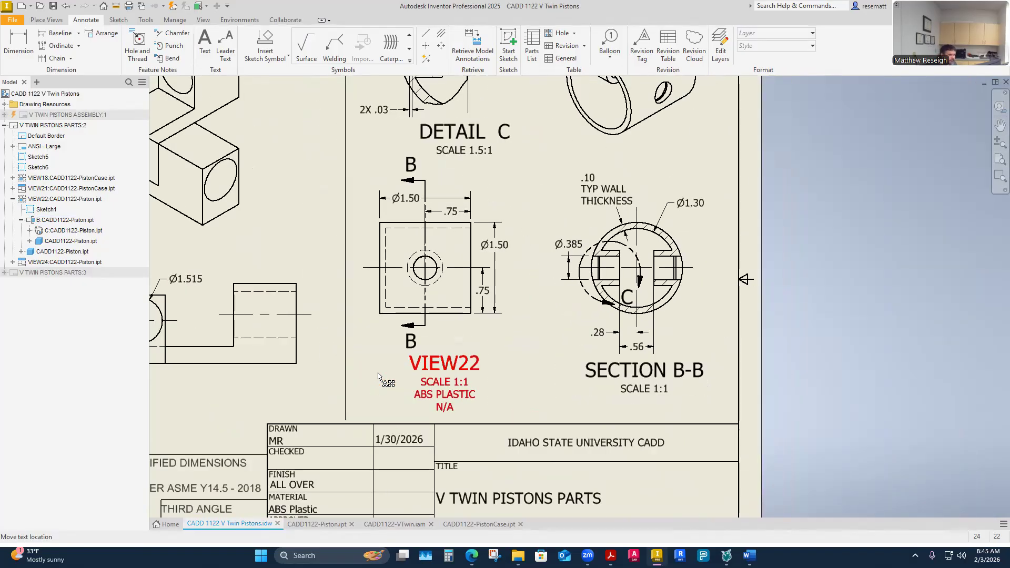
pyautogui.scroll(-3, 377, 373)
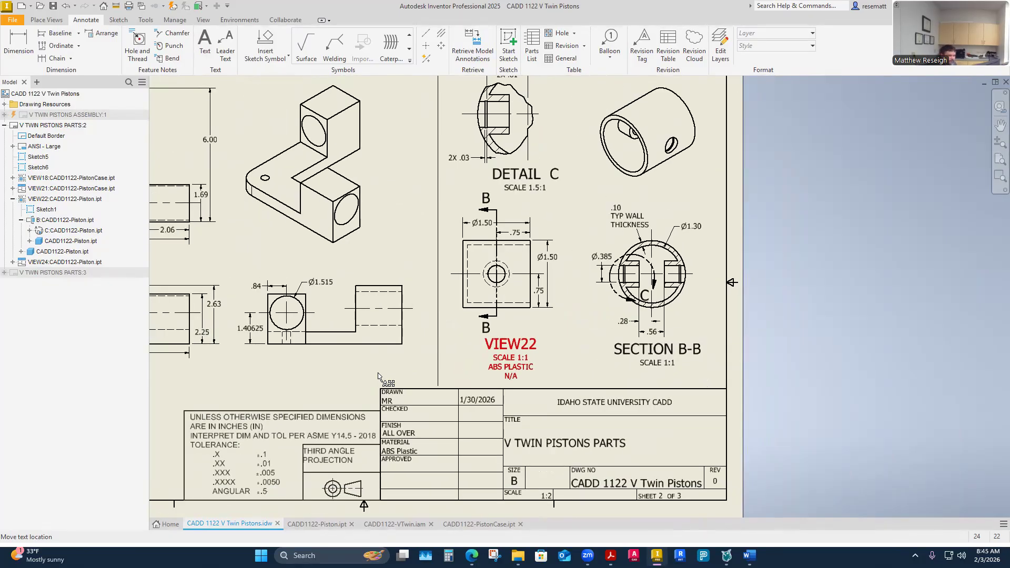
pyautogui.scroll(1, 455, 367)
pyautogui.scroll(5, 580, 347)
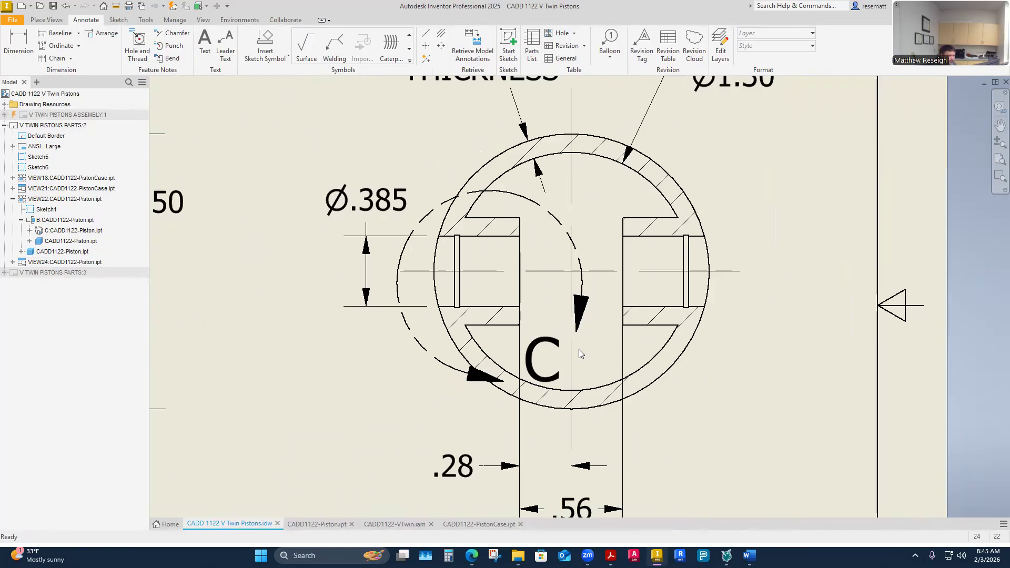
pyautogui.click(569, 365)
pyautogui.scroll(-3, 698, 447)
pyautogui.scroll(3, 553, 332)
pyautogui.click(446, 176)
pyautogui.scroll(3, 498, 254)
pyautogui.moveTo(389, 146); pyautogui.dragTo(385, 179)
pyautogui.scroll(-1, 437, 148)
pyautogui.moveTo(420, 213); pyautogui.dragTo(418, 179)
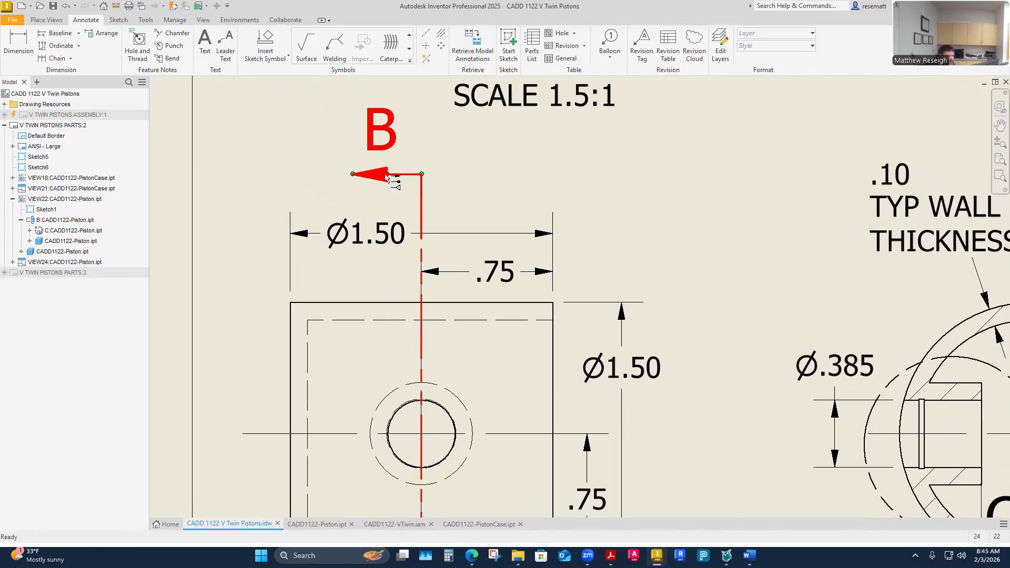
pyautogui.moveTo(353, 176)
pyautogui.mouseDown()
pyautogui.moveTo(242, 177)
pyautogui.moveTo(364, 179)
pyautogui.mouseUp()
pyautogui.scroll(1, 577, 182)
pyautogui.scroll(2, 447, 188)
# Reposition the upper end of the B-B section line just above VIEW22's horizontal Ø1.50 dimension, clear of the Detail C label.
pyautogui.moveTo(421, 215); pyautogui.dragTo(417, 251)
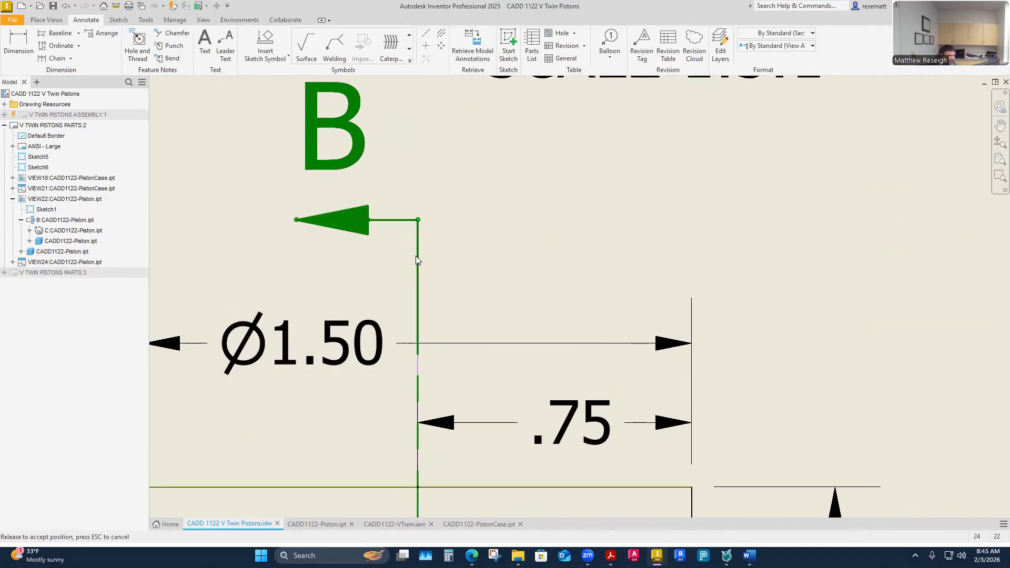
pyautogui.scroll(-3, 498, 214)
pyautogui.moveTo(417, 153)
pyautogui.mouseDown()
pyautogui.moveTo(498, 214)
pyautogui.moveTo(486, 270)
pyautogui.mouseUp()
pyautogui.scroll(-1, 557, 290)
pyautogui.moveTo(557, 290); pyautogui.dragTo(493, 275, button='middle')
pyautogui.scroll(1, 439, 385)
pyautogui.scroll(-1, 439, 385)
pyautogui.moveTo(425, 378)
pyautogui.mouseDown()
pyautogui.moveTo(442, 144)
pyautogui.moveTo(443, 155)
pyautogui.mouseUp()
pyautogui.scroll(-2, 513, 257)
pyautogui.scroll(-1, 574, 286)
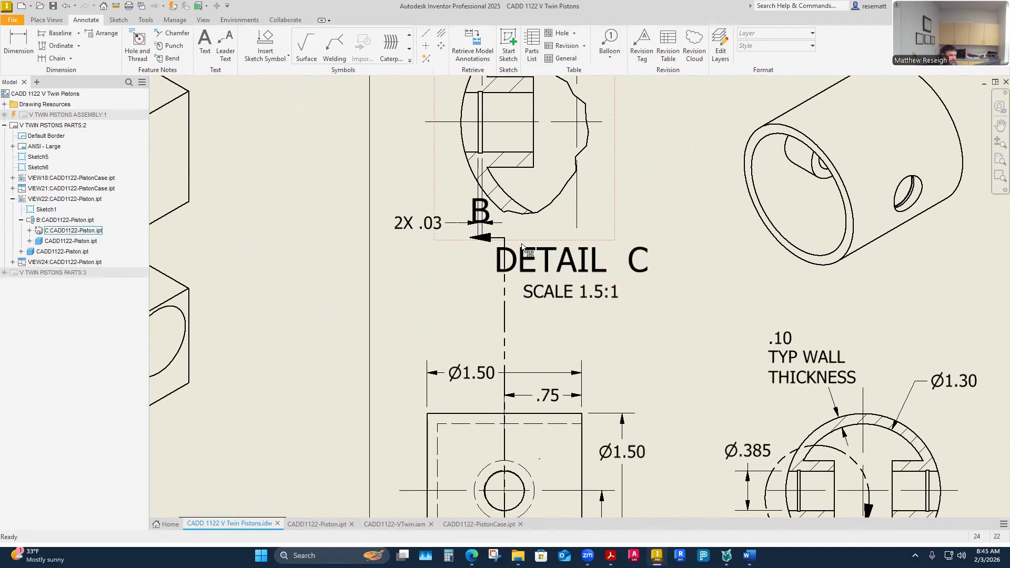
pyautogui.moveTo(506, 241); pyautogui.dragTo(505, 358)
pyautogui.moveTo(515, 368)
pyautogui.mouseDown(button='middle')
pyautogui.moveTo(518, 317)
pyautogui.moveTo(539, 265)
pyautogui.mouseUp(button='middle')
pyautogui.scroll(-1, 541, 269)
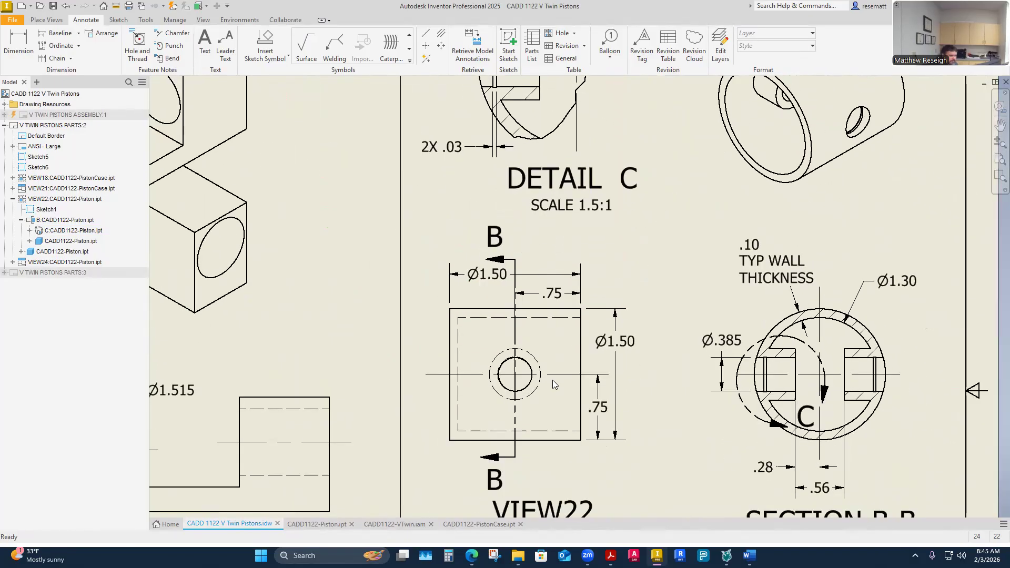
# Extend the lower end of the B-B section line slightly, placing the lower B just above the VIEW22 label.
pyautogui.moveTo(552, 380); pyautogui.dragTo(552, 222, button='middle')
pyautogui.scroll(3, 540, 406)
pyautogui.click(443, 377)
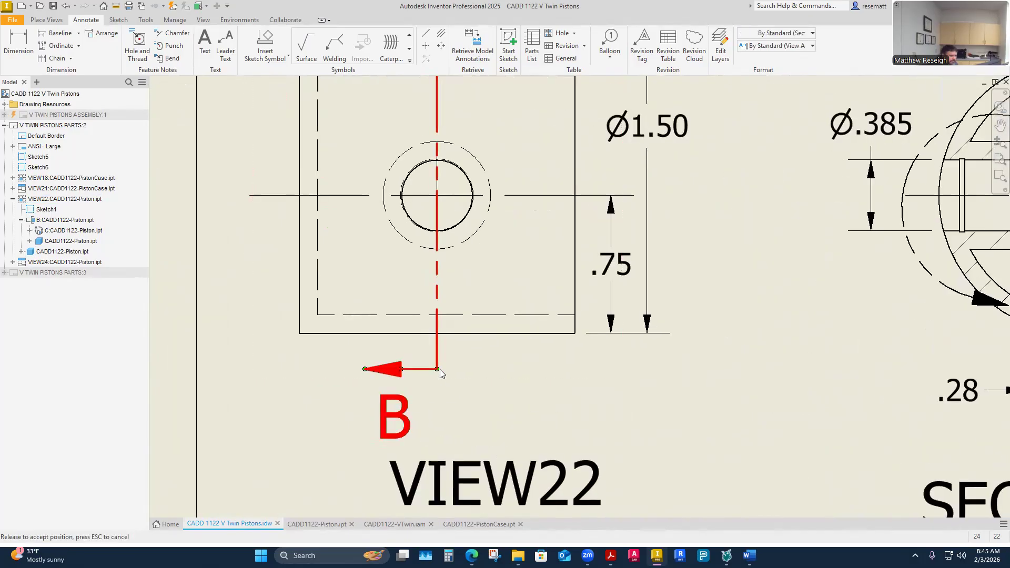
pyautogui.moveTo(440, 370); pyautogui.dragTo(438, 391)
pyautogui.moveTo(441, 427); pyautogui.dragTo(446, 430)
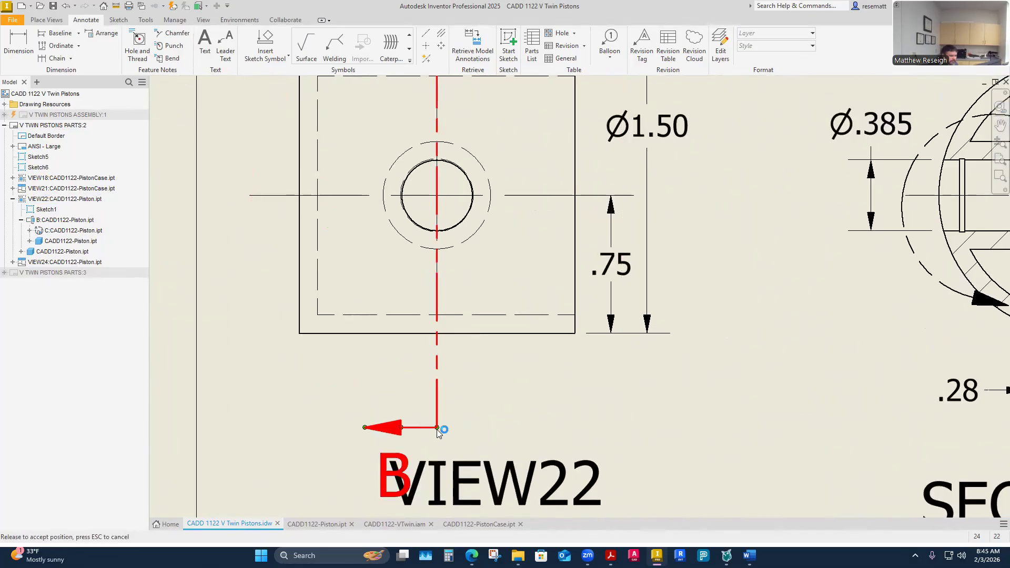
pyautogui.click(519, 397)
pyautogui.scroll(-3, 574, 407)
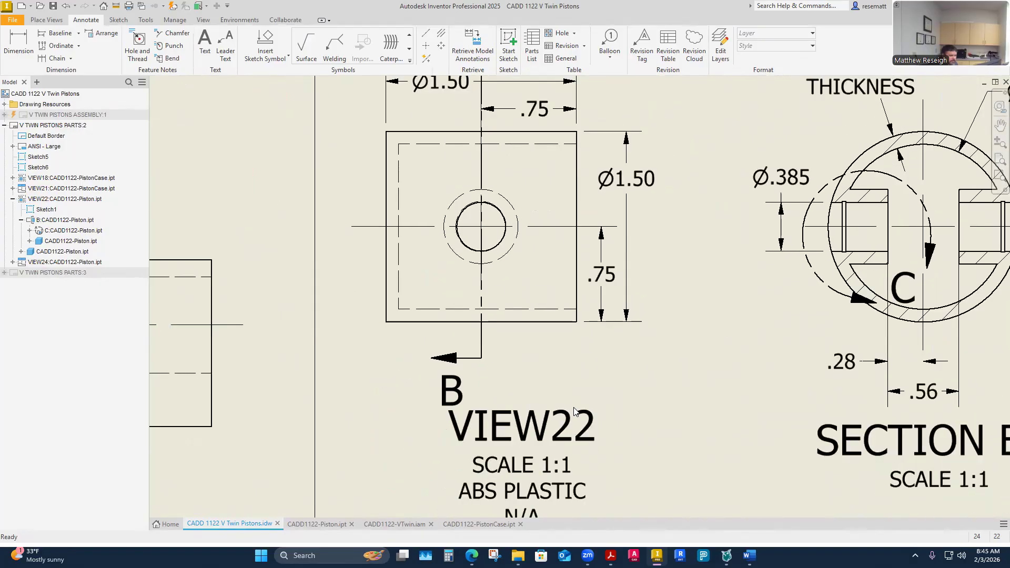
pyautogui.scroll(2, 574, 411)
pyautogui.moveTo(490, 357); pyautogui.dragTo(501, 352)
pyautogui.scroll(-3, 702, 397)
pyautogui.scroll(3, 580, 353)
pyautogui.click(494, 352)
pyautogui.scroll(-2, 631, 374)
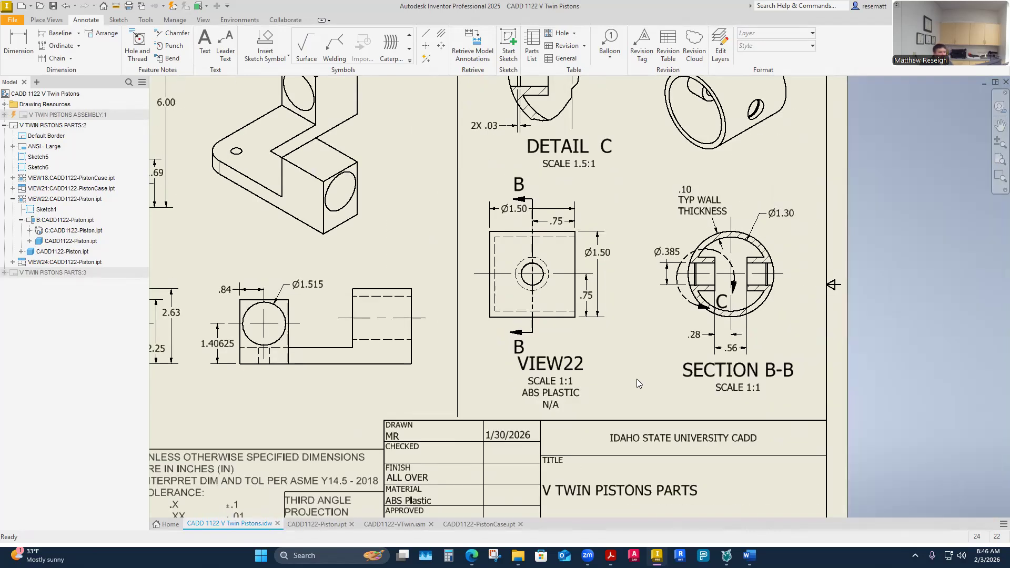
# Look over the finished second sheet and open the V TWIN PISTONS PARTS:3 sheet.
pyautogui.scroll(-3, 631, 376)
pyautogui.scroll(3, 603, 346)
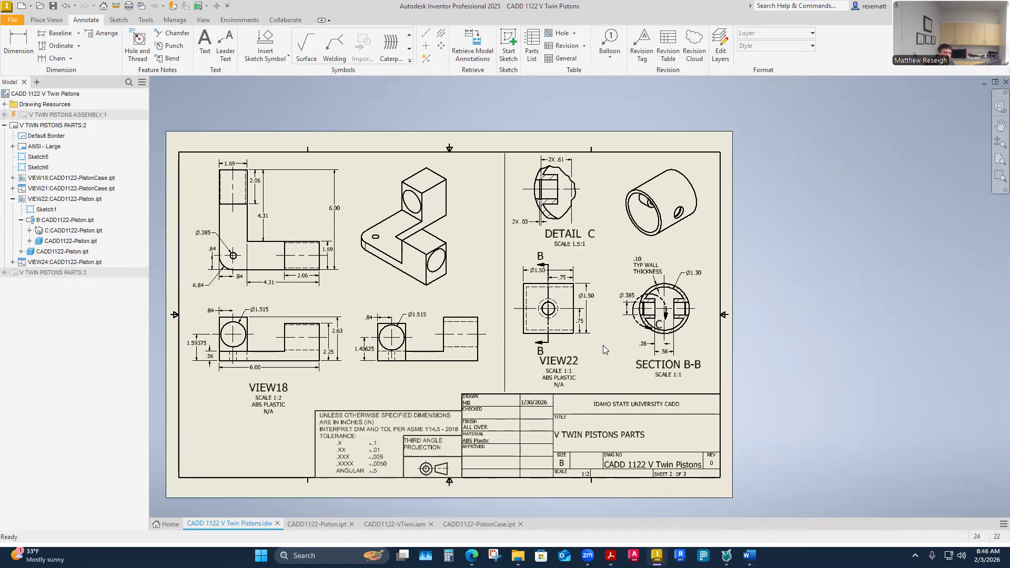
pyautogui.scroll(1, 603, 345)
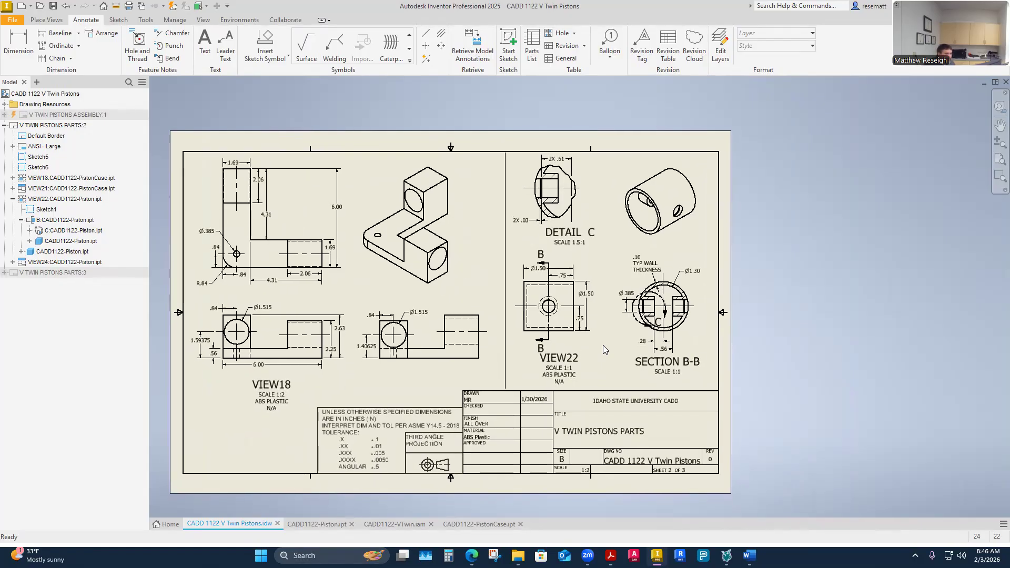
pyautogui.scroll(-1, 603, 345)
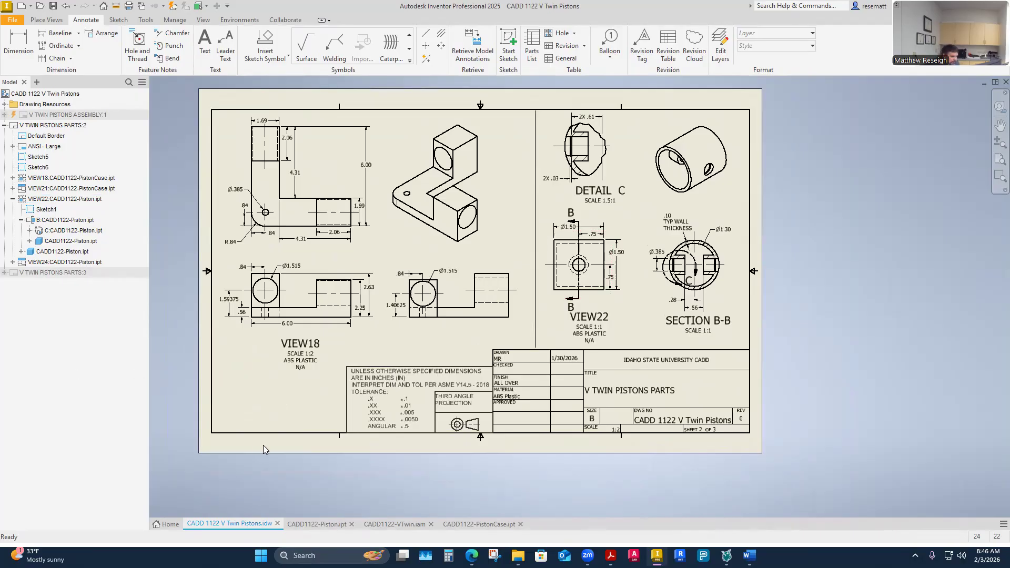
pyautogui.doubleClick(46, 273)
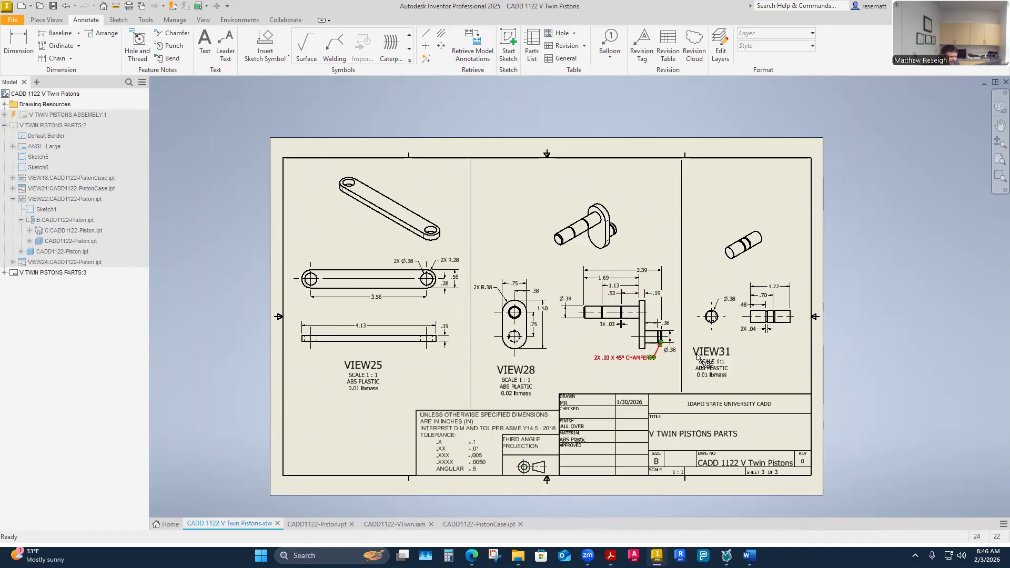
# Examine the dimensions, chamfer note and view labels of VIEW31, VIEW28 and VIEW25 on the third sheet.
pyautogui.scroll(-2, 771, 319)
pyautogui.scroll(6, 787, 319)
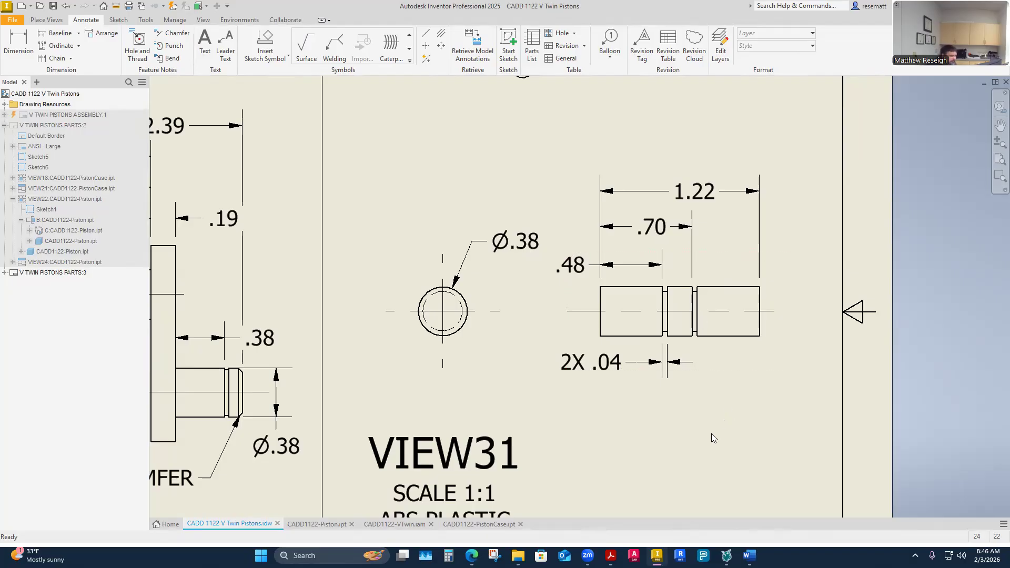
pyautogui.scroll(-3, 673, 421)
pyautogui.scroll(5, 261, 262)
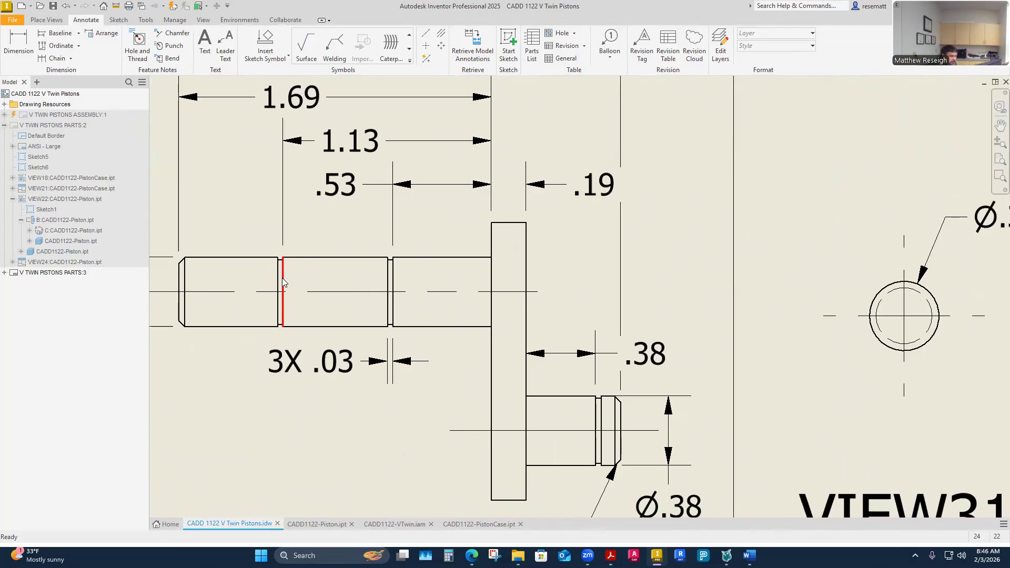
pyautogui.scroll(-1, 280, 277)
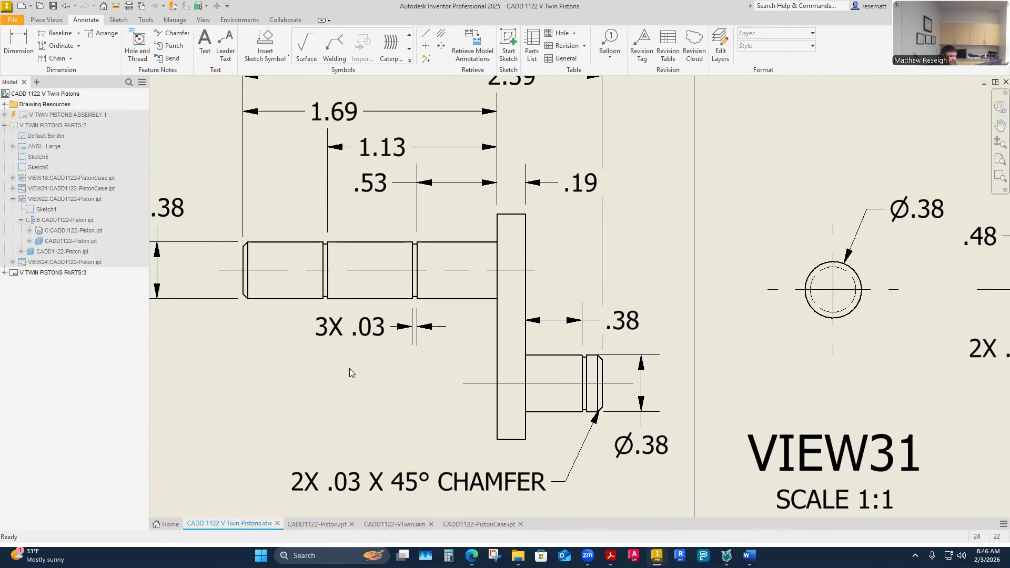
pyautogui.scroll(-1, 356, 358)
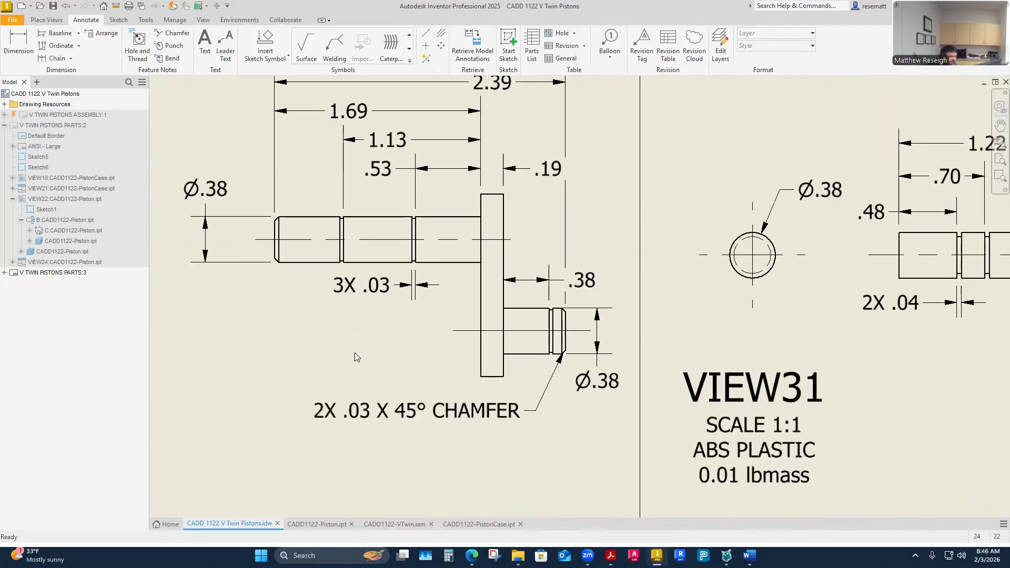
pyautogui.scroll(-1, 355, 357)
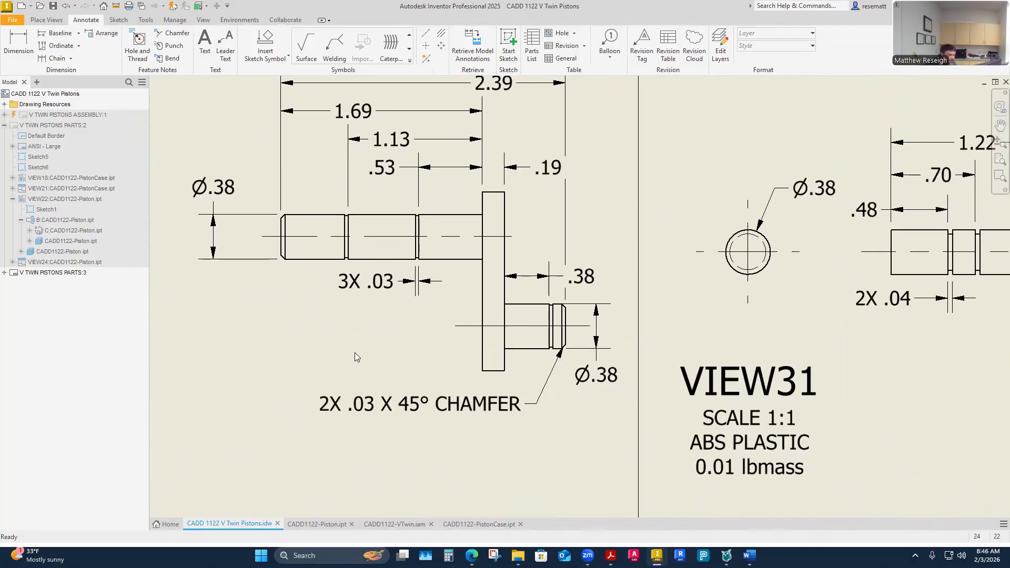
pyautogui.scroll(-2, 354, 357)
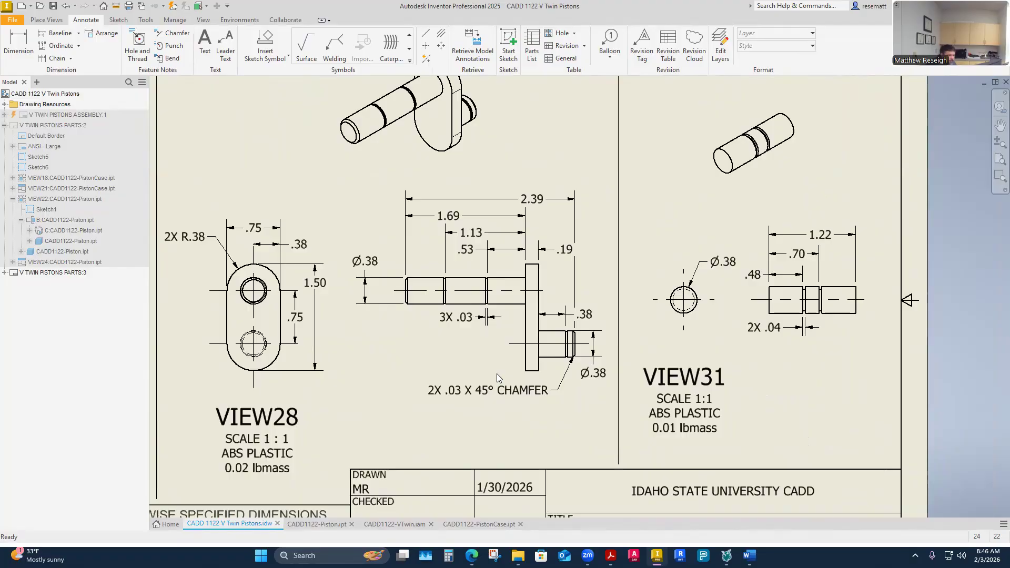
pyautogui.scroll(-1, 497, 373)
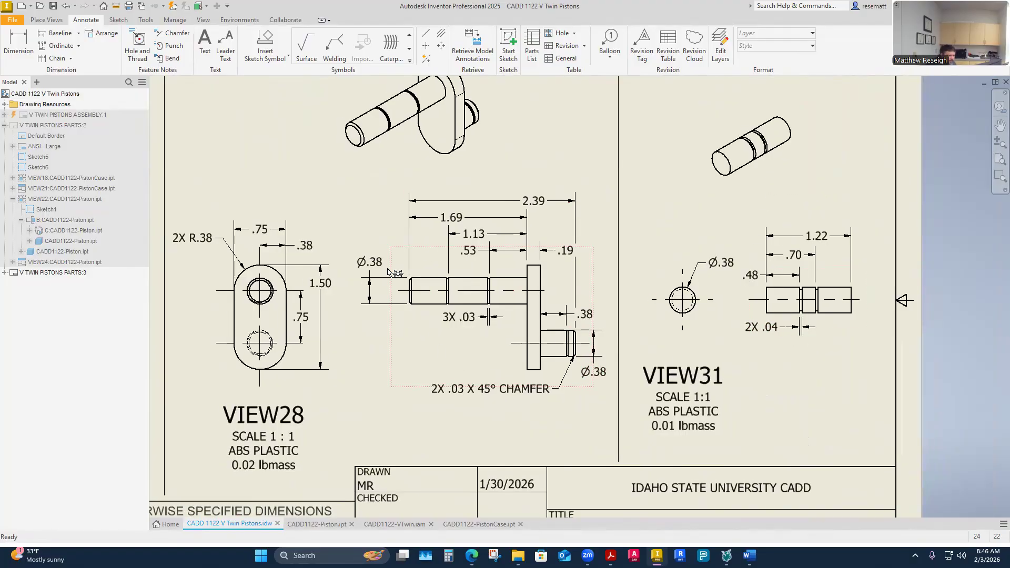
pyautogui.scroll(-2, 398, 381)
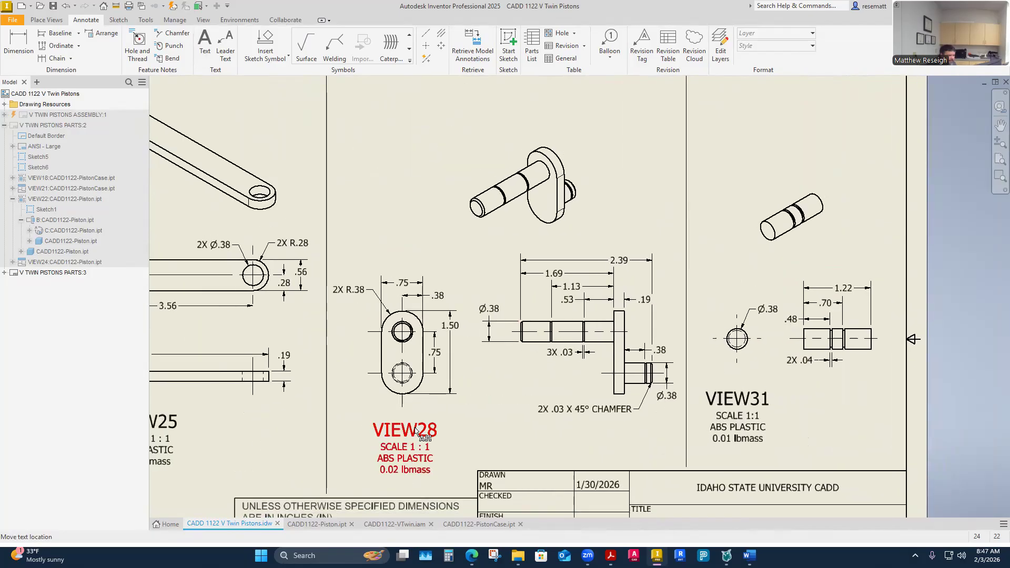
pyautogui.scroll(-2, 467, 366)
pyautogui.scroll(4, 486, 406)
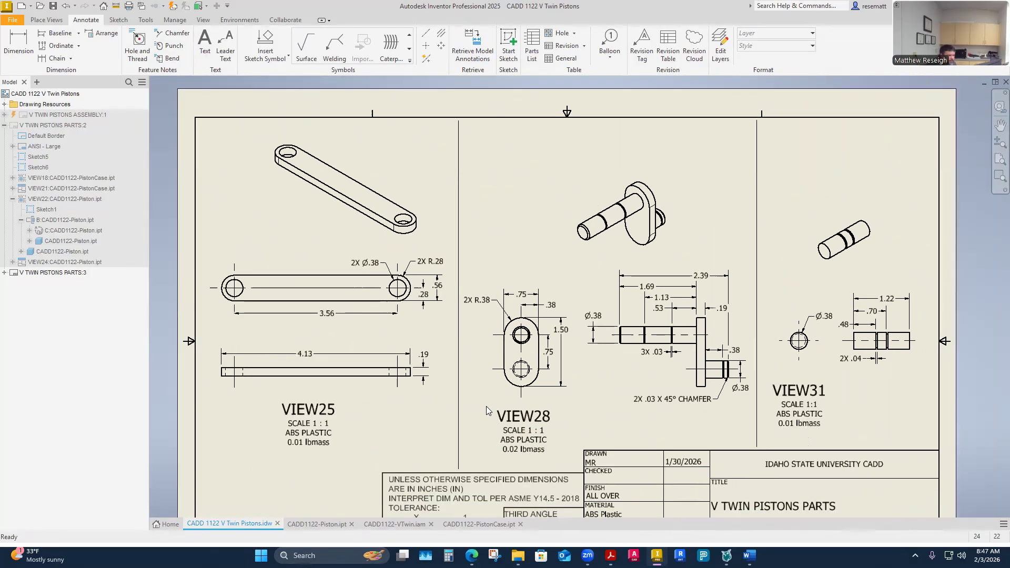
# Open the connection rod part from its view above the VIEW25 label and place its document directly after CADD1122-Piston.ipt.
pyautogui.moveTo(374, 410); pyautogui.dragTo(437, 372, button='middle')
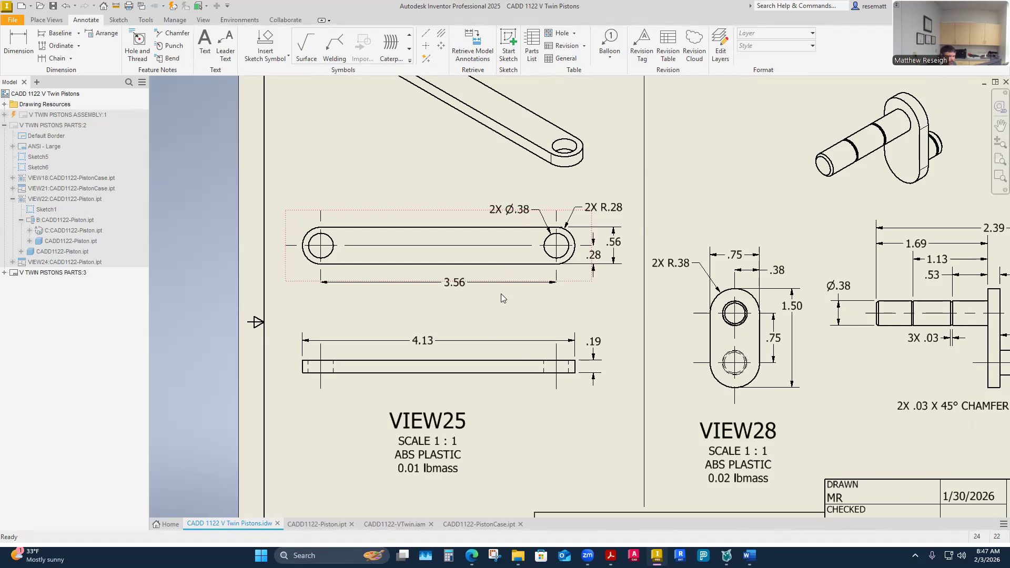
pyautogui.rightClick(489, 243)
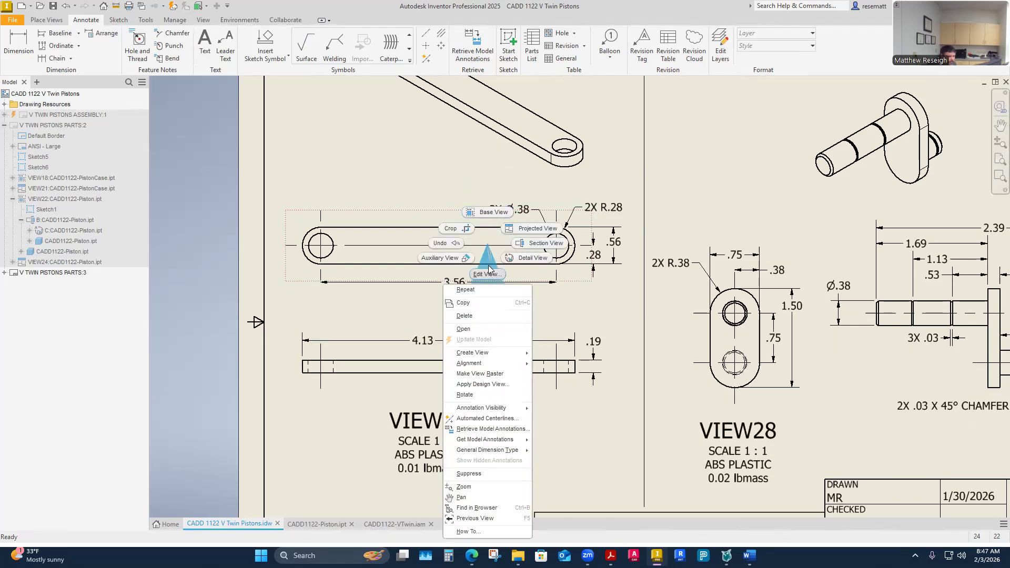
pyautogui.click(477, 327)
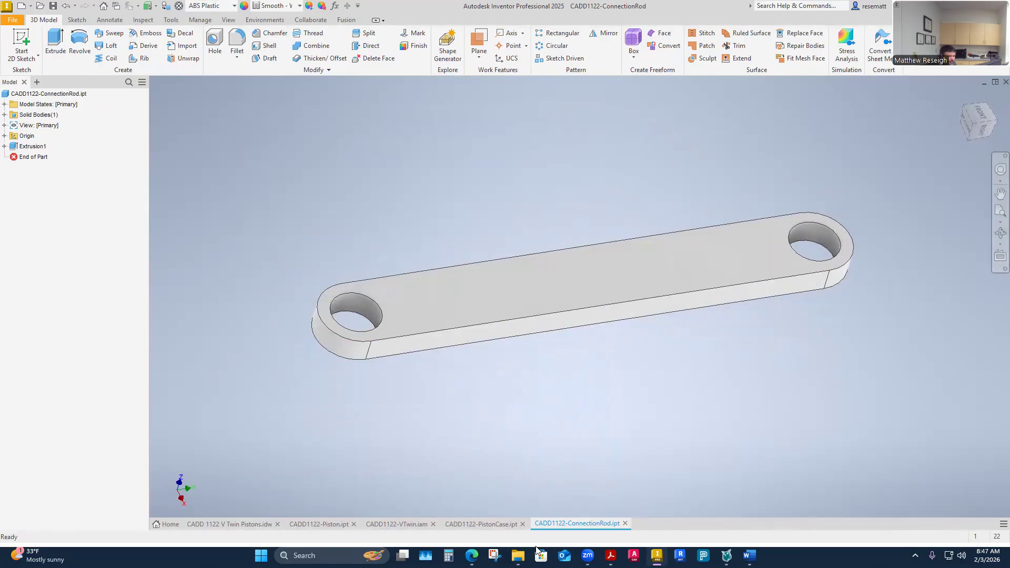
pyautogui.moveTo(517, 527)
pyautogui.mouseDown()
pyautogui.moveTo(423, 527)
pyautogui.moveTo(406, 444)
pyautogui.moveTo(412, 466)
pyautogui.moveTo(386, 527)
pyautogui.moveTo(382, 518)
pyautogui.mouseUp()
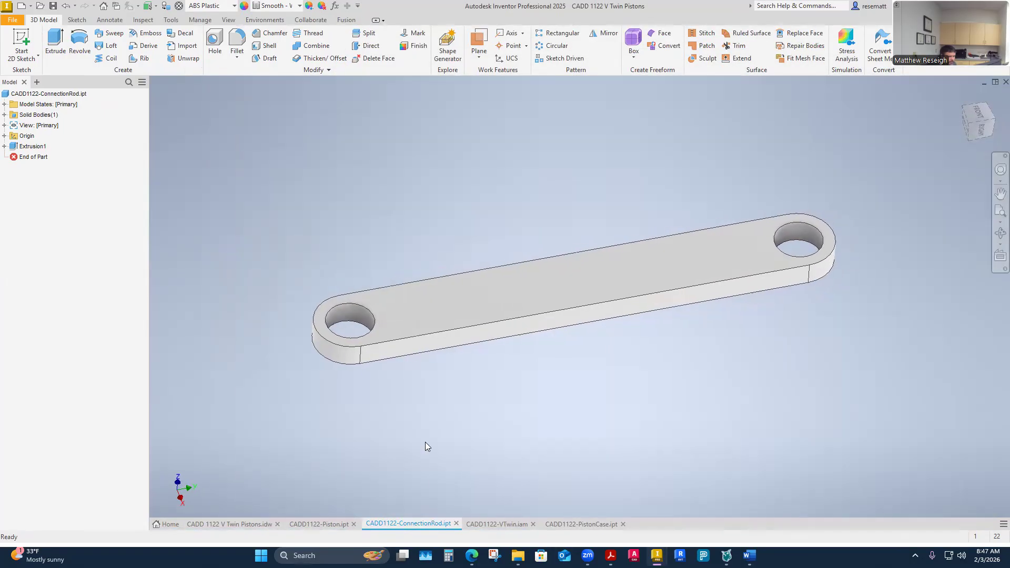
# Edit the sketch of the connection rod's Extrusion1, set the hole diameter to 0.375 in + 0.010 in, and finish the sketch.
pyautogui.click(4, 146)
pyautogui.rightClick(34, 156)
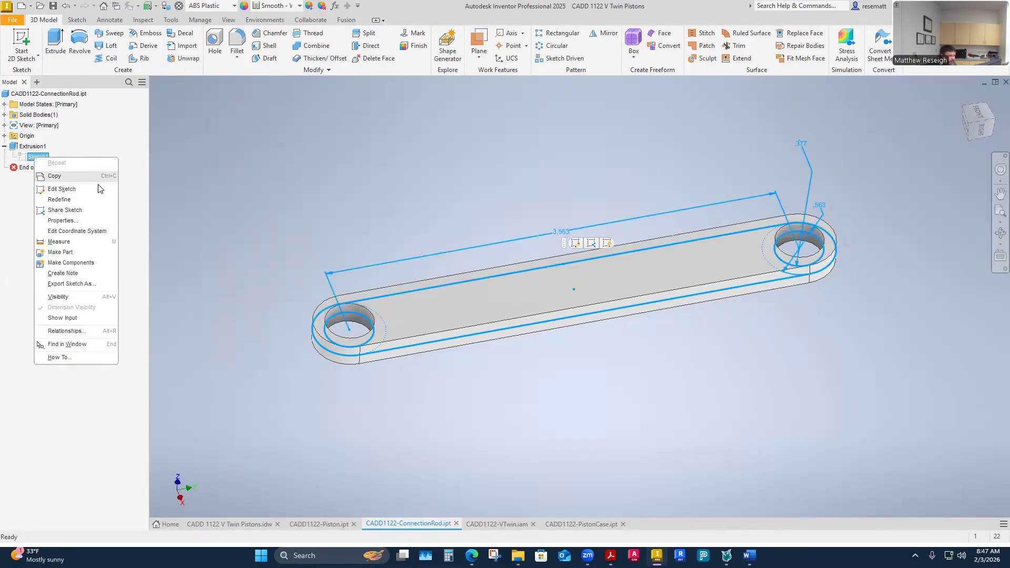
pyautogui.click(62, 189)
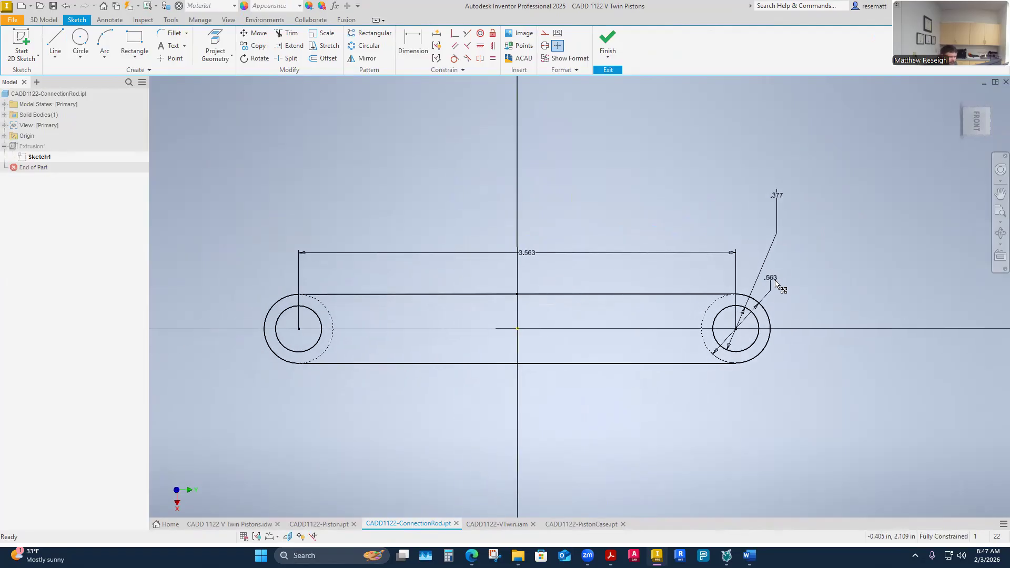
pyautogui.click(279, 314)
pyautogui.click(267, 315)
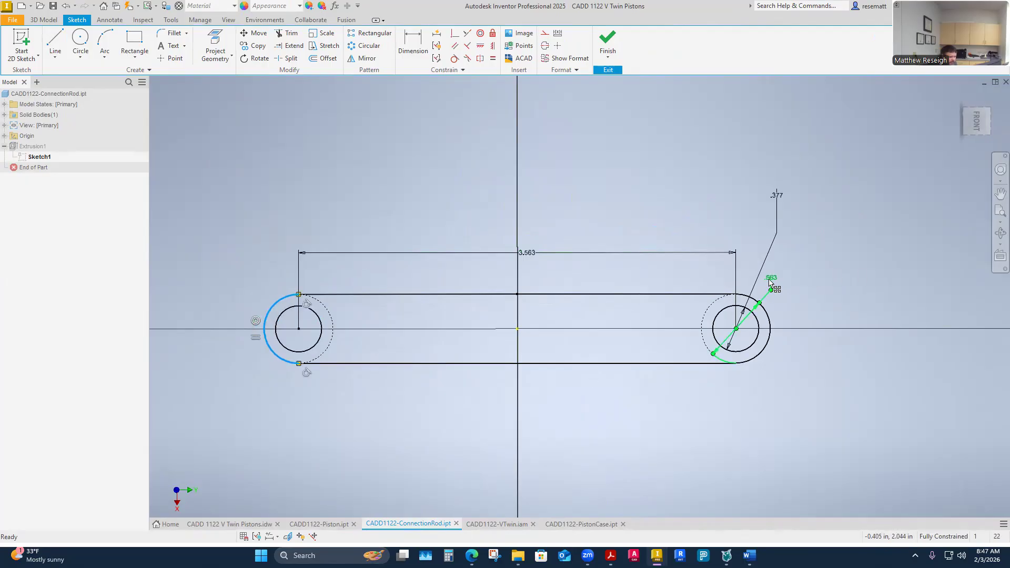
pyautogui.doubleClick(777, 195)
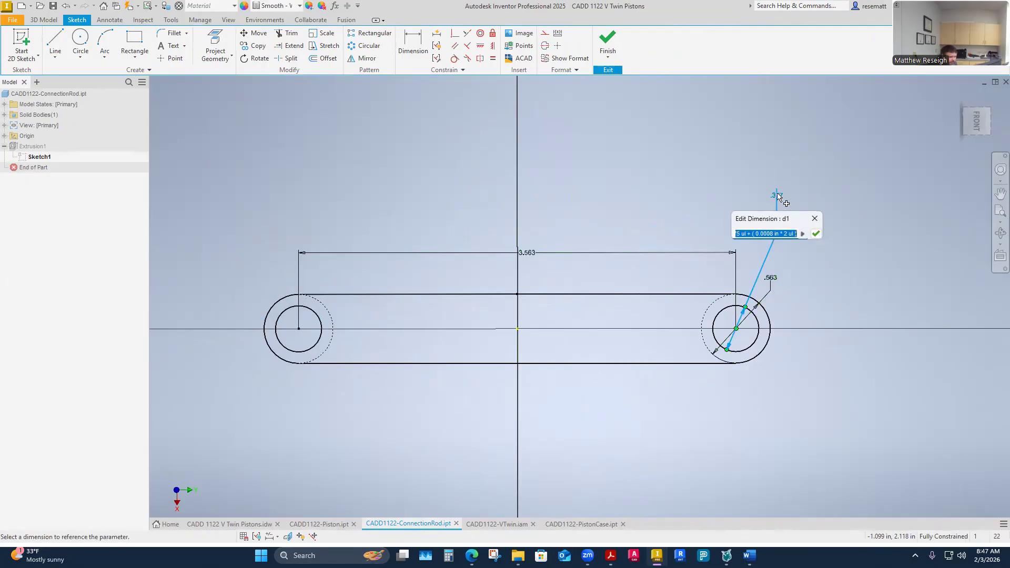
pyautogui.click(751, 235)
pyautogui.press('Home')
pyautogui.press('Delete')
pyautogui.press('Delete')
pyautogui.press('Delete')
pyautogui.press('Delete')
pyautogui.press('Delete')
pyautogui.press('Delete')
pyautogui.press('Delete')
pyautogui.press('Delete')
pyautogui.press('Delete')
pyautogui.press('Delete')
pyautogui.press('Delete')
pyautogui.press('Delete')
pyautogui.press('Delete')
pyautogui.press('Delete')
pyautogui.press('Delete')
pyautogui.press('Delete')
pyautogui.press('Delete')
pyautogui.write('.375')
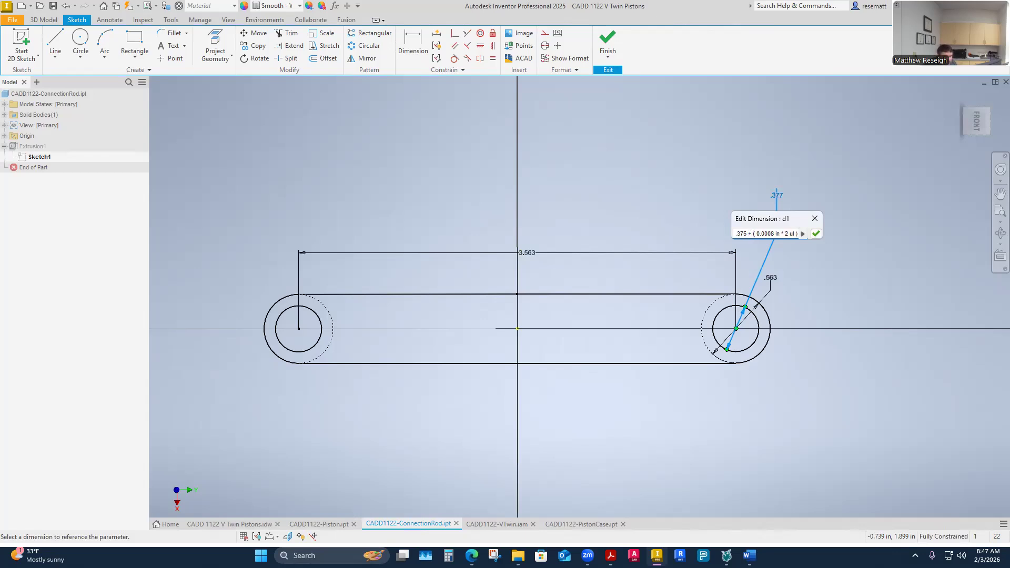
pyautogui.press('Delete')
pyautogui.press('Delete')
pyautogui.press('Return')
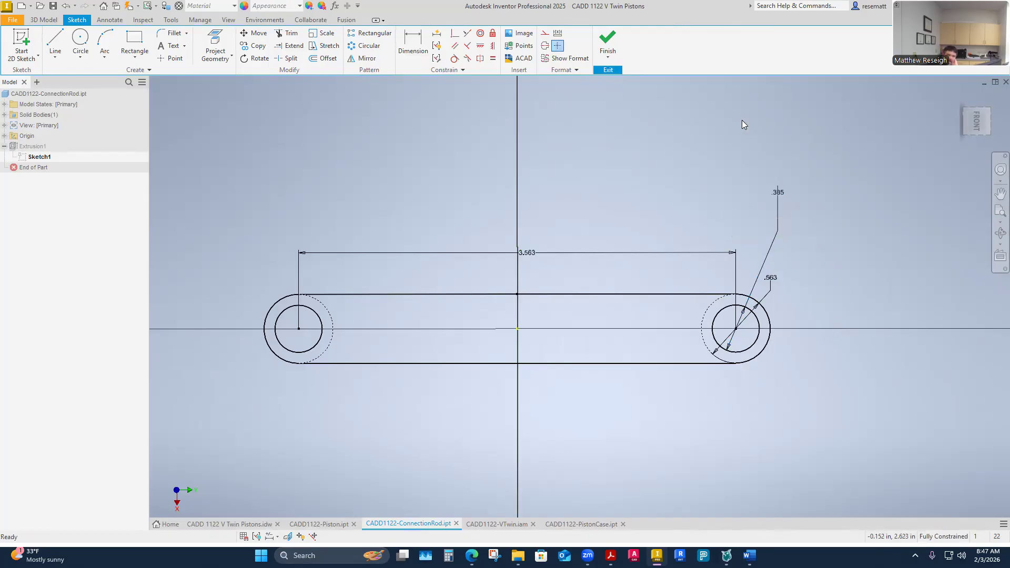
pyautogui.click(607, 42)
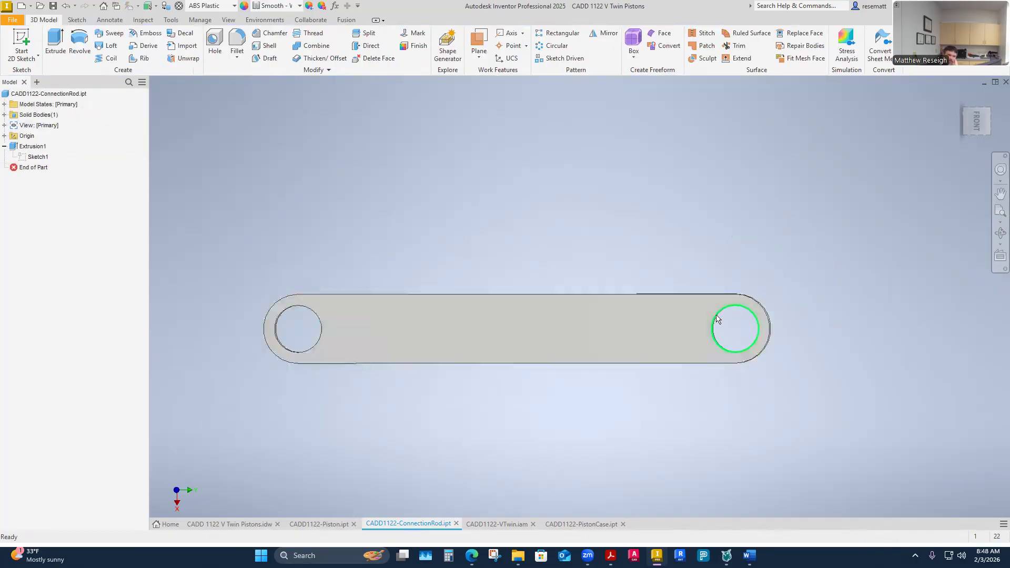
# Check the connection rod's hole callout on the drawing sheet and look at the open piston case part and V-twin assembly.
pyautogui.click(253, 524)
pyautogui.click(475, 295)
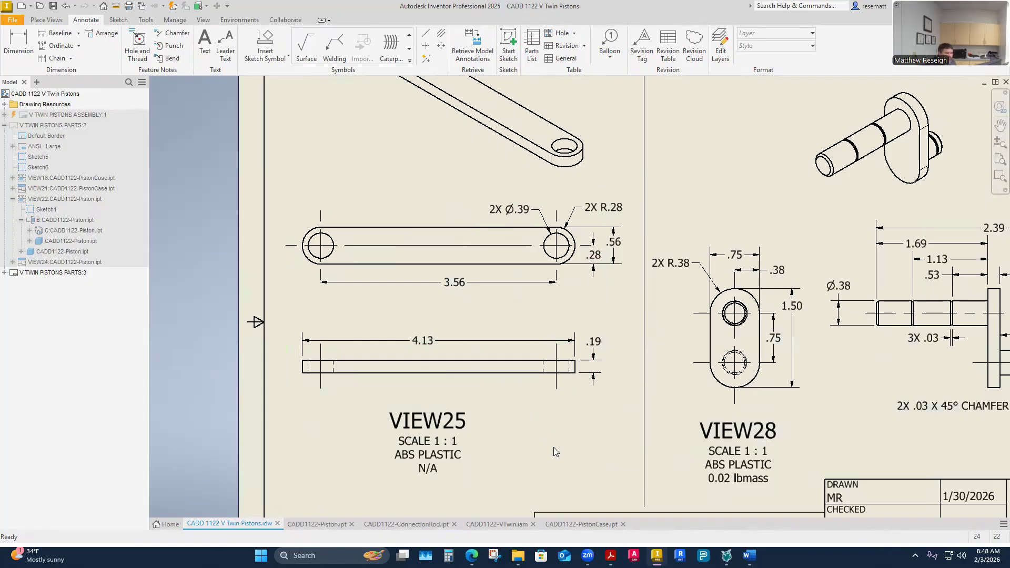
pyautogui.click(583, 525)
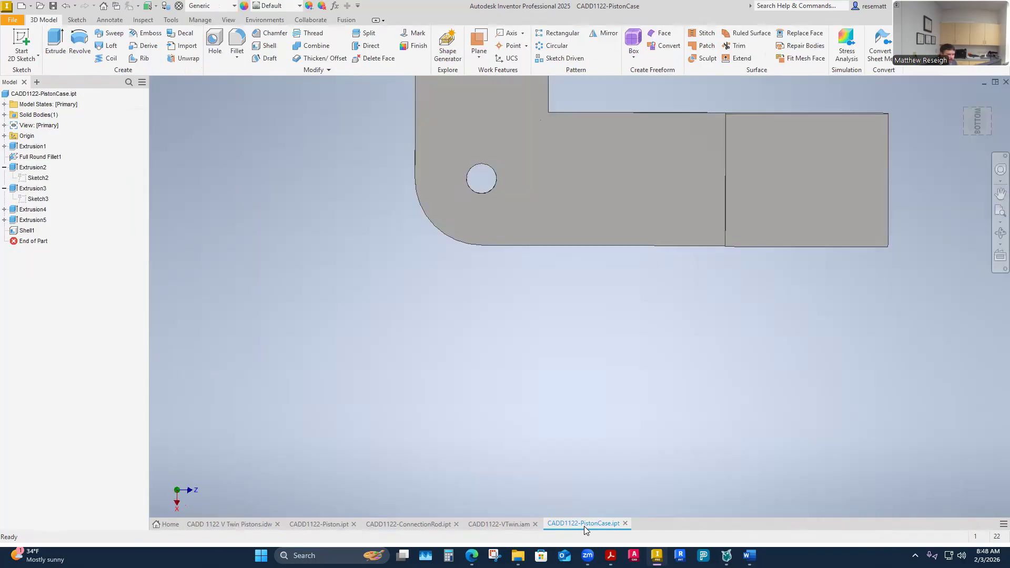
pyautogui.click(501, 524)
pyautogui.click(389, 523)
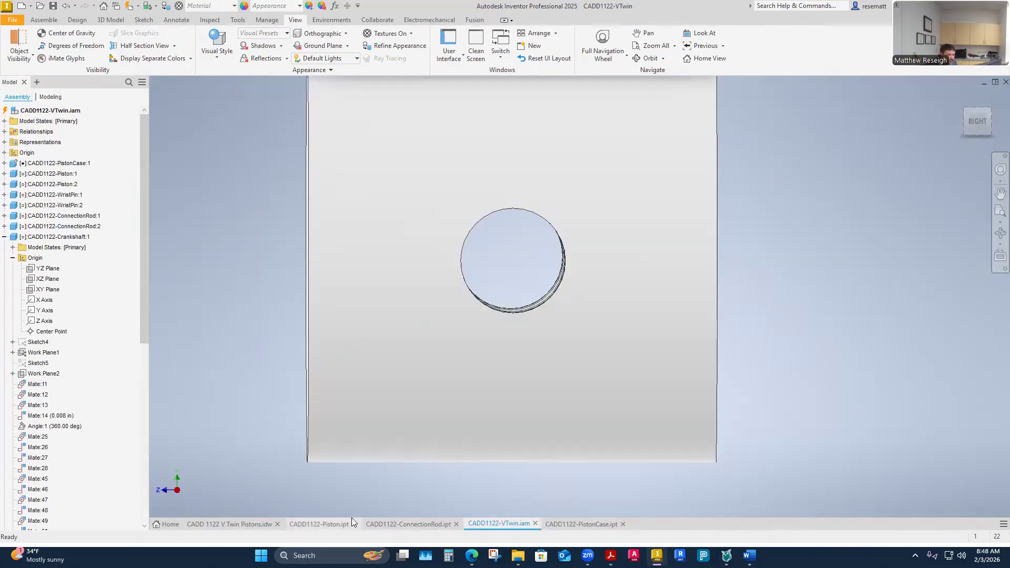
# Reopen the connection rod's Sketch1 for editing and inspect the expression of its hole diameter.
pyautogui.click(37, 157)
pyautogui.rightClick(38, 157)
pyautogui.click(777, 194)
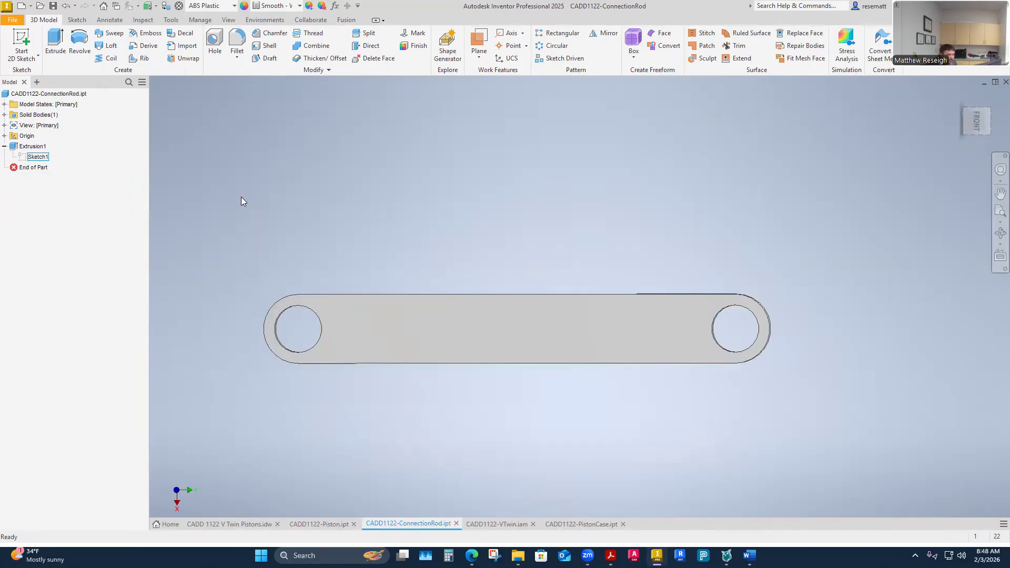
pyautogui.rightClick(35, 157)
pyautogui.click(62, 185)
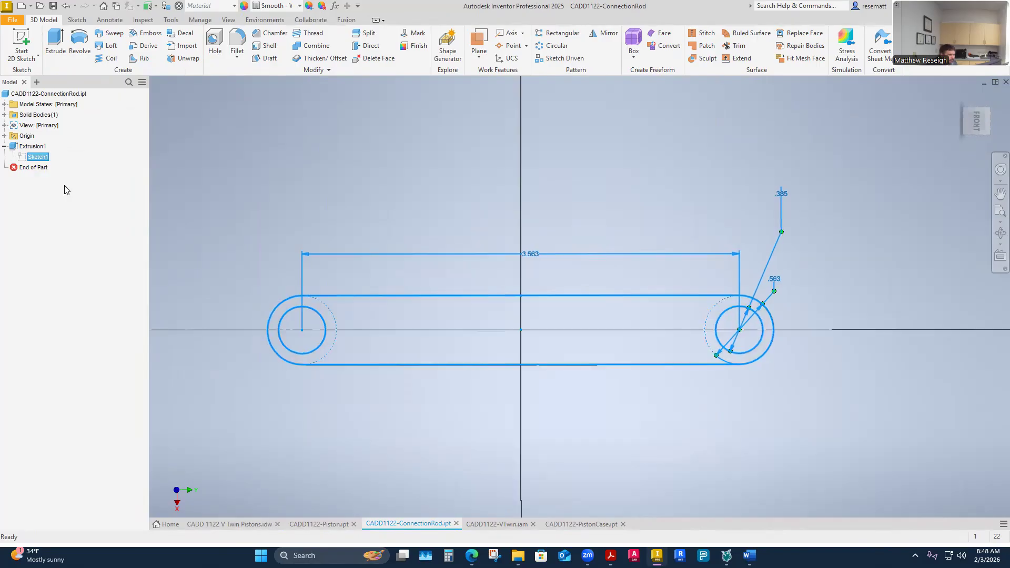
pyautogui.doubleClick(837, 215)
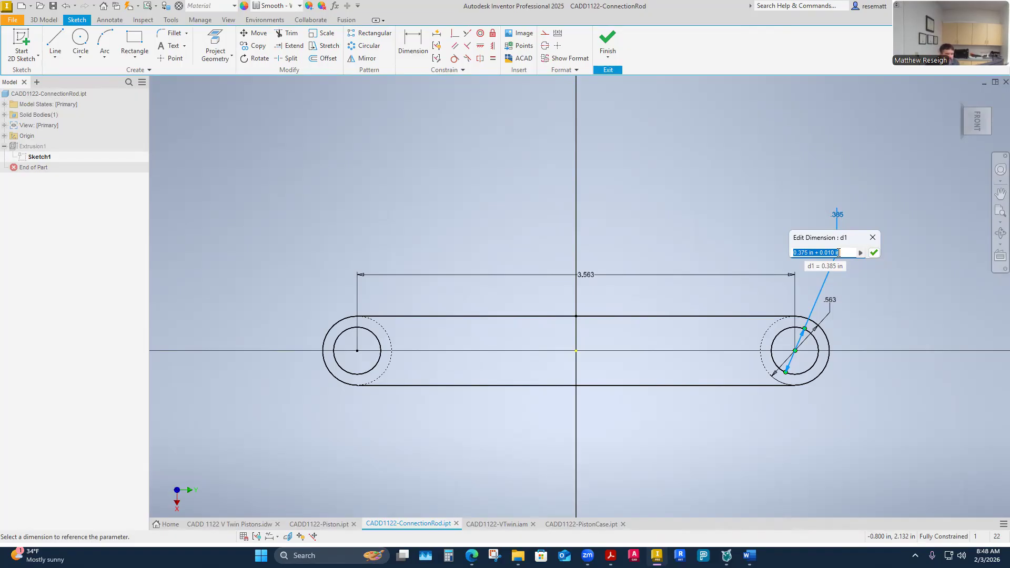
# Open the piston case part from VIEW18 on the V TWIN PISTONS PARTS:2 sheet and expand its Extrusion1 to look over the model.
pyautogui.click(229, 524)
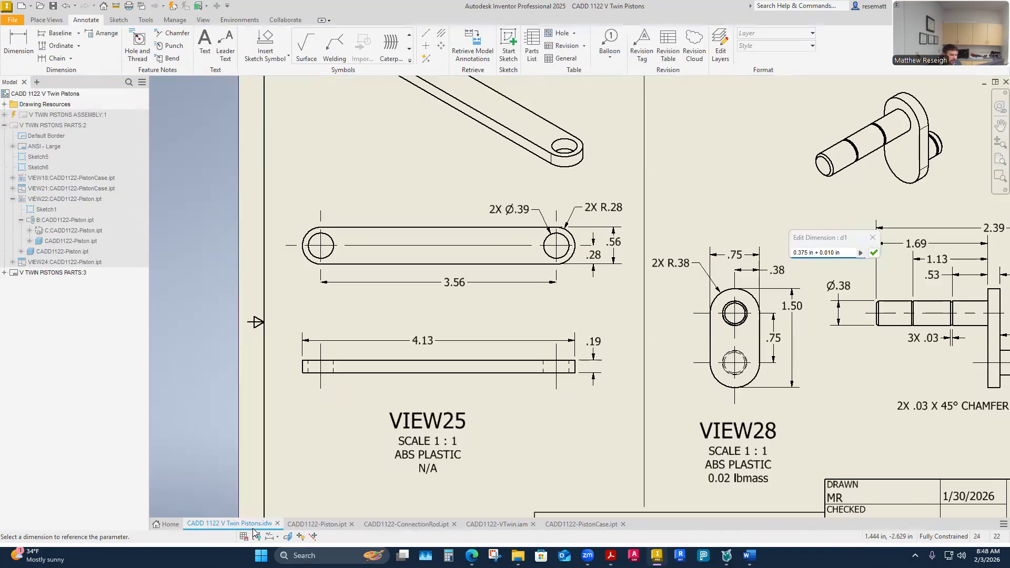
pyautogui.doubleClick(53, 125)
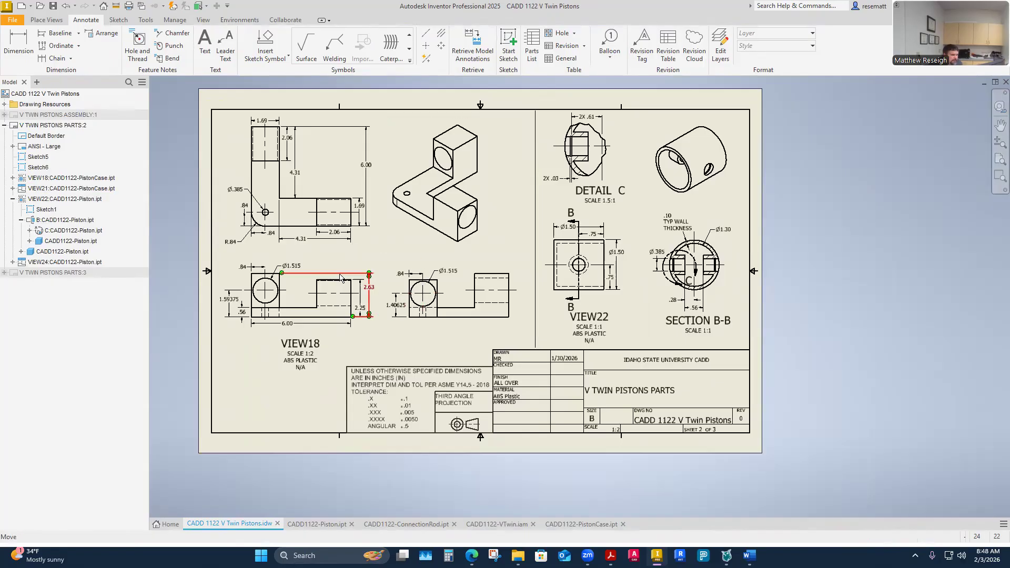
pyautogui.rightClick(301, 284)
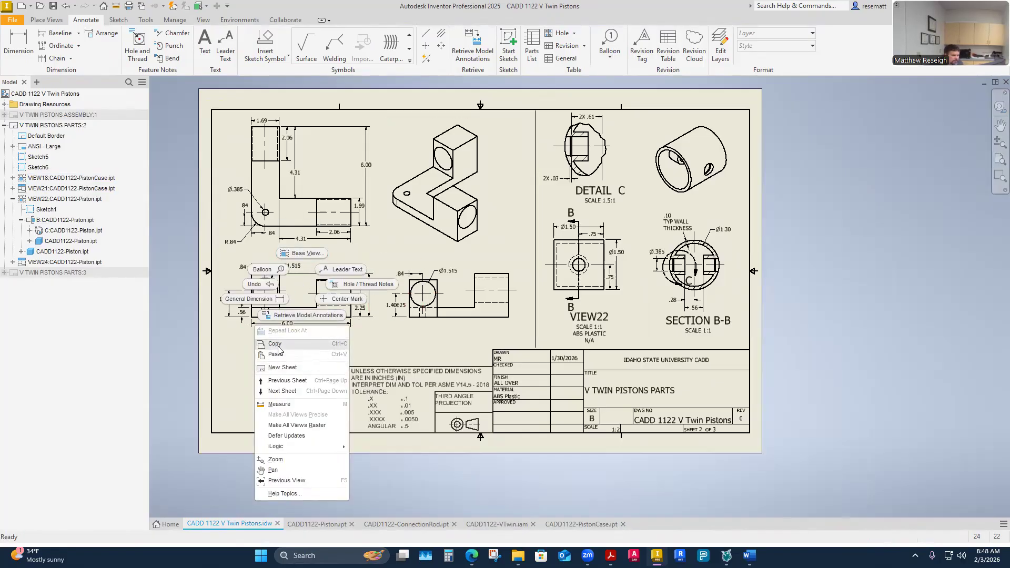
pyautogui.click(307, 288)
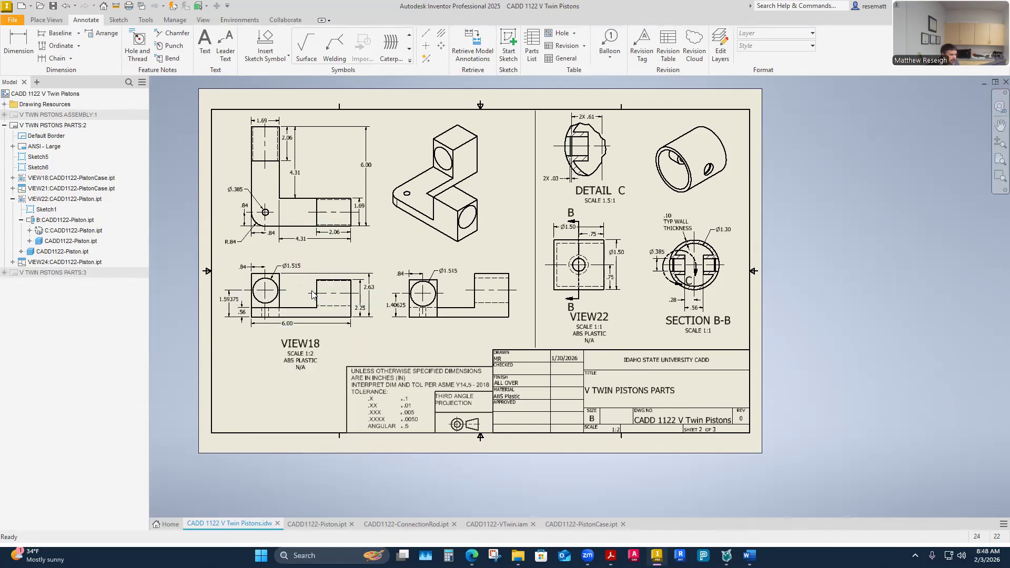
pyautogui.rightClick(304, 273)
pyautogui.click(306, 266)
pyautogui.rightClick(312, 275)
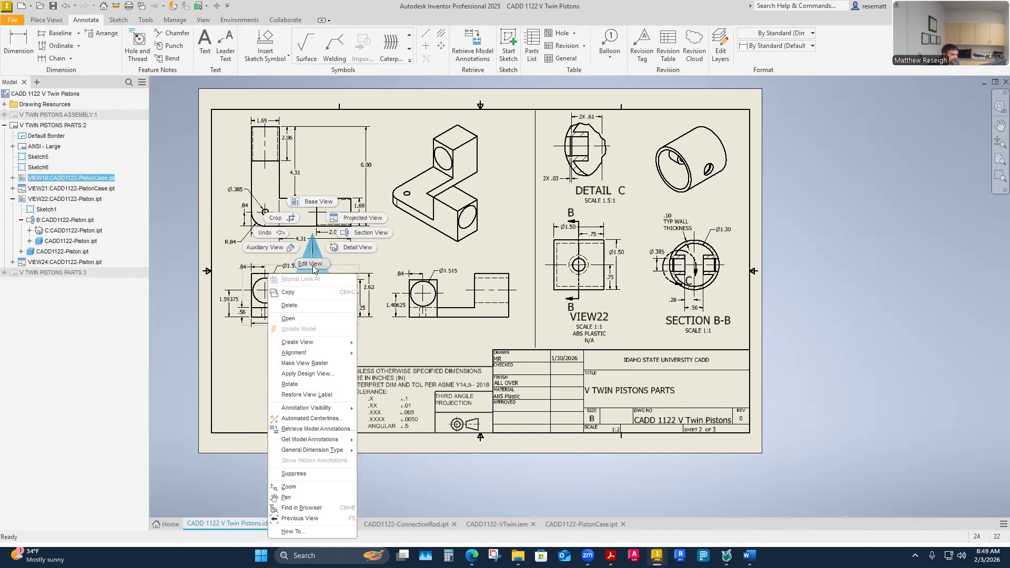
pyautogui.click(288, 318)
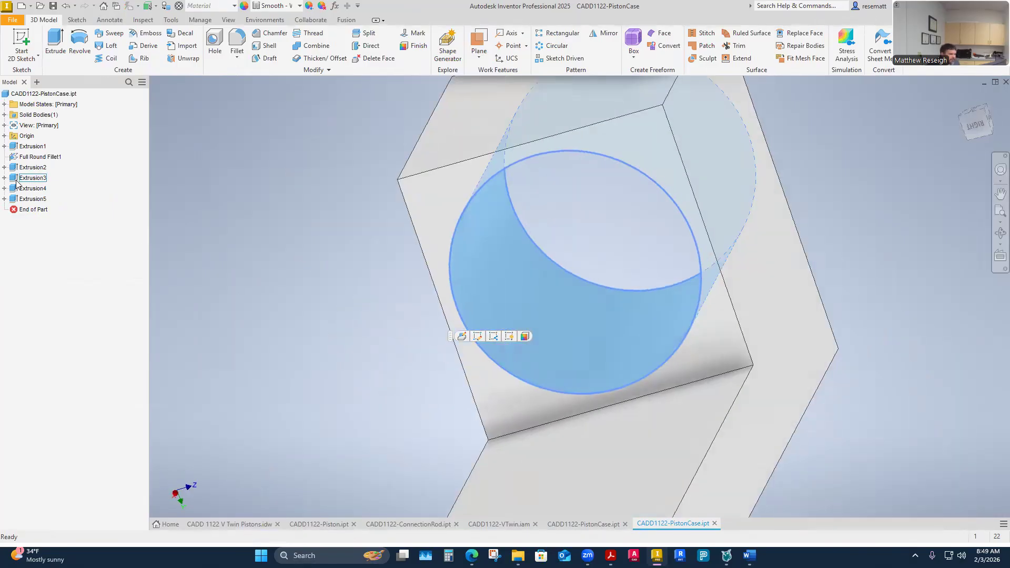
pyautogui.click(4, 147)
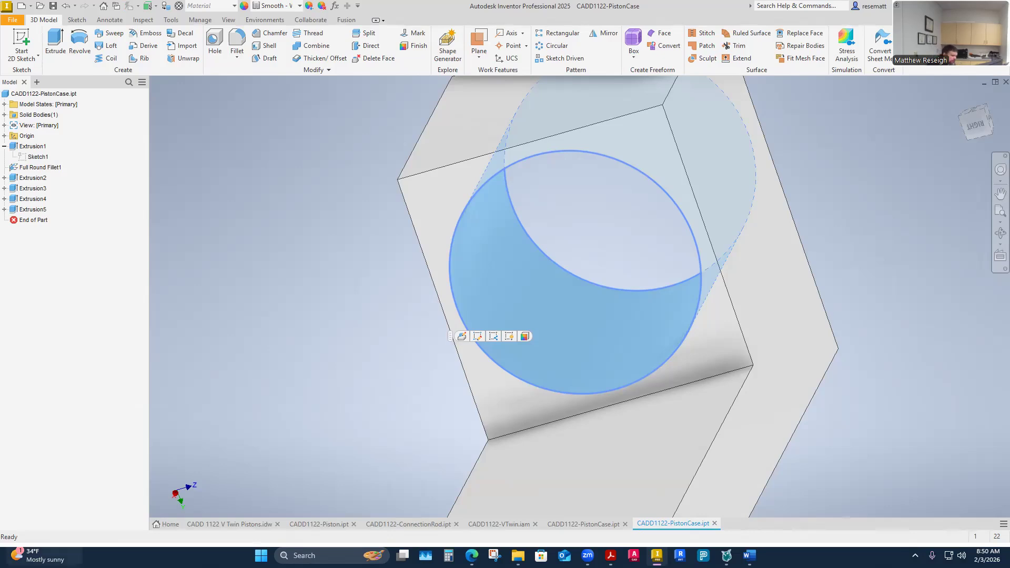
pyautogui.moveTo(42, 555)
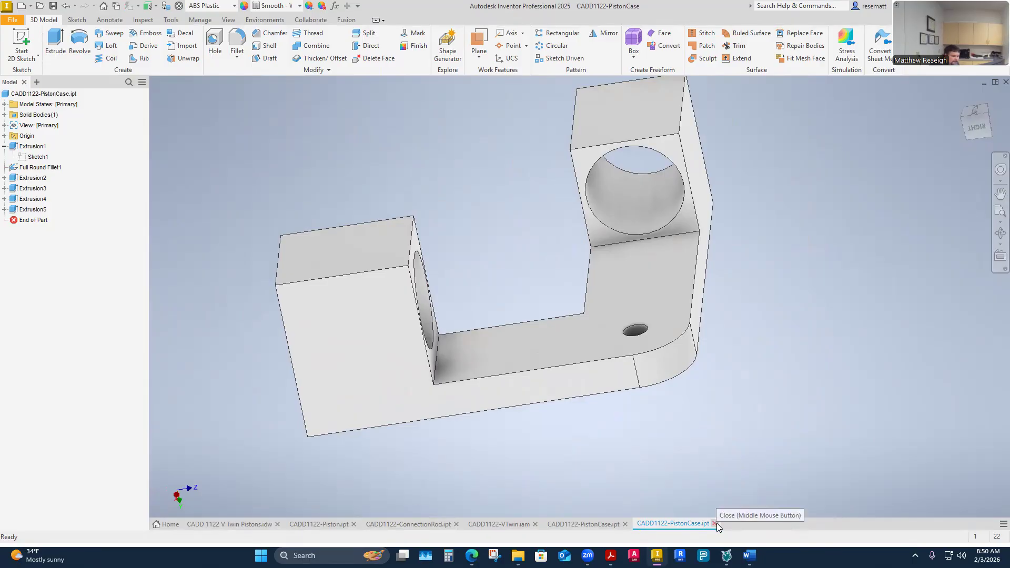
# Review the expressions behind the hole spacing and hole diameter dimensions in the connection rod sketch.
pyautogui.click(402, 524)
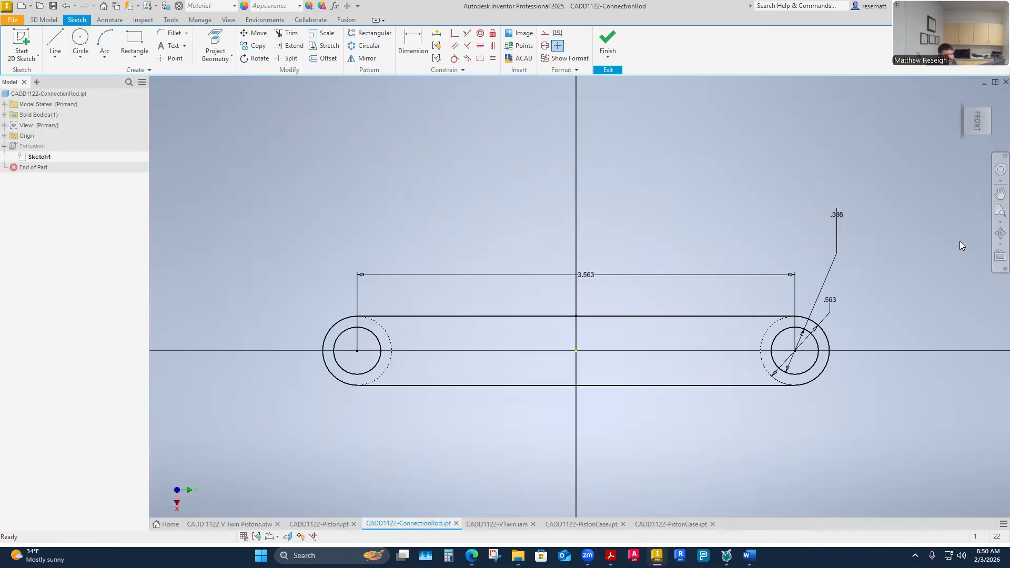
pyautogui.doubleClick(593, 281)
pyautogui.click(693, 220)
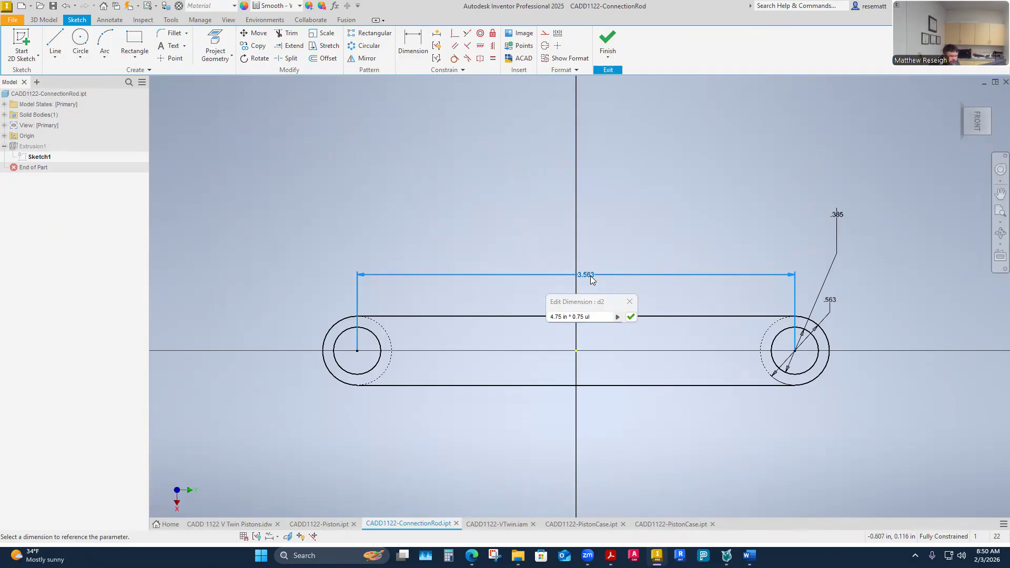
pyautogui.click(630, 316)
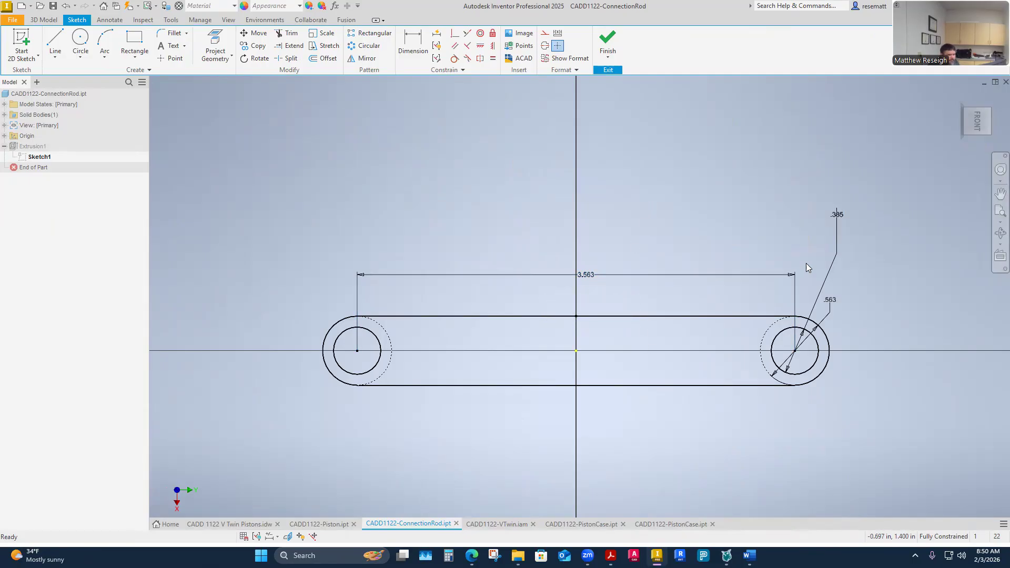
pyautogui.doubleClick(838, 217)
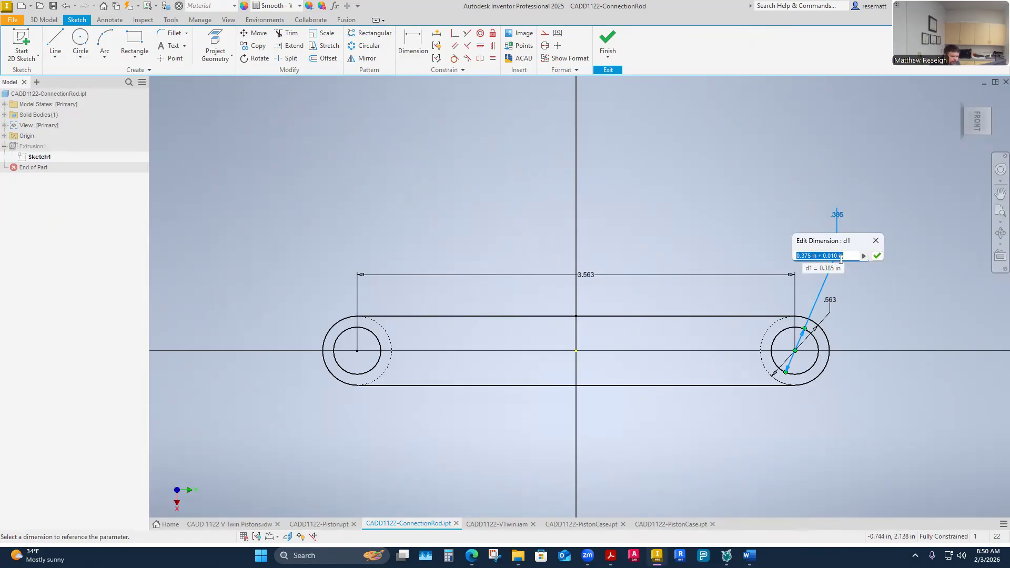
pyautogui.click(913, 374)
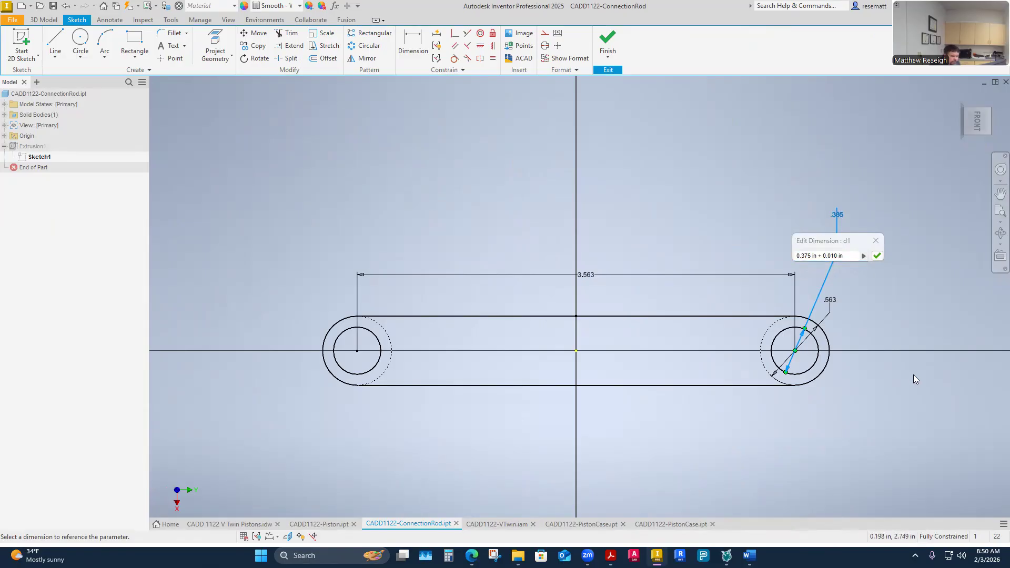
pyautogui.click(875, 241)
pyautogui.doubleClick(584, 276)
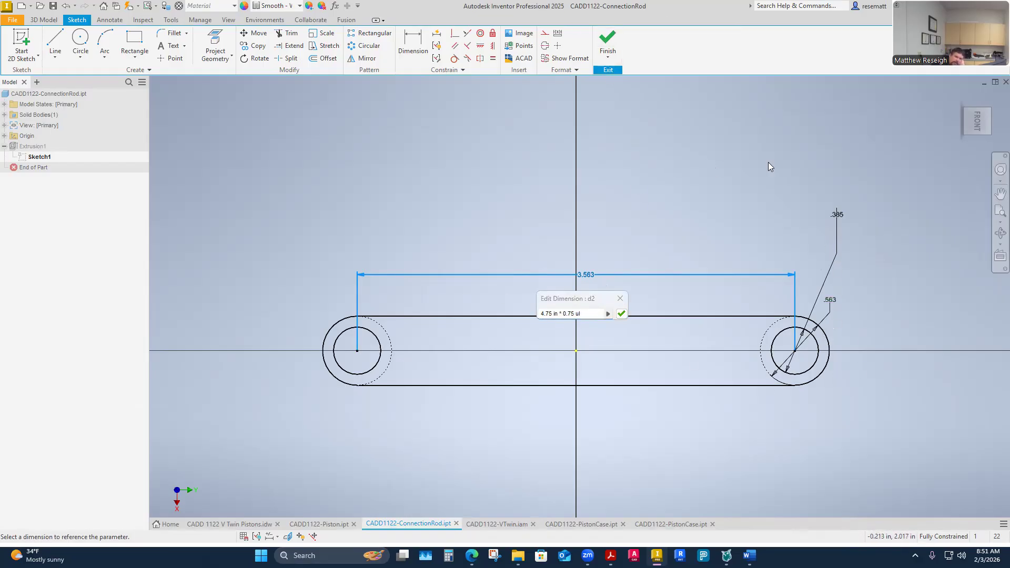
# Finish the connection rod sketch and return to the V TWIN PISTONS PARTS:3 sheet of the drawing.
pyautogui.click(608, 41)
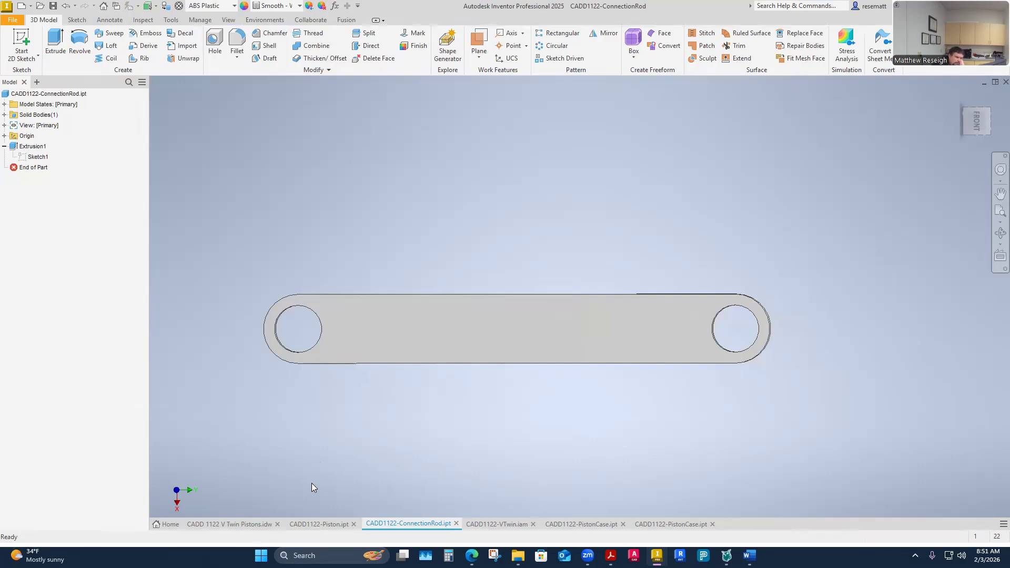
pyautogui.click(242, 524)
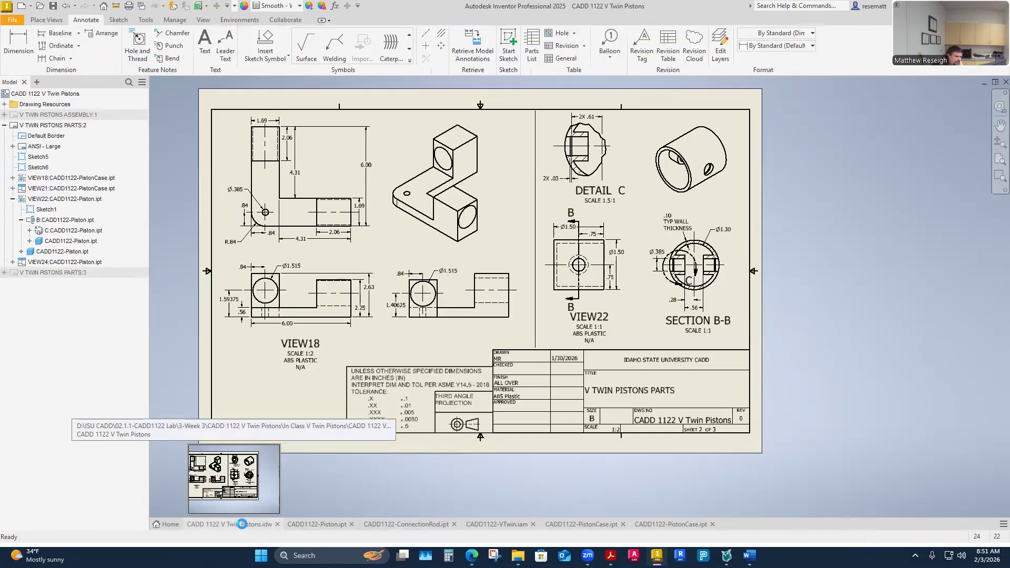
pyautogui.click(477, 289)
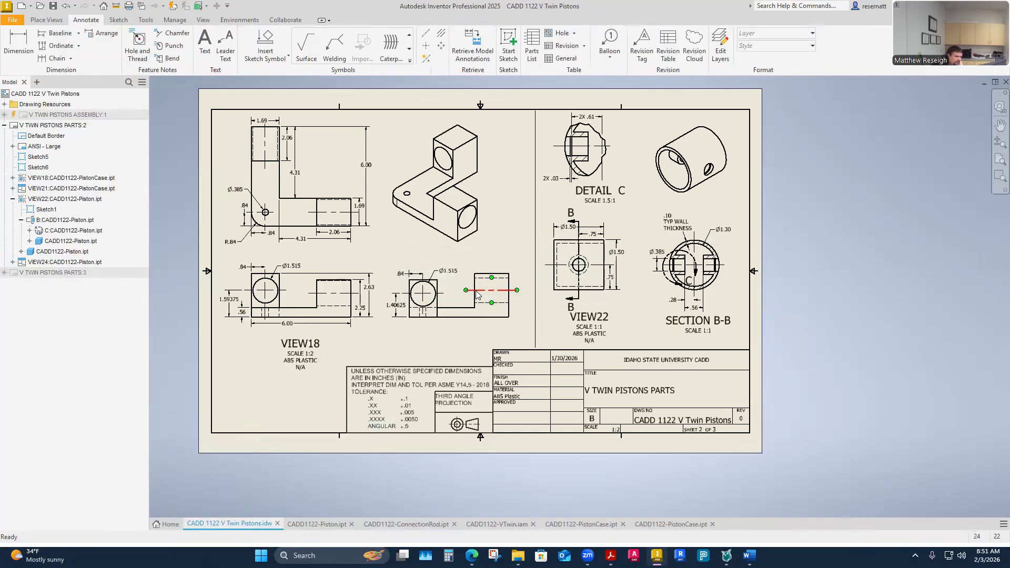
pyautogui.doubleClick(44, 274)
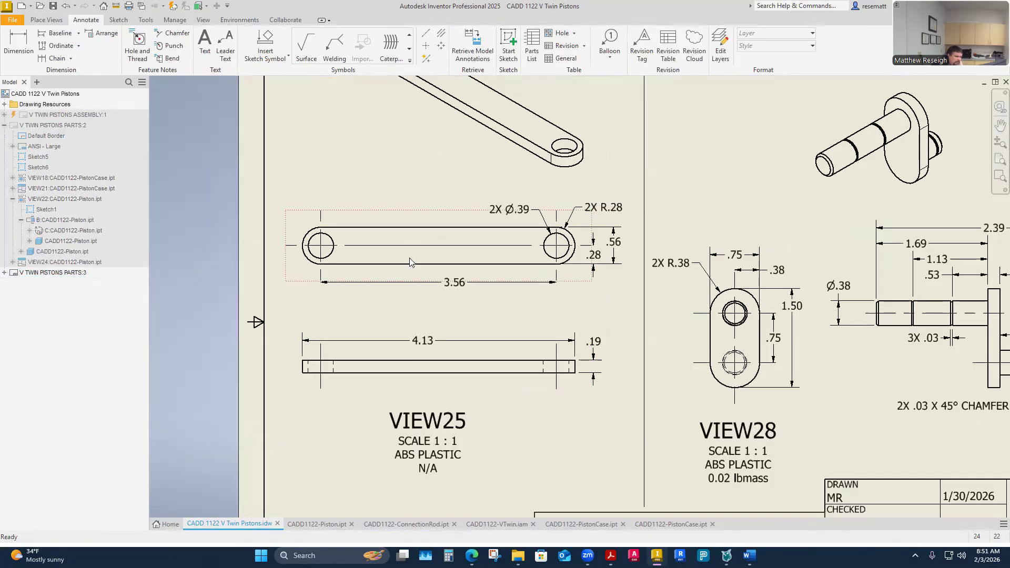
# Set the precision of the 2X hole diameter dimension in VIEW25 to three decimal places.
pyautogui.click(526, 211)
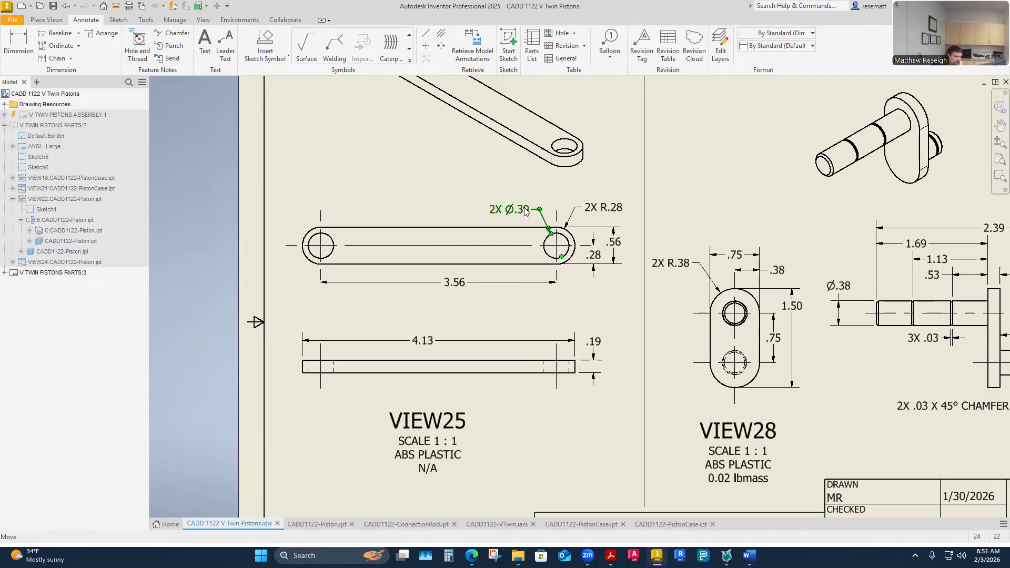
pyautogui.rightClick(526, 210)
pyautogui.moveTo(554, 286)
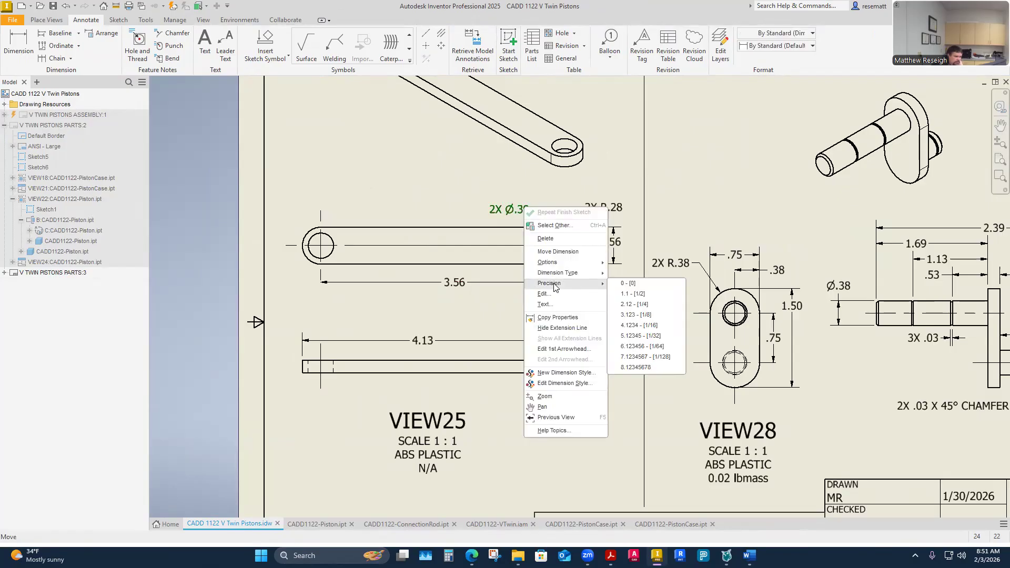
pyautogui.click(636, 315)
pyautogui.click(609, 128)
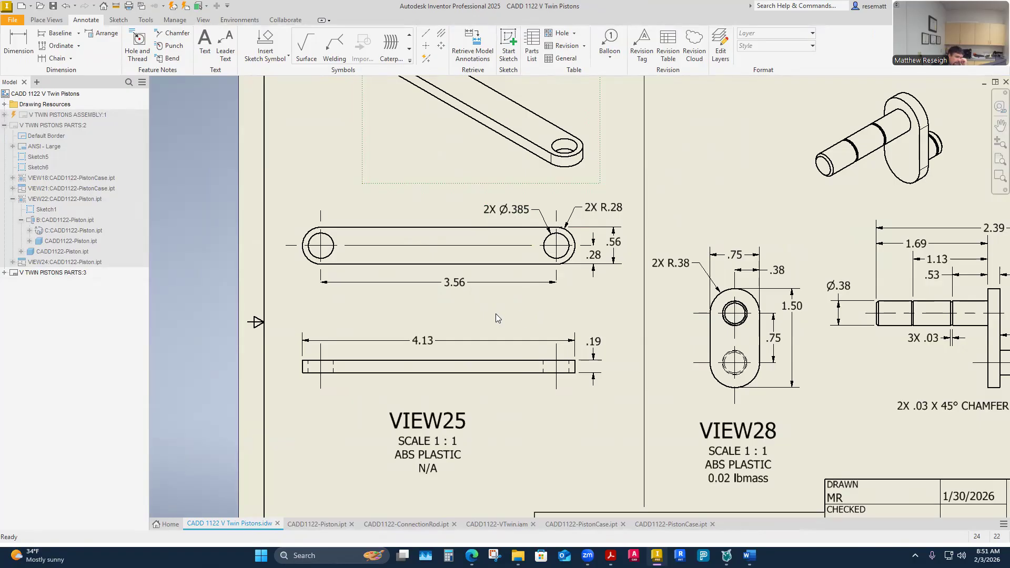
# Dimension the width of the shaft's groove nearest its free end in VIEW28's side view, with the text prefix 3X.
pyautogui.scroll(3, 468, 310)
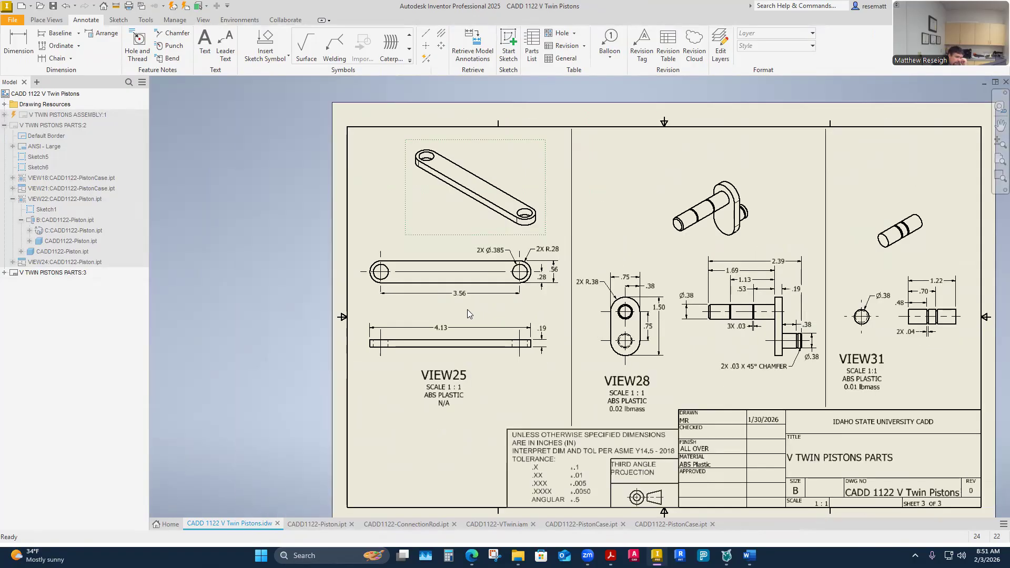
pyautogui.scroll(-4, 861, 330)
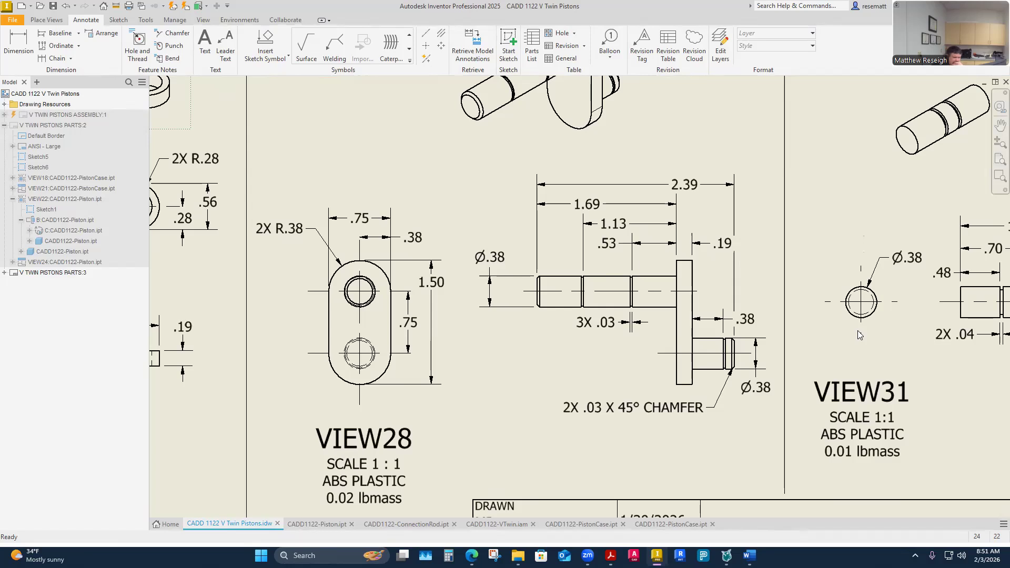
pyautogui.scroll(2, 533, 316)
pyautogui.scroll(-5, 532, 312)
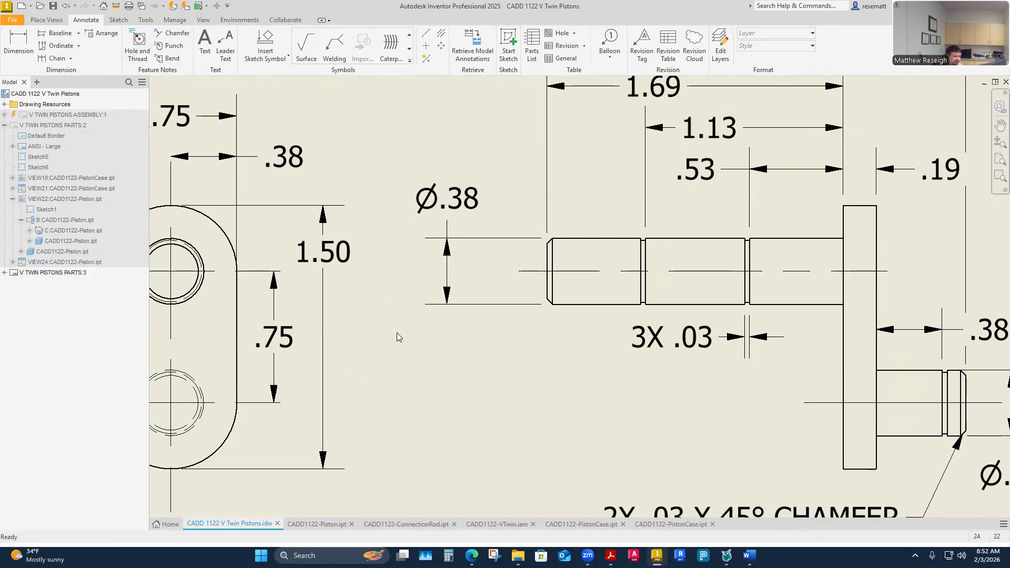
pyautogui.scroll(-3, 397, 332)
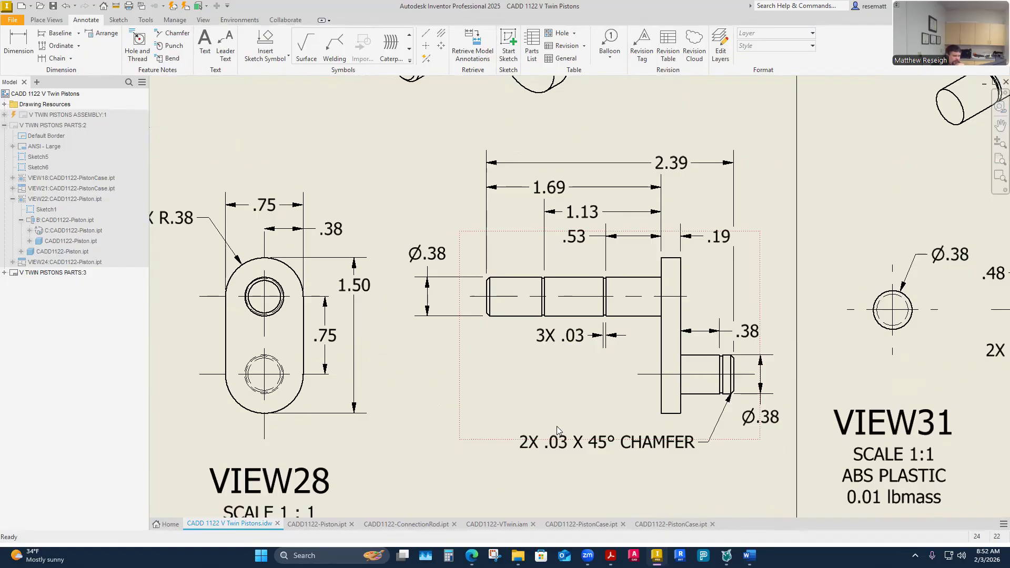
pyautogui.click(18, 47)
pyautogui.click(542, 291)
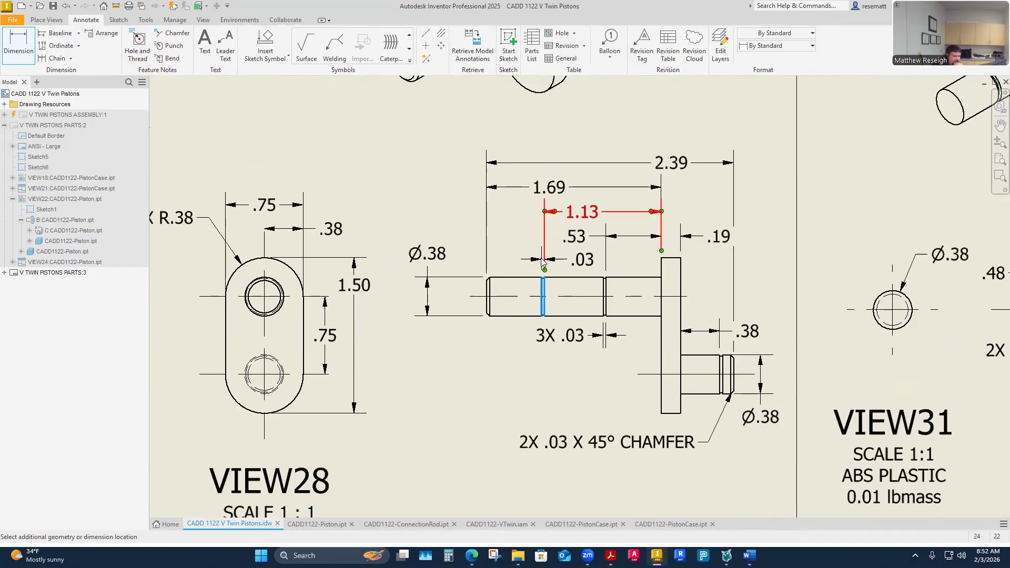
pyautogui.click(542, 264)
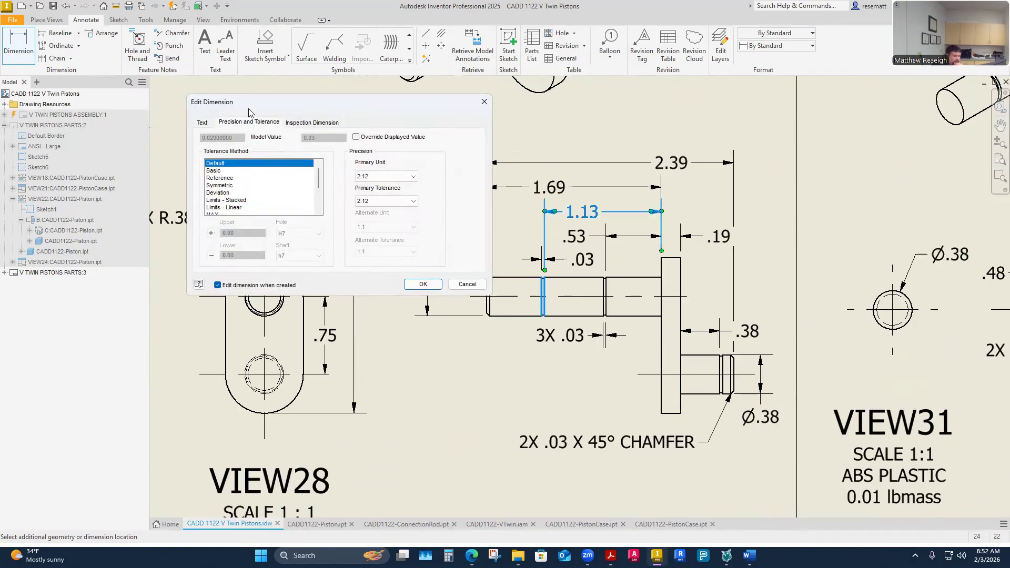
pyautogui.click(204, 123)
pyautogui.write('3X <<>>')
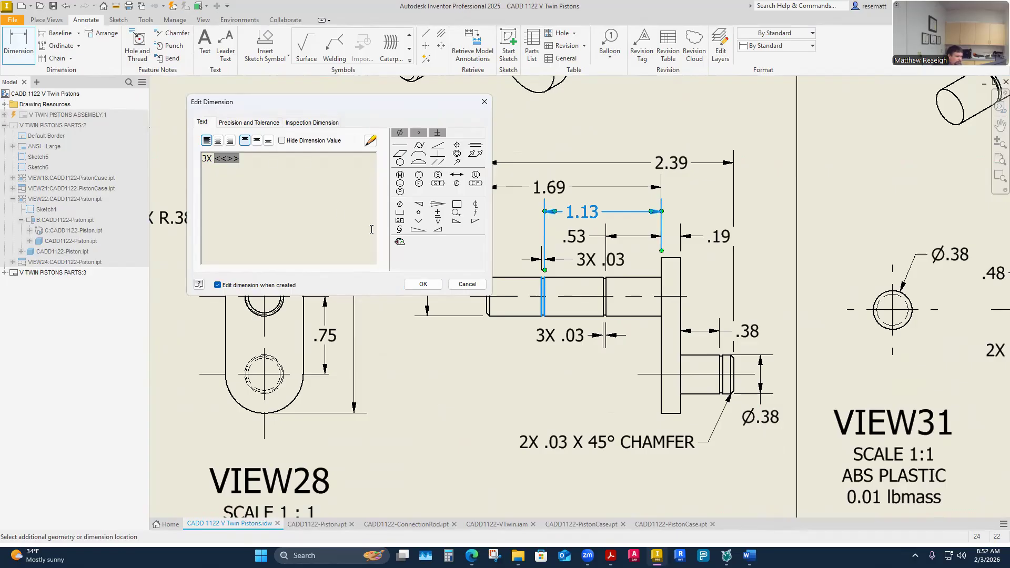
pyautogui.click(423, 285)
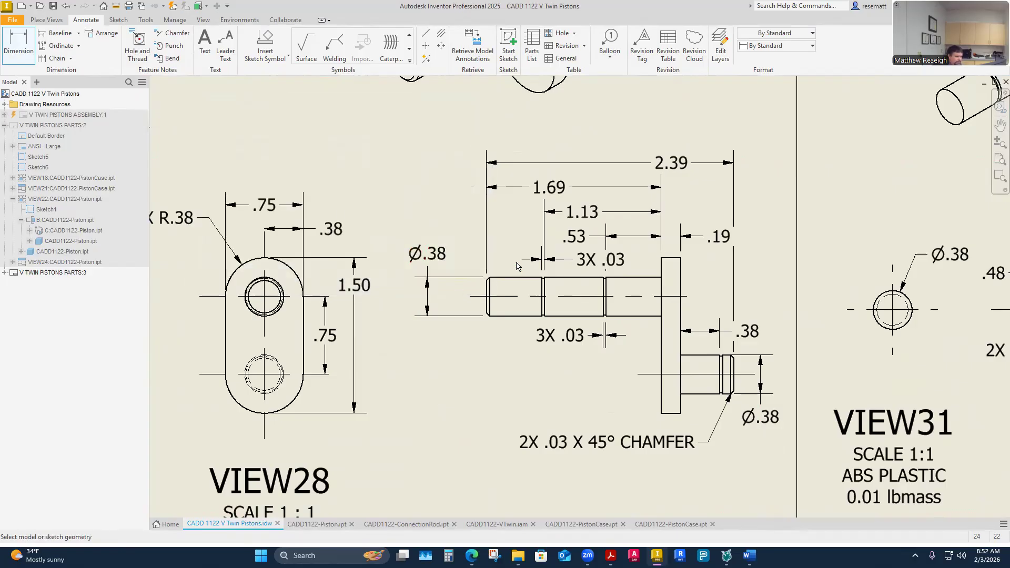
# Check the text of the added 3X groove width dimension above the shaft and delete that dimension.
pyautogui.doubleClick(591, 265)
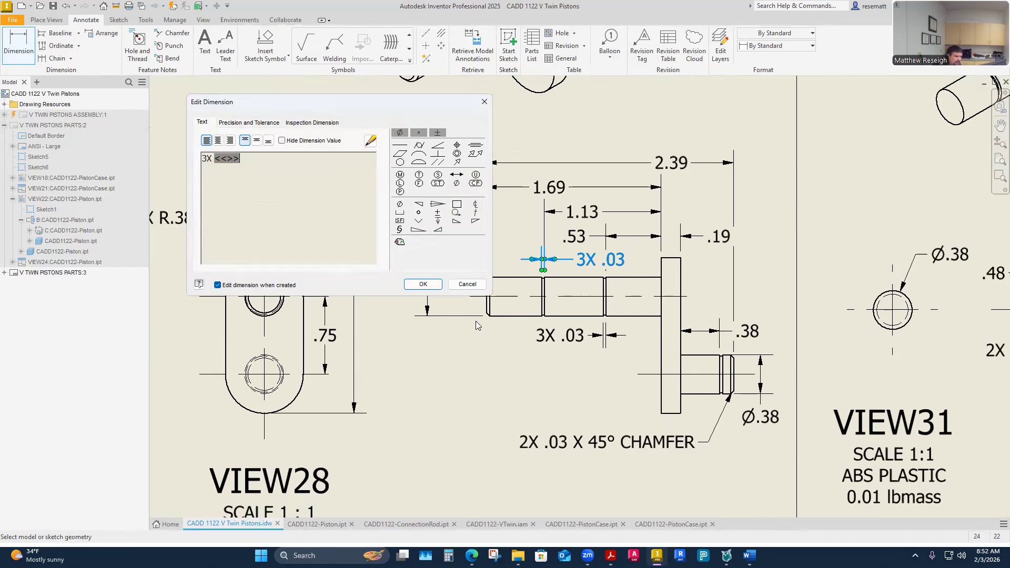
pyautogui.click(464, 282)
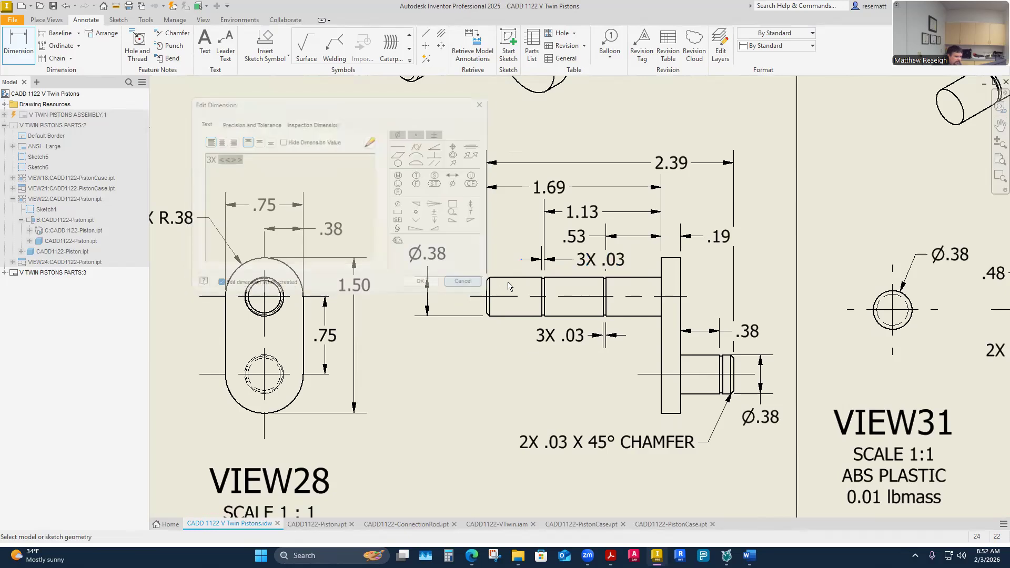
pyautogui.rightClick(576, 260)
pyautogui.click(592, 291)
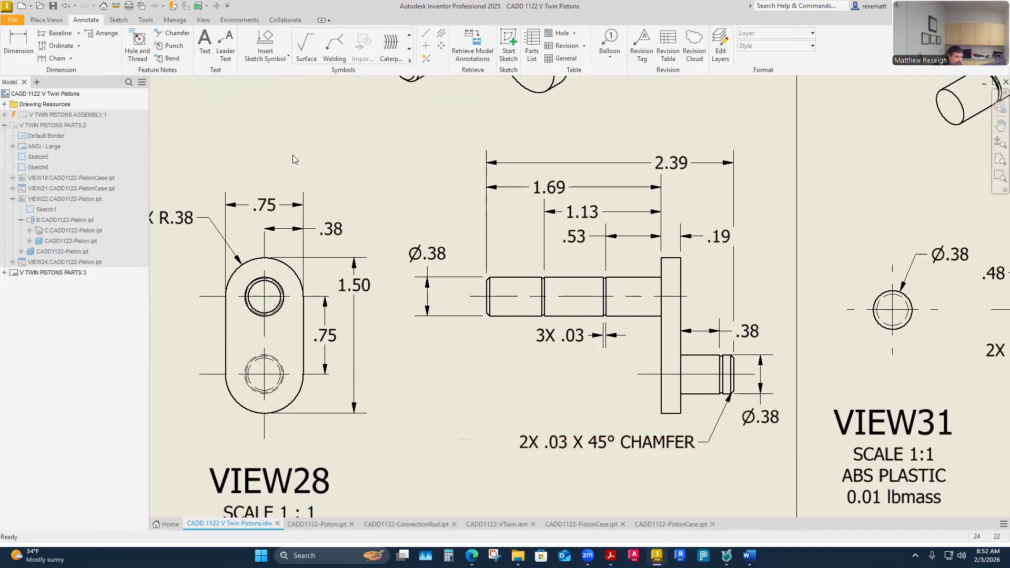
# Try a chamfer note on the shaft's free end in VIEW28, using the shaft's lower horizontal edge as the reference.
pyautogui.click(173, 35)
pyautogui.scroll(-2, 476, 327)
pyautogui.scroll(5, 489, 318)
pyautogui.scroll(2, 489, 318)
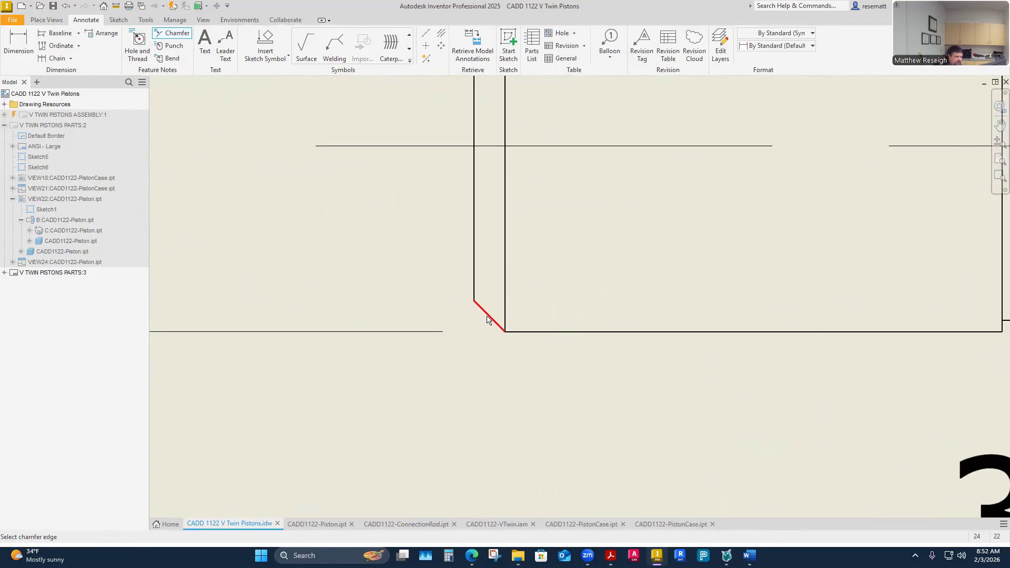
pyautogui.click(487, 315)
pyautogui.scroll(-2, 487, 340)
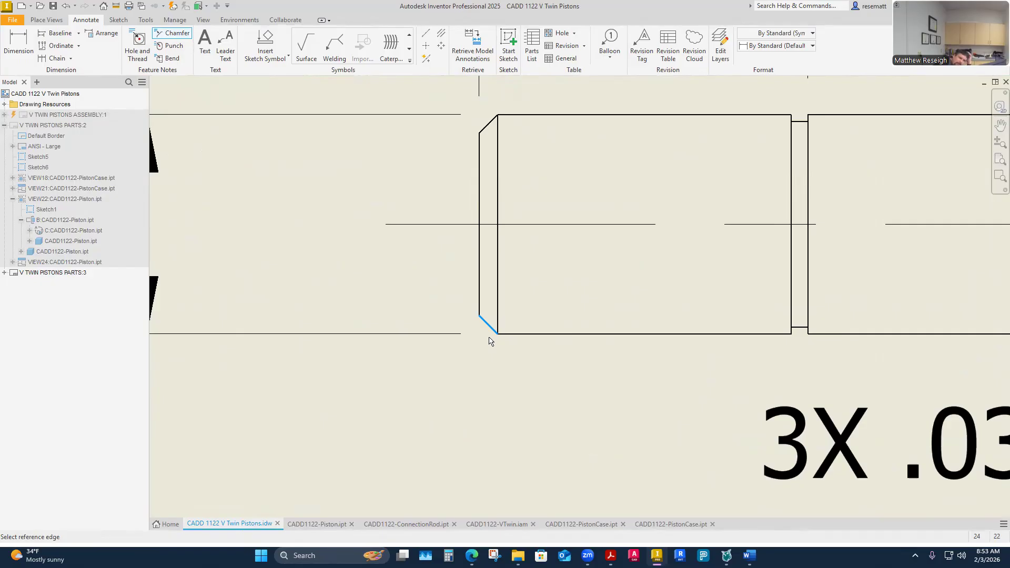
pyautogui.click(525, 335)
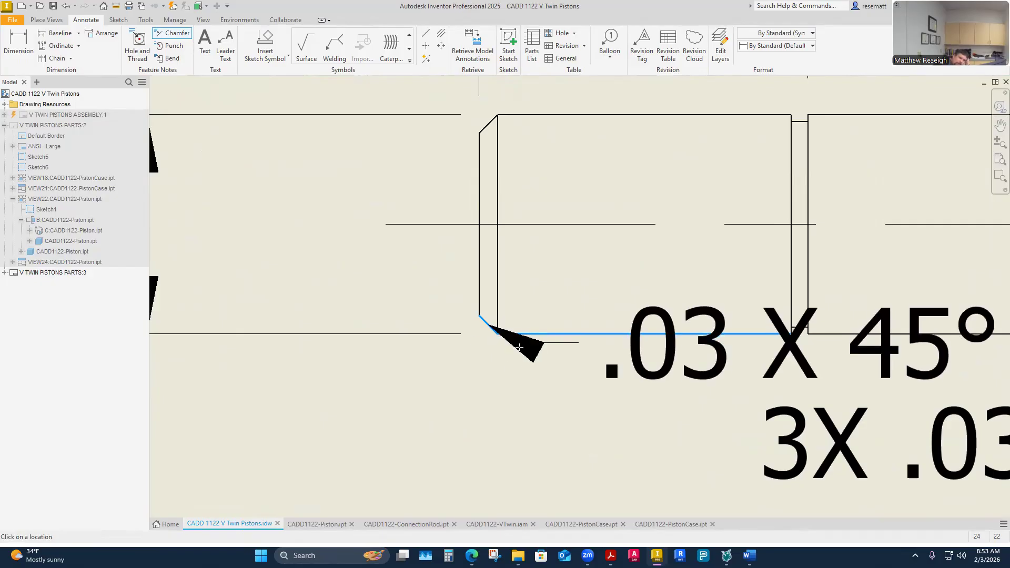
pyautogui.scroll(3, 525, 347)
pyautogui.scroll(4, 485, 385)
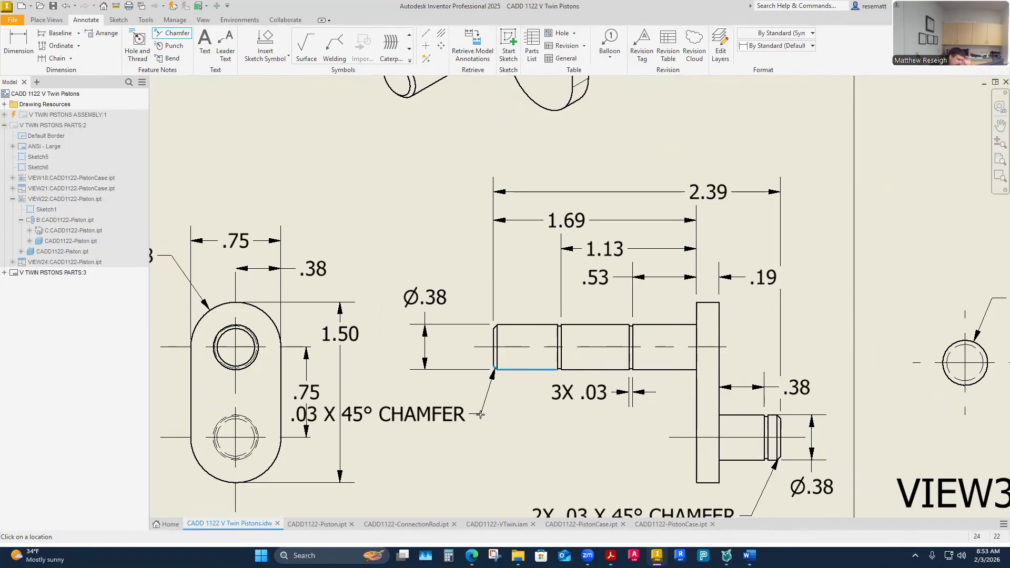
pyautogui.press('Escape')
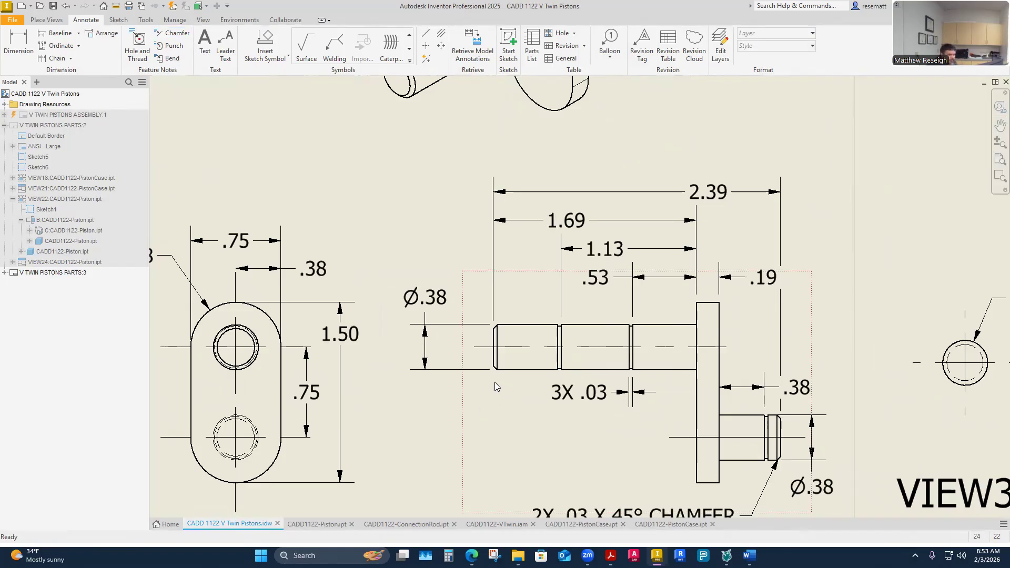
# Try the chamfer note on the same chamfer with the shaft's vertical end edge as the reference.
pyautogui.click(173, 33)
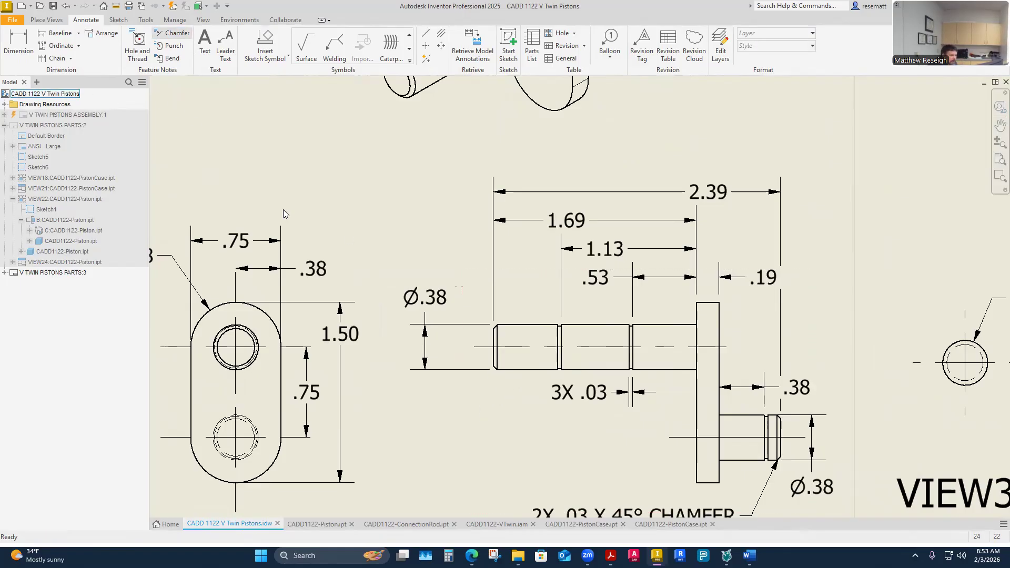
pyautogui.scroll(-3, 522, 370)
pyautogui.scroll(10, 513, 371)
pyautogui.click(505, 386)
pyautogui.click(497, 333)
pyautogui.scroll(-5, 494, 331)
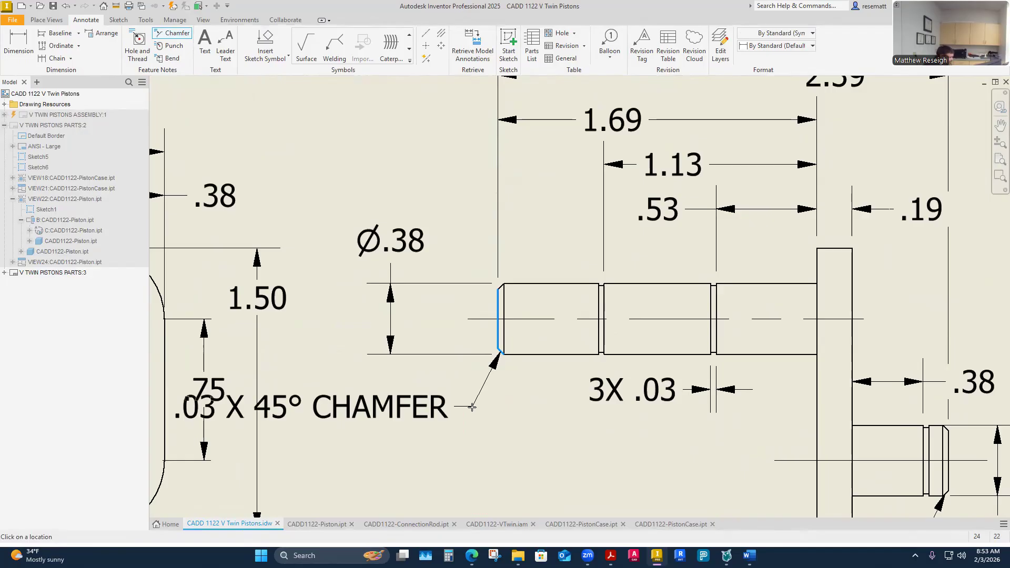
pyautogui.press('Escape')
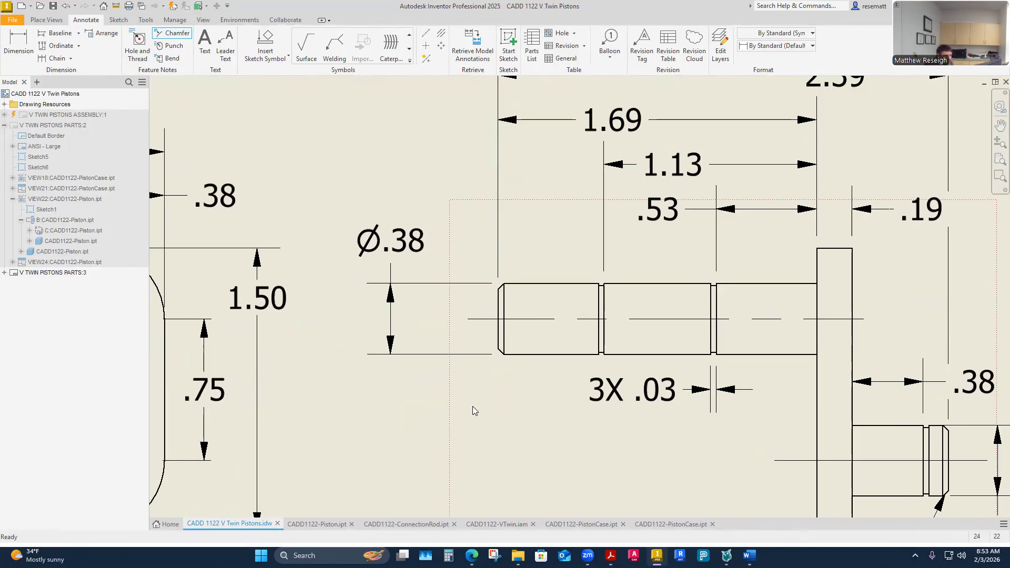
pyautogui.press('Escape')
# Set the precision of the short lower pin's diameter dimension in VIEW28 to three decimal places.
pyautogui.scroll(5, 463, 257)
pyautogui.scroll(-5, 463, 258)
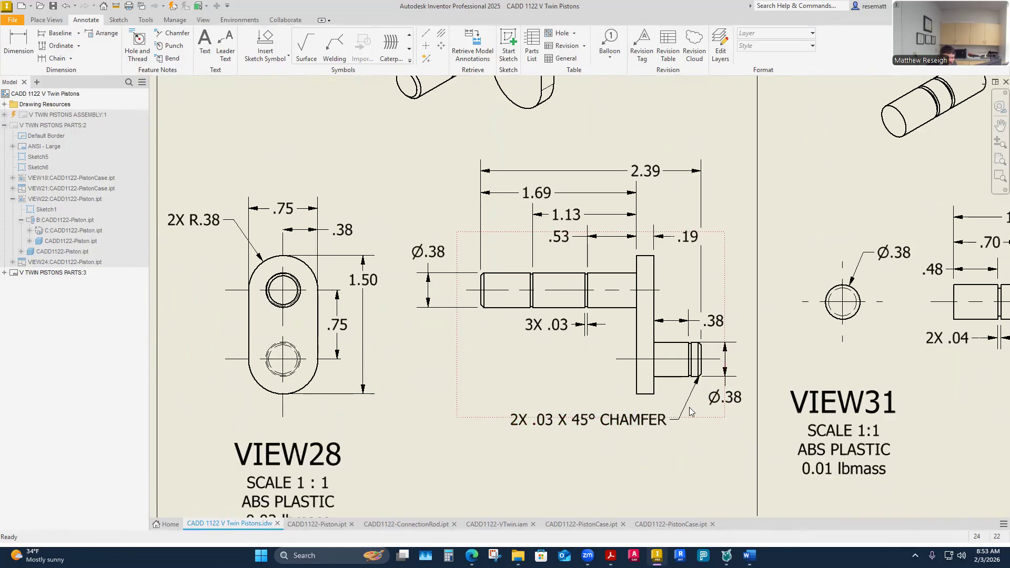
pyautogui.rightClick(739, 404)
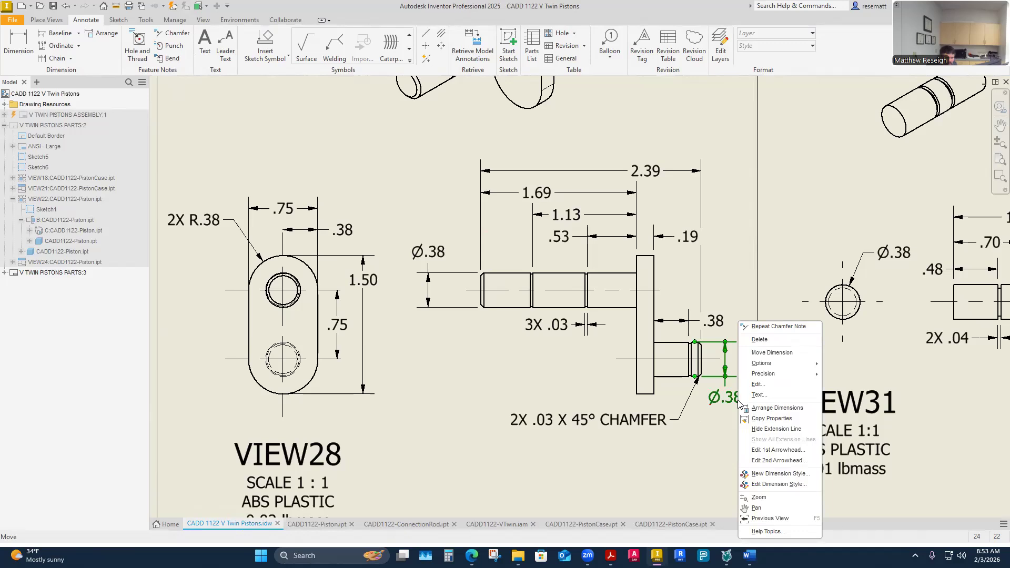
pyautogui.moveTo(767, 379)
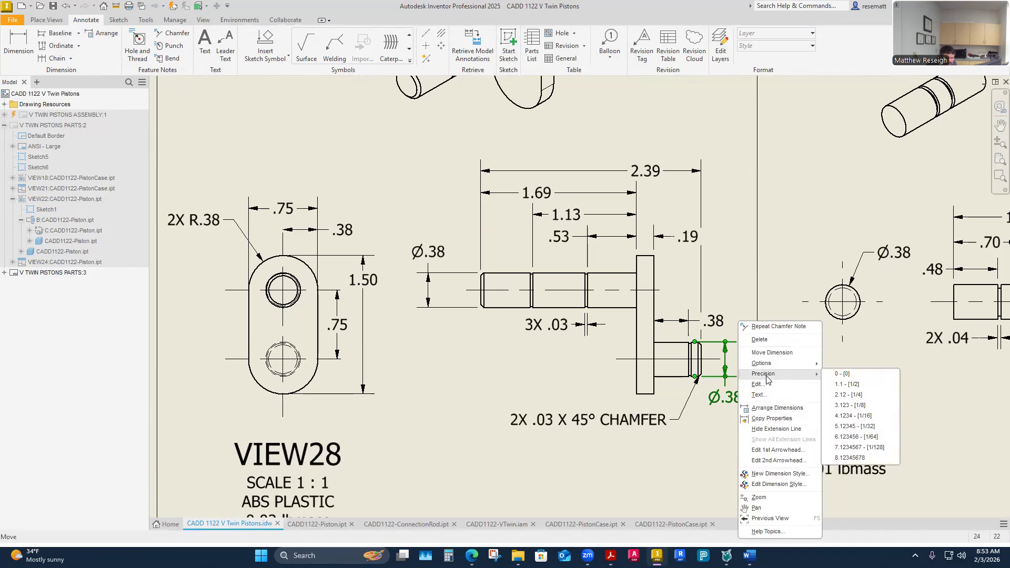
pyautogui.click(848, 405)
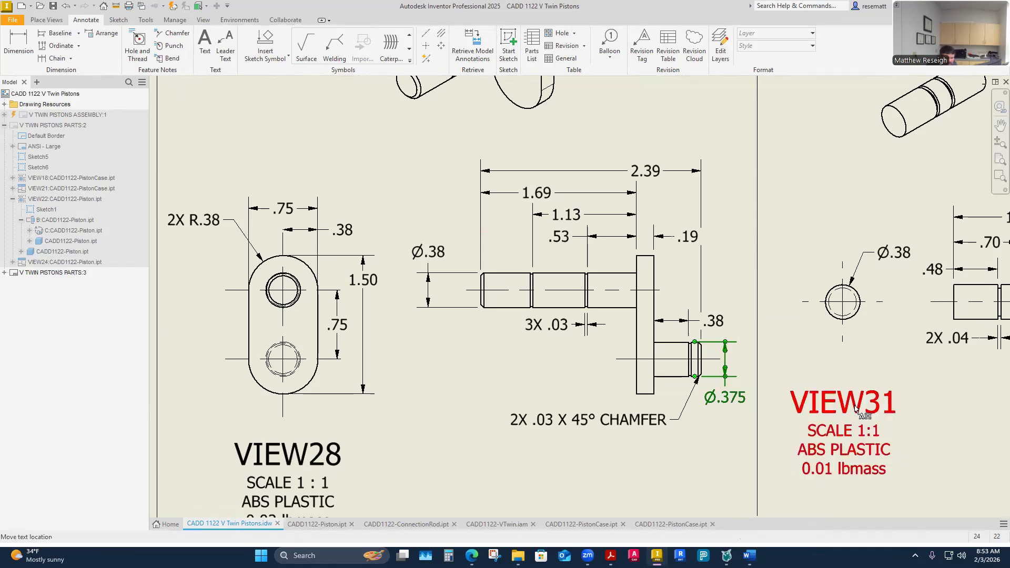
# Copy the short pin's diameter dimension properties to the long shaft's diameter in VIEW28 and the pin diameter in VIEW31.
pyautogui.rightClick(741, 408)
pyautogui.click(766, 416)
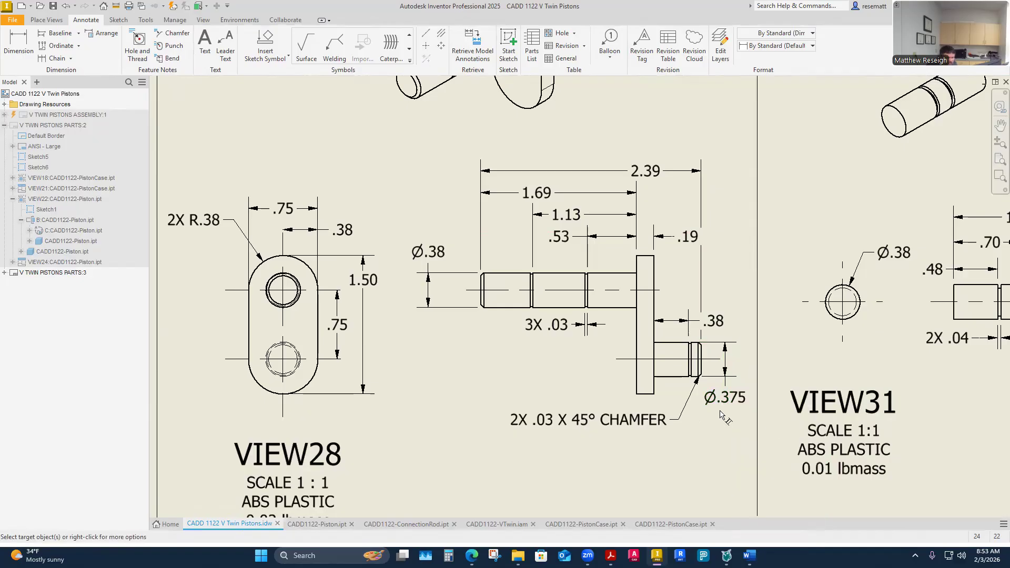
pyautogui.click(435, 259)
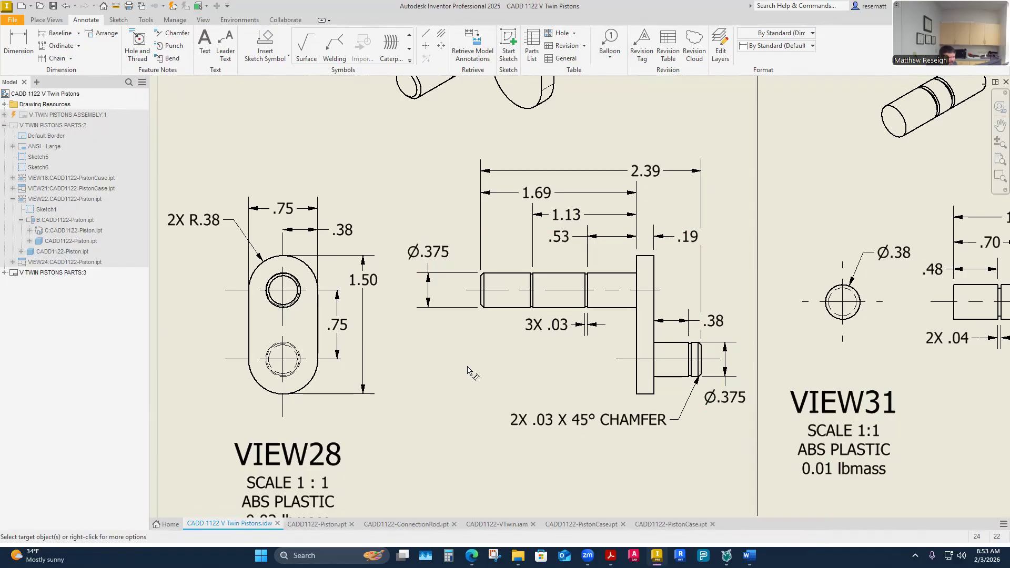
pyautogui.scroll(-3, 467, 371)
pyautogui.click(720, 301)
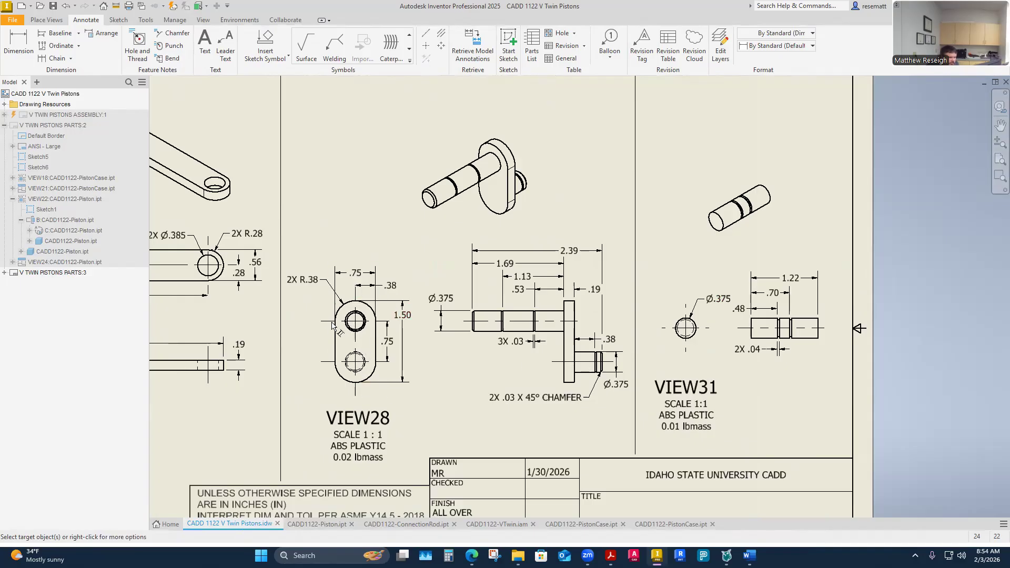
# Review the dimensions and hidden hole lines of VIEW25, VIEW28 and VIEW31 across the whole sheet.
pyautogui.scroll(-3, 496, 371)
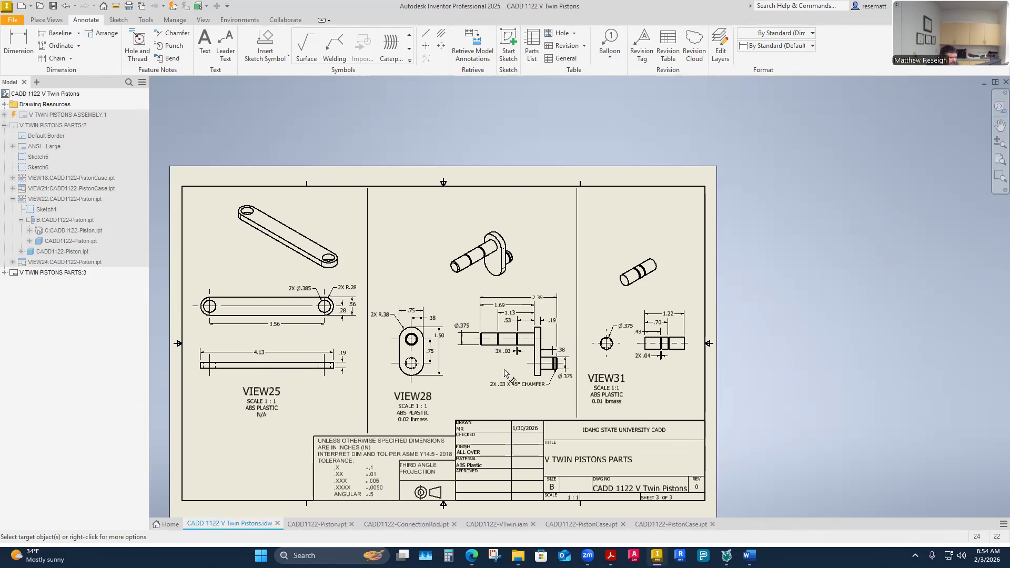
pyautogui.scroll(3, 276, 376)
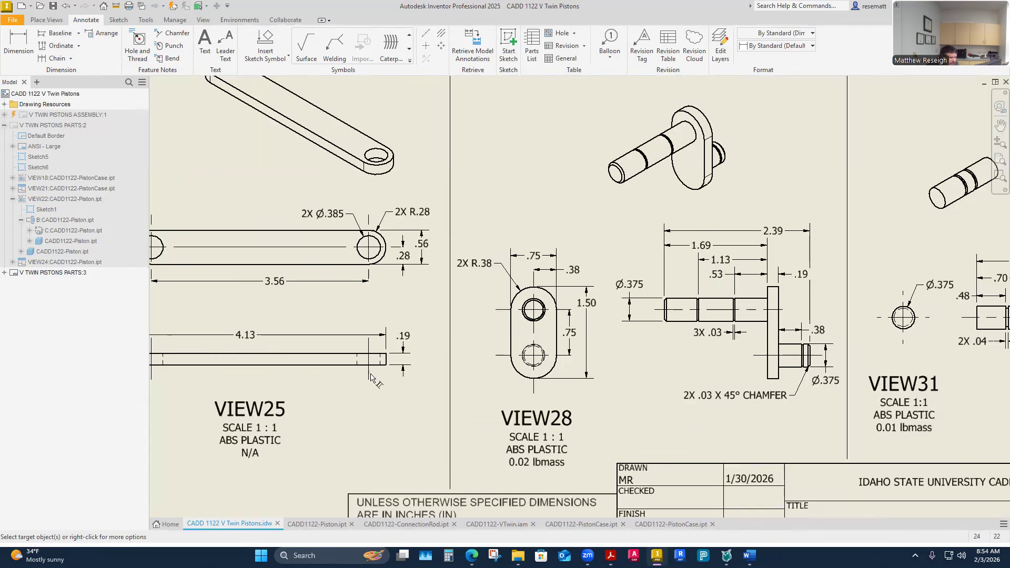
pyautogui.scroll(-3, 367, 382)
pyautogui.scroll(5, 368, 363)
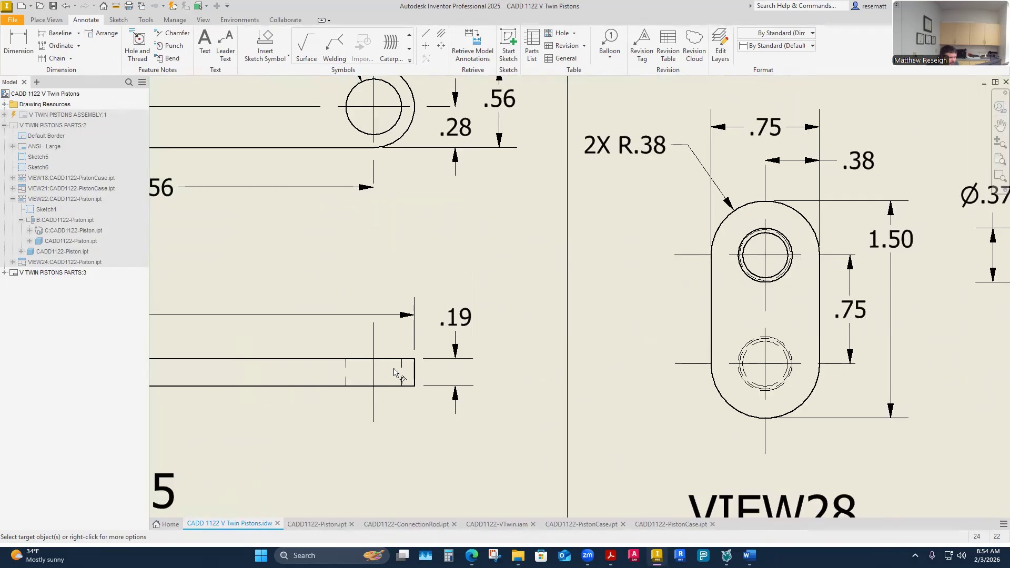
pyautogui.scroll(-5, 400, 373)
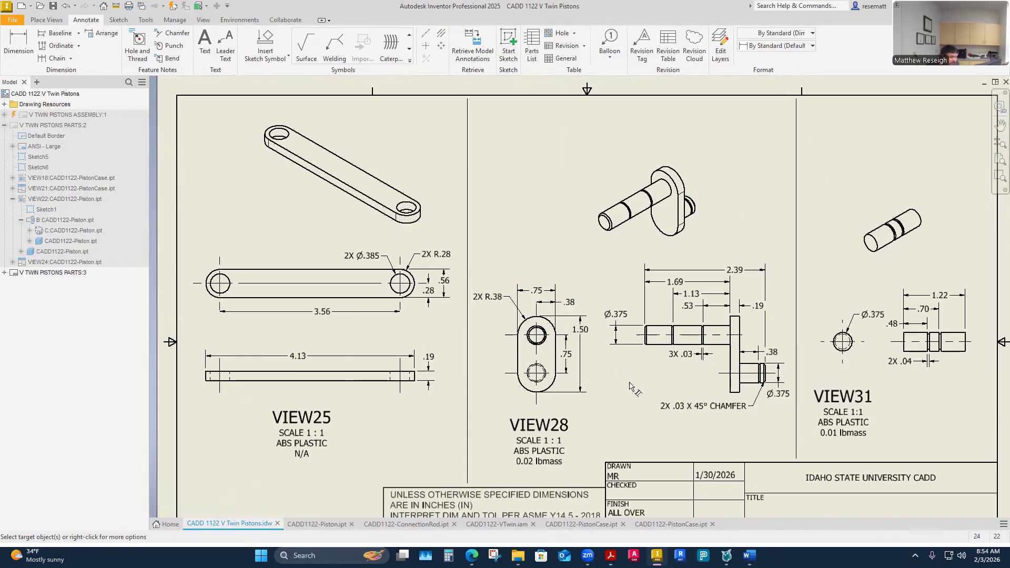
pyautogui.scroll(-4, 605, 339)
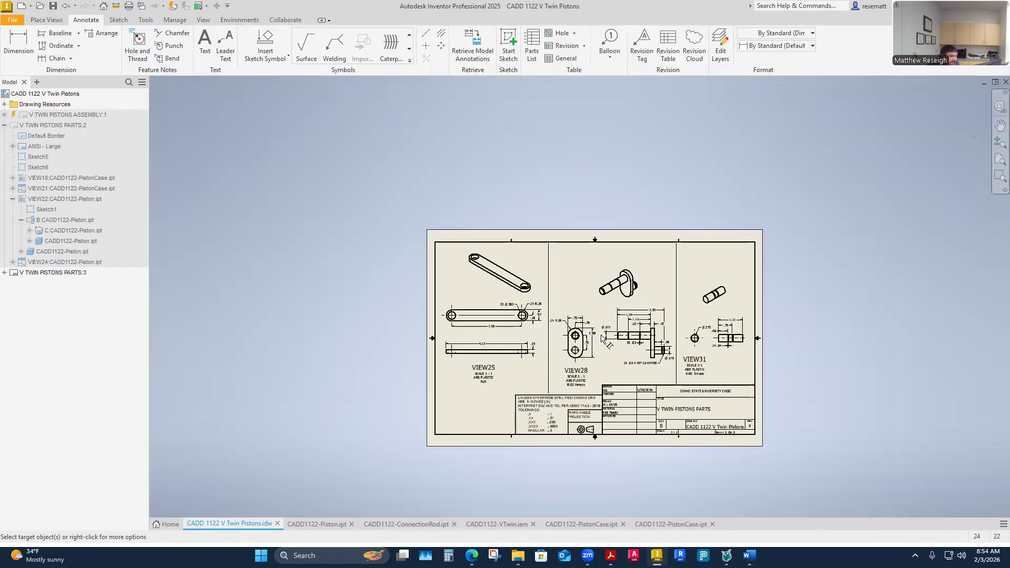
pyautogui.scroll(3, 720, 342)
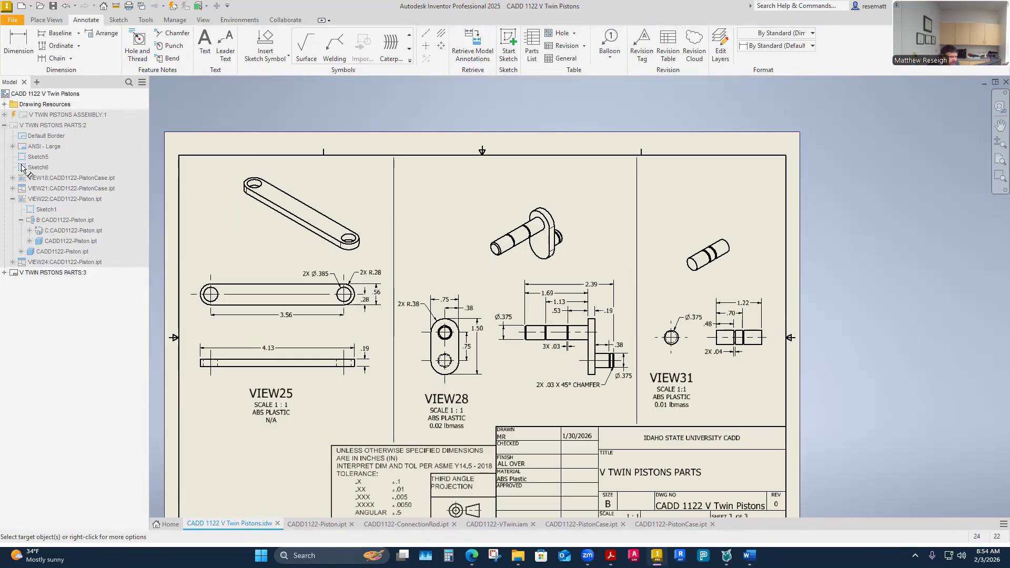
# Finish copying the dimension properties and save the drawing together with its changed dependent files.
pyautogui.rightClick(285, 99)
pyautogui.click(330, 122)
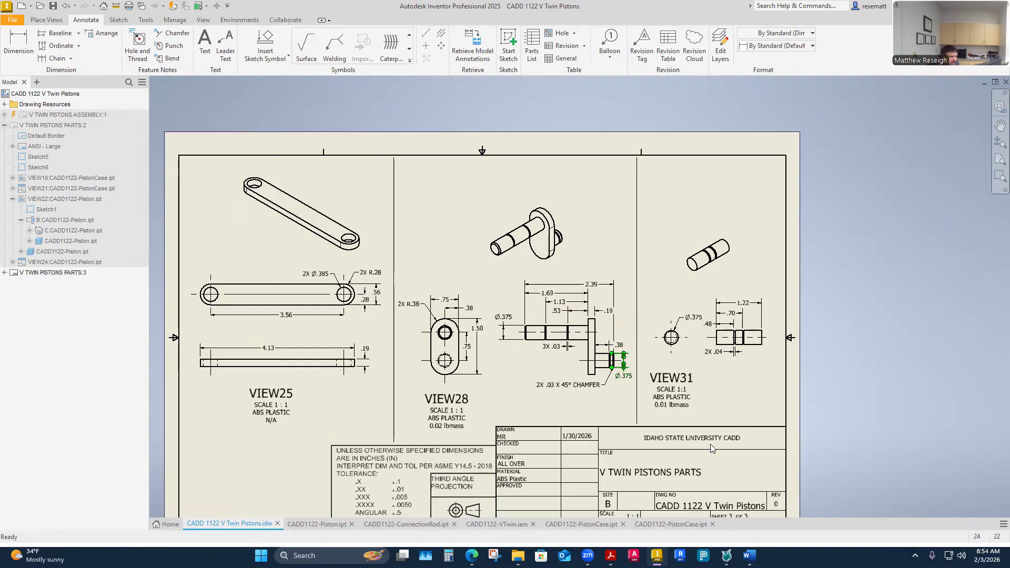
pyautogui.click(777, 408)
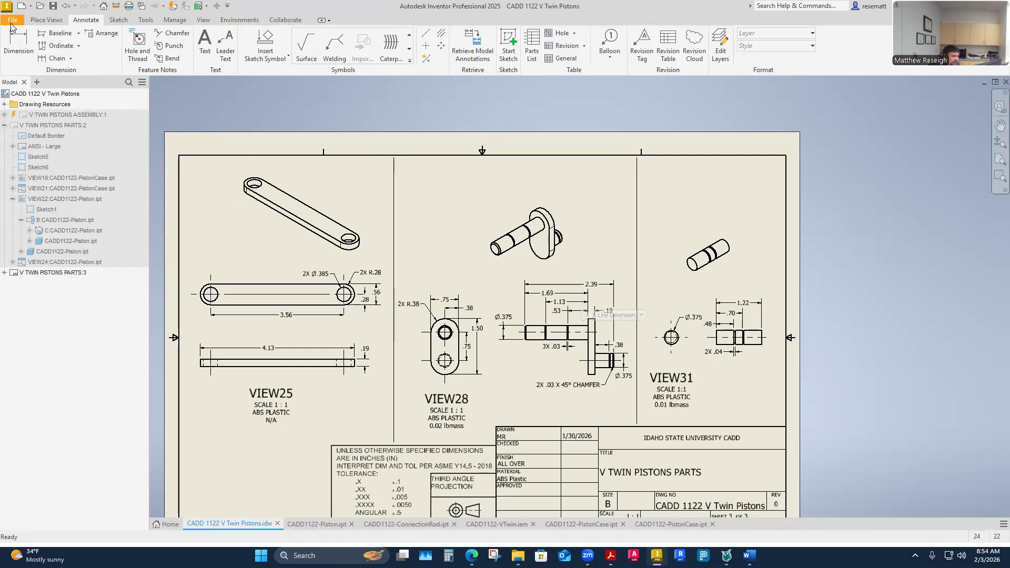
pyautogui.click(53, 6)
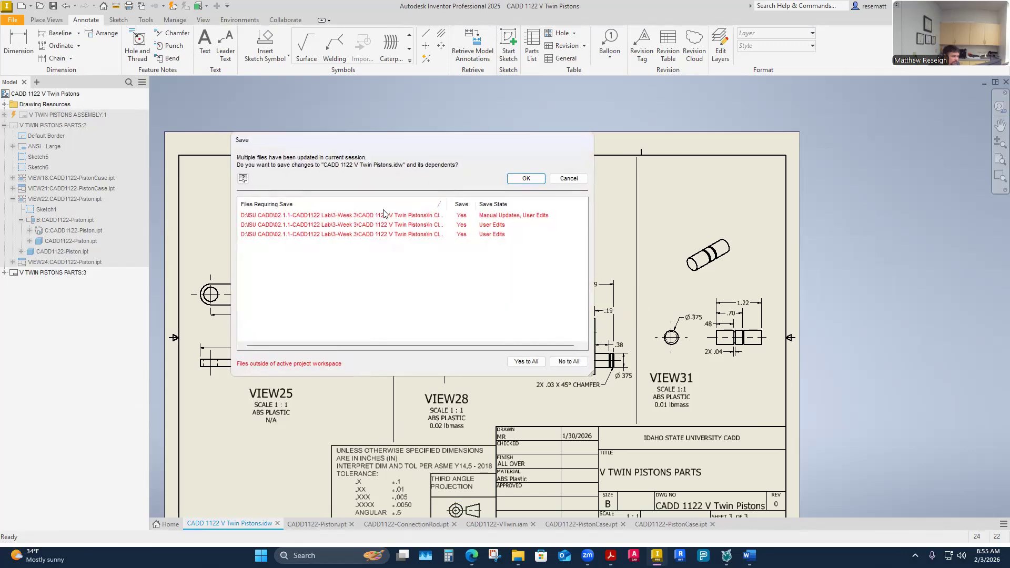
pyautogui.click(526, 178)
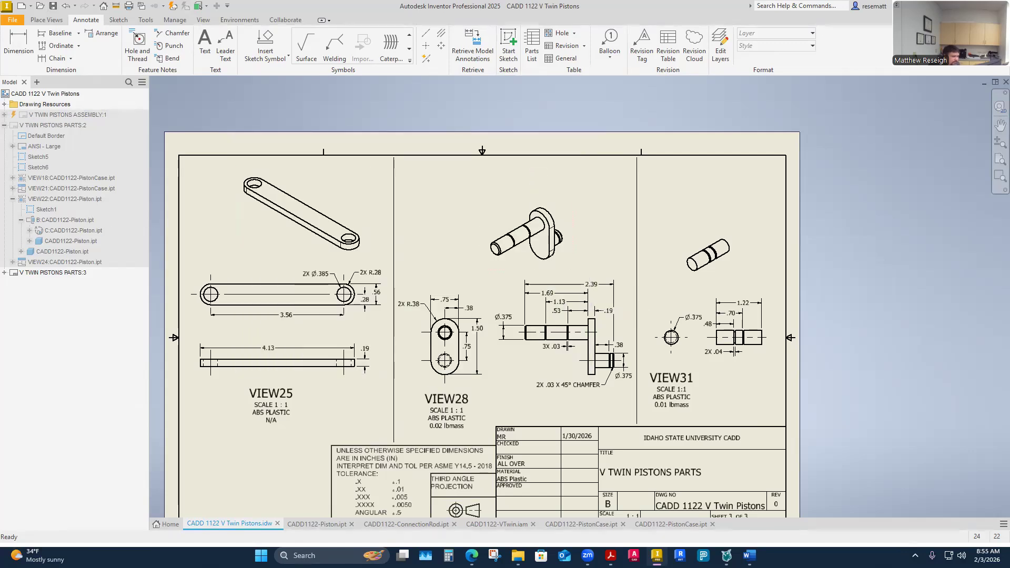
pyautogui.click(4, 125)
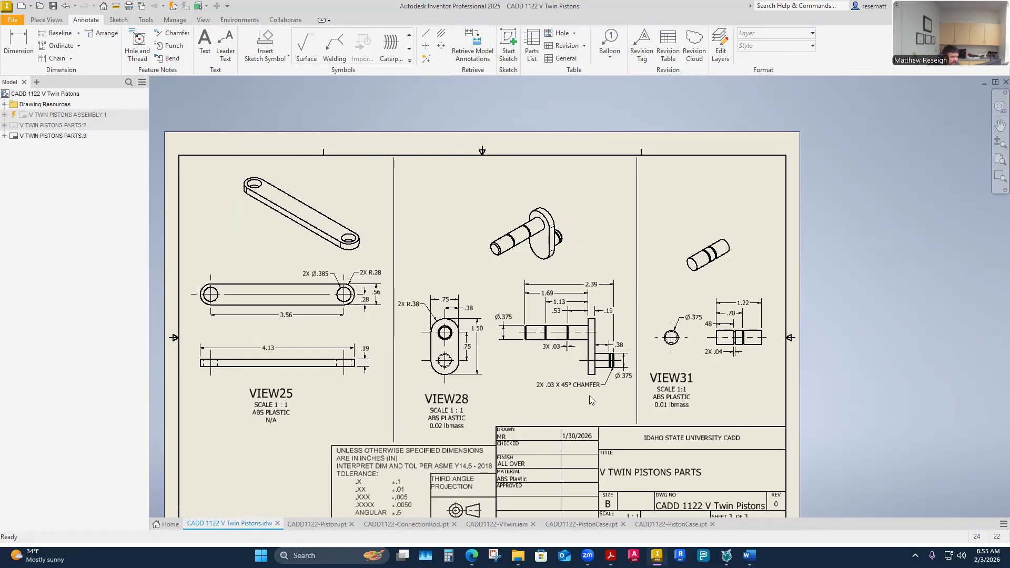
# Compare the title block with the drawing's summary, project, status and custom iProperties.
pyautogui.scroll(-3, 592, 384)
pyautogui.scroll(5, 573, 374)
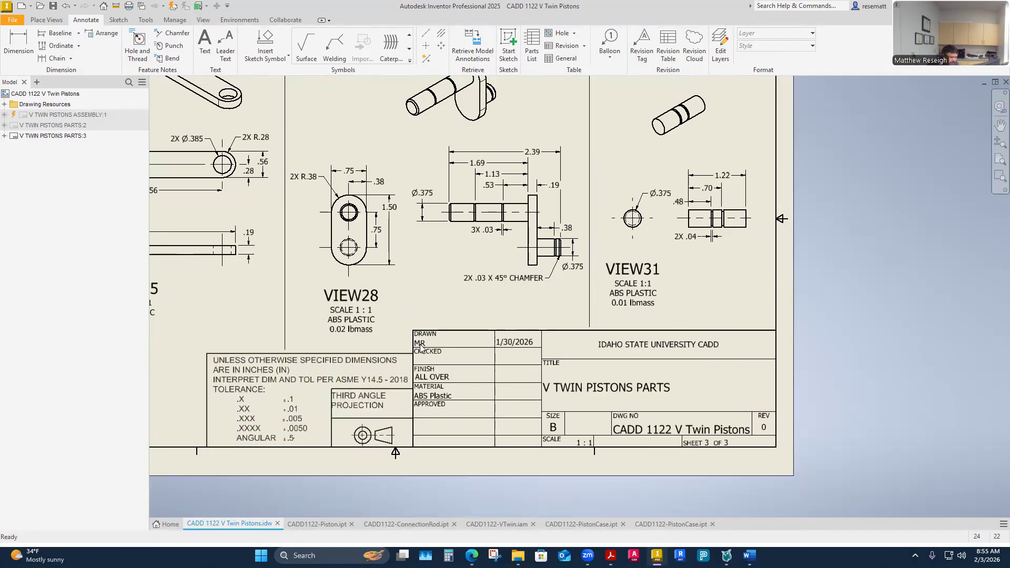
pyautogui.click(6, 21)
pyautogui.click(54, 235)
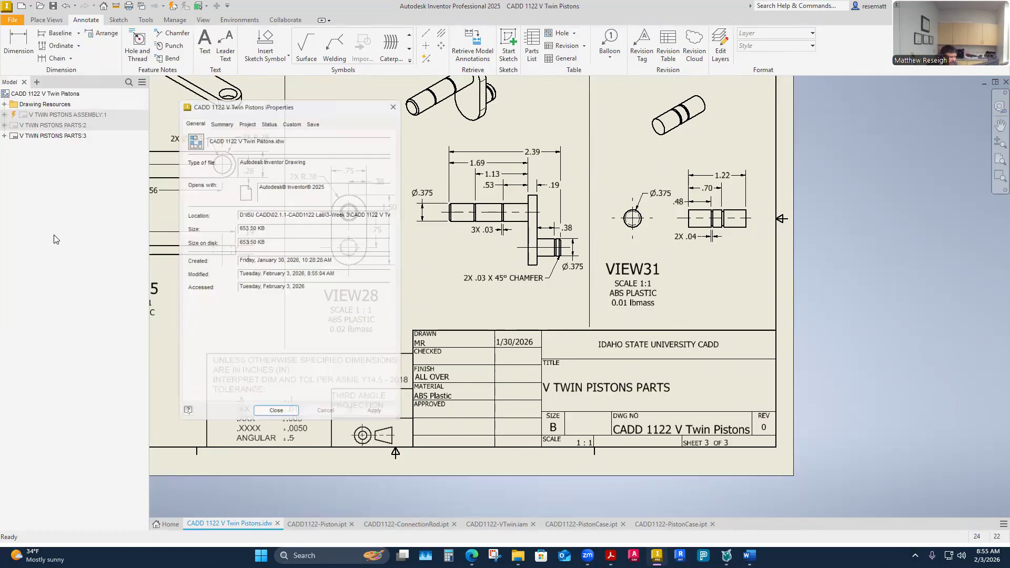
pyautogui.click(212, 117)
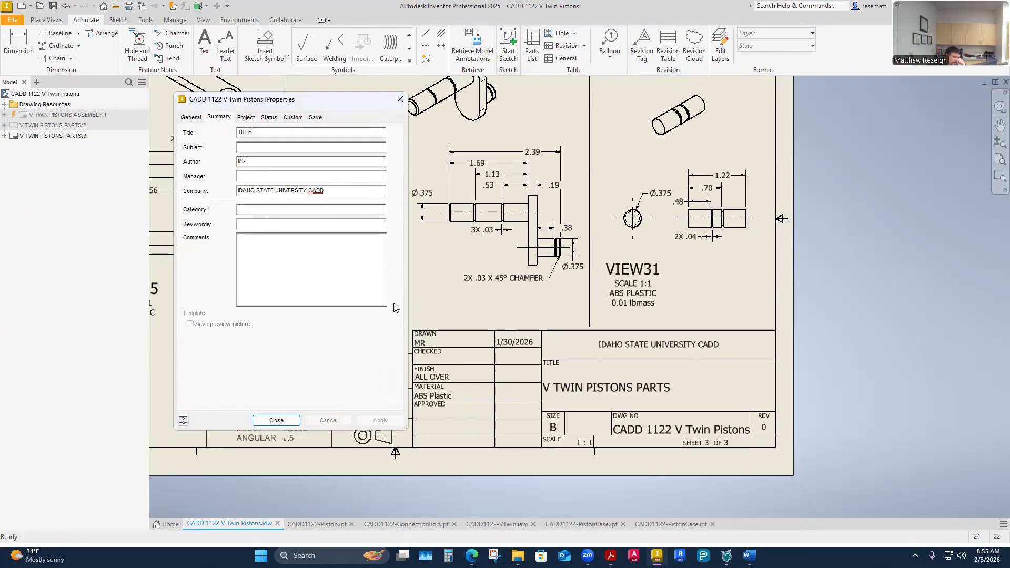
pyautogui.click(245, 118)
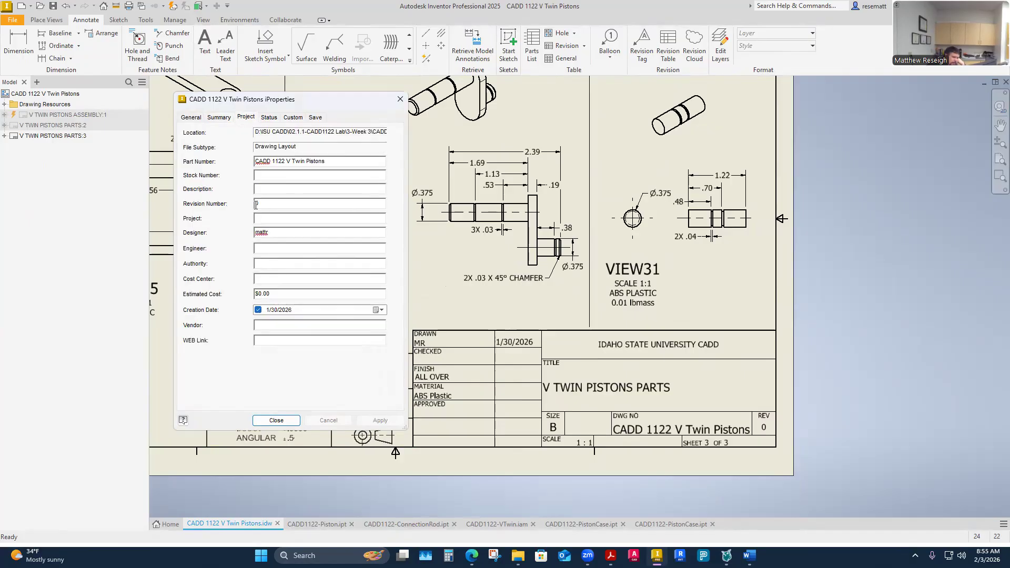
pyautogui.click(271, 117)
pyautogui.click(291, 119)
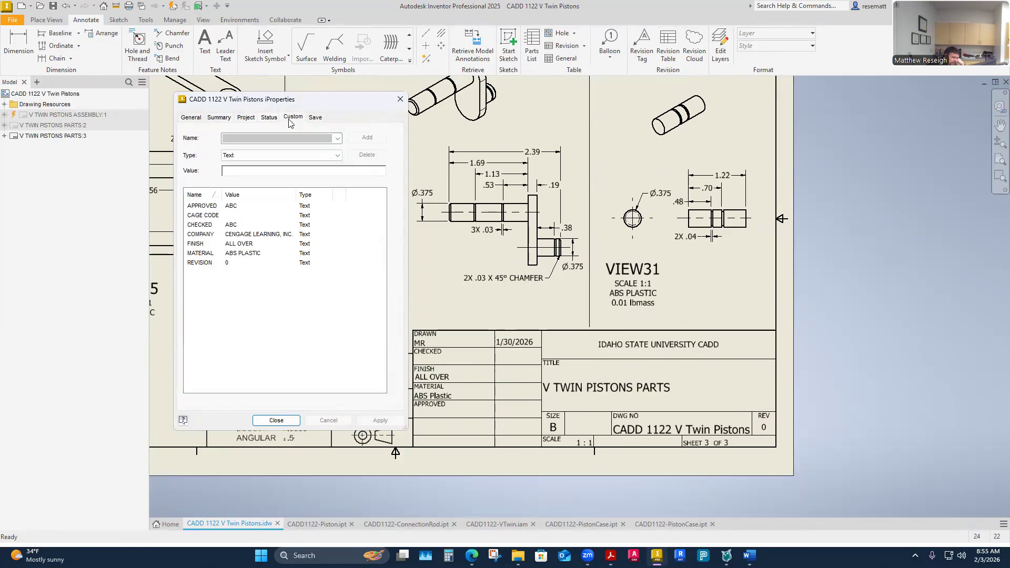
# Inspect the custom iProperties for finish, material and revision, and close the iProperties.
pyautogui.click(245, 118)
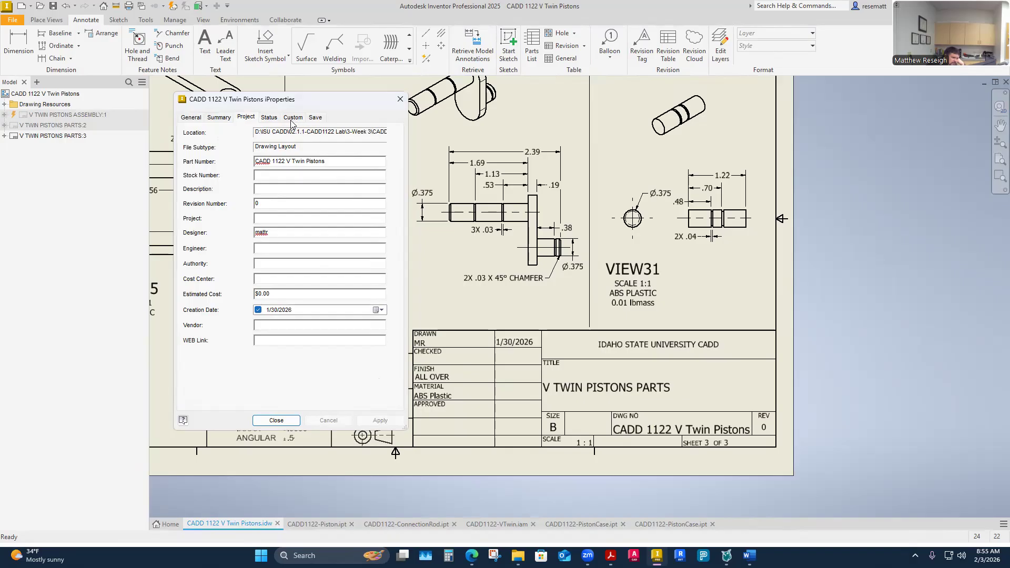
pyautogui.click(267, 118)
pyautogui.click(293, 118)
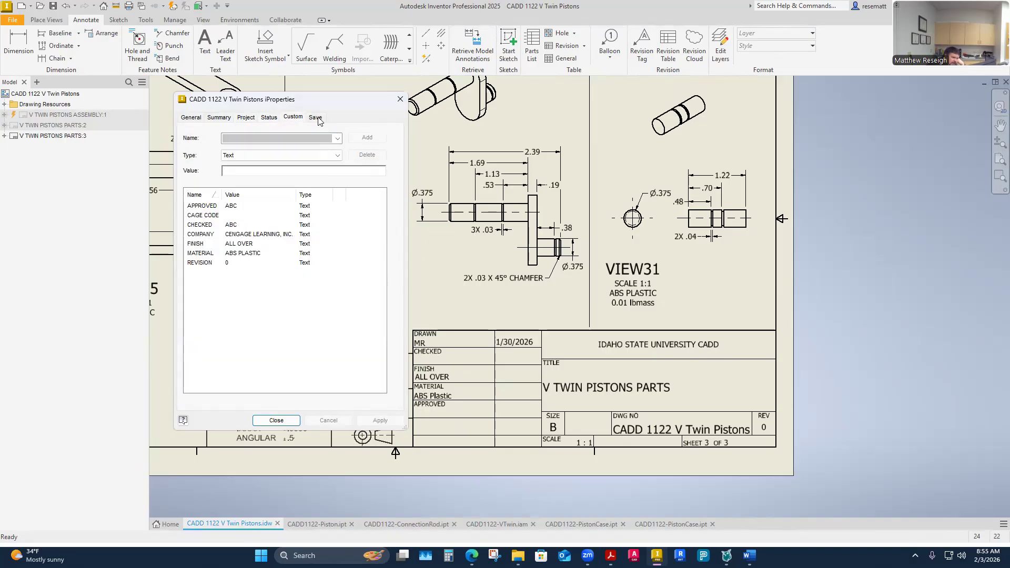
pyautogui.click(317, 119)
pyautogui.click(300, 119)
pyautogui.click(245, 244)
pyautogui.click(237, 254)
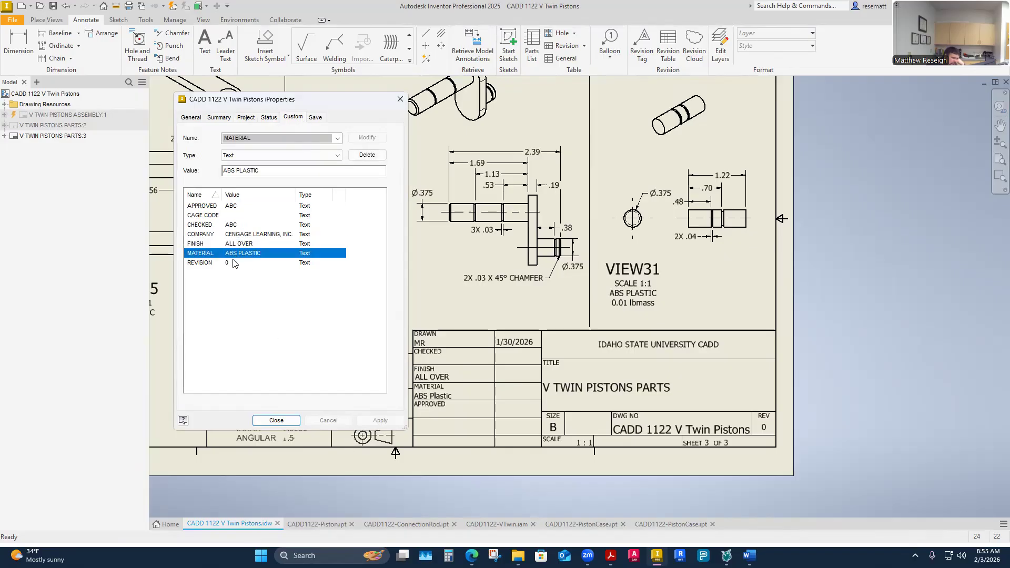
pyautogui.click(229, 265)
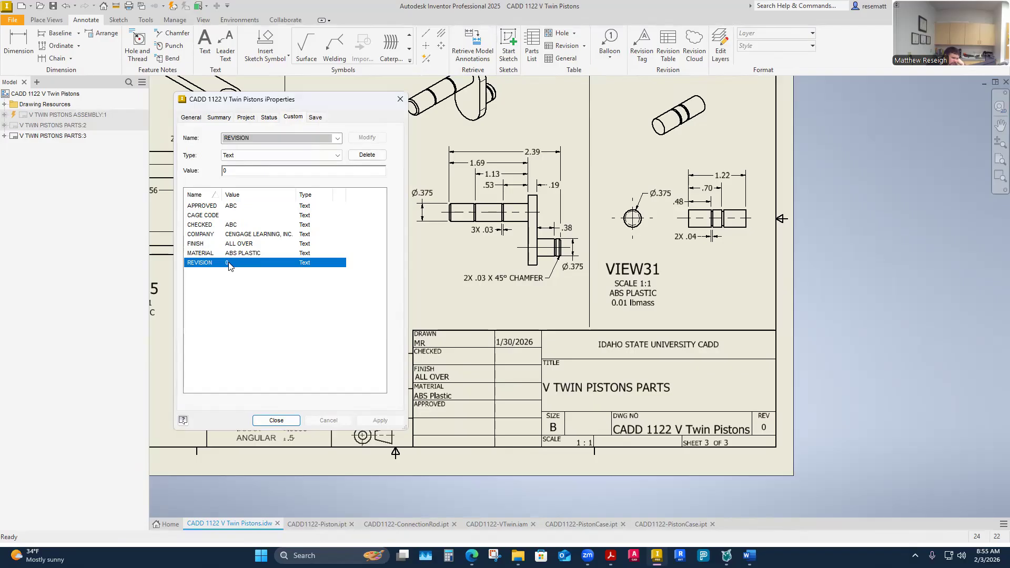
pyautogui.click(272, 420)
# Make the V TWIN PISTONS ASSEMBLY sheet the active sheet.
pyautogui.scroll(-5, 447, 463)
pyautogui.scroll(5, 470, 326)
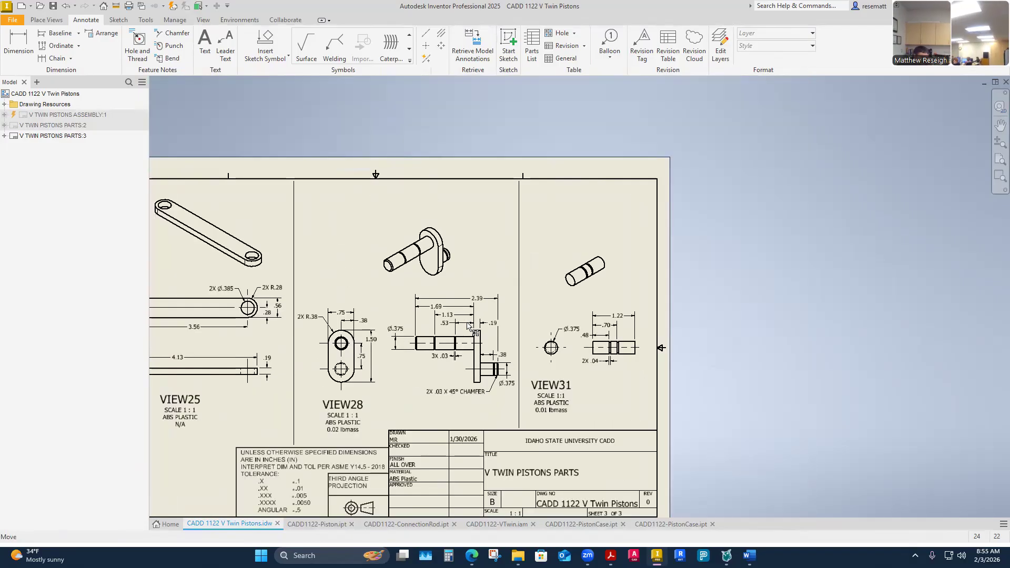
pyautogui.scroll(-3, 470, 326)
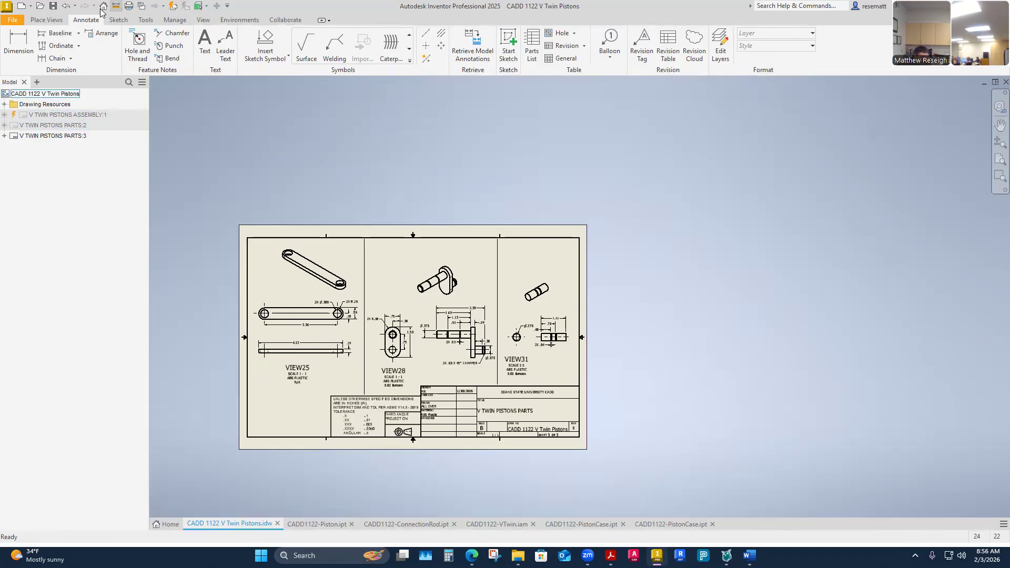
pyautogui.click(58, 116)
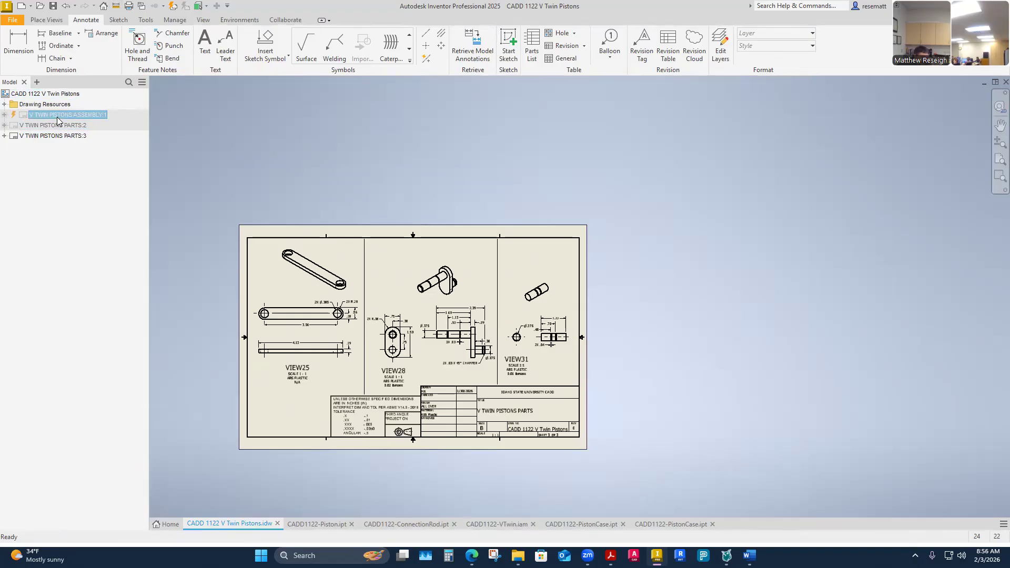
pyautogui.doubleClick(58, 116)
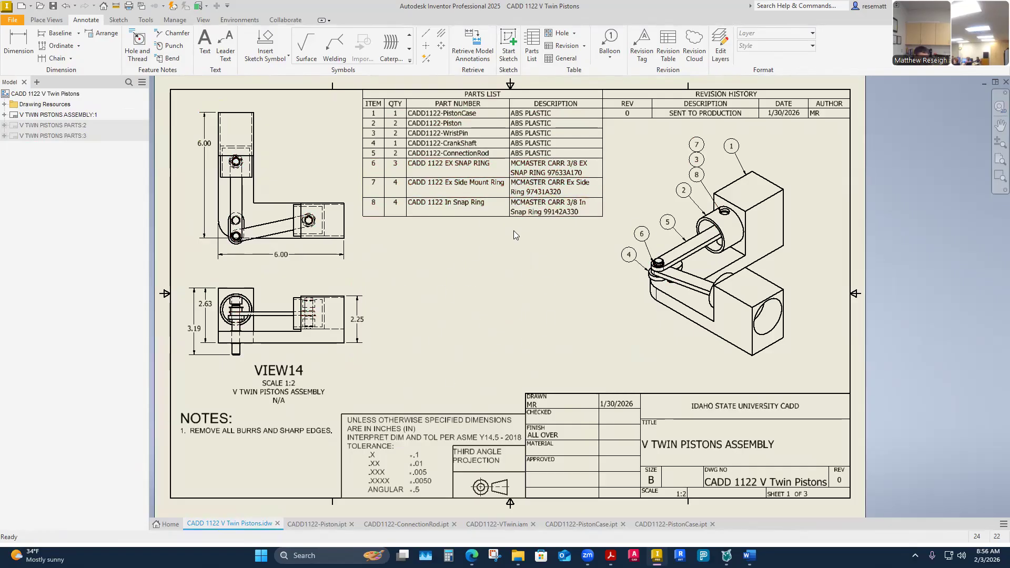
# Examine the parts list, the balloons and the snap ring detail in the isometric view on the assembly sheet.
pyautogui.click(534, 177)
pyautogui.press('Escape')
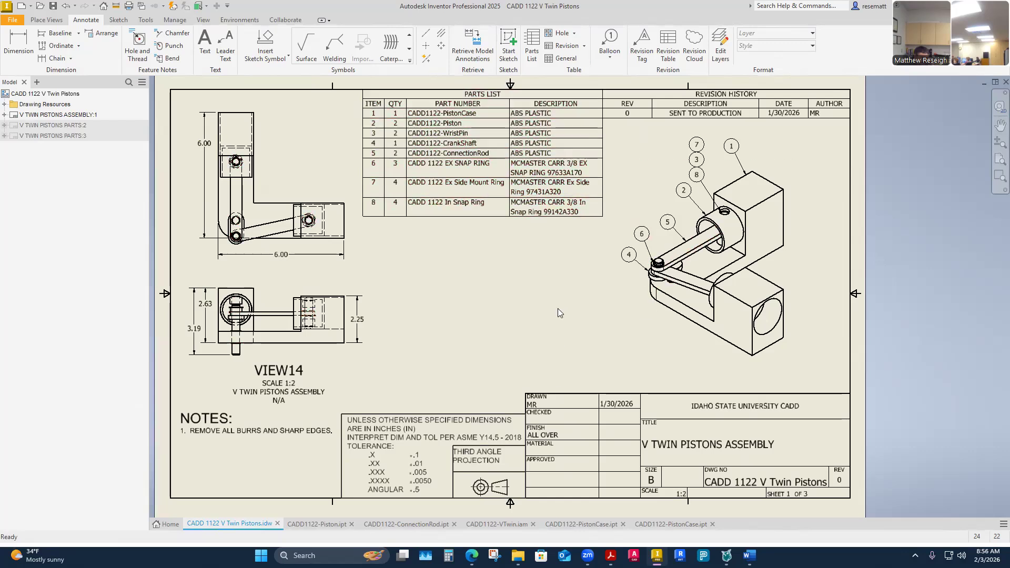
pyautogui.scroll(5, 678, 260)
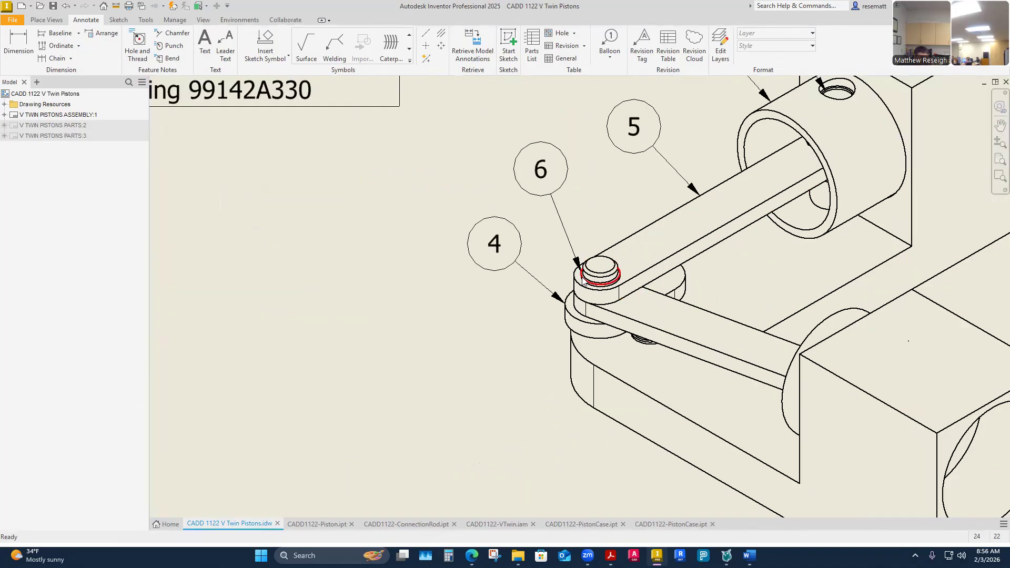
pyautogui.scroll(-5, 584, 282)
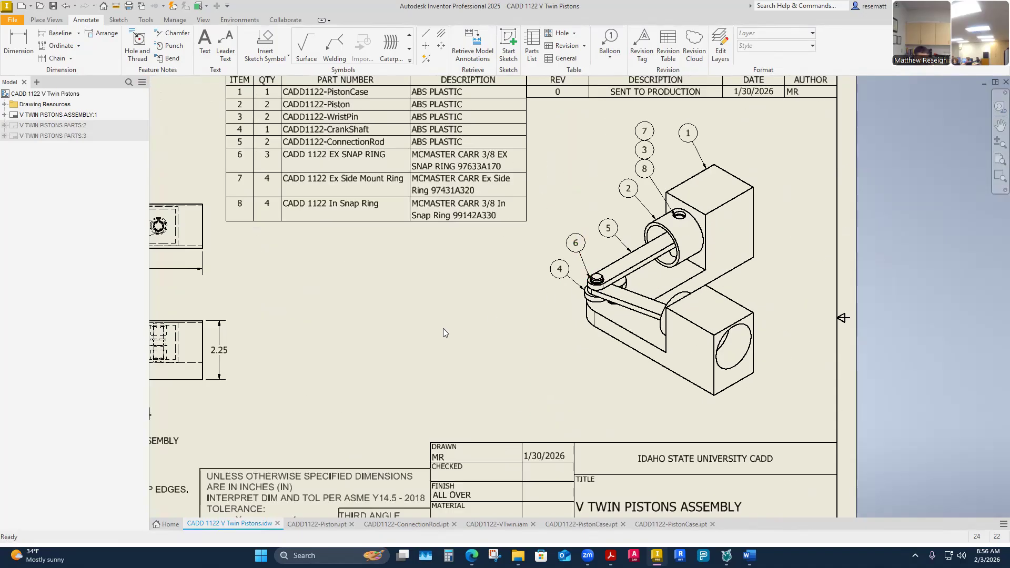
pyautogui.scroll(-2, 442, 328)
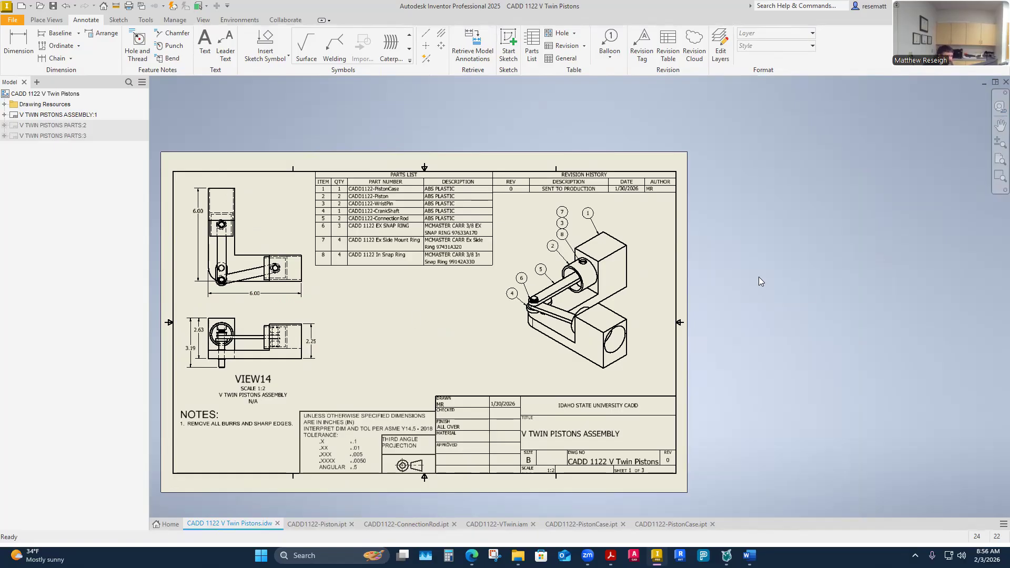
pyautogui.scroll(-5, 806, 291)
pyautogui.scroll(7, 806, 292)
pyautogui.scroll(-3, 749, 281)
pyautogui.scroll(3, 749, 281)
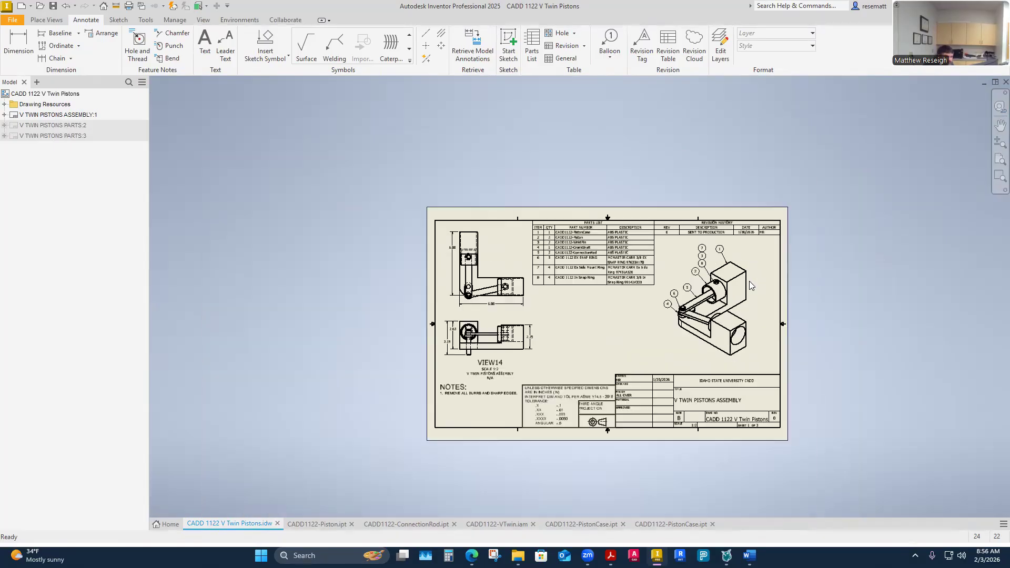
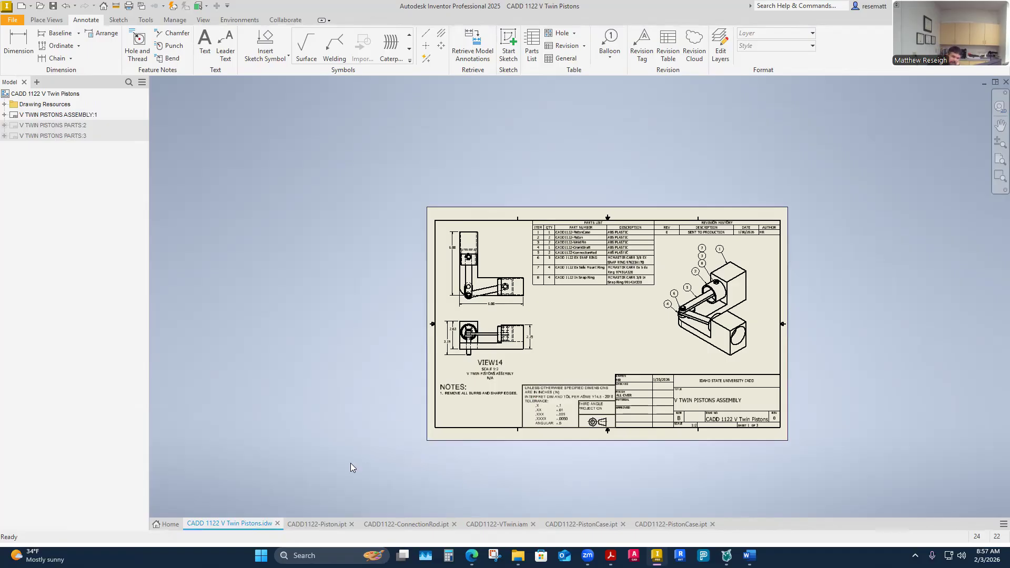
pyautogui.click(44, 116)
pyautogui.click(380, 240)
pyautogui.click(11, 21)
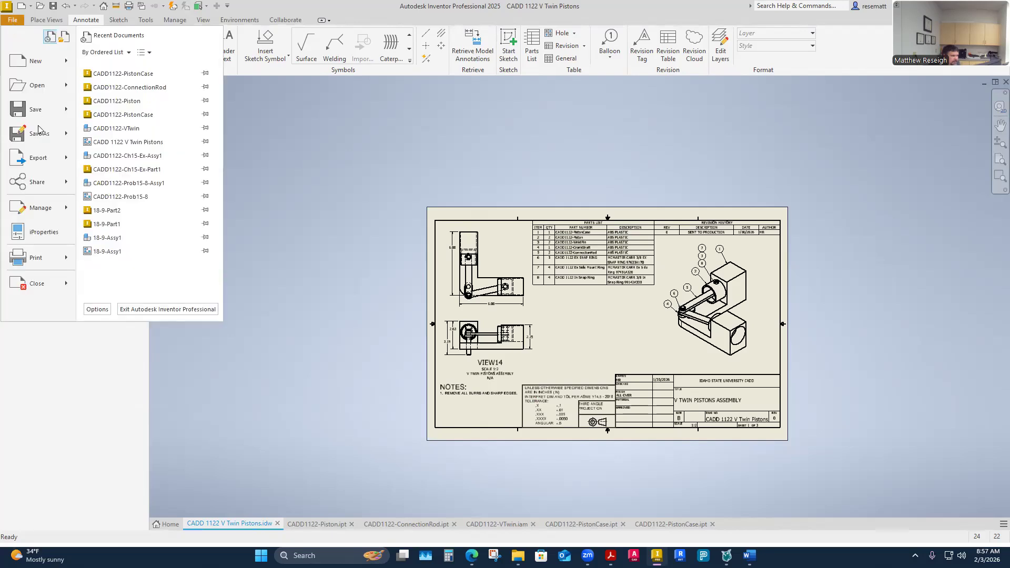
pyautogui.moveTo(38, 157)
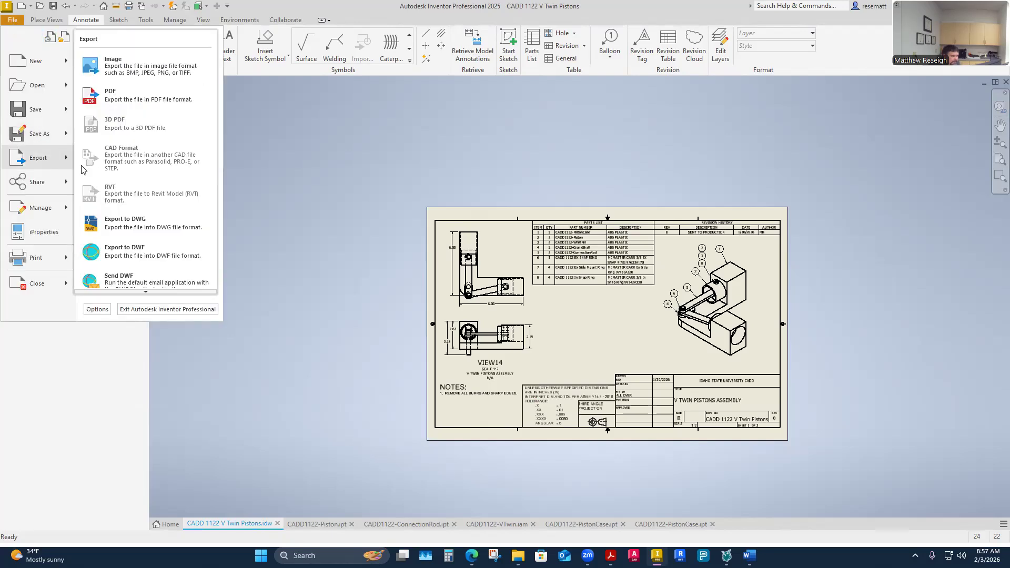
pyautogui.click(123, 97)
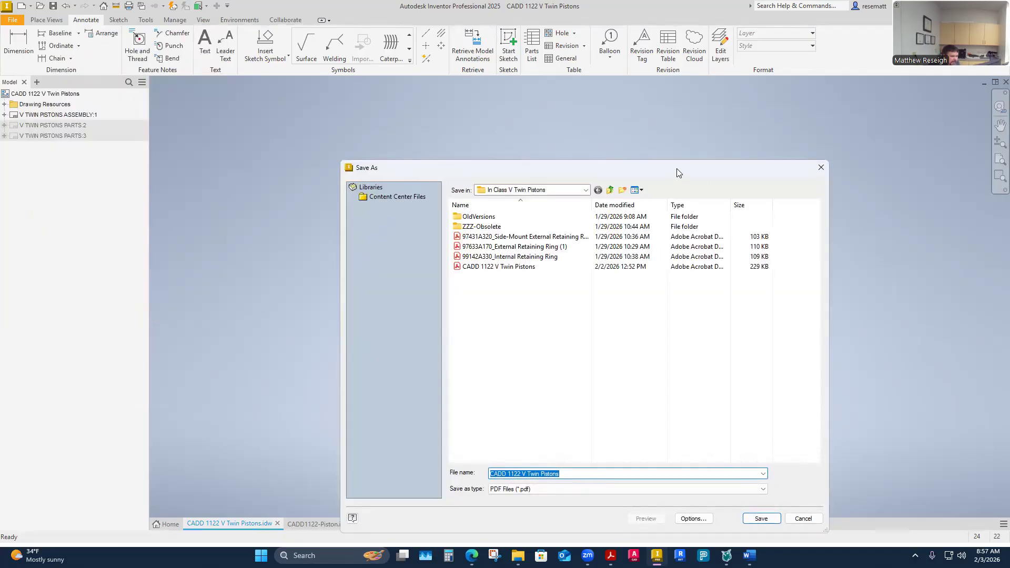
pyautogui.moveTo(676, 169); pyautogui.dragTo(571, 104)
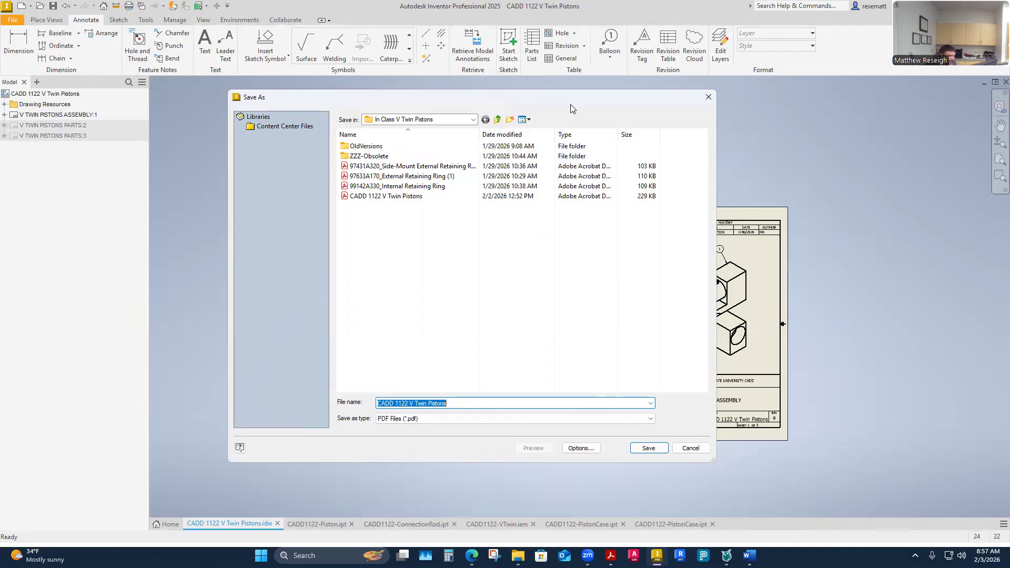
pyautogui.click(580, 448)
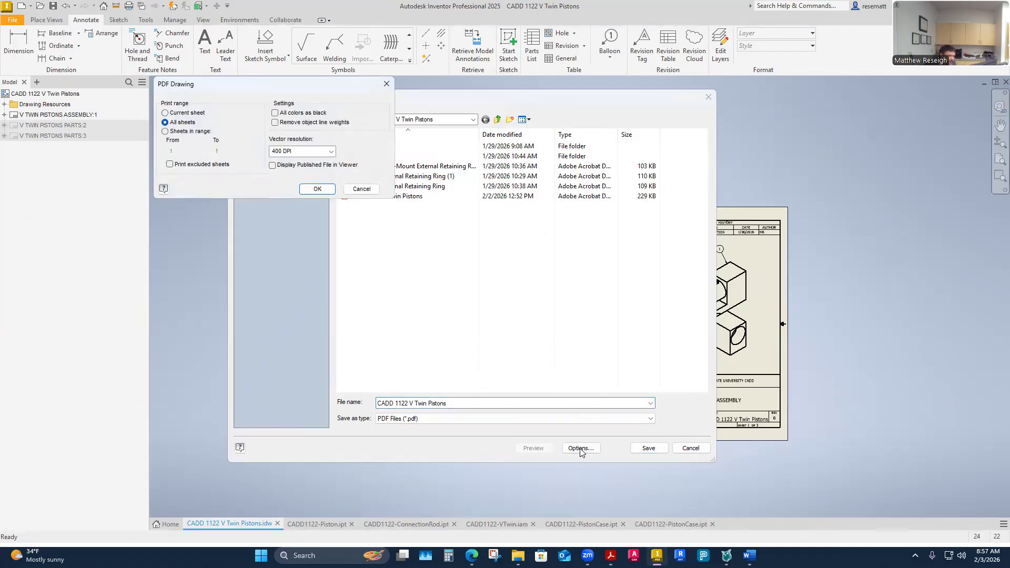
pyautogui.click(165, 113)
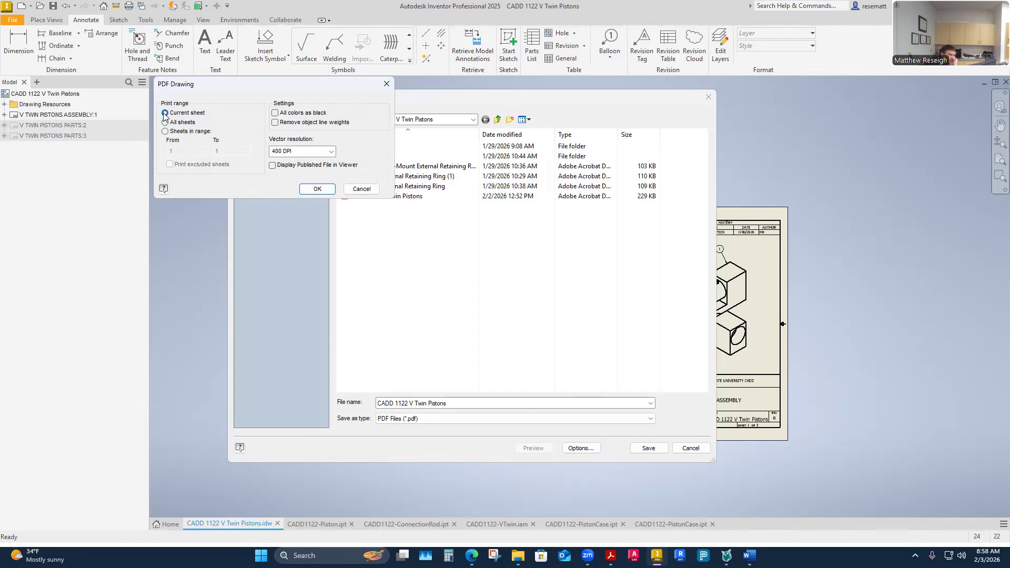
pyautogui.click(165, 123)
pyautogui.click(165, 113)
pyautogui.click(165, 122)
pyautogui.click(318, 188)
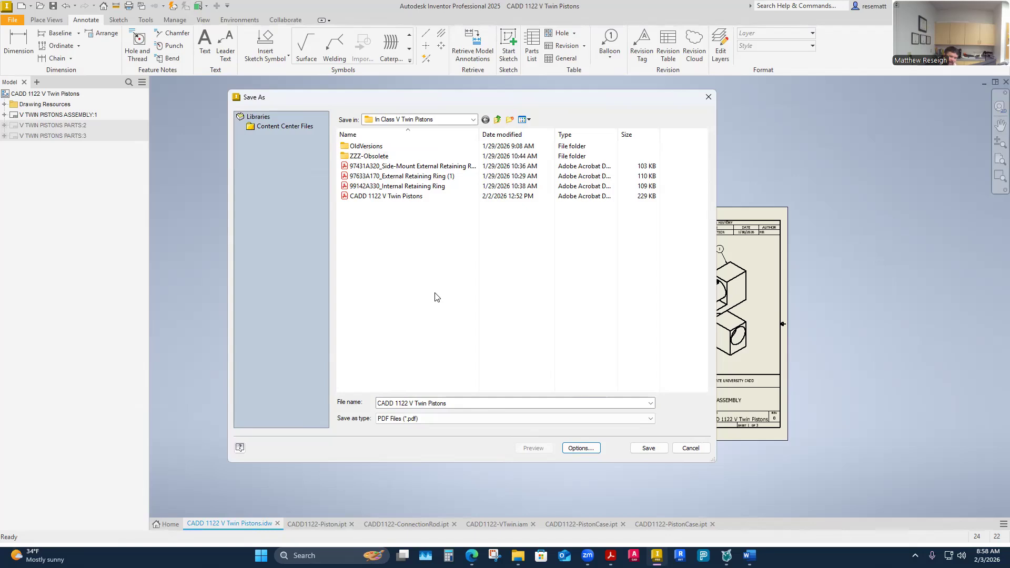
pyautogui.click(693, 449)
# Export all sheets of the drawing at 400 DPI as the PDF CADD 1122 V Twin Pistons in the 3-Week 3 folder.
pyautogui.click(12, 19)
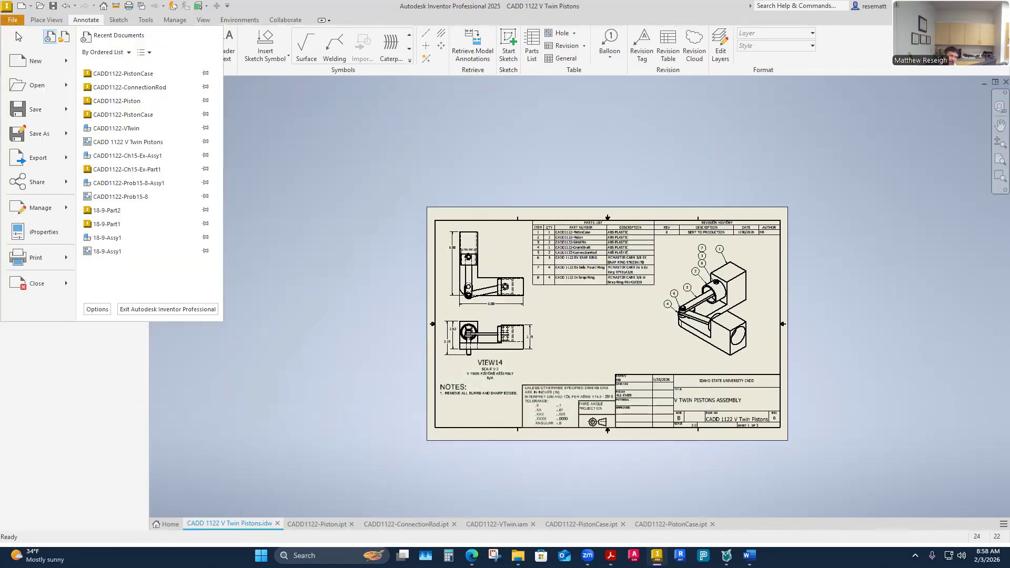
pyautogui.moveTo(43, 162)
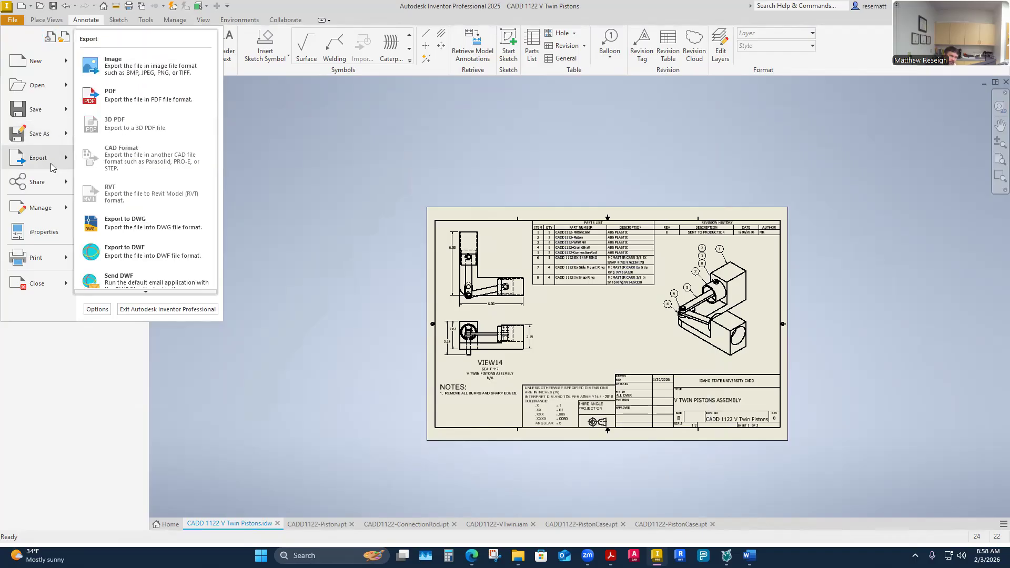
pyautogui.click(117, 101)
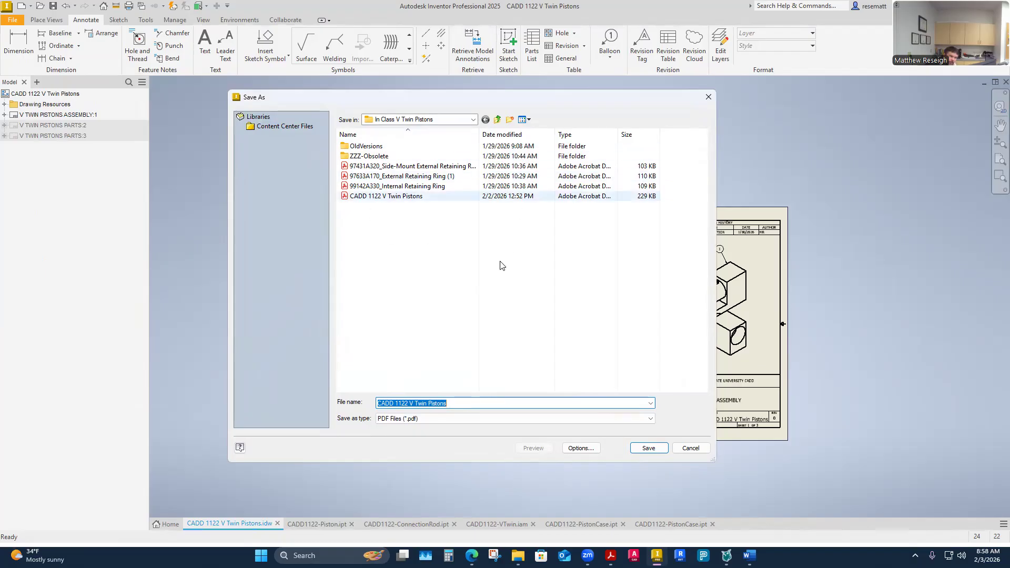
pyautogui.click(497, 120)
pyautogui.click(497, 120)
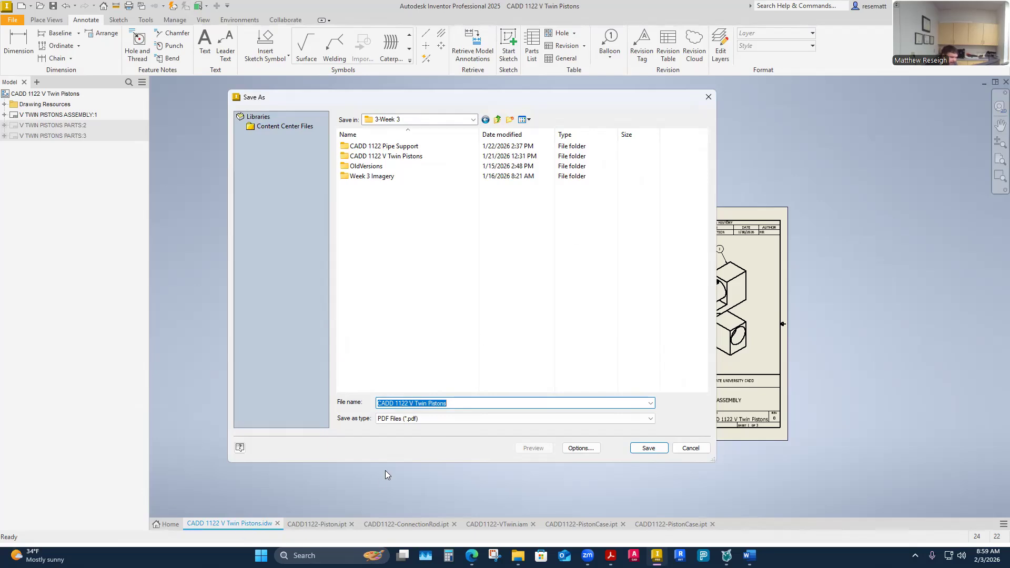
pyautogui.click(588, 449)
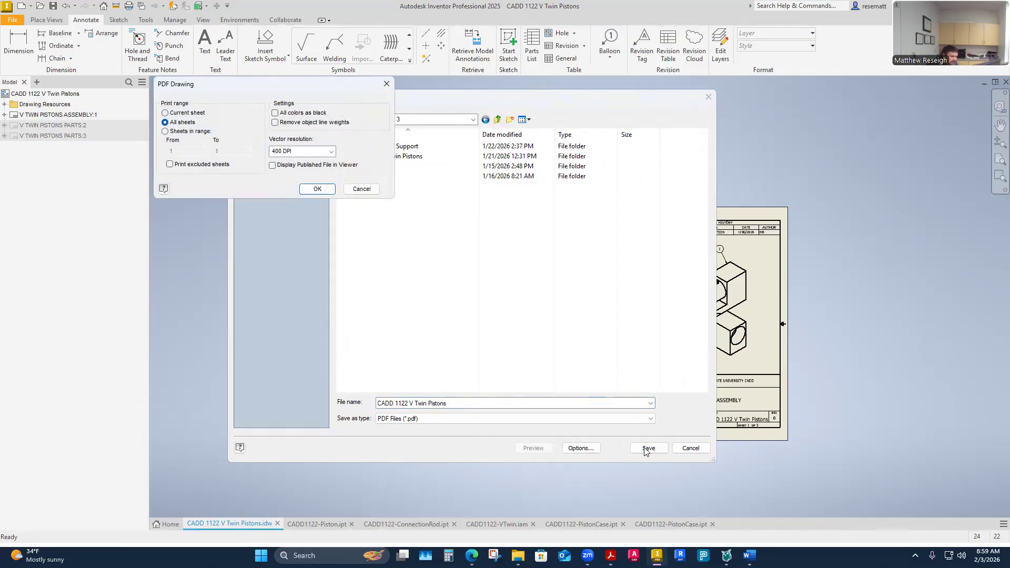
pyautogui.press('Return')
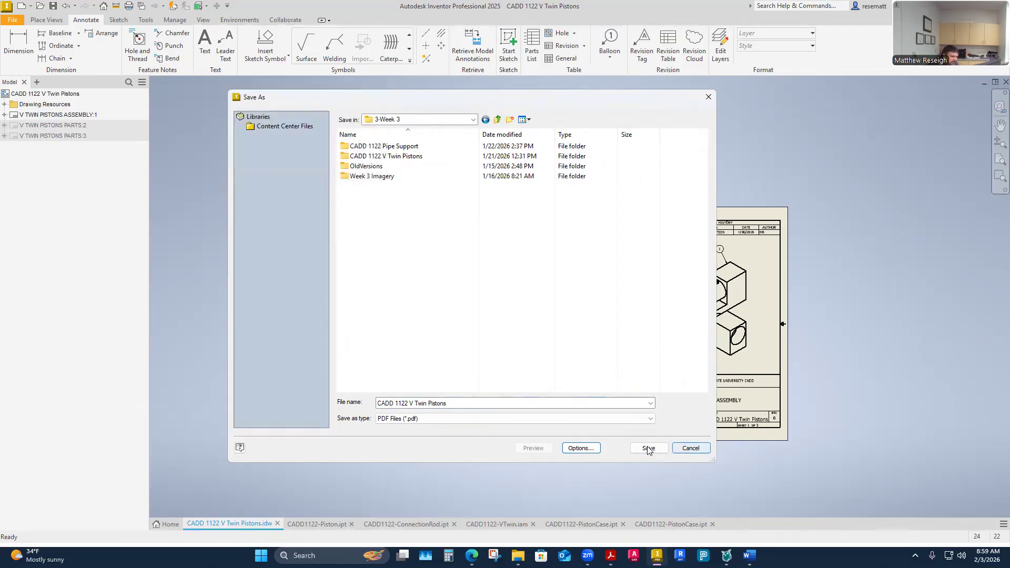
pyautogui.click(648, 448)
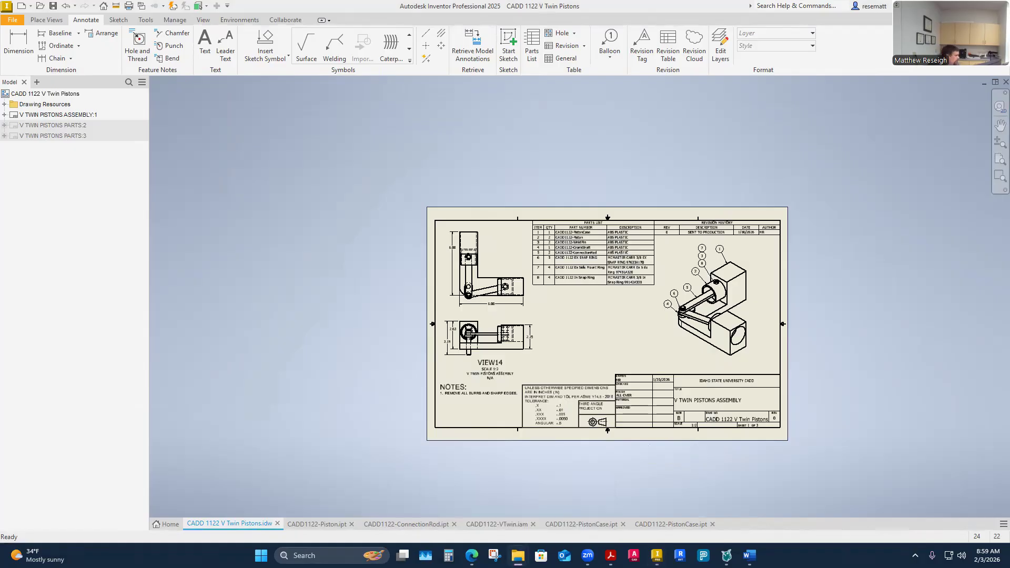
# Switch to File Explorer and look in the 3-Week 3 folder of 02.2.1-CADD1121 Theory, returning to the ISU CADD folder.
pyautogui.moveTo(0, 100); pyautogui.dragTo(535, 101)
pyautogui.click(585, 122)
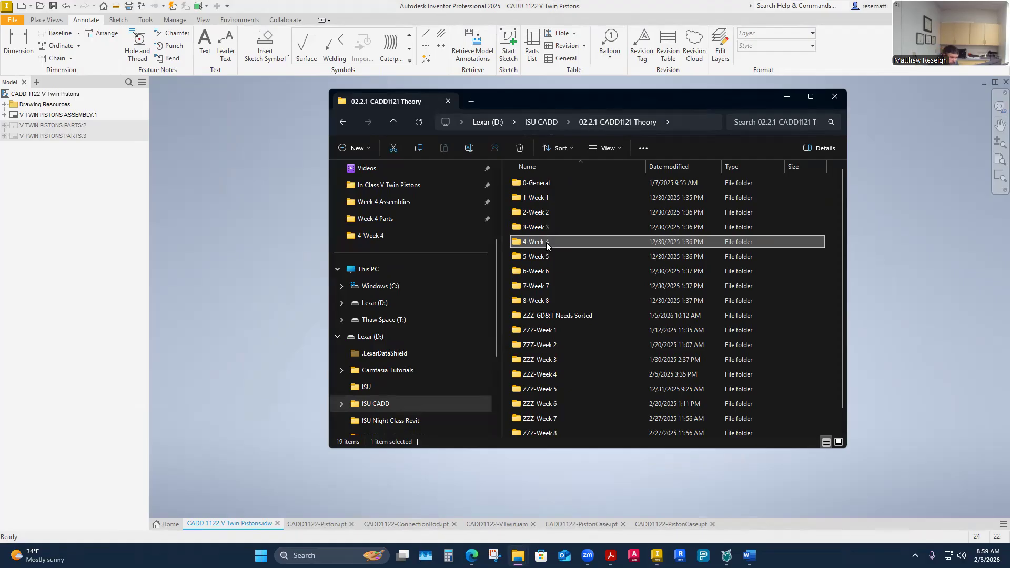
pyautogui.doubleClick(536, 227)
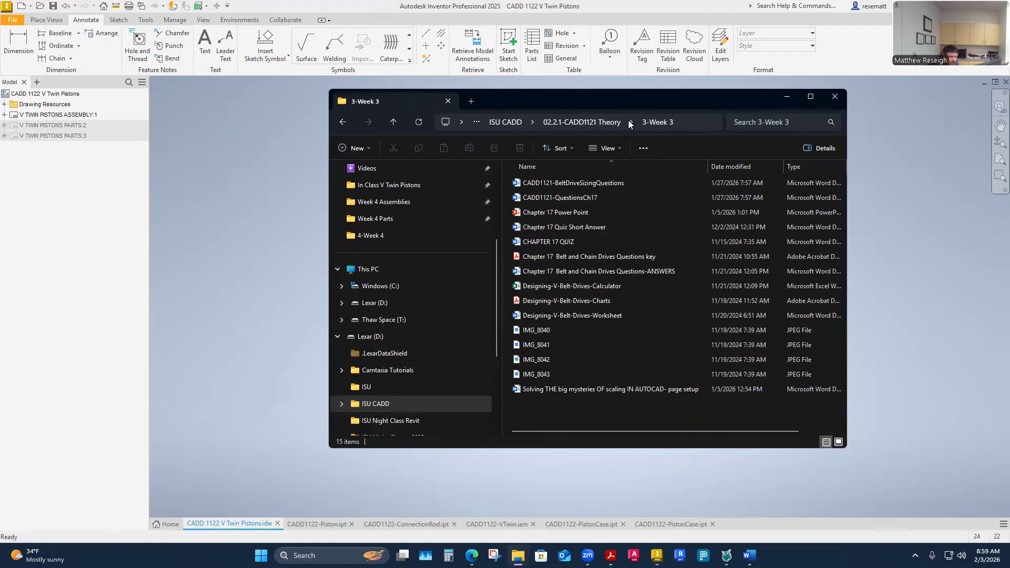
pyautogui.click(507, 120)
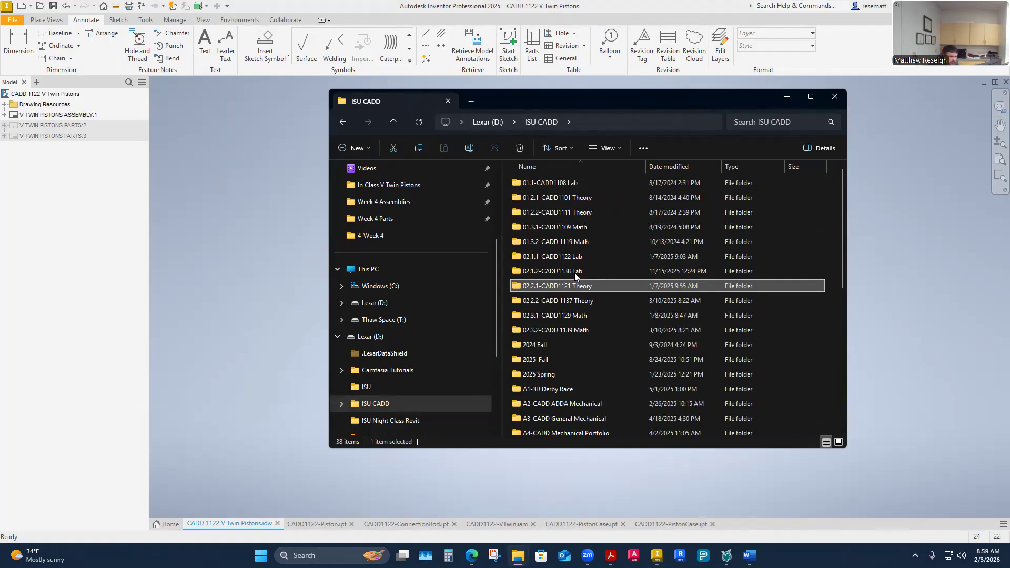
# Open the CADD 1122 V Twin Pistons PDF from the In Class V Twin Pistons folder under 02.1.1-CADD1122 Lab, 3-Week 3.
pyautogui.click(568, 259)
pyautogui.doubleClick(568, 260)
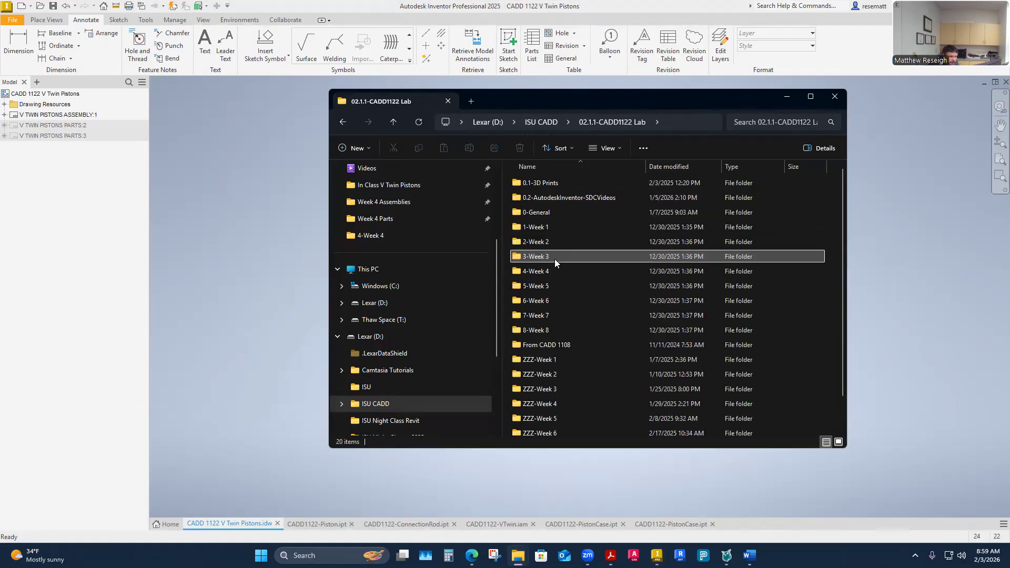
pyautogui.doubleClick(554, 258)
pyautogui.doubleClick(555, 197)
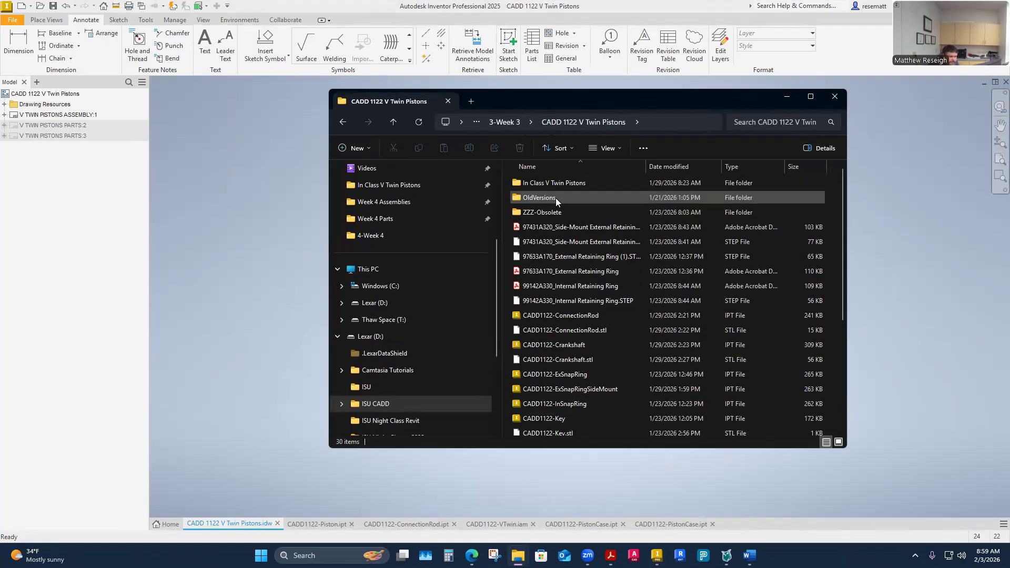
pyautogui.scroll(-4, 561, 296)
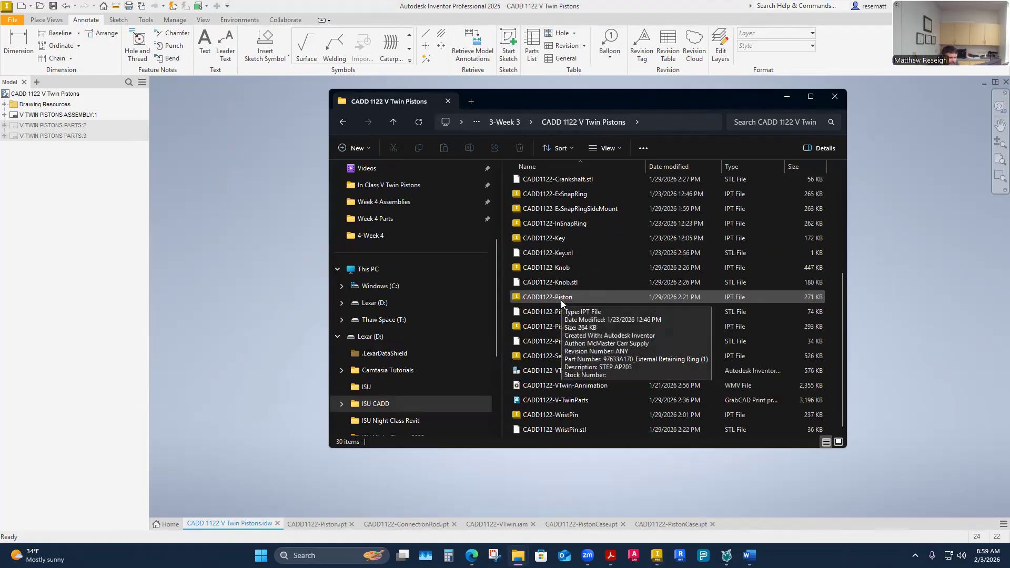
pyautogui.scroll(4, 564, 339)
pyautogui.doubleClick(577, 184)
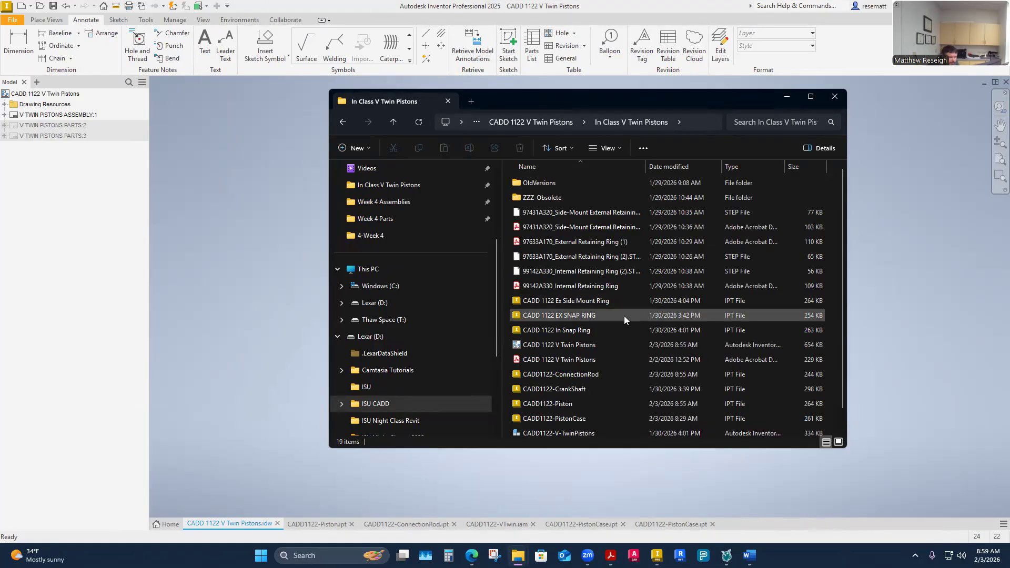
pyautogui.doubleClick(572, 361)
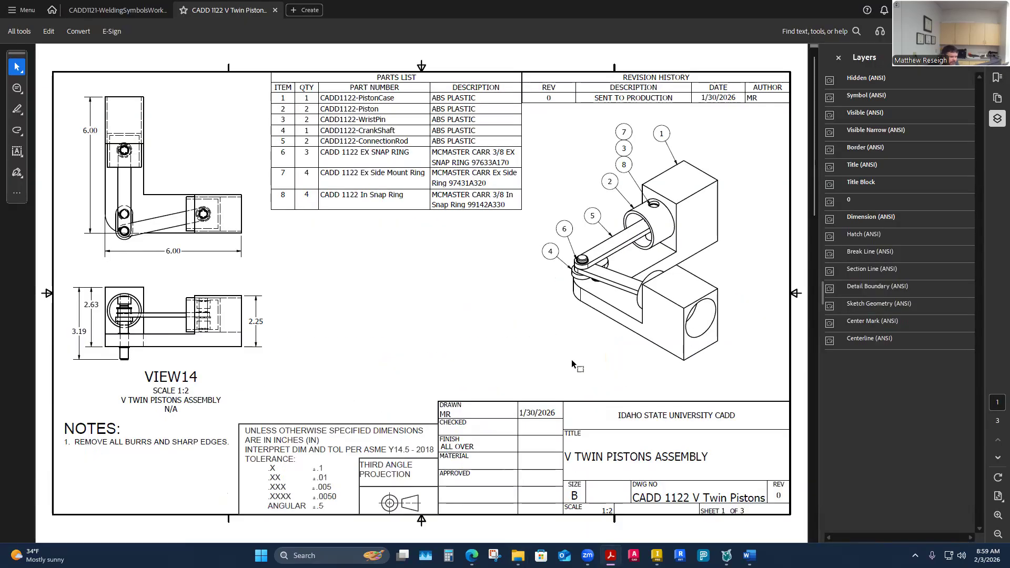
# Hide the PDF's layer list and review the assembly sheet and both parts sheets.
pyautogui.click(839, 58)
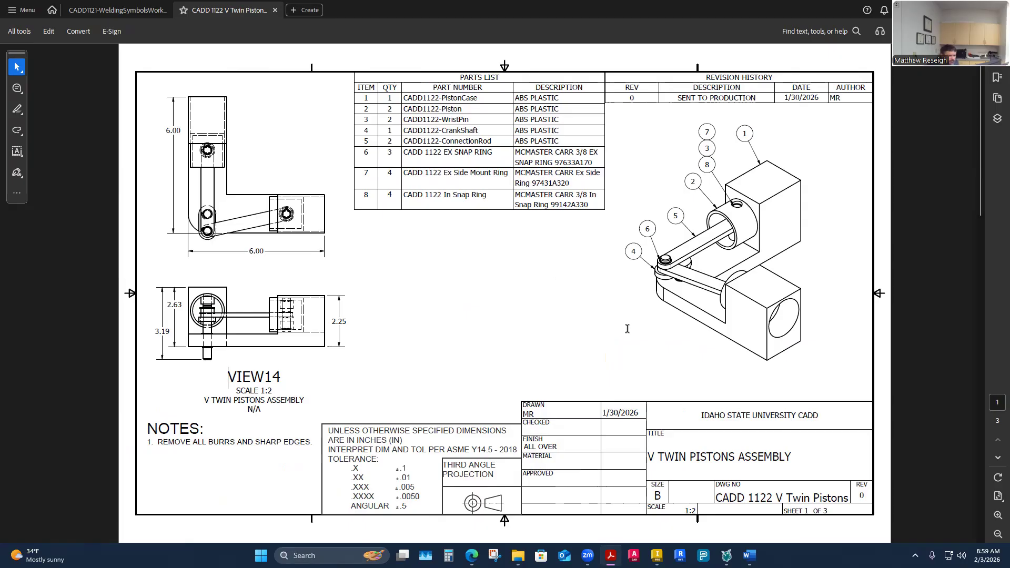
pyautogui.scroll(-2, 616, 346)
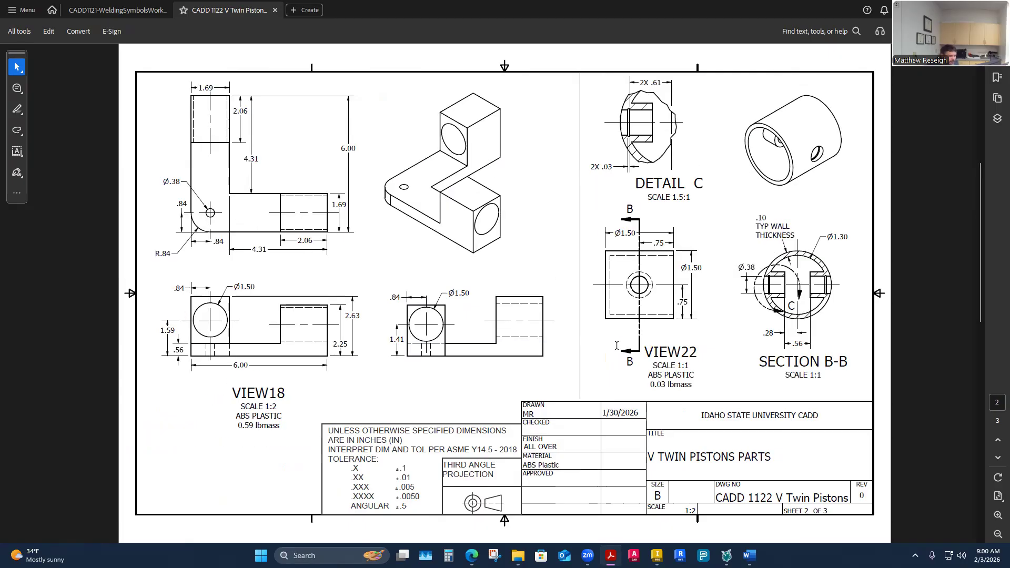
pyautogui.scroll(-2, 616, 346)
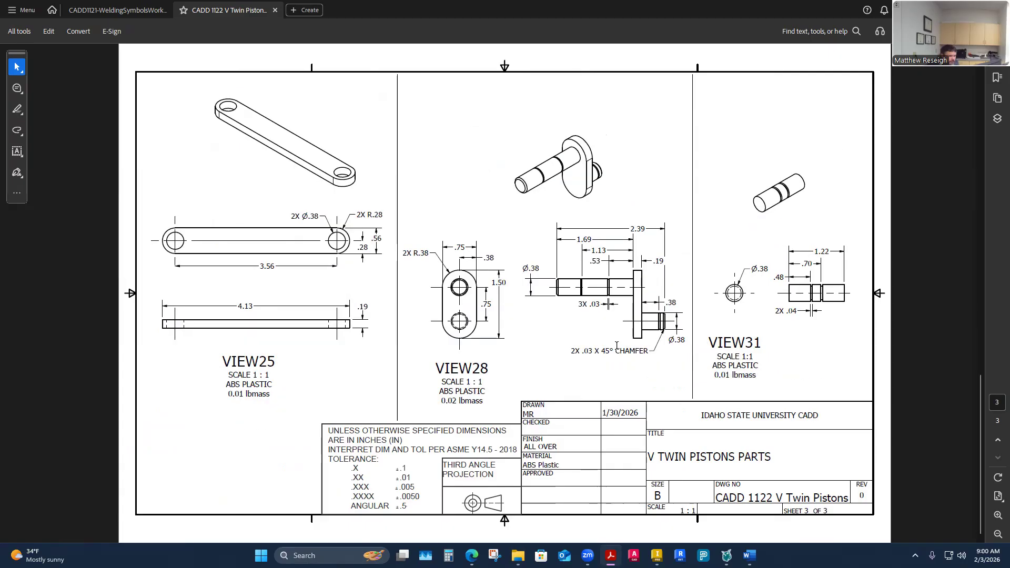
pyautogui.scroll(4, 616, 345)
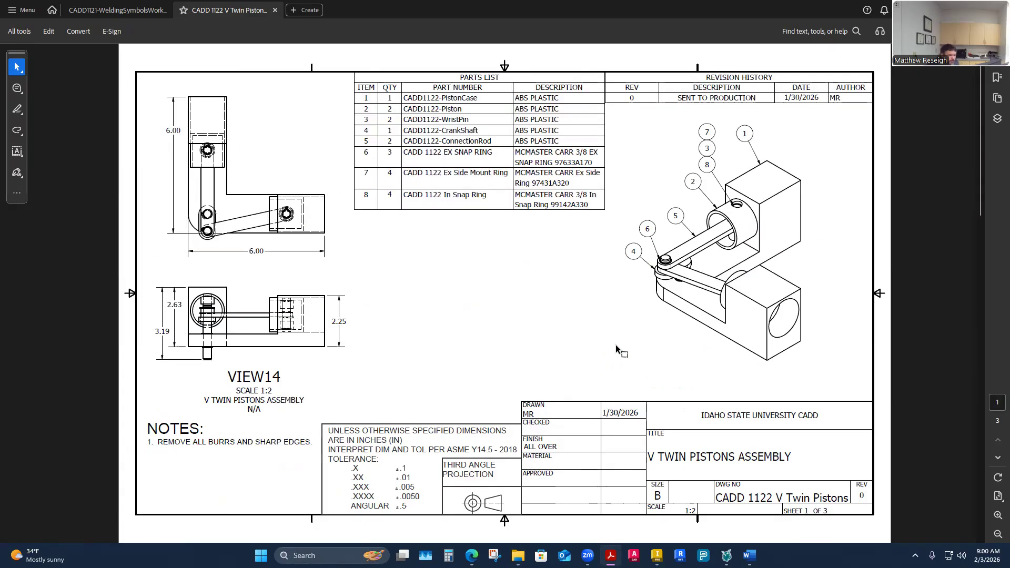
# Switch back to Autodesk Inventor and check the count and printing exclusion options of the V TWIN PISTONS ASSEMBLY sheet.
pyautogui.click(657, 555)
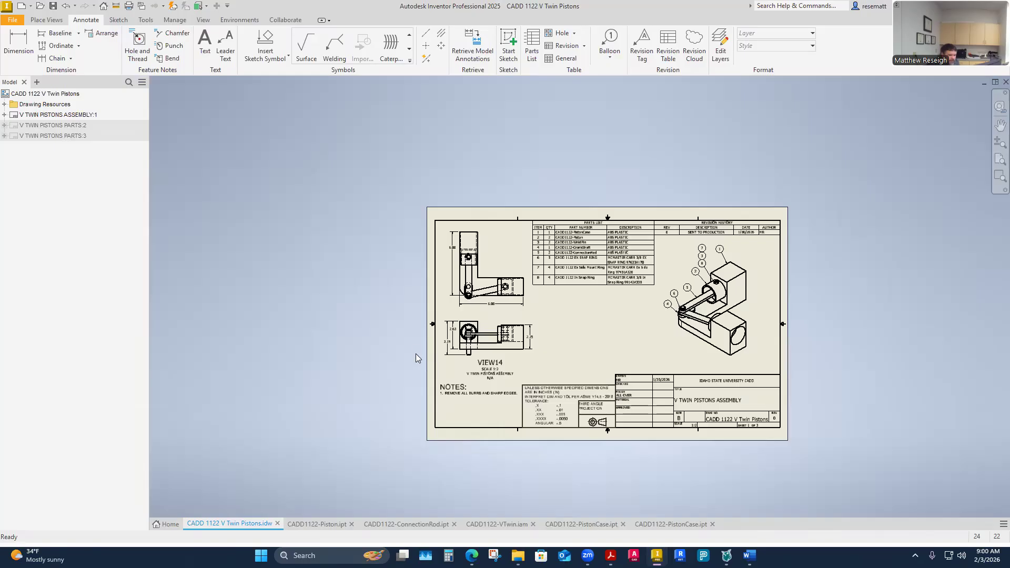
pyautogui.scroll(3, 610, 352)
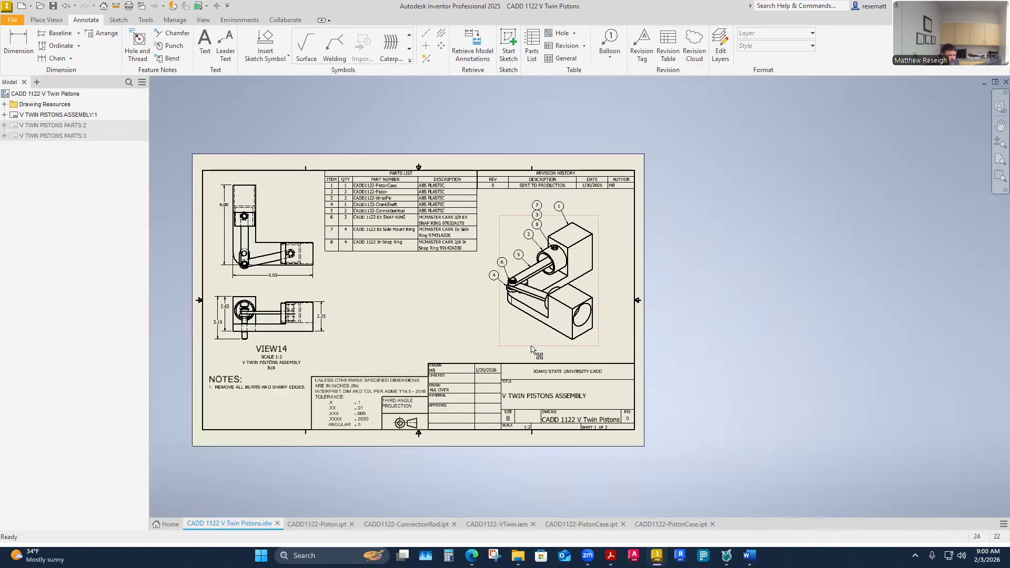
pyautogui.scroll(-3, 531, 350)
pyautogui.scroll(3, 413, 328)
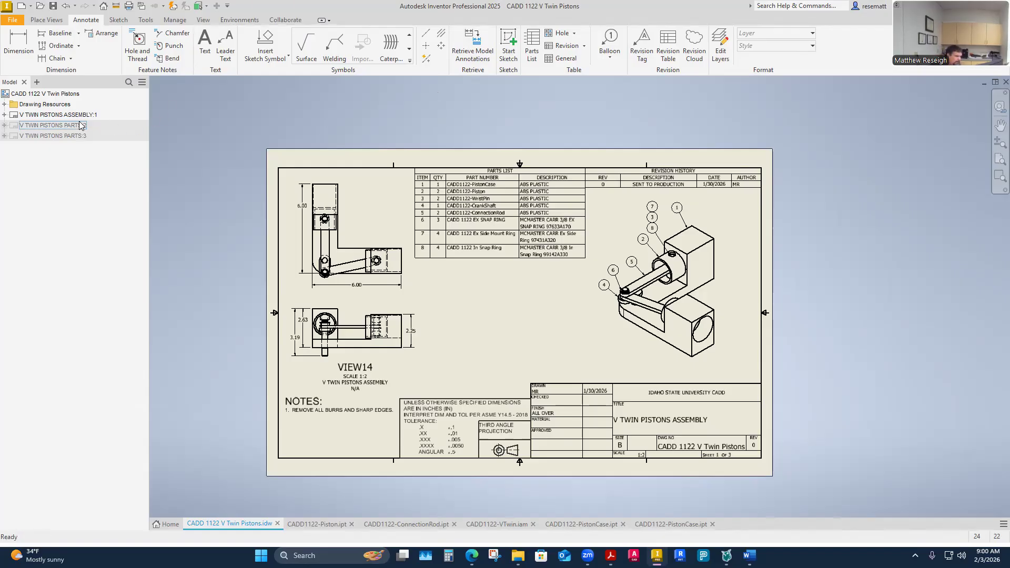
pyautogui.click(45, 117)
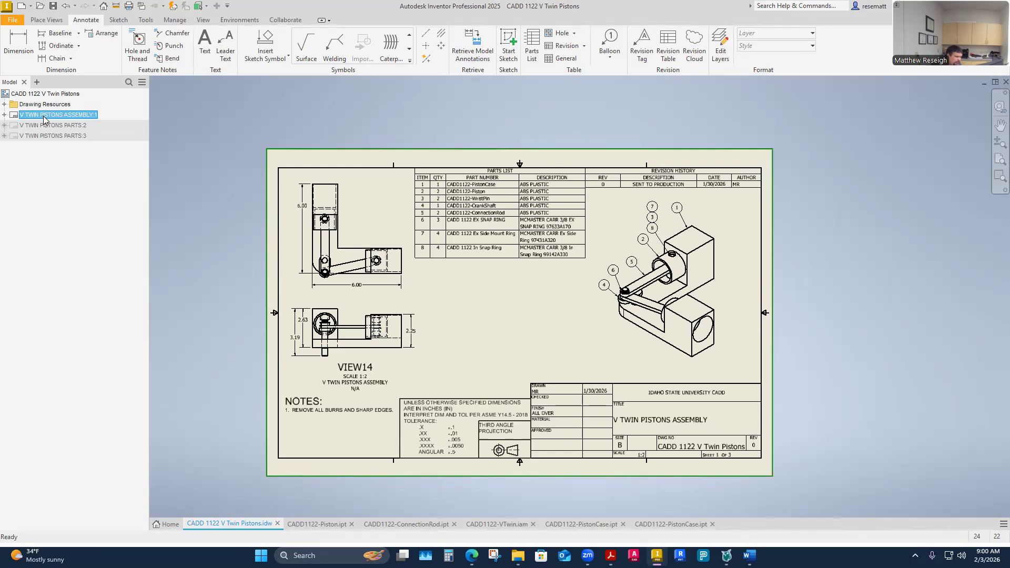
pyautogui.rightClick(44, 119)
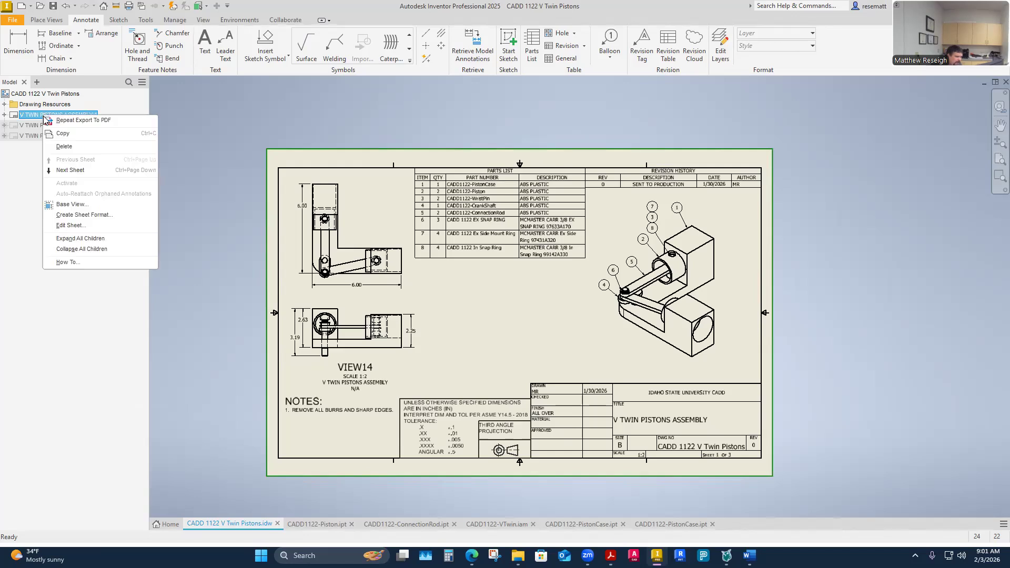
pyautogui.click(74, 226)
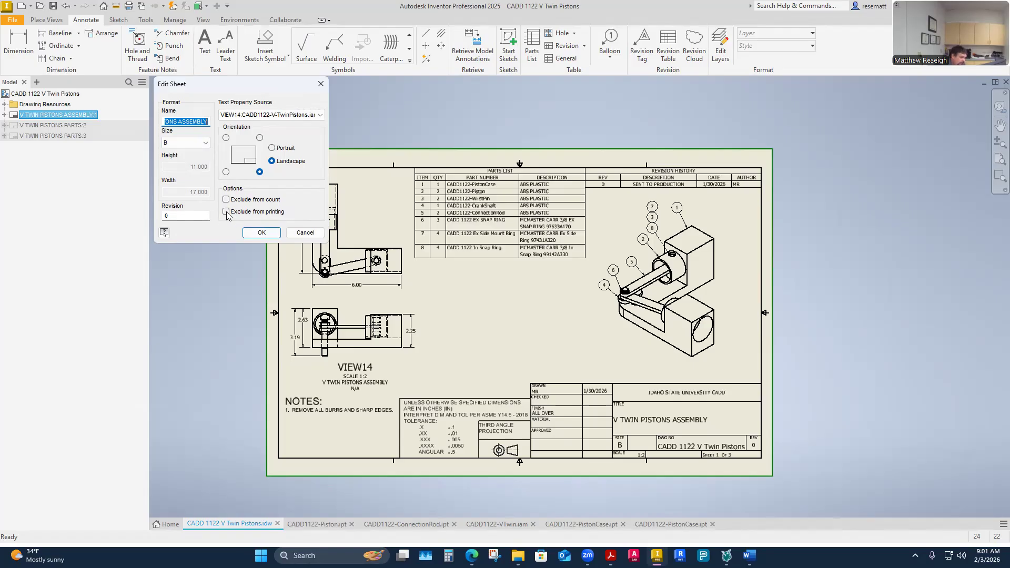
pyautogui.click(261, 233)
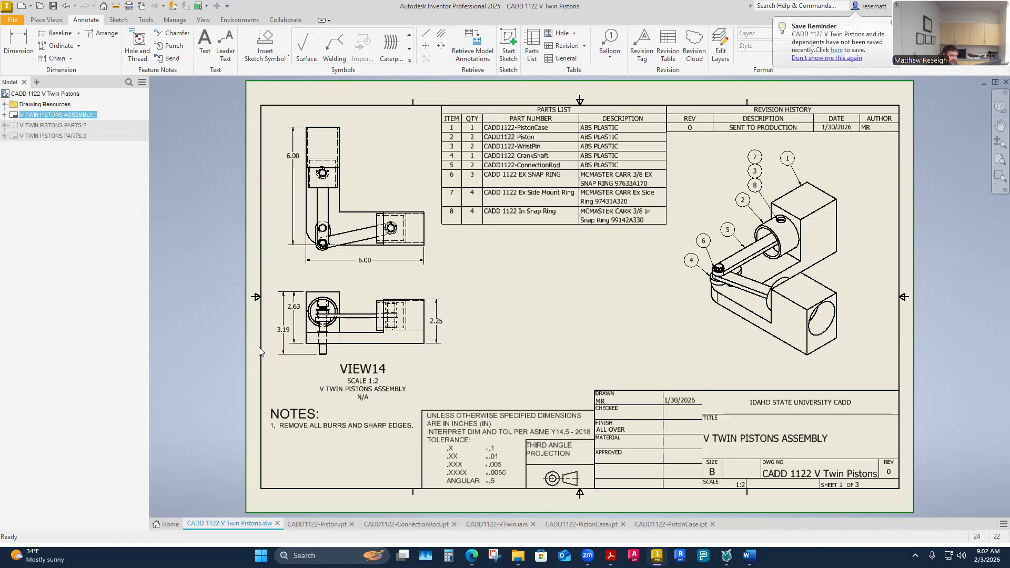
# Page through the V Twin Pistons PDF again in Adobe Acrobat and return to the drawing in Autodesk Inventor.
pyautogui.moveTo(517, 555)
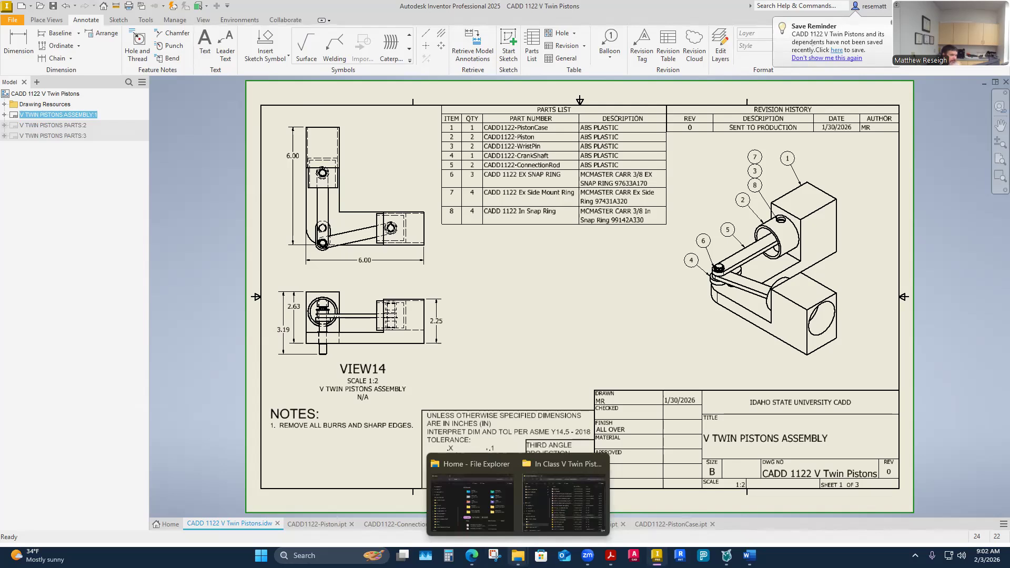
pyautogui.moveTo(610, 555)
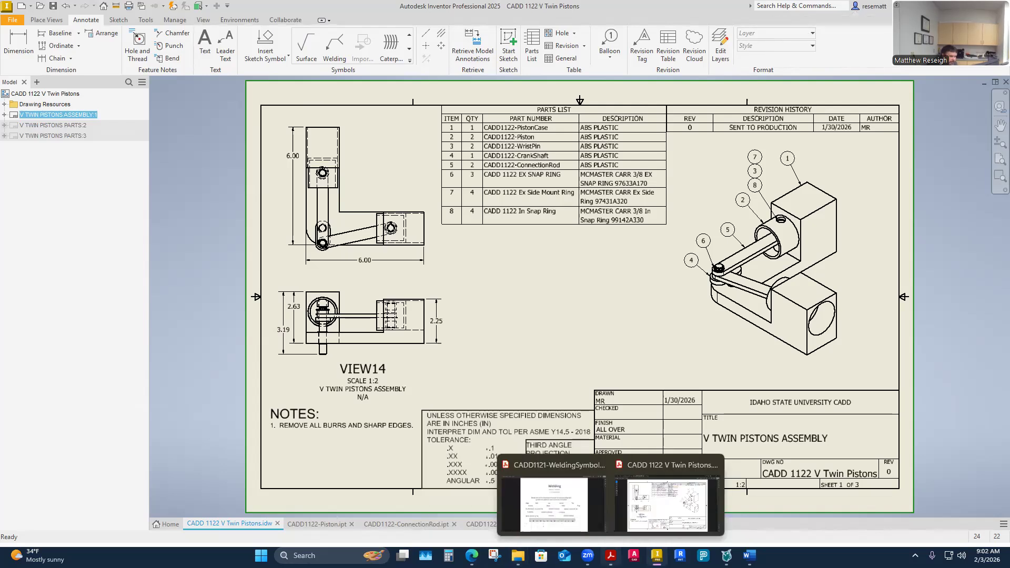
pyautogui.click(667, 500)
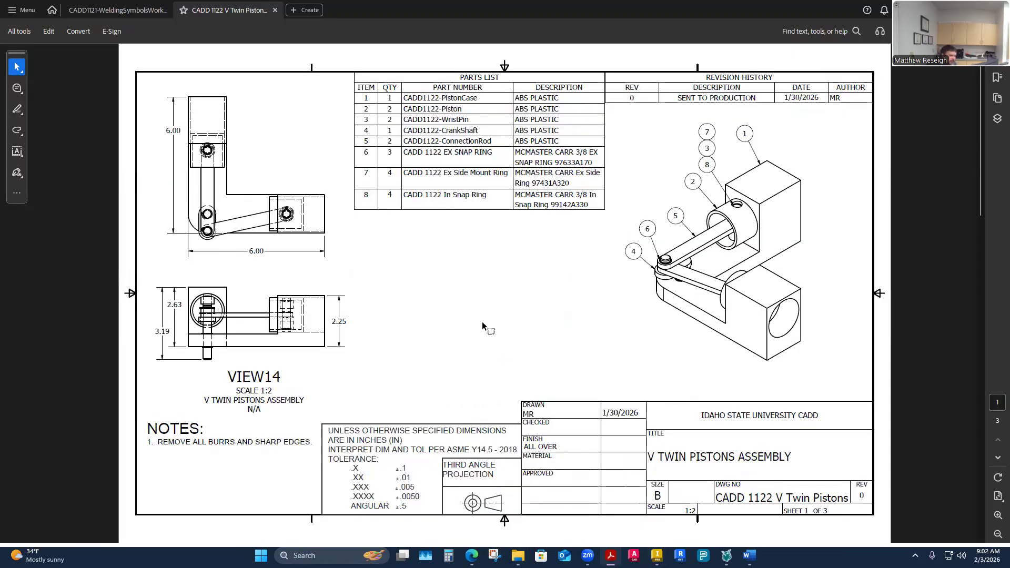
pyautogui.scroll(-2, 483, 324)
pyautogui.scroll(2, 484, 323)
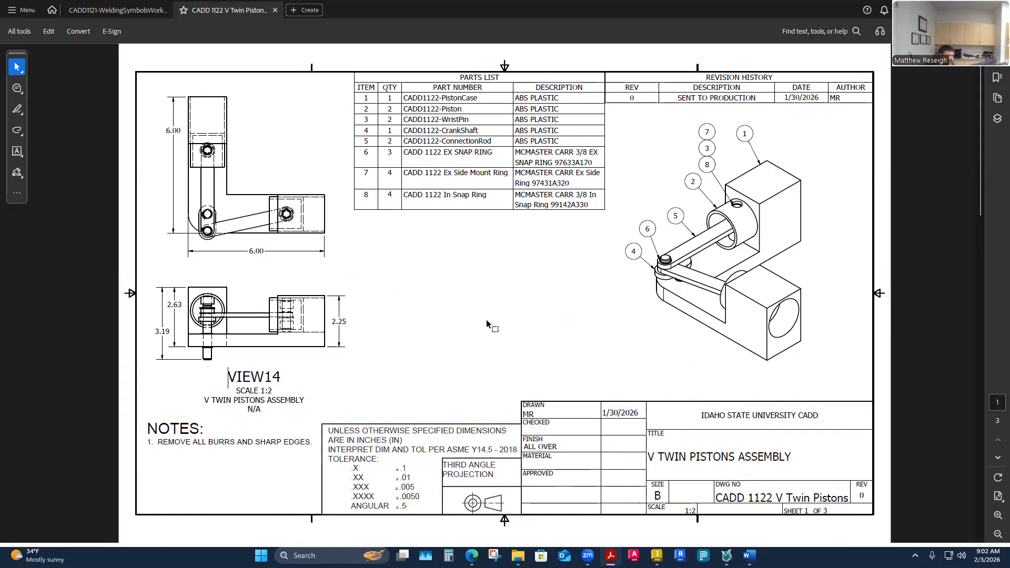
pyautogui.scroll(-1, 487, 321)
pyautogui.scroll(-1, 486, 323)
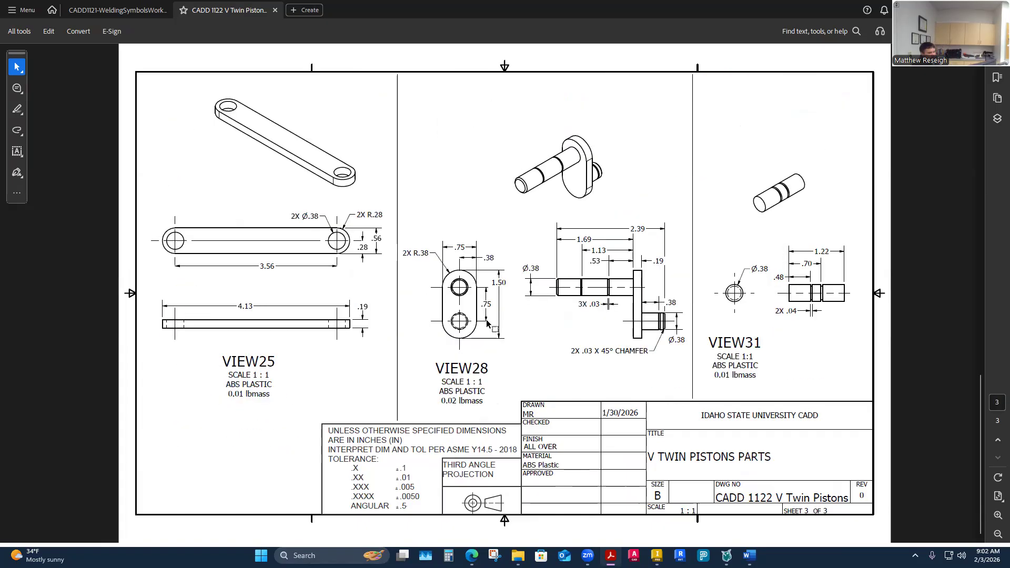
pyautogui.scroll(2, 486, 320)
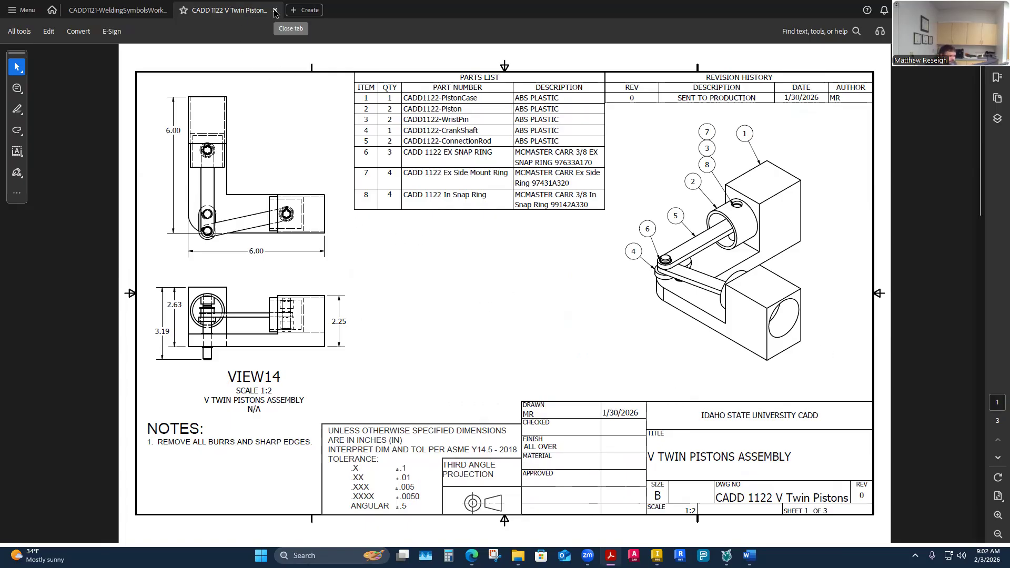
pyautogui.click(657, 555)
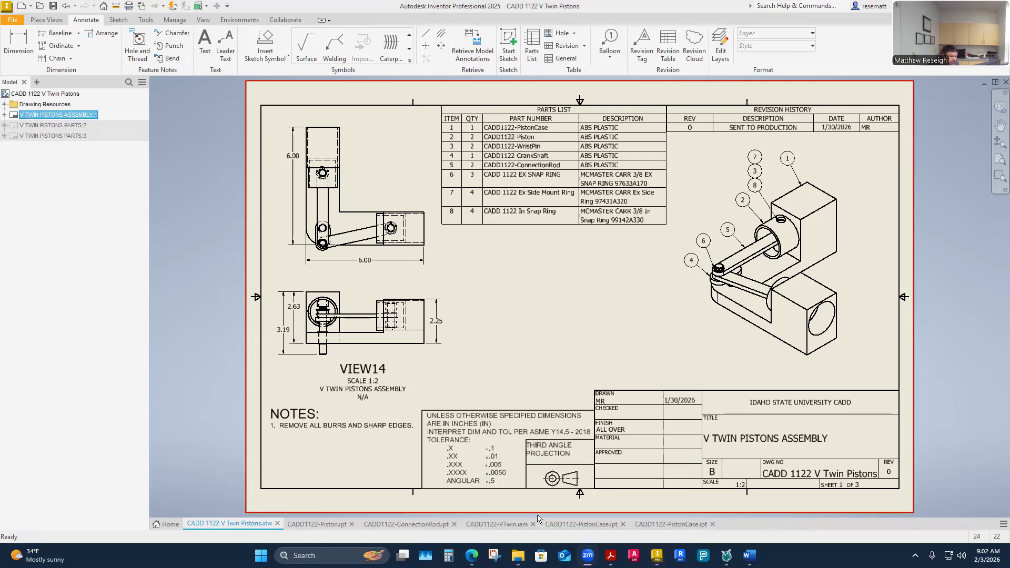
pyautogui.moveTo(588, 555)
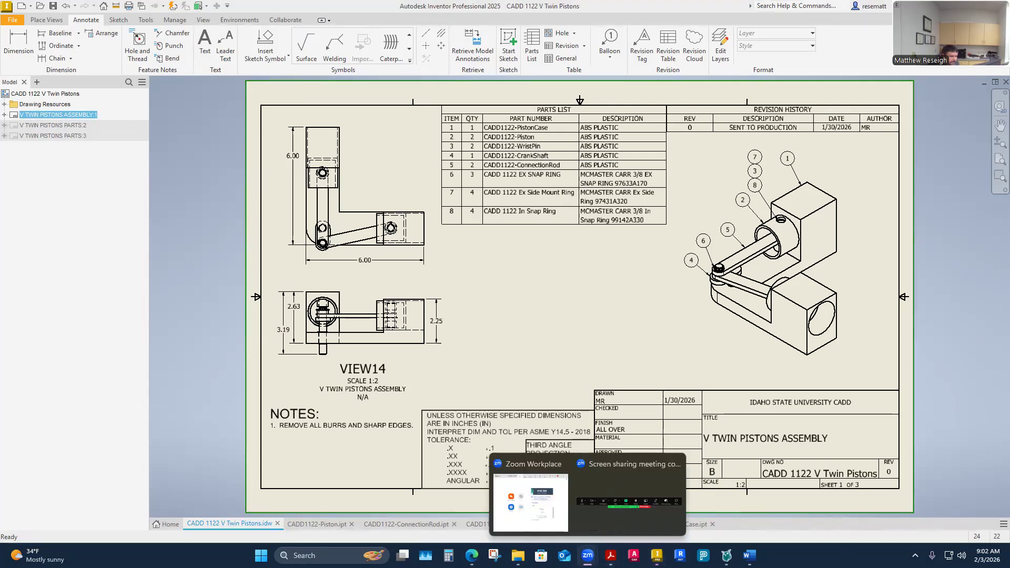